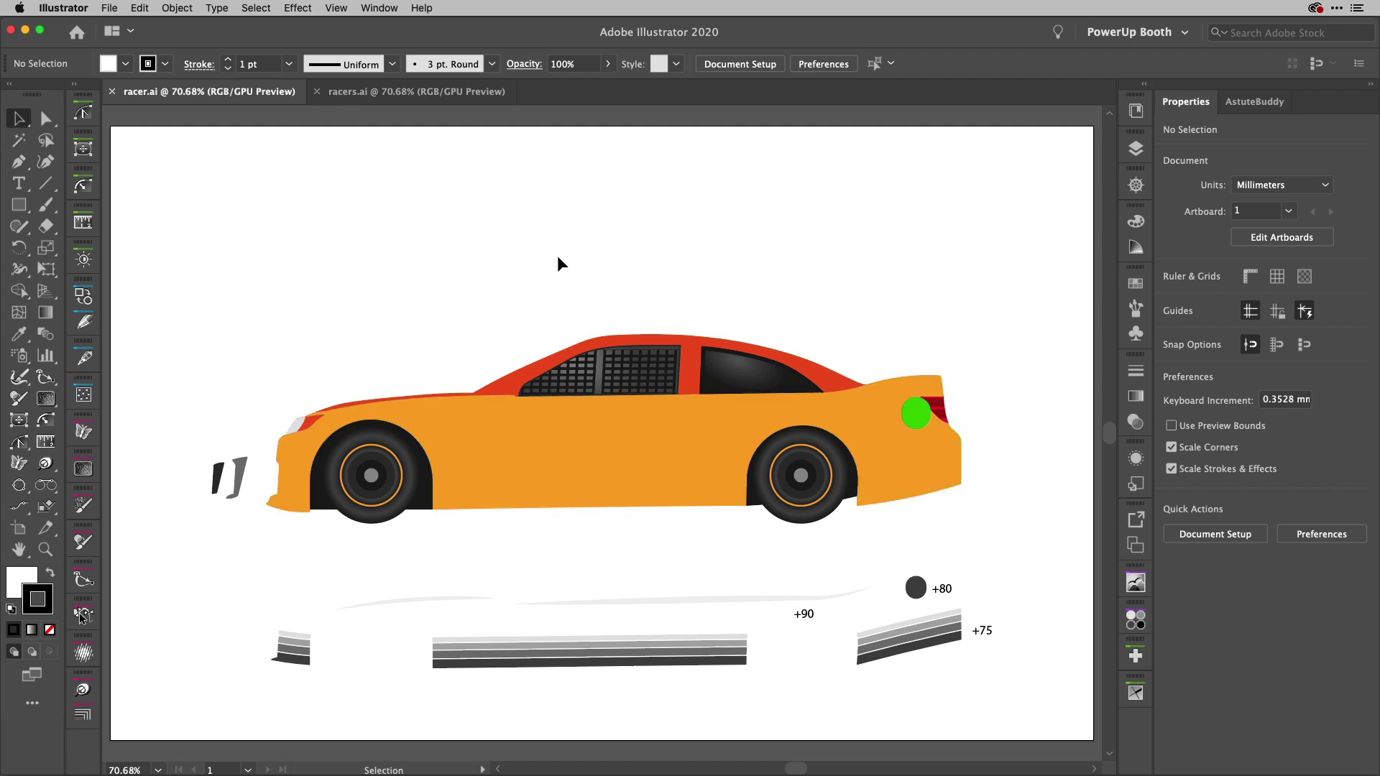
Inspect the car artwork's paths in outline mode and return to the colour preview
{"action": "key", "text": "super+y"}
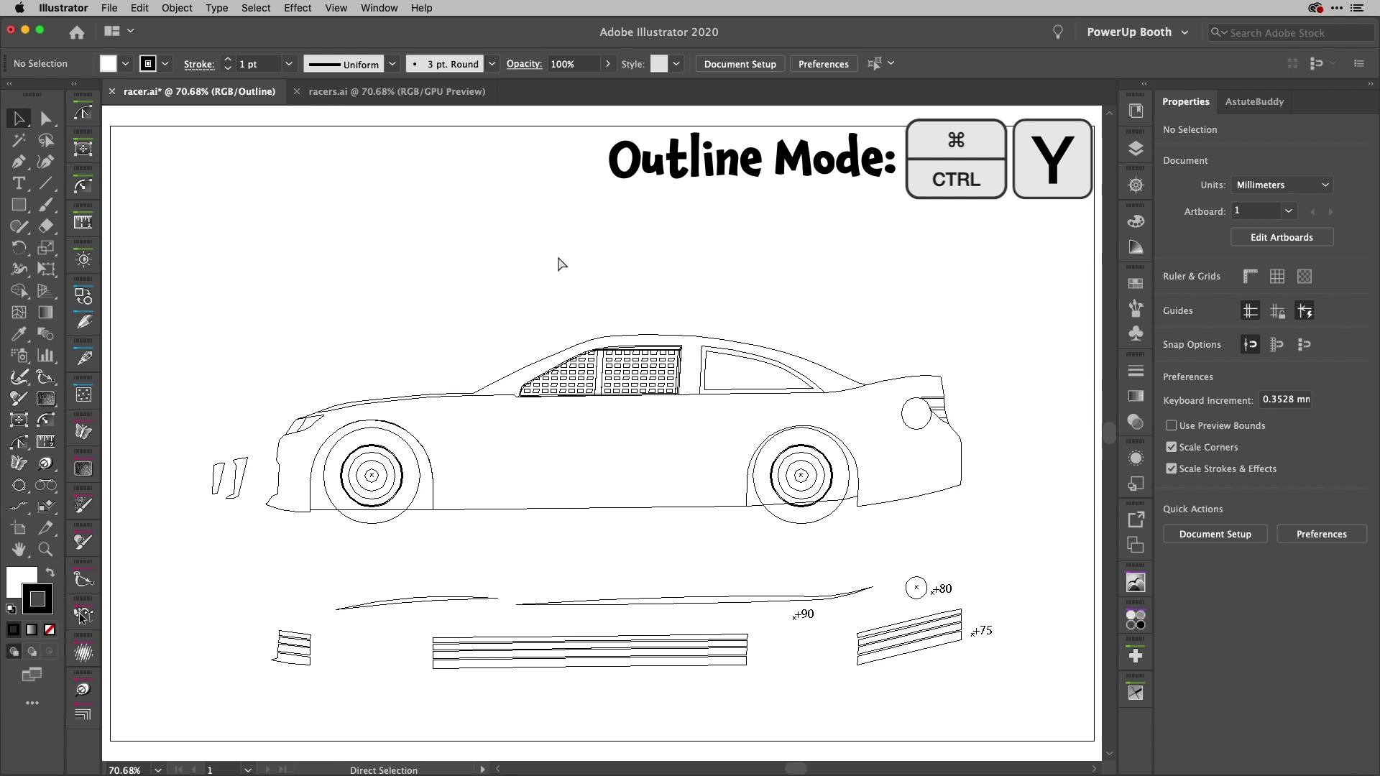
{"action": "key", "text": "super+y"}
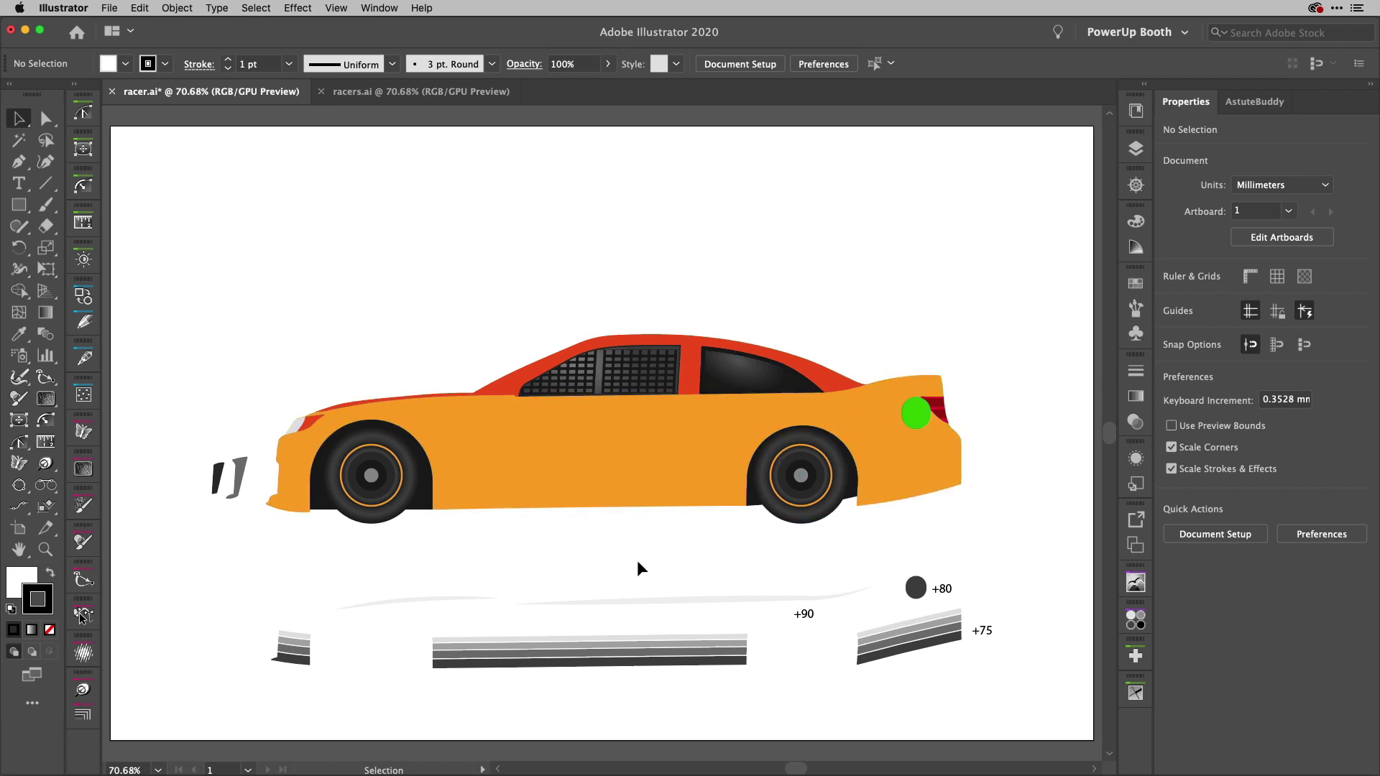
{"action": "scroll", "coordinate": [649, 550], "scroll_direction": "up", "scroll_amount": 2}
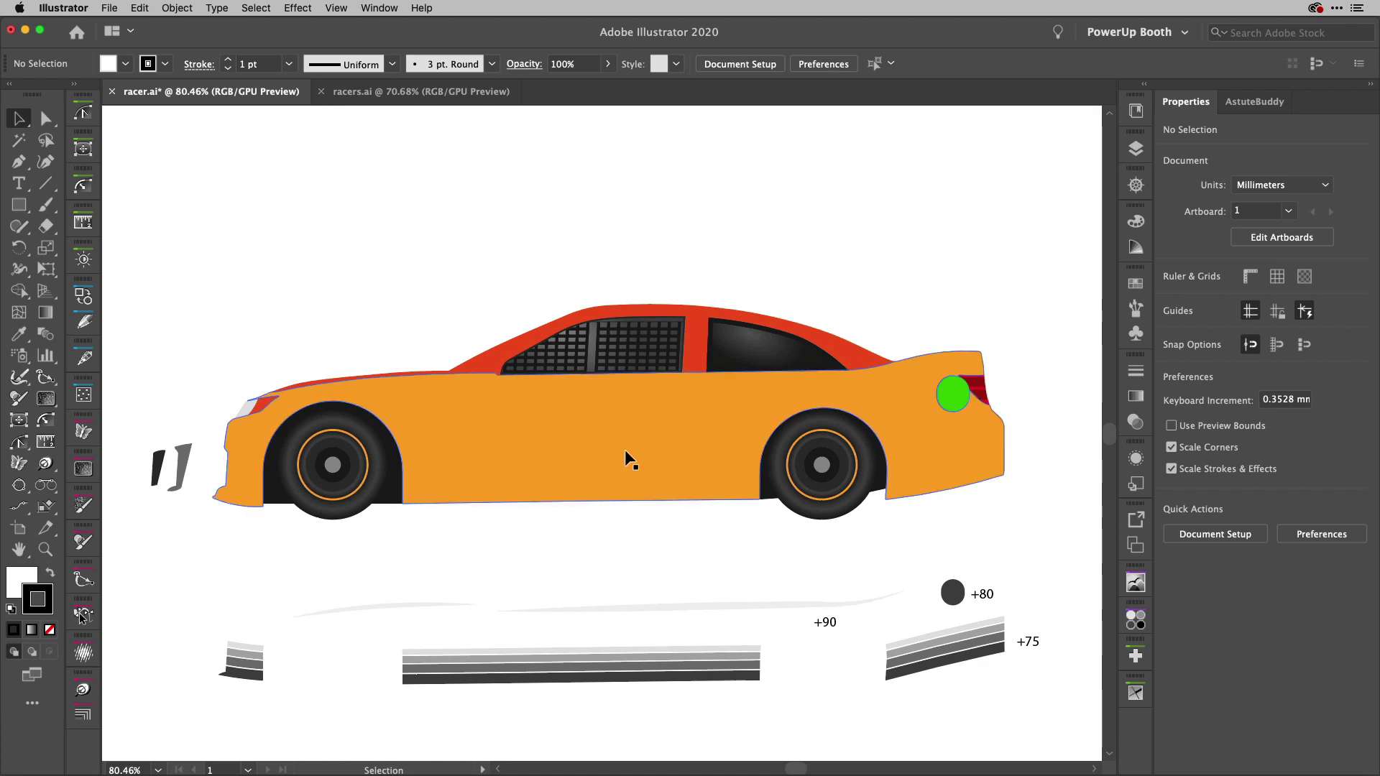
{"action": "left_click_drag", "start_coordinate": [624, 450], "coordinate": [709, 266]}
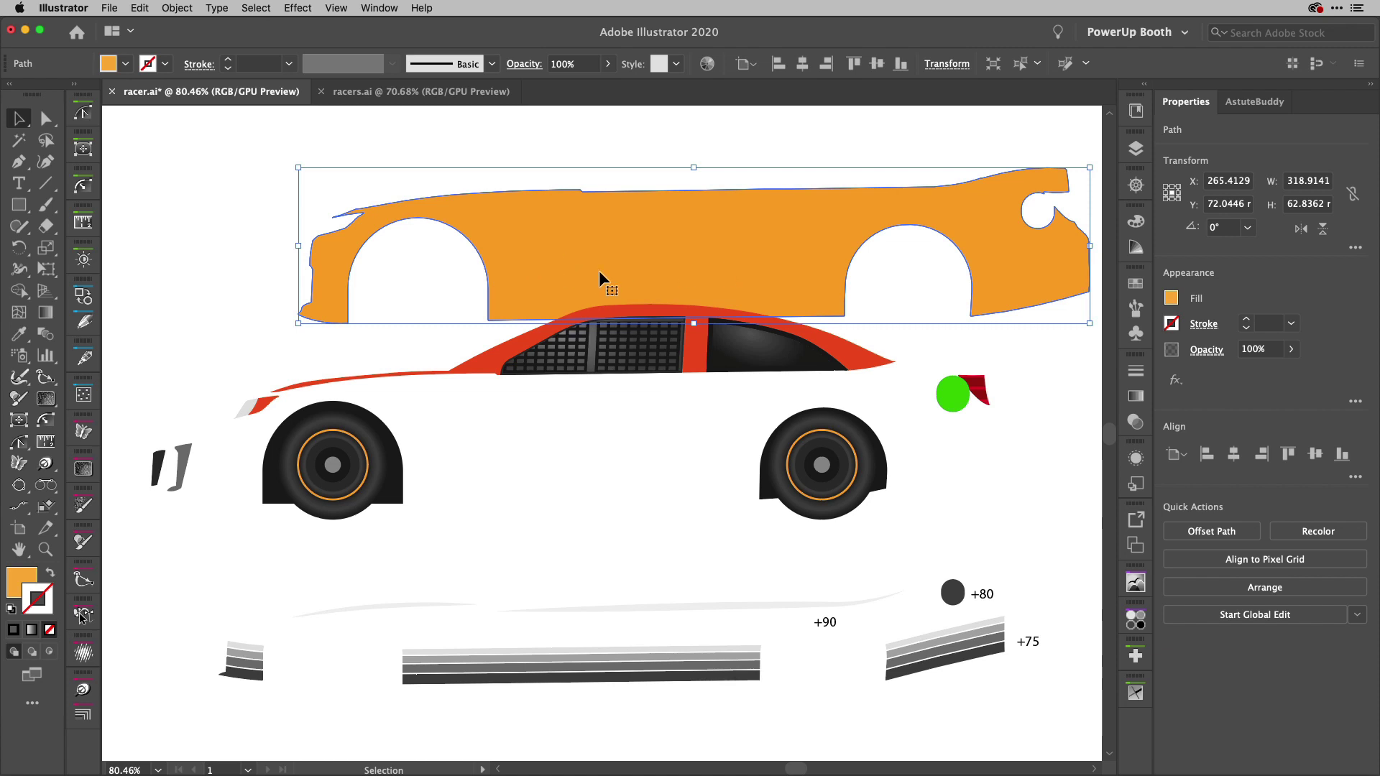
{"action": "key", "text": "a"}
{"action": "key", "text": "super+z"}
{"action": "key", "text": "v"}
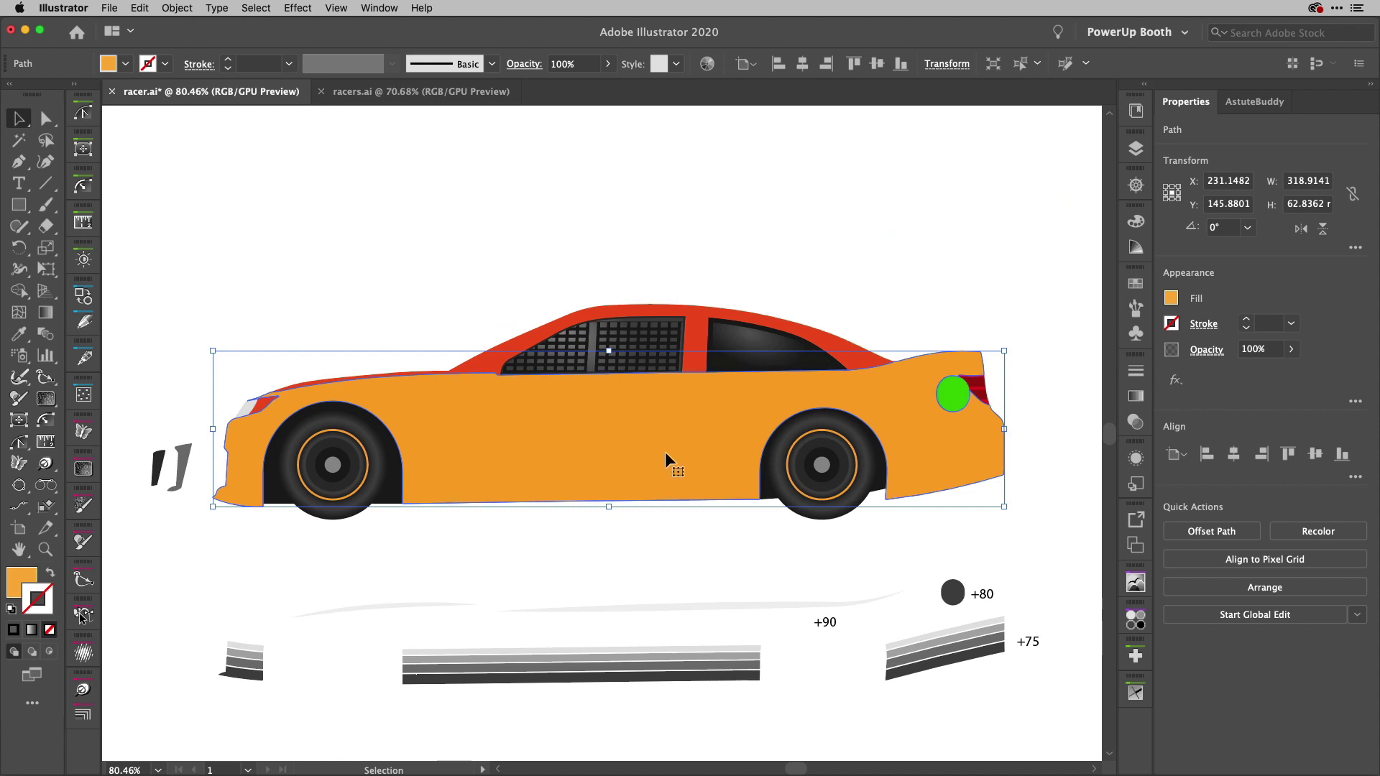
Combine both orange wheel rings and the orange car body into one compound path
{"action": "left_click", "coordinate": [828, 498]}
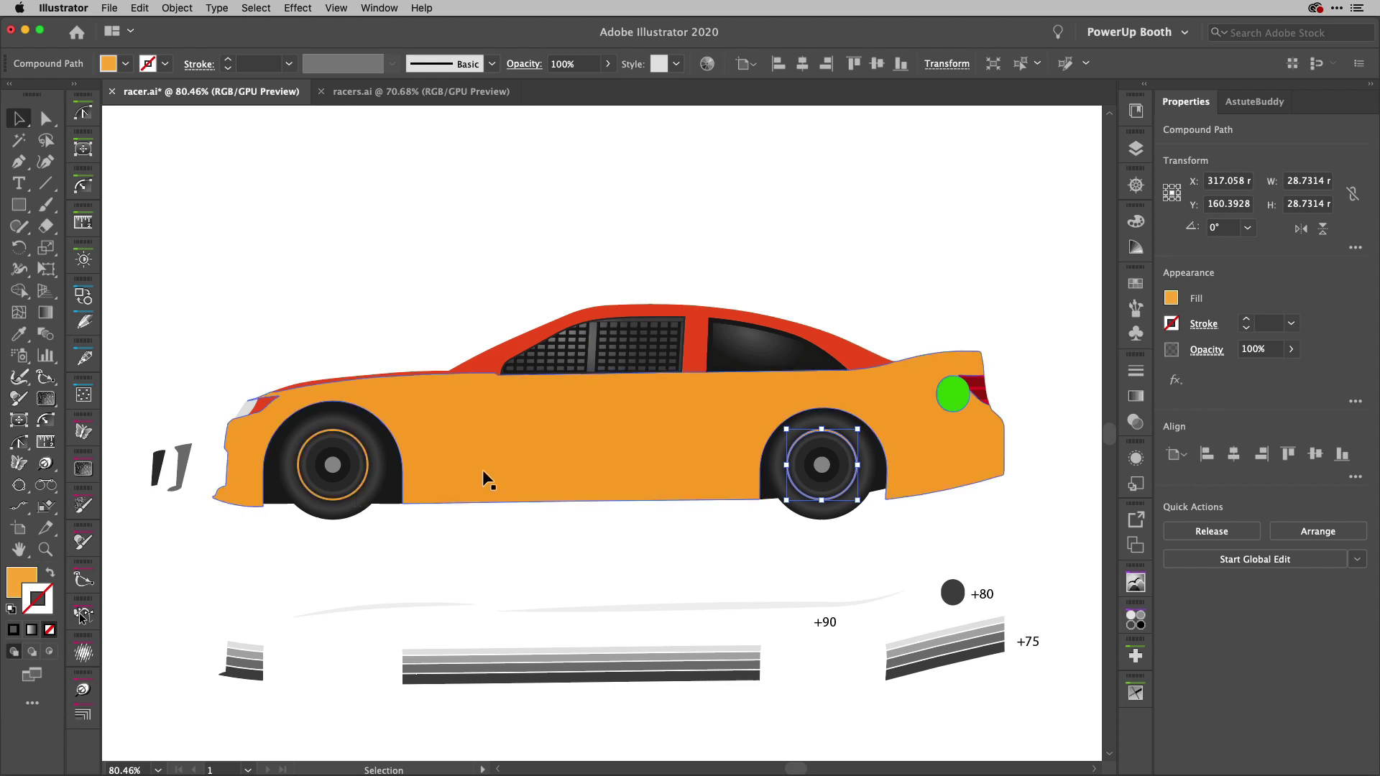
{"action": "left_click", "coordinate": [357, 493], "text": "shift"}
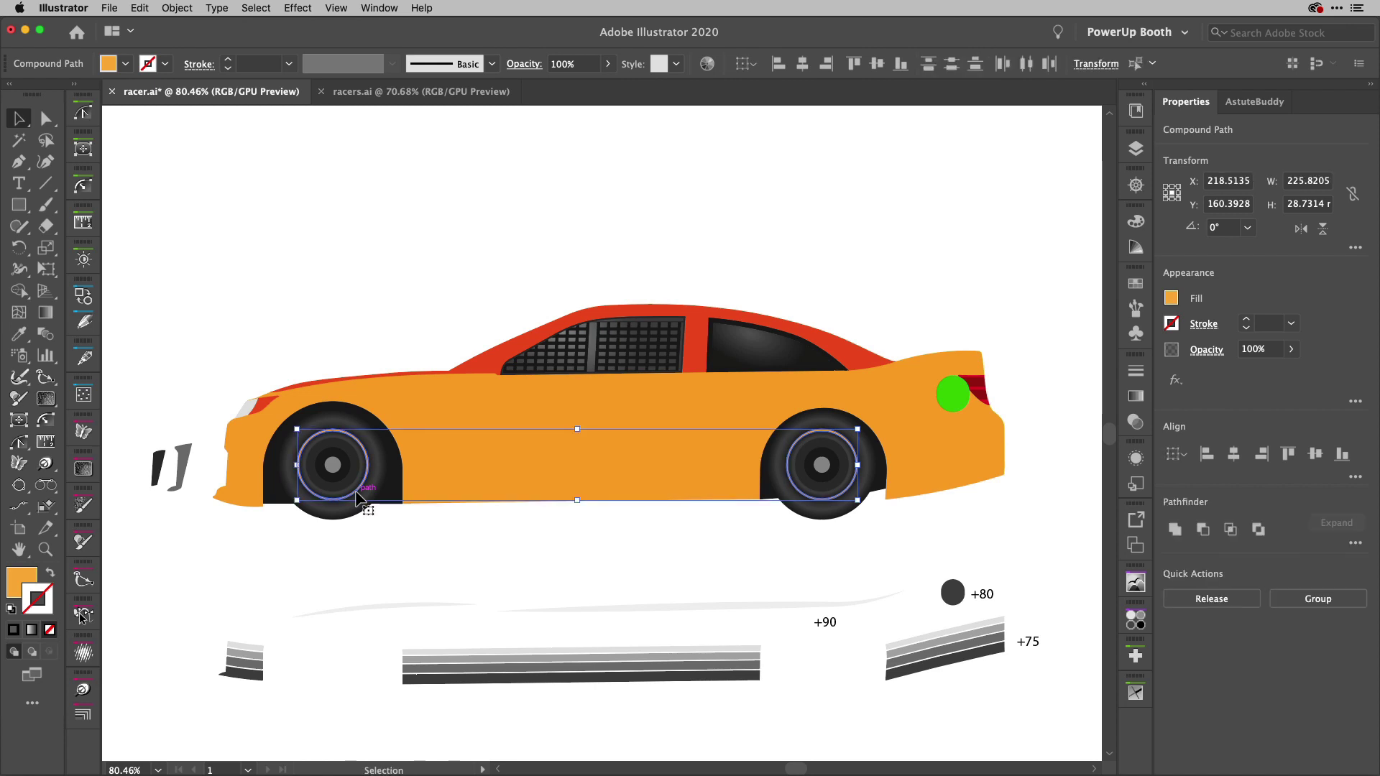
{"action": "left_click", "coordinate": [439, 409], "text": "shift"}
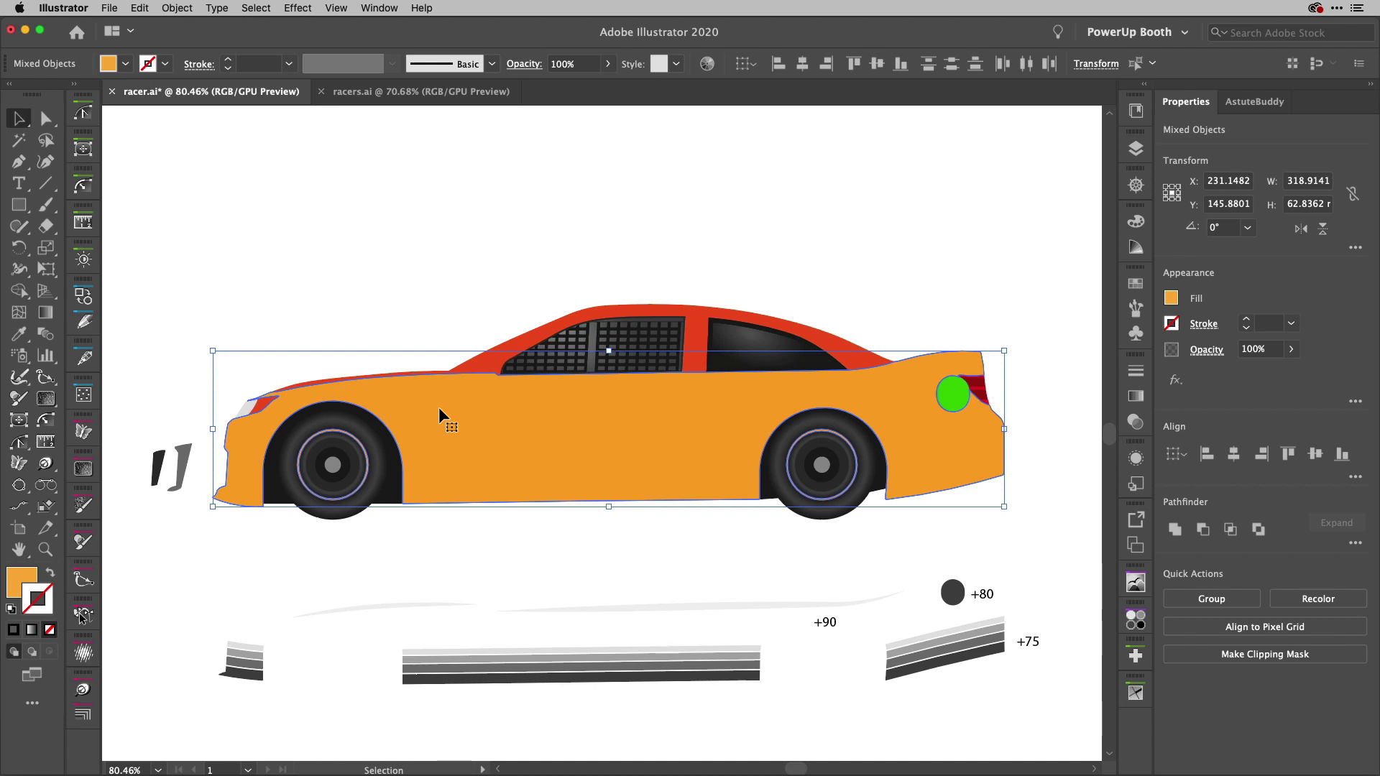
{"action": "key", "text": "super+8"}
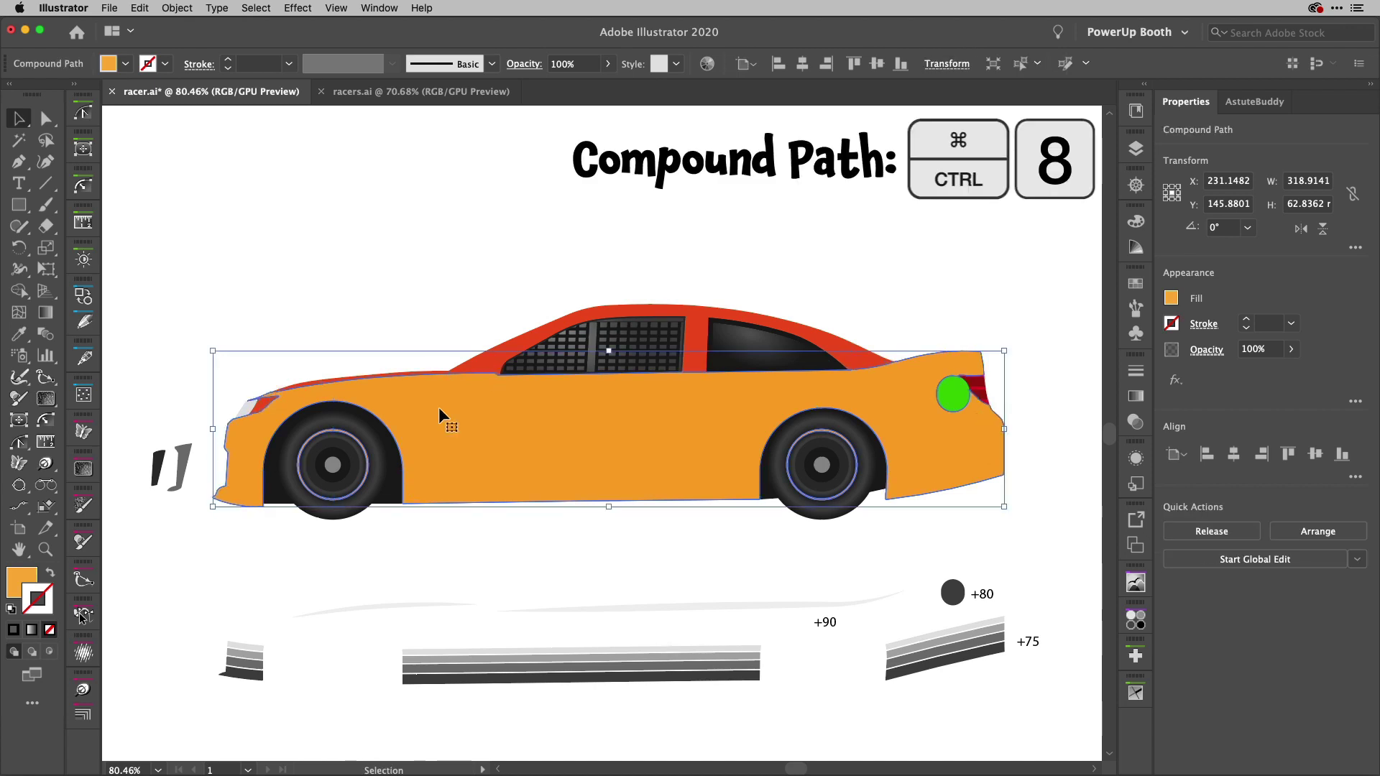
{"action": "left_click_drag", "start_coordinate": [438, 407], "coordinate": [481, 257]}
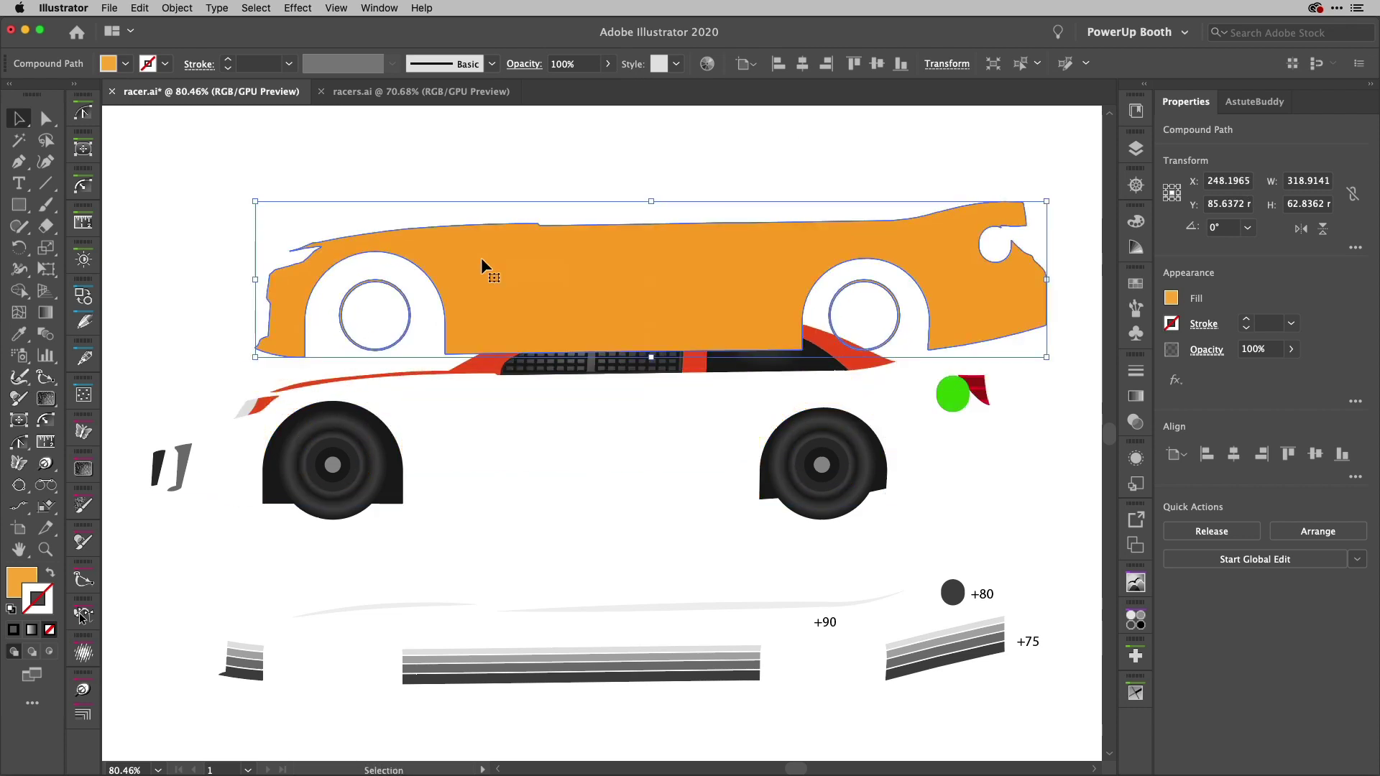
{"action": "key", "text": "a"}
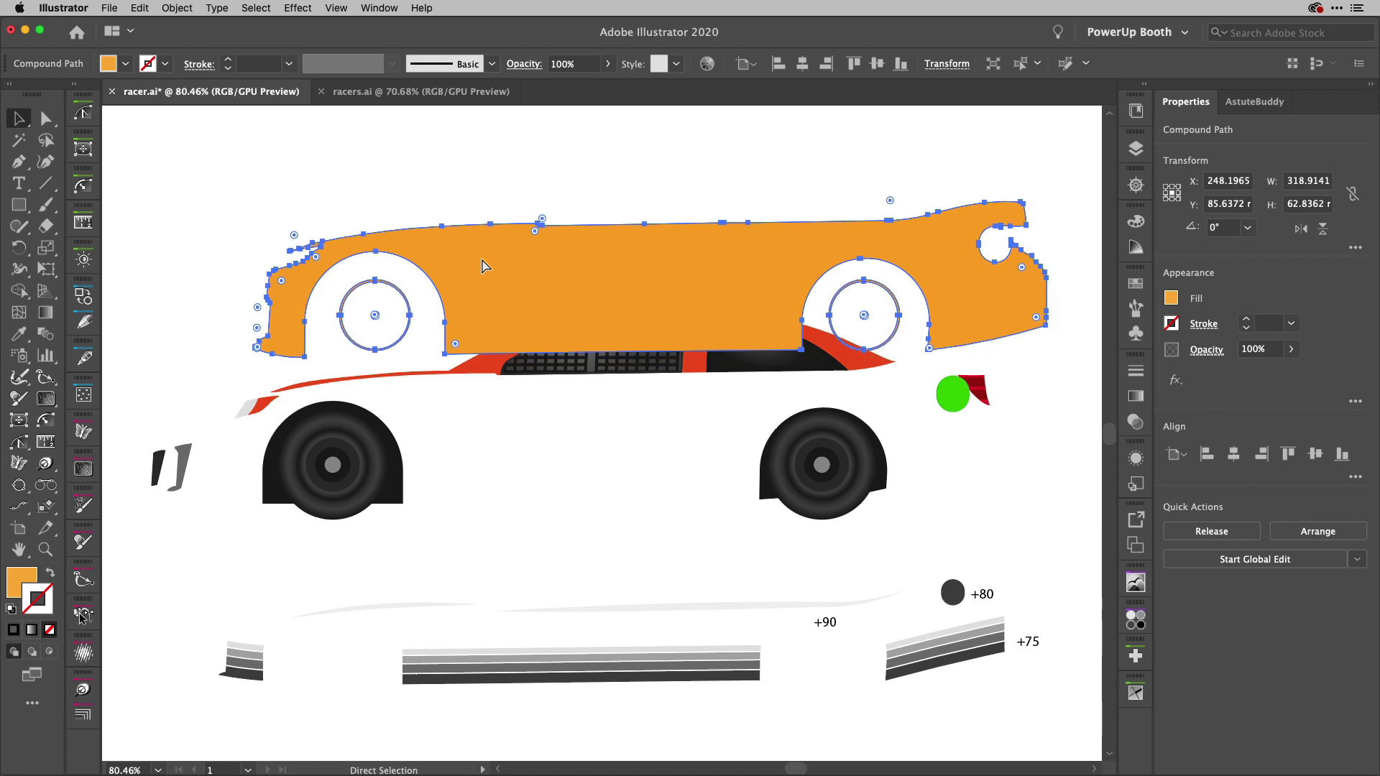
{"action": "key", "text": "v"}
{"action": "key", "text": "super+z"}
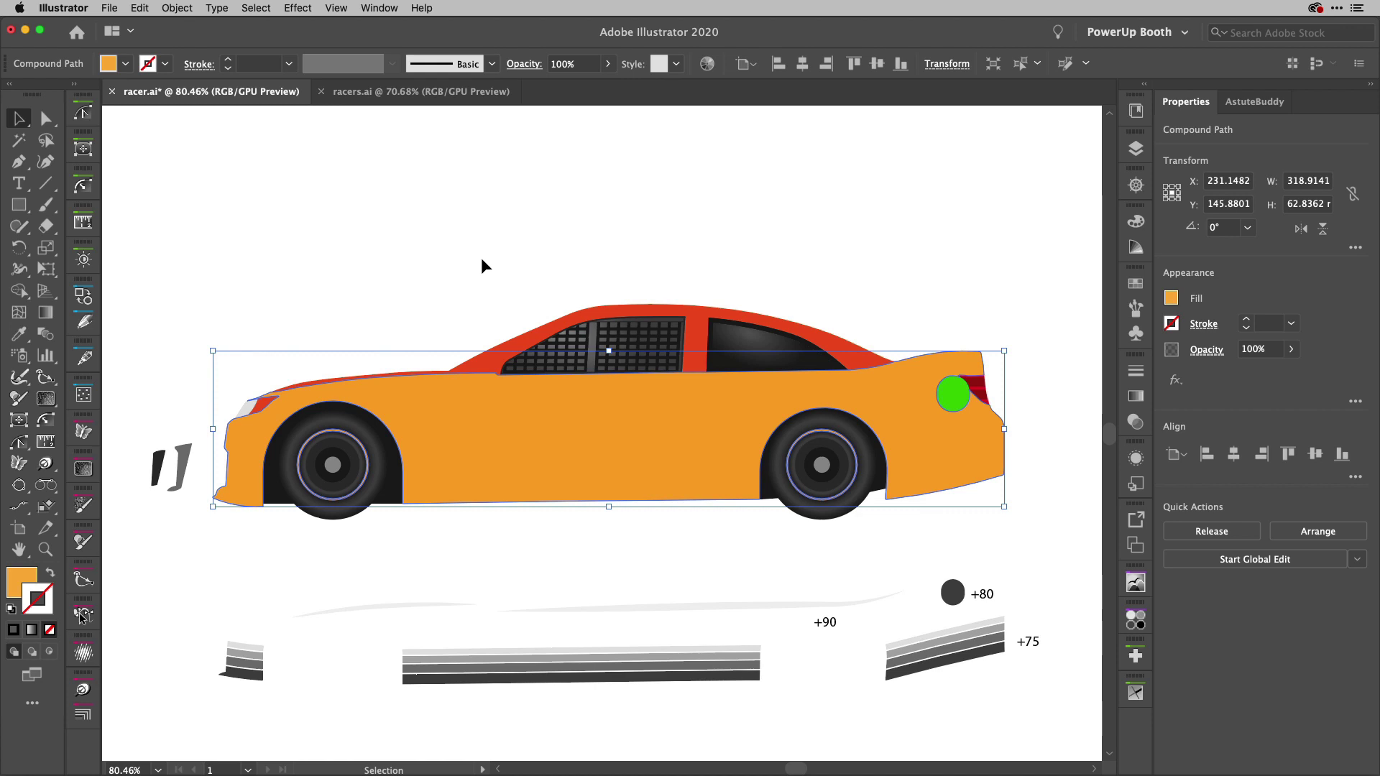
Move the orange compound path vertically by -80 mm, keeping the horizontal offset at 0 mm
{"action": "key", "text": "Return"}
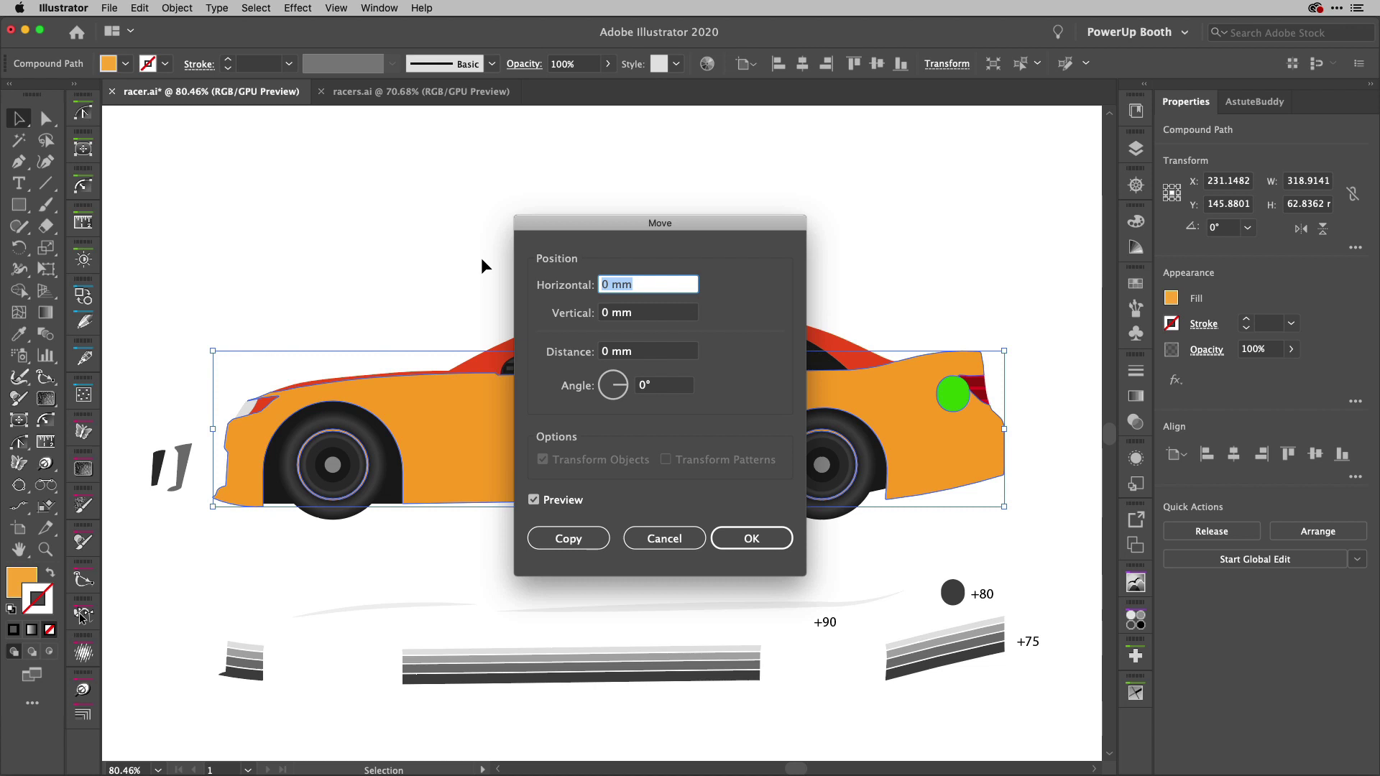
{"action": "key", "text": "Tab"}
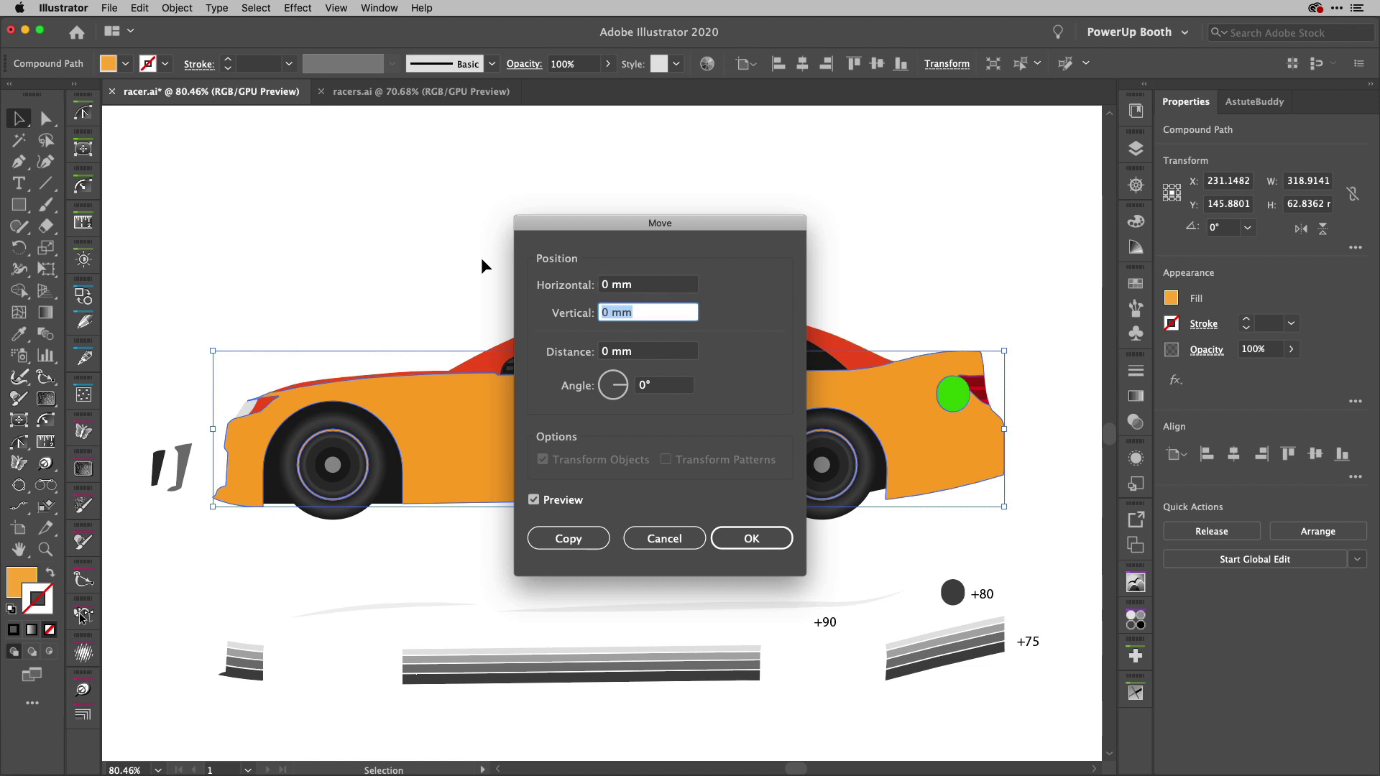
{"action": "type", "text": "-80"}
{"action": "key", "text": "Tab"}
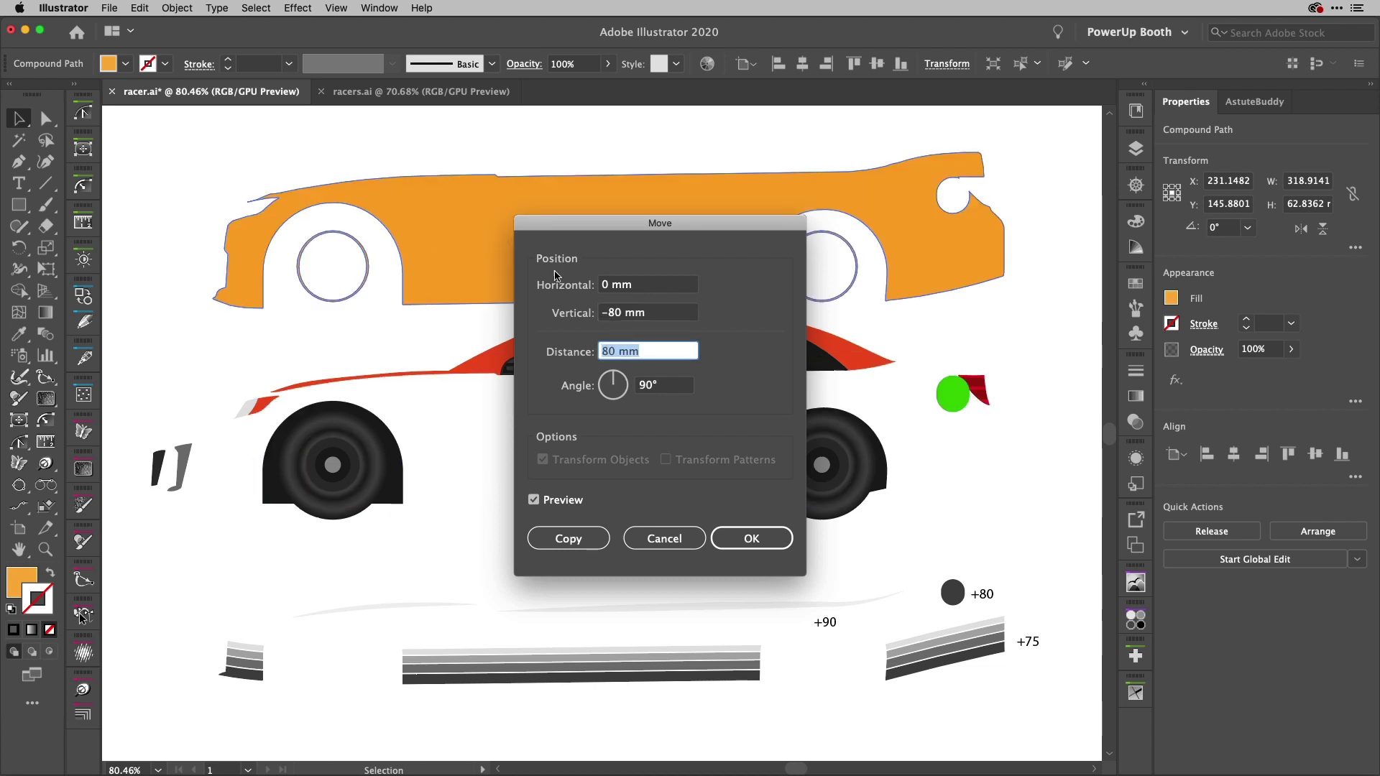
{"action": "left_click", "coordinate": [748, 541]}
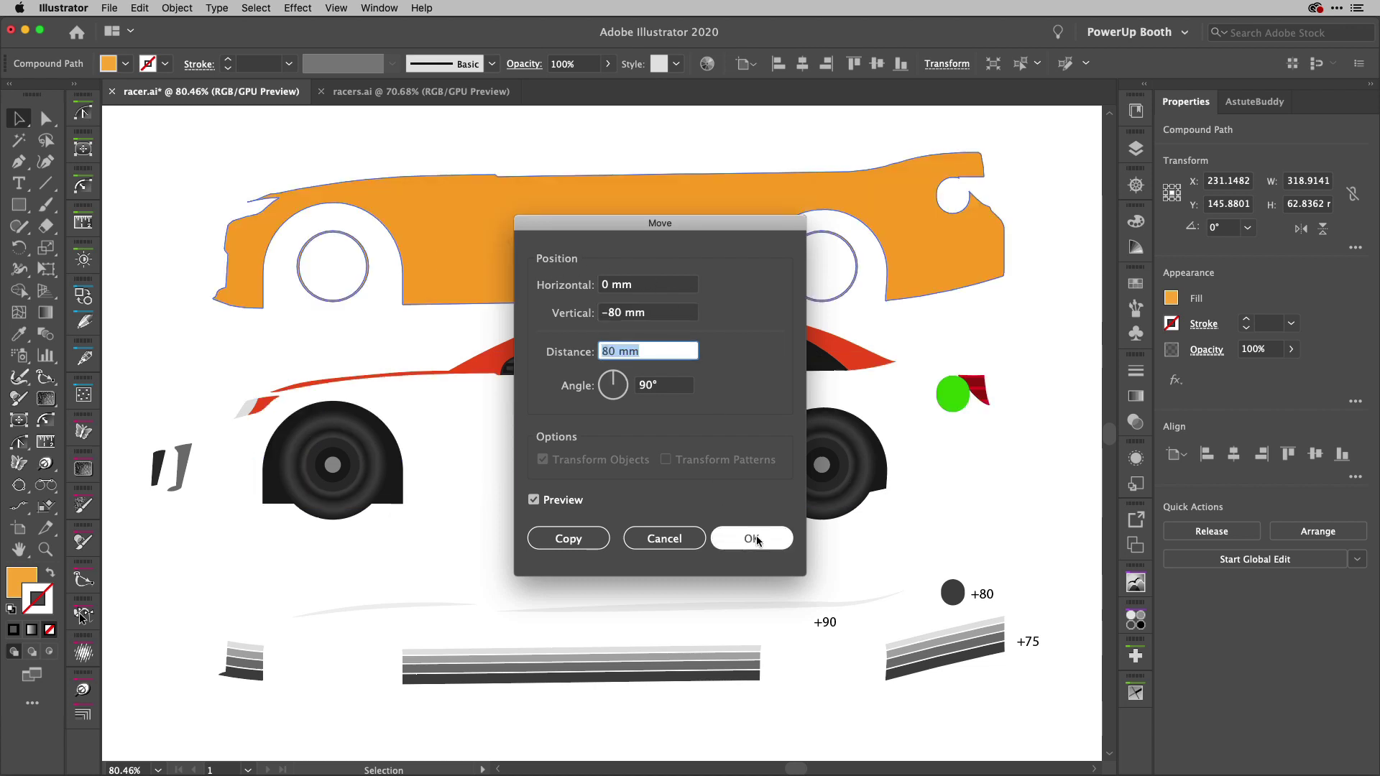
{"action": "left_click", "coordinate": [757, 539]}
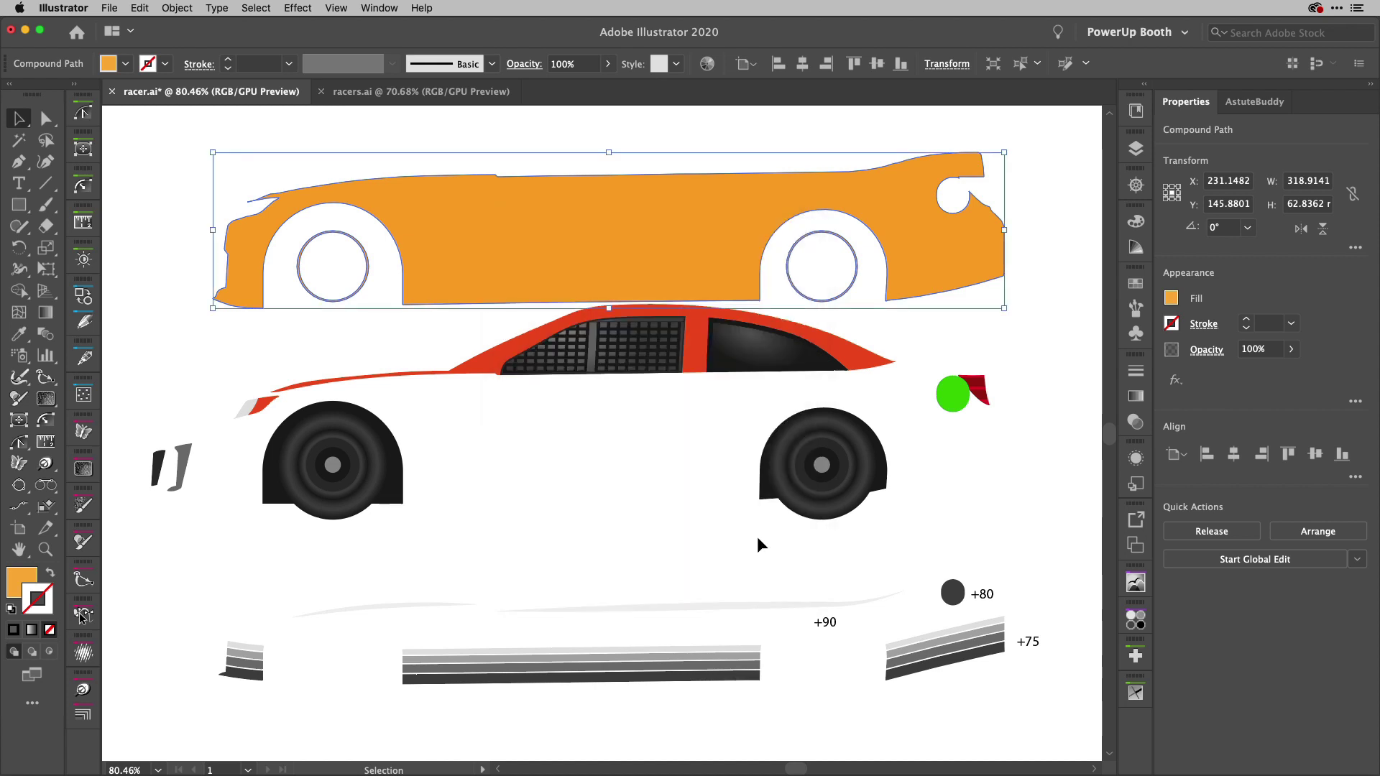
Copy the +80 label to beside the rear end of the orange body and change the copy to -80
{"action": "left_click", "coordinate": [996, 598]}
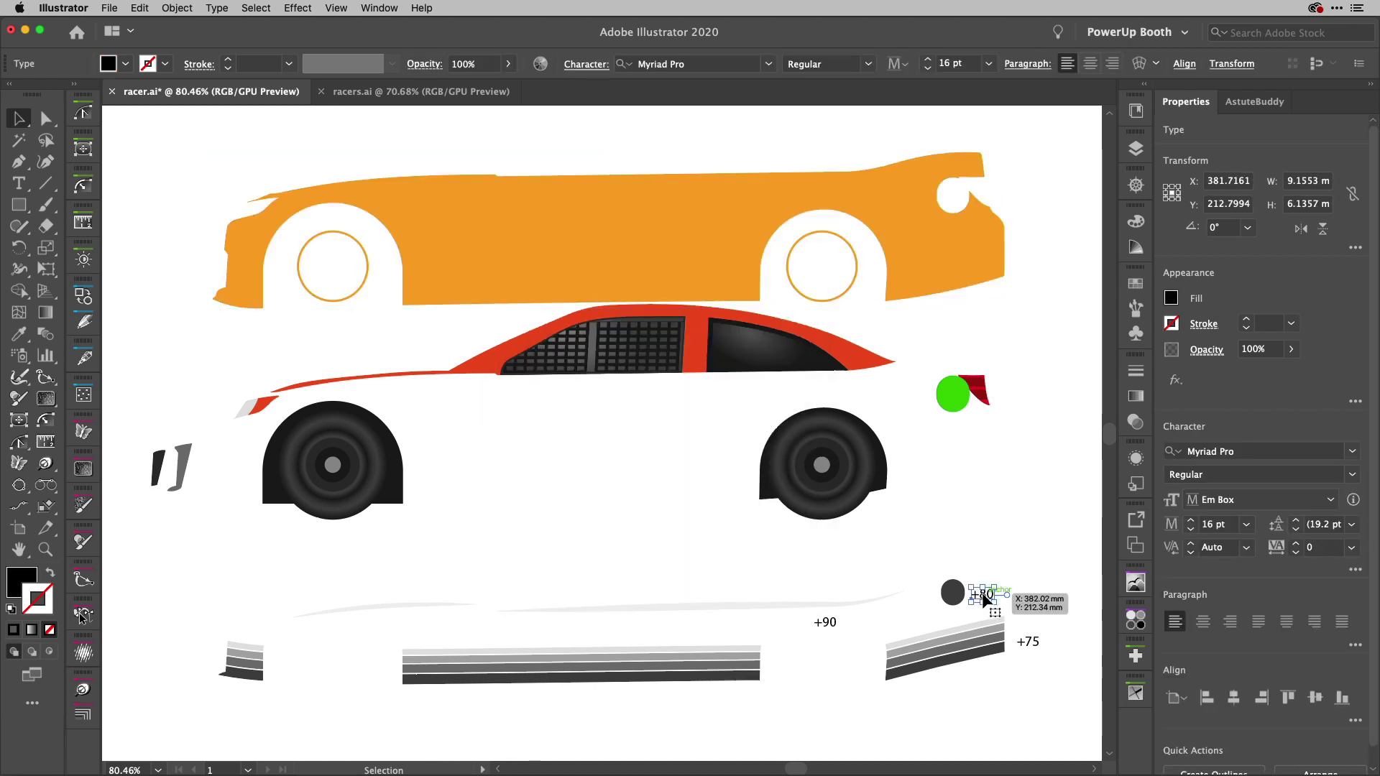
{"action": "left_click_drag", "start_coordinate": [984, 598], "coordinate": [1026, 265]}
{"action": "left_click", "coordinate": [1022, 296]}
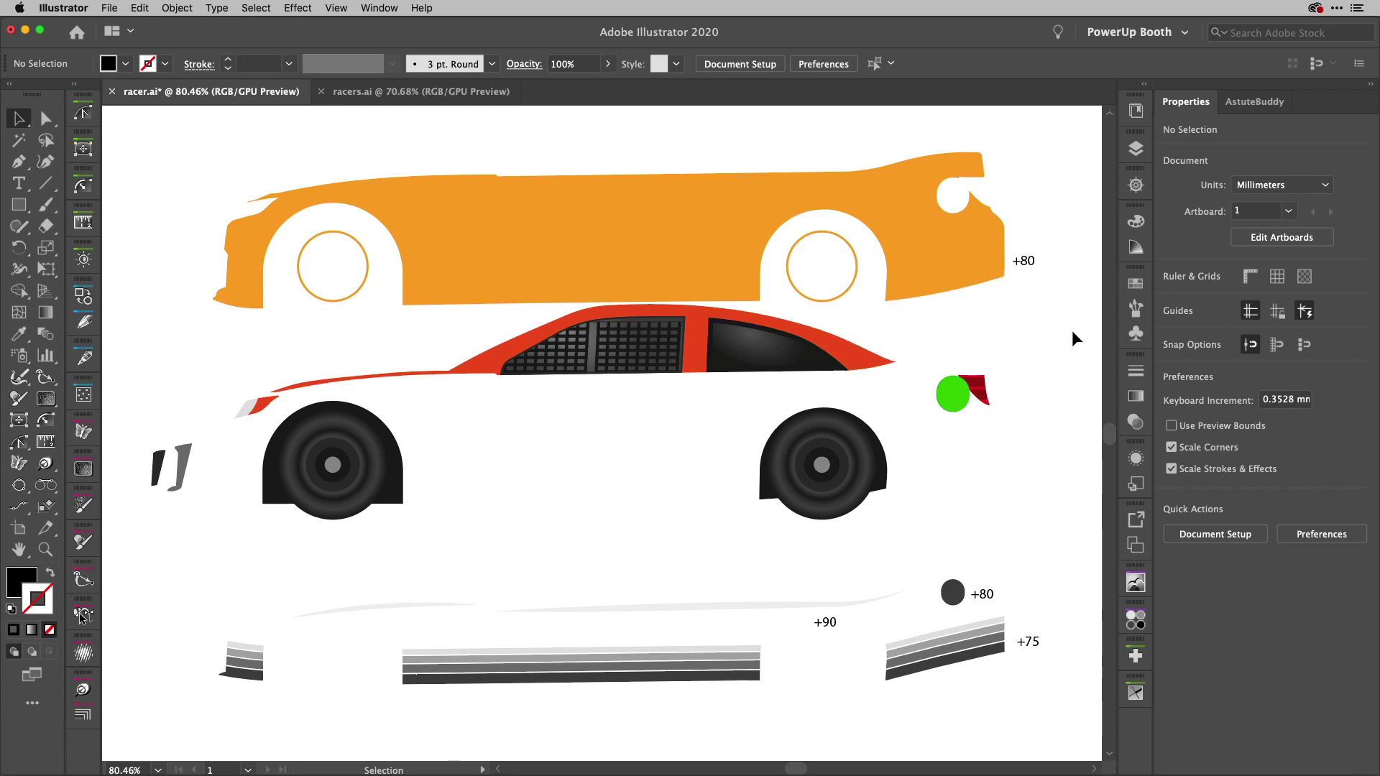
{"action": "double_click", "coordinate": [1022, 263]}
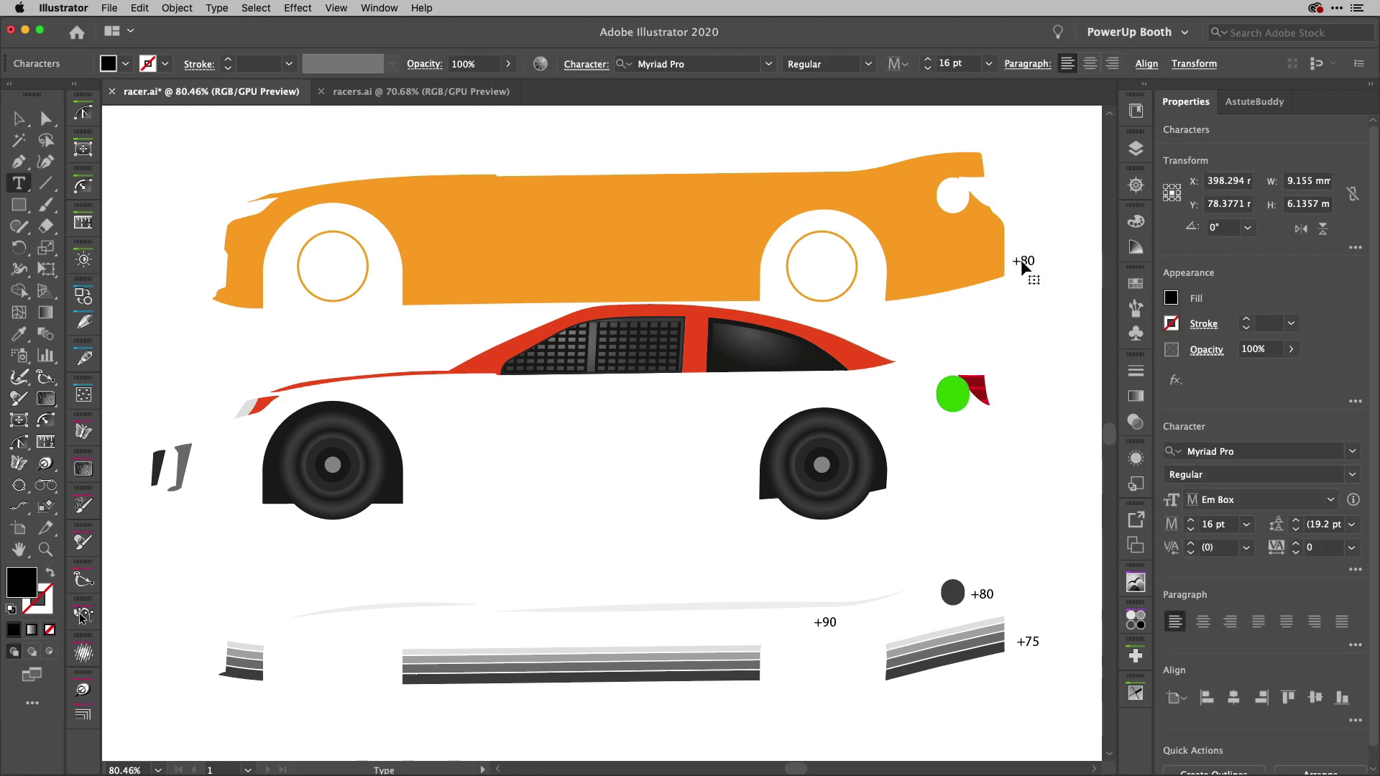
{"action": "left_click", "coordinate": [1014, 260]}
{"action": "type", "text": "-"}
{"action": "key", "text": "Escape"}
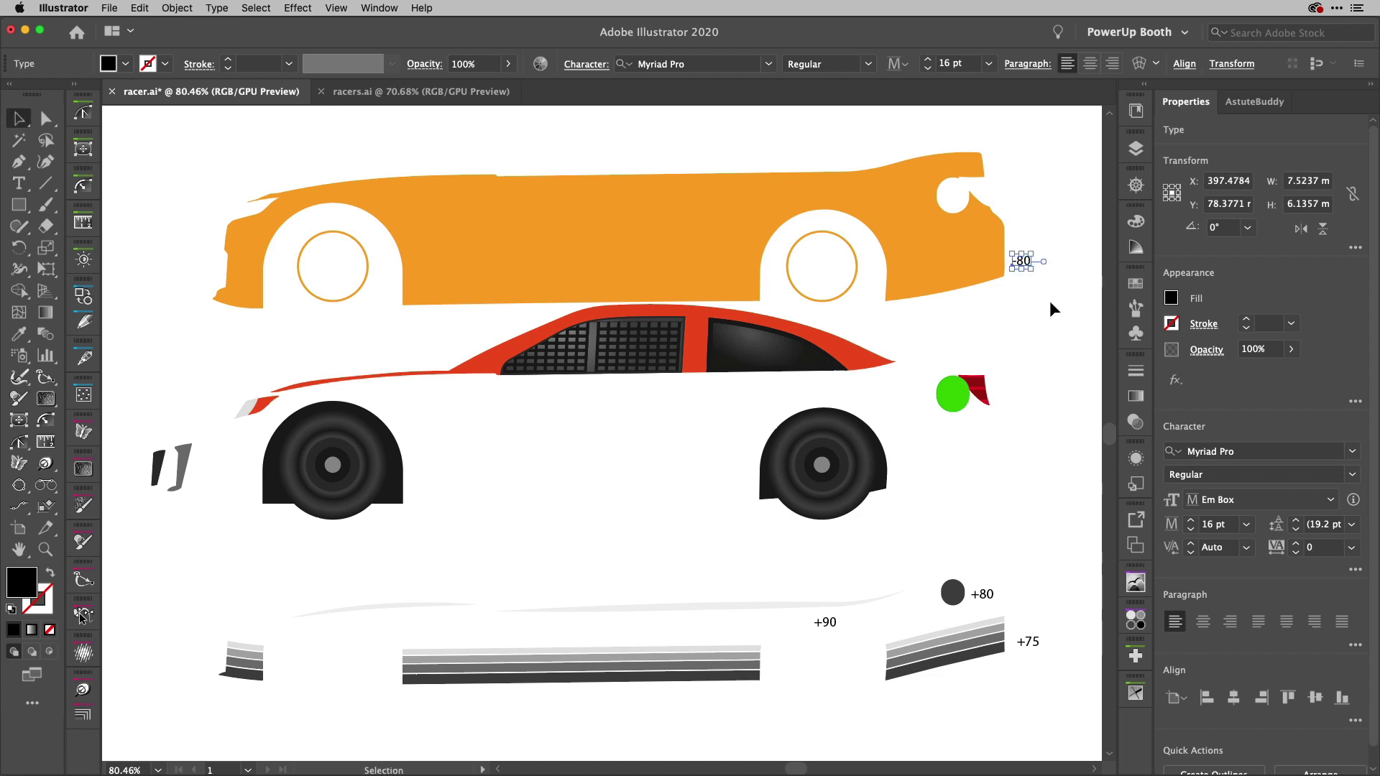
{"action": "left_click", "coordinate": [1049, 309]}
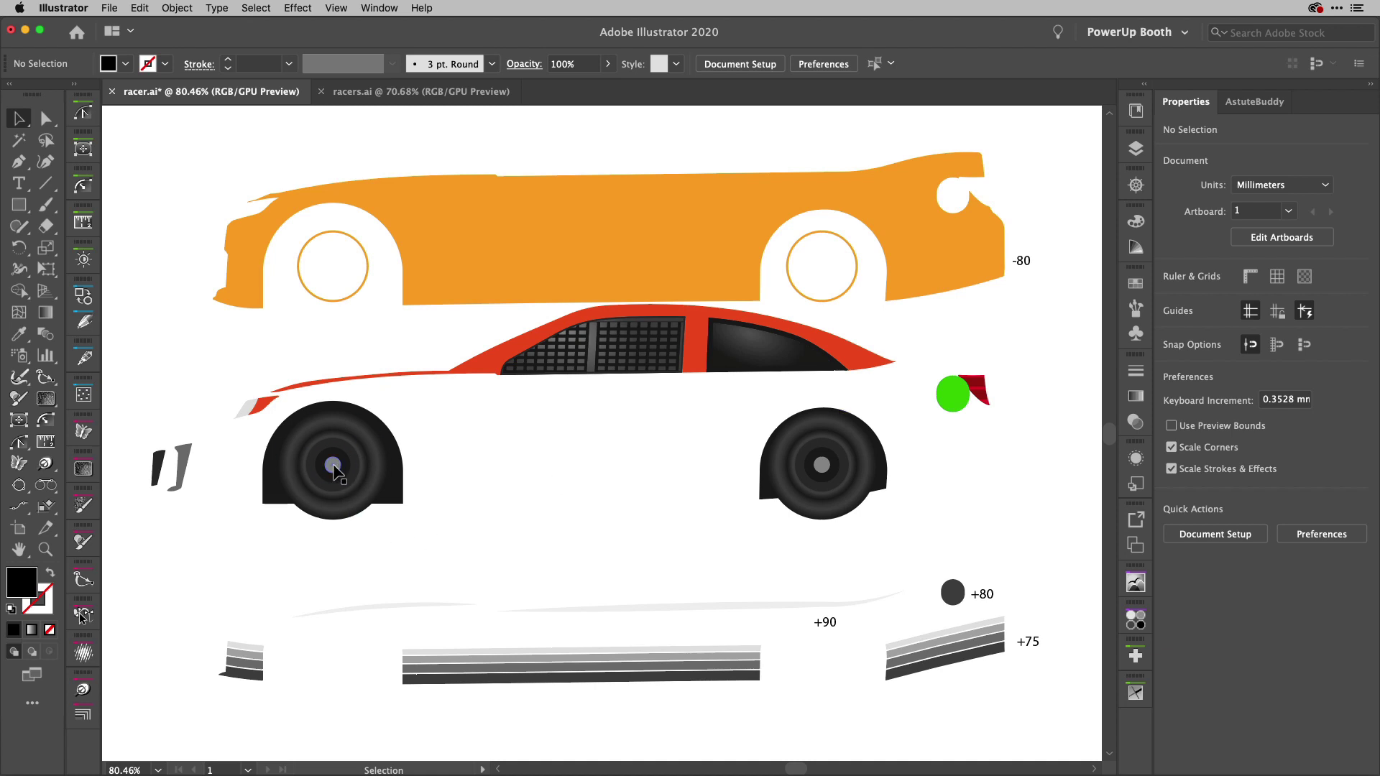
Convert the front wheel's circles, without the dark wheel arch, into a dynamic symbol named Wheel
{"action": "left_click_drag", "start_coordinate": [333, 532], "coordinate": [331, 455]}
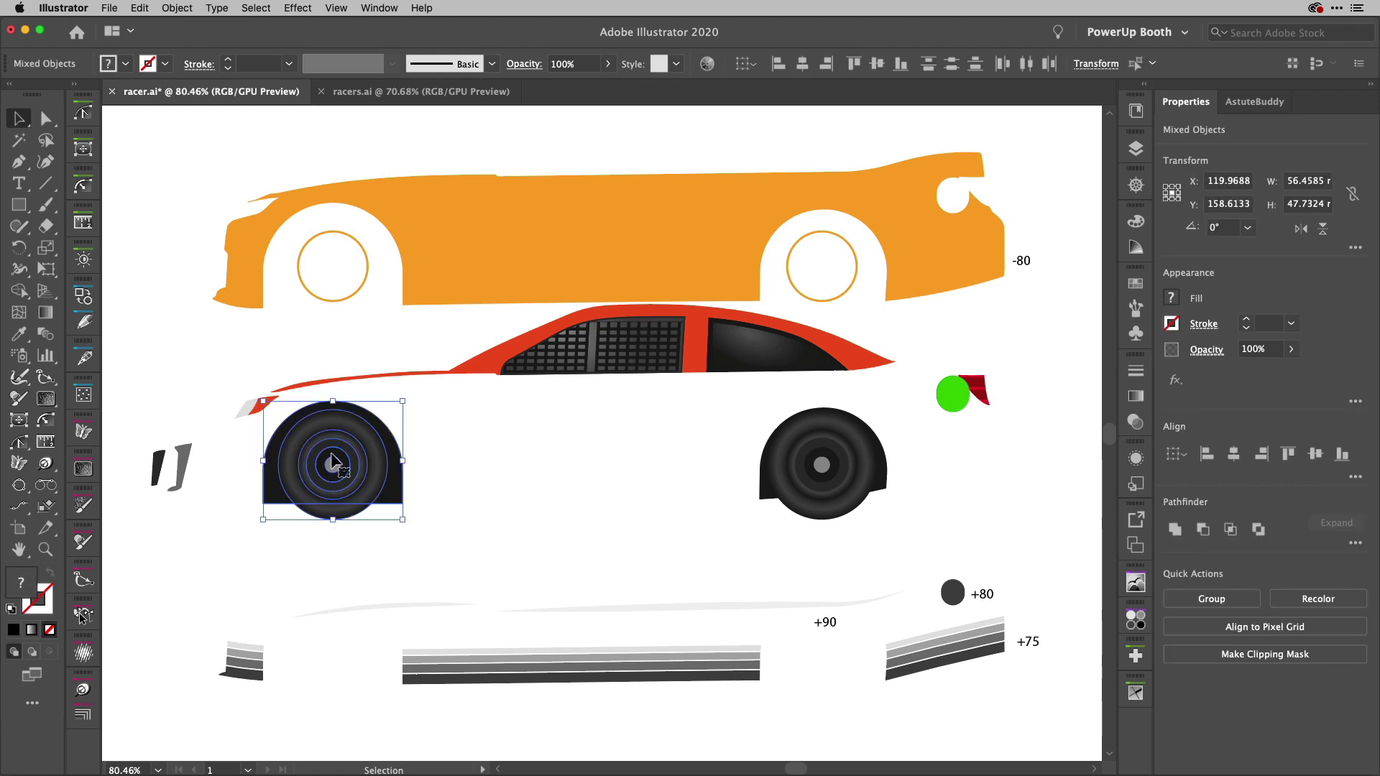
{"action": "left_click", "coordinate": [400, 497], "text": "shift"}
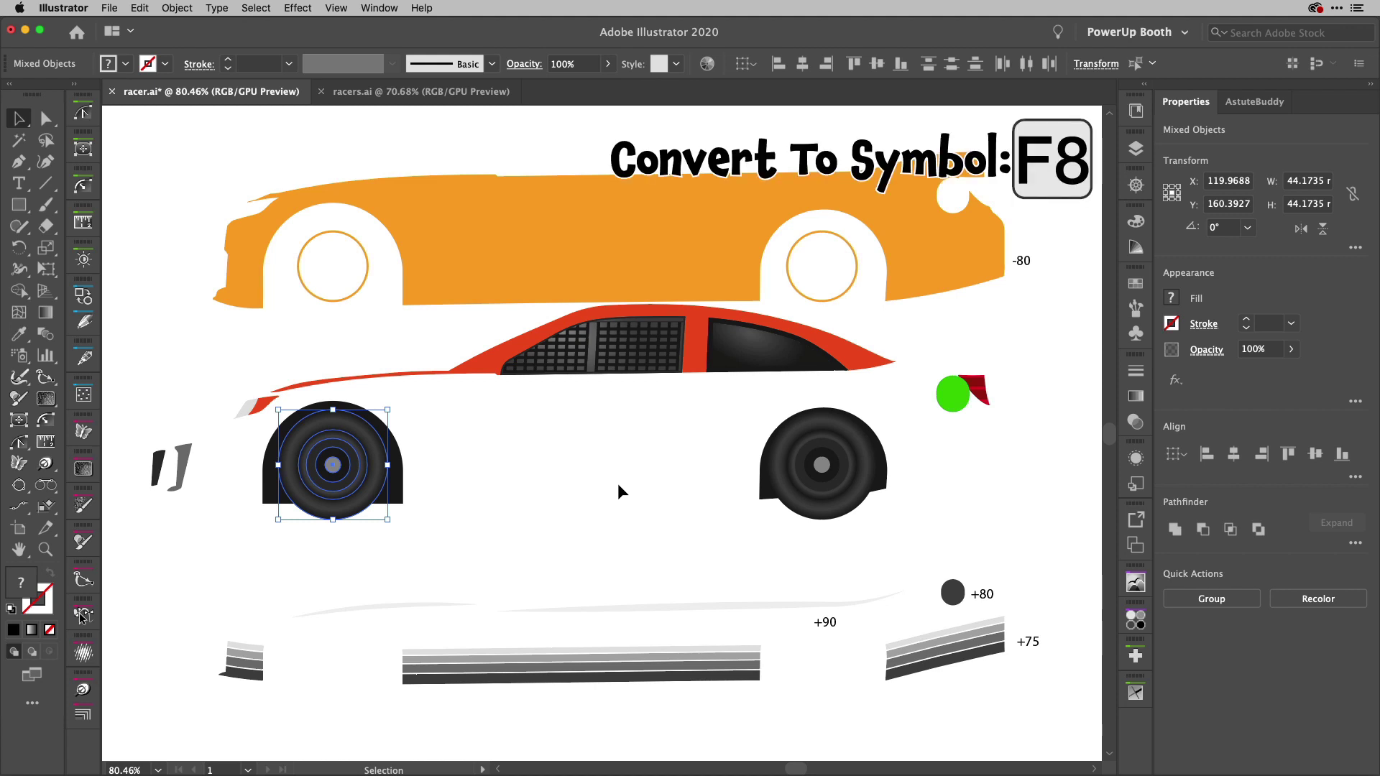
{"action": "left_click", "coordinate": [1133, 335]}
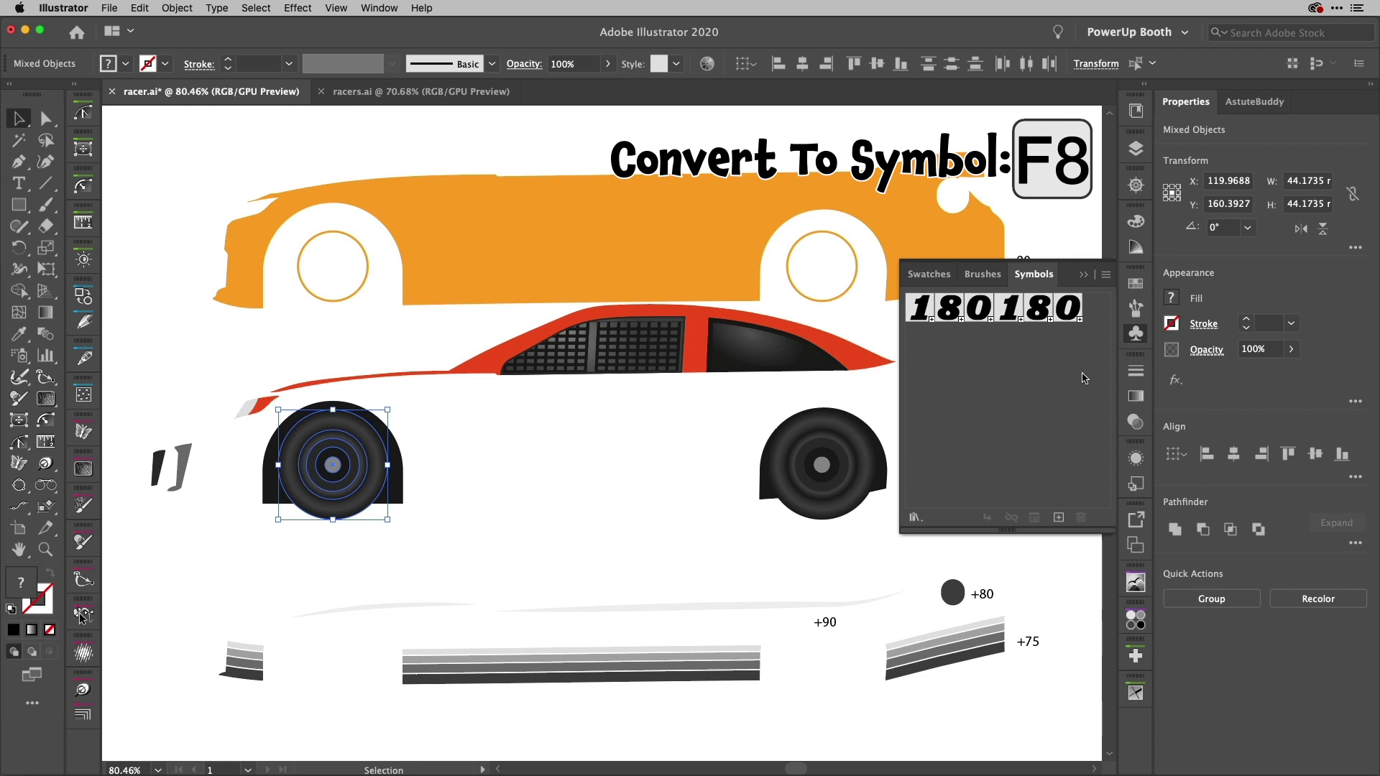
{"action": "left_click", "coordinate": [1059, 517]}
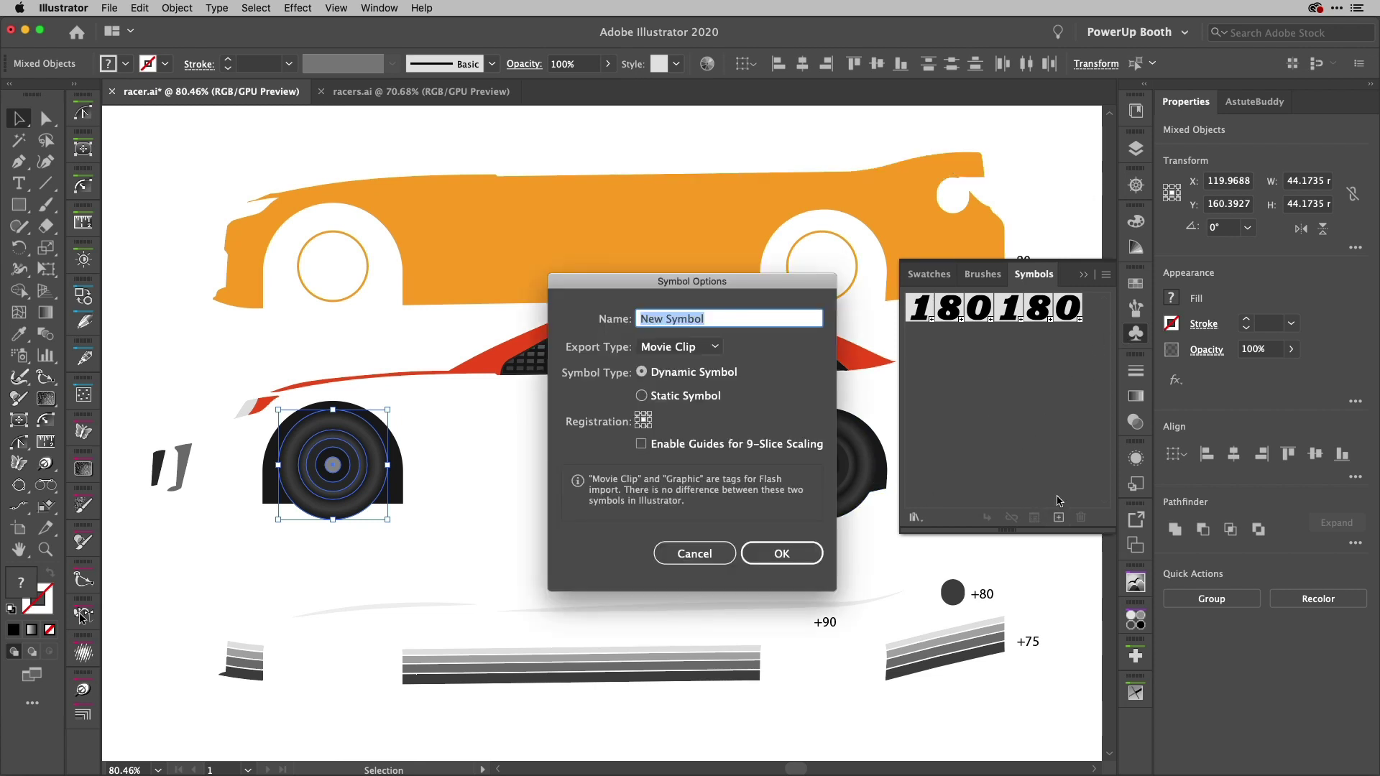
{"action": "type", "text": "W"}
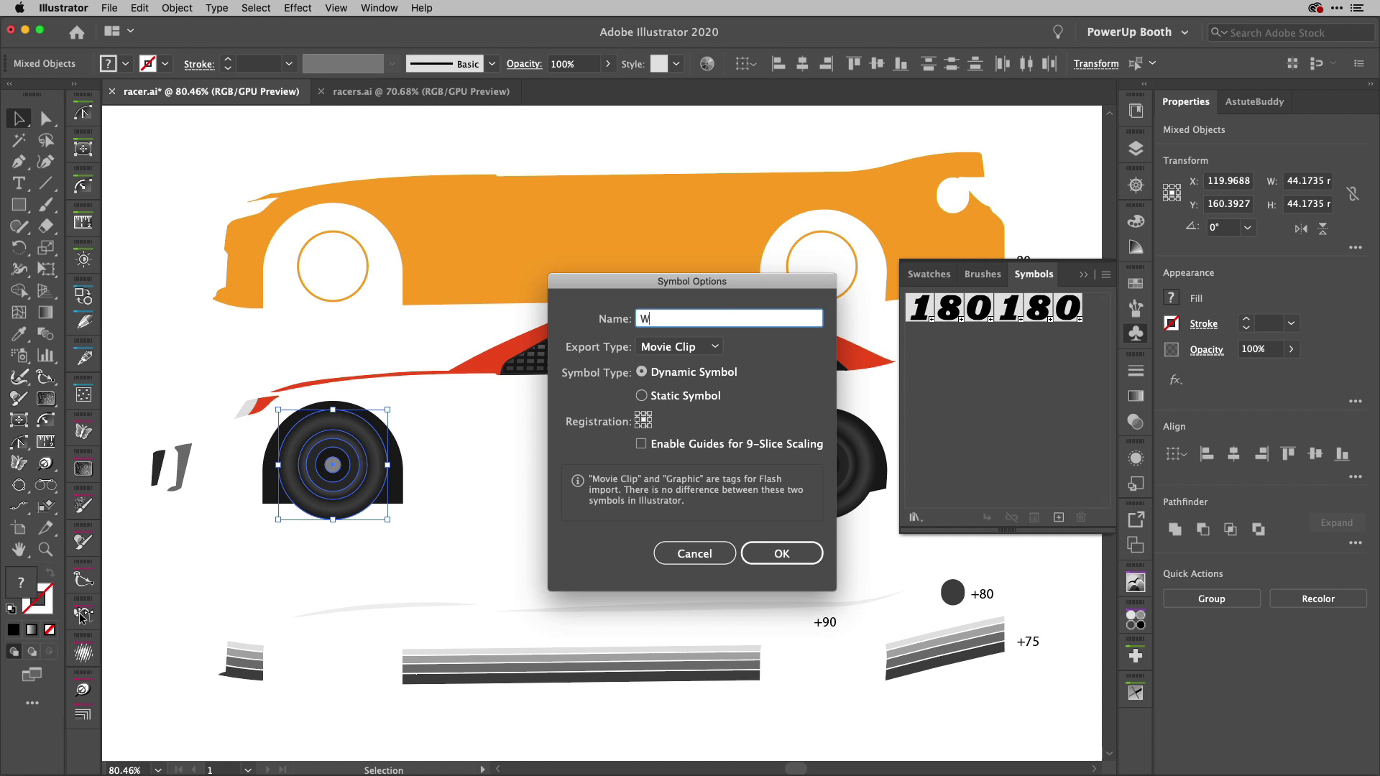
{"action": "type", "text": "heel"}
{"action": "left_click", "coordinate": [788, 559]}
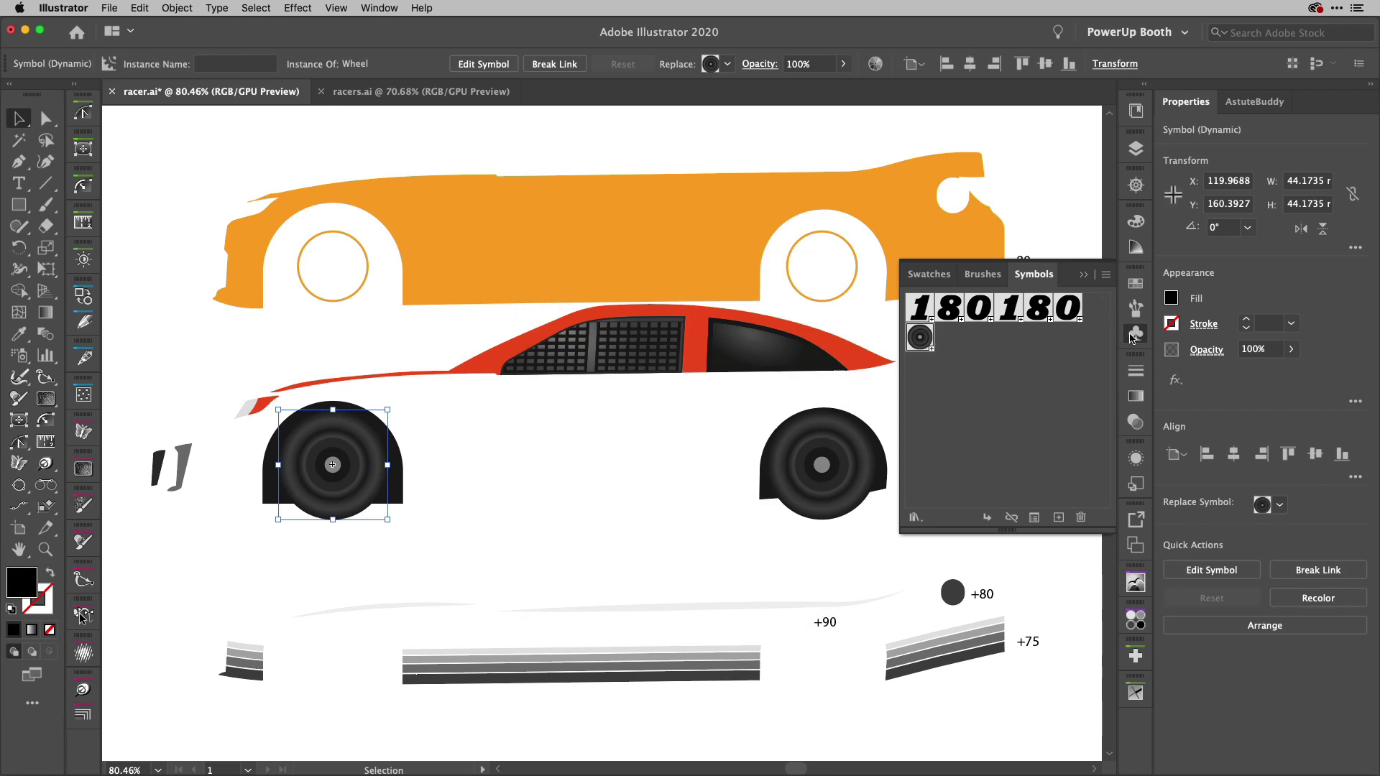
{"action": "left_click", "coordinate": [1135, 333]}
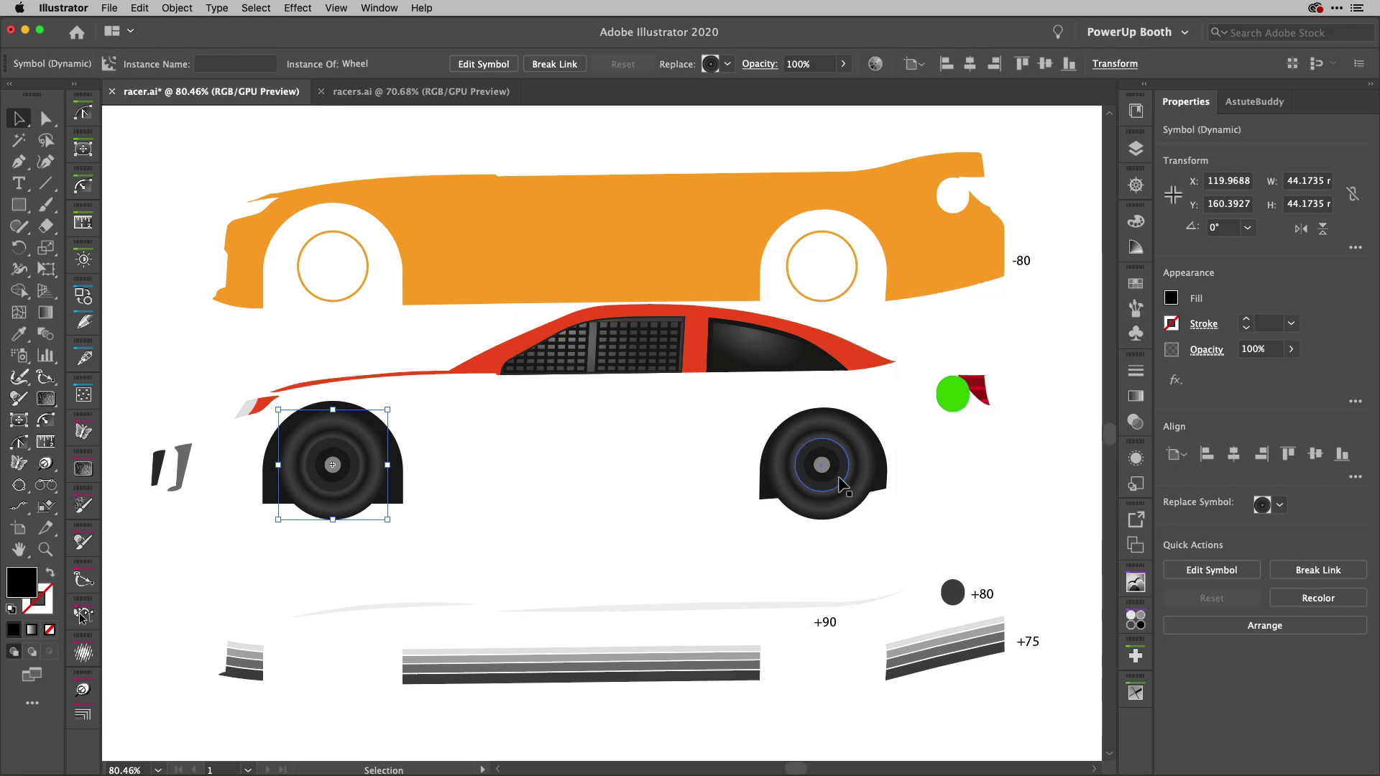
Delete the rear wheel's circles, keeping its small grey centre circle and the dark wheel arch
{"action": "left_click", "coordinate": [822, 467]}
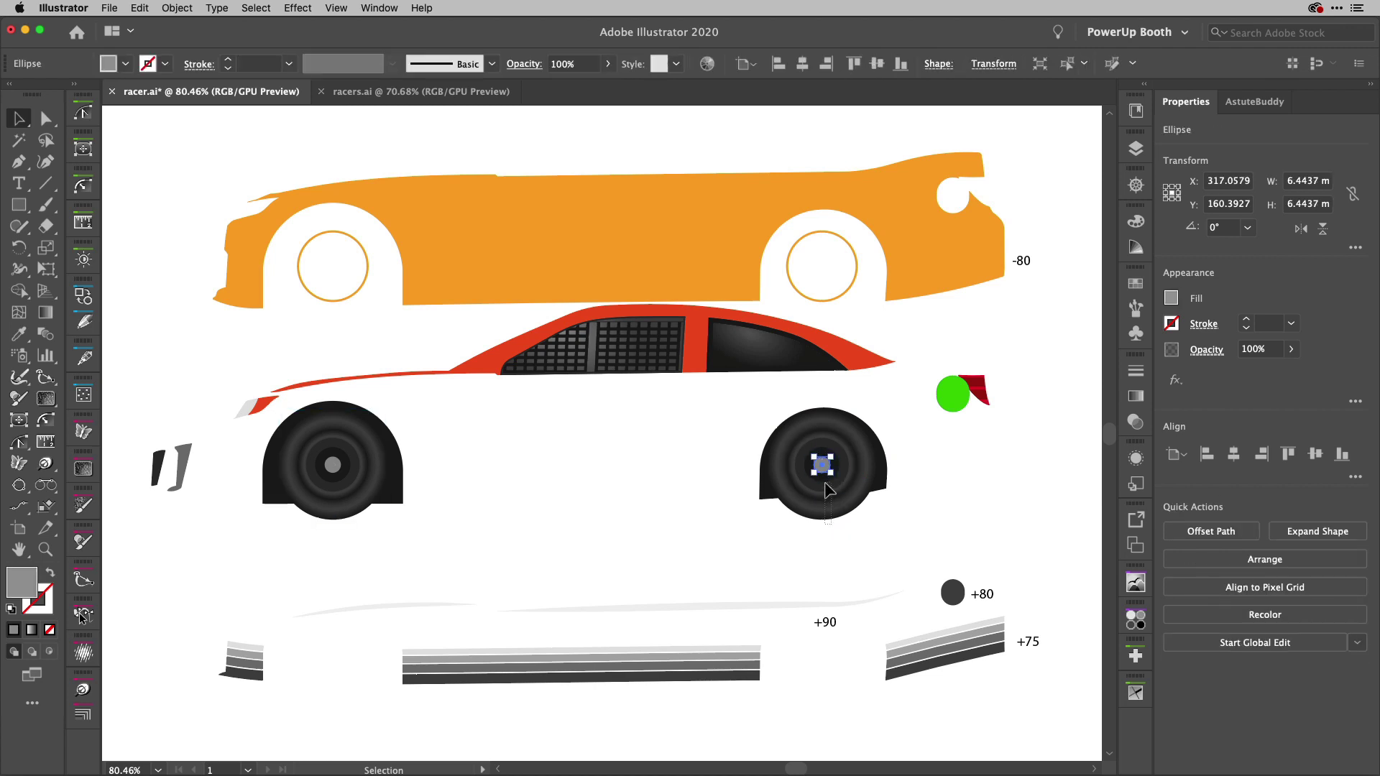
{"action": "left_click", "coordinate": [822, 476], "text": "shift"}
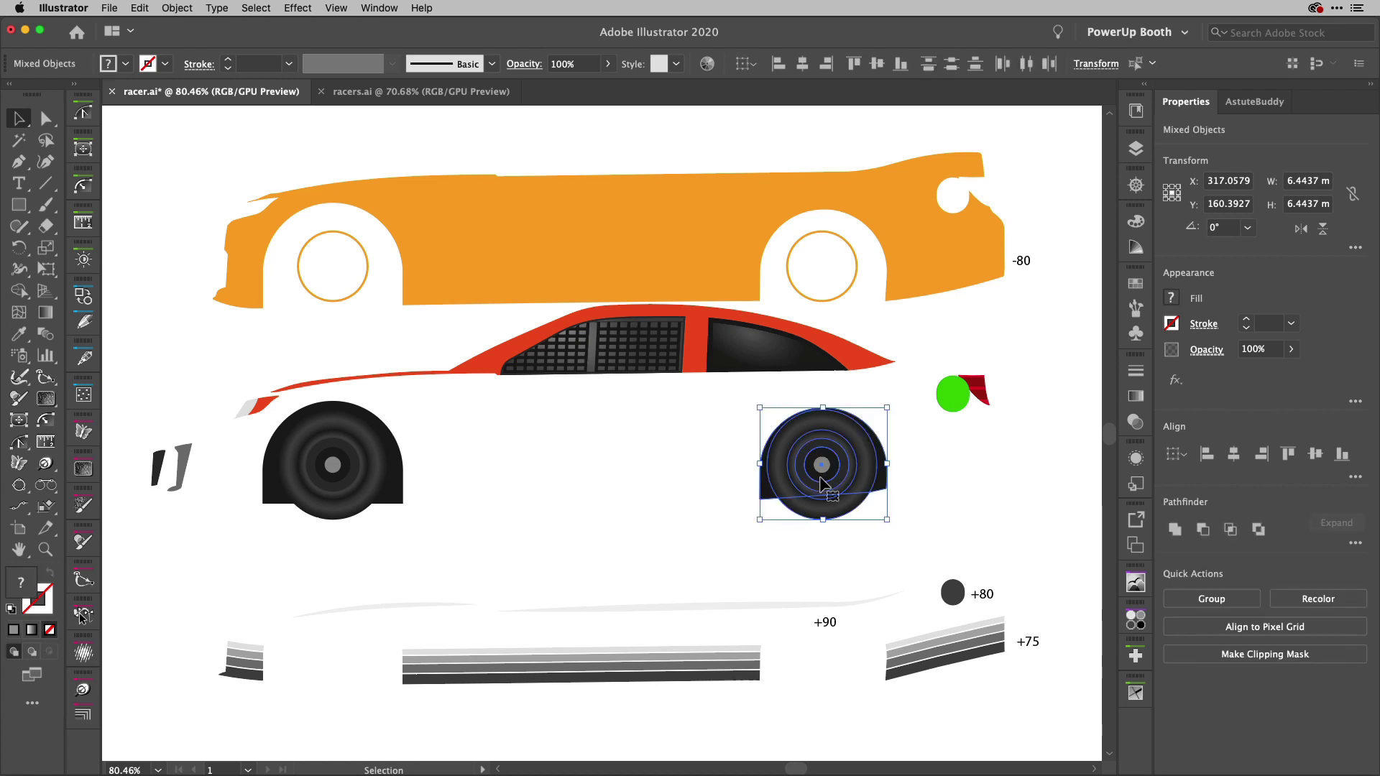
{"action": "left_click", "coordinate": [883, 479], "text": "shift"}
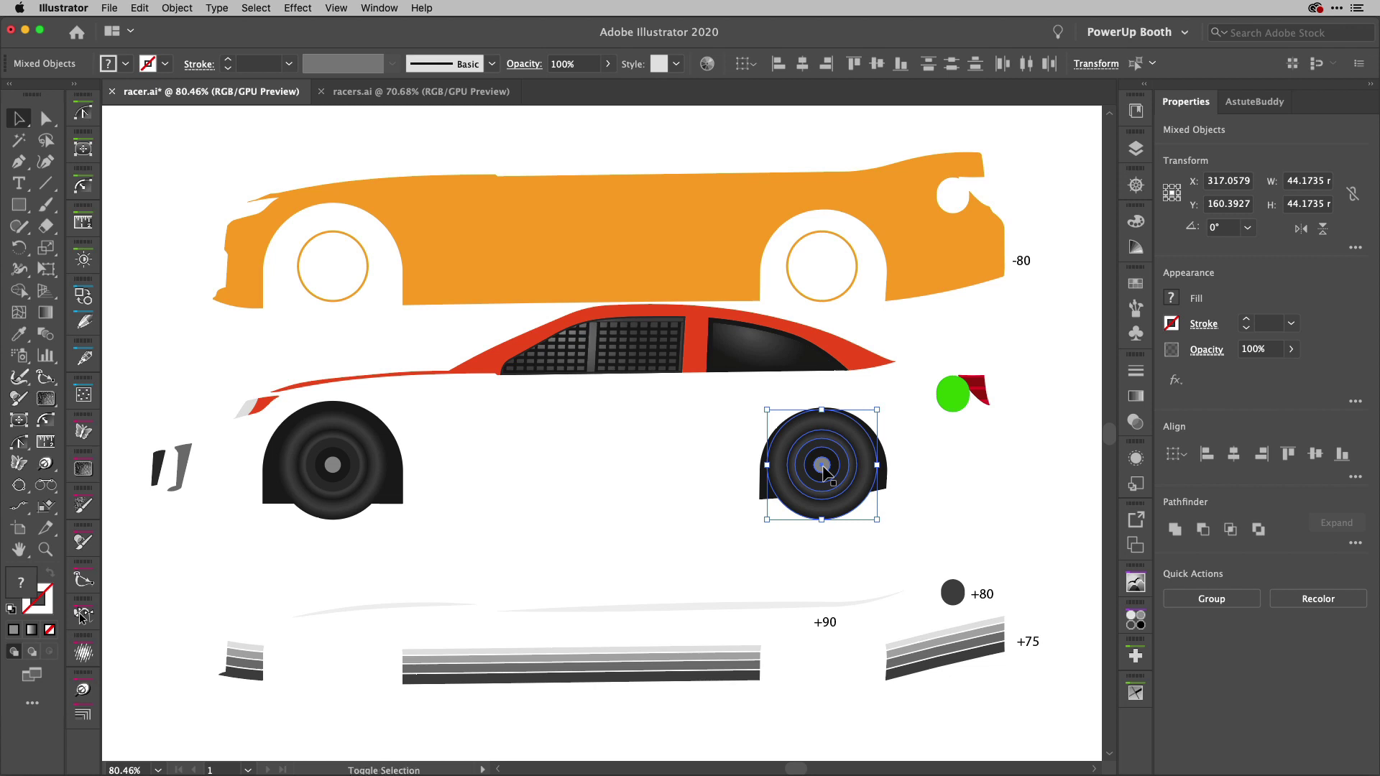
{"action": "key", "text": "Delete"}
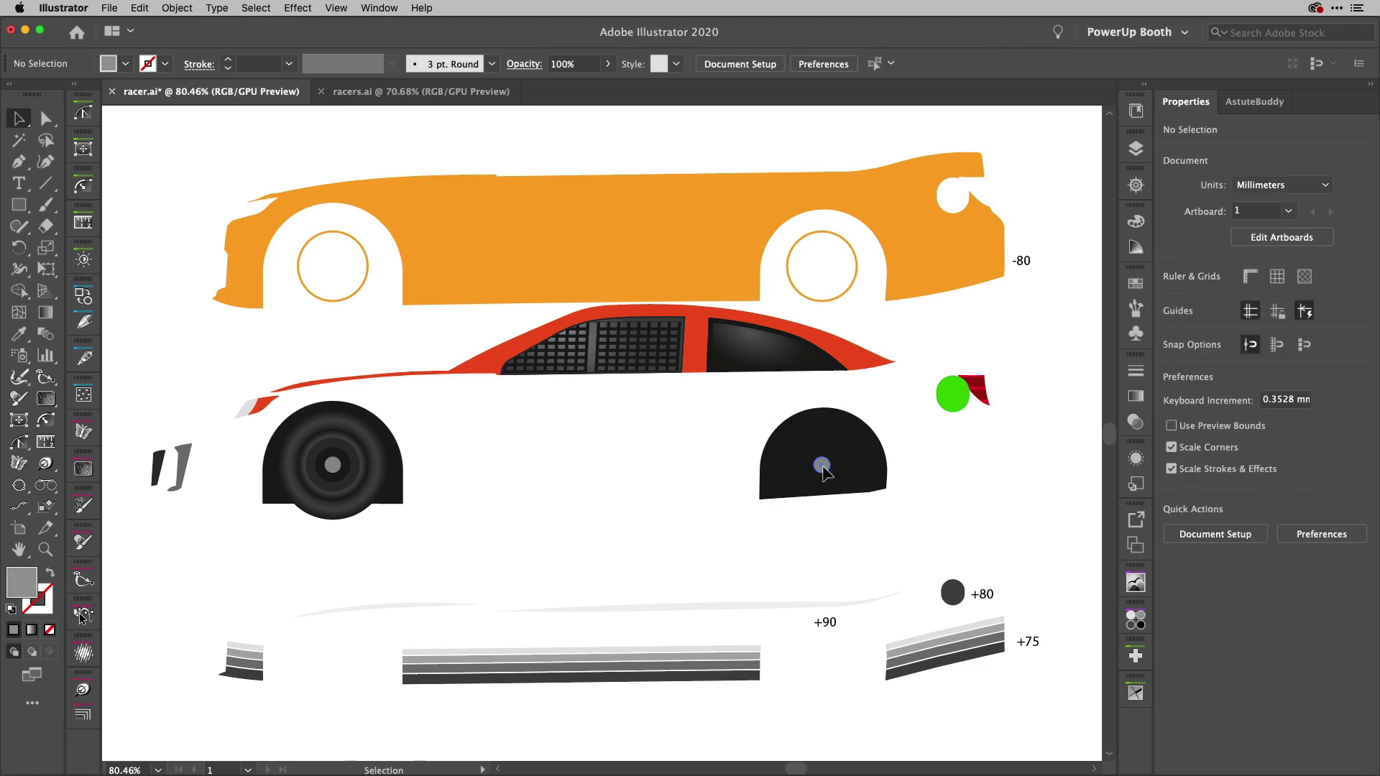
Fill the rear wheel's small centre circle with bright green
{"action": "left_click", "coordinate": [823, 467]}
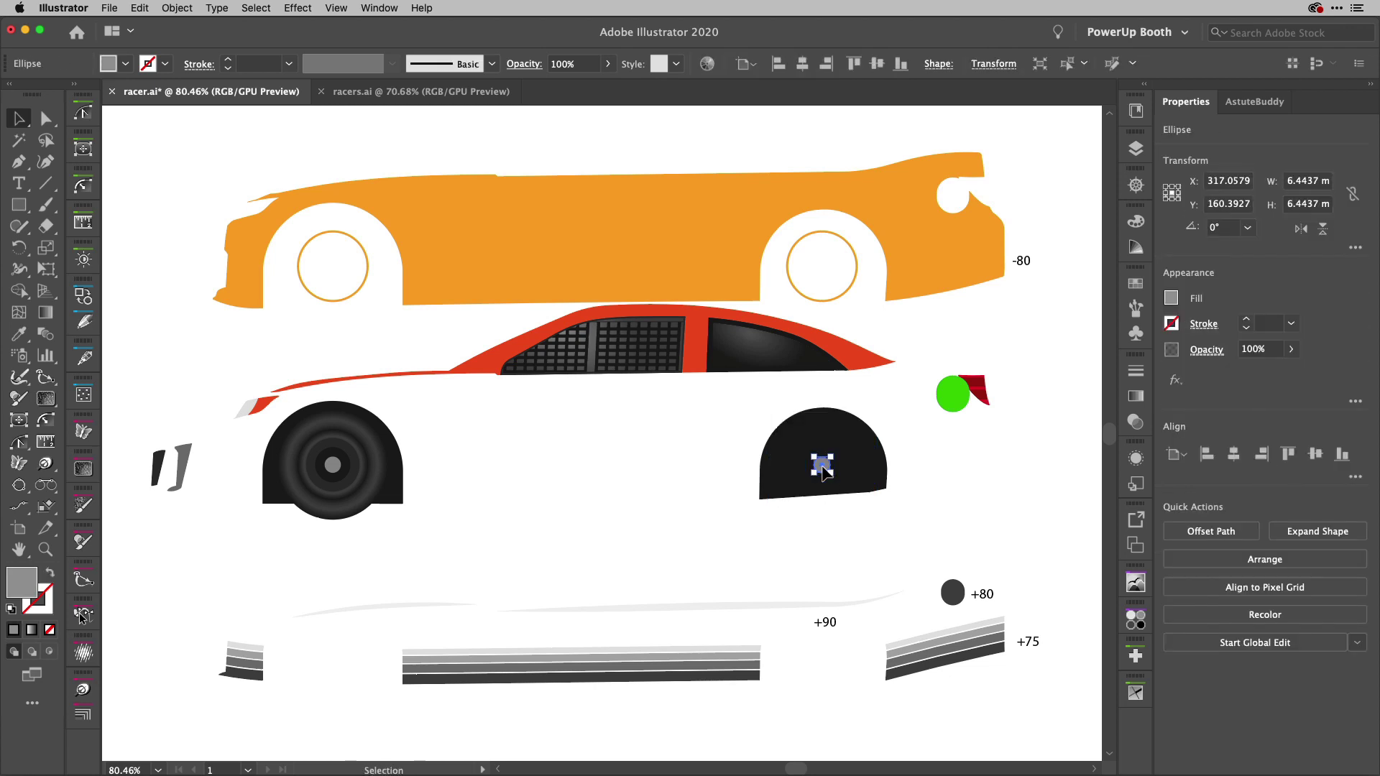
{"action": "left_click", "coordinate": [1171, 297]}
{"action": "left_click", "coordinate": [1051, 362]}
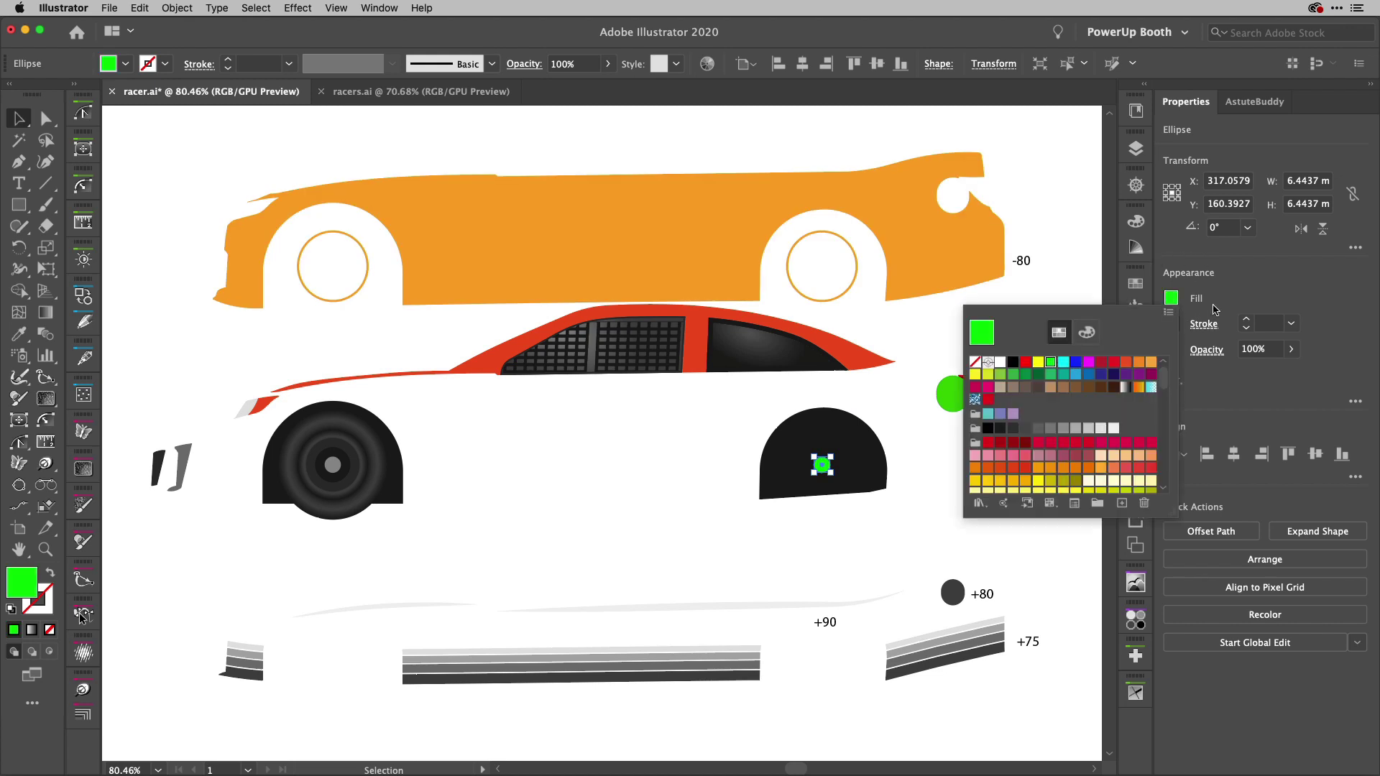
Bring the green rear hub circle to the front and centre the Wheel symbol horizontally on it as the key object
{"action": "right_click", "coordinate": [823, 468]}
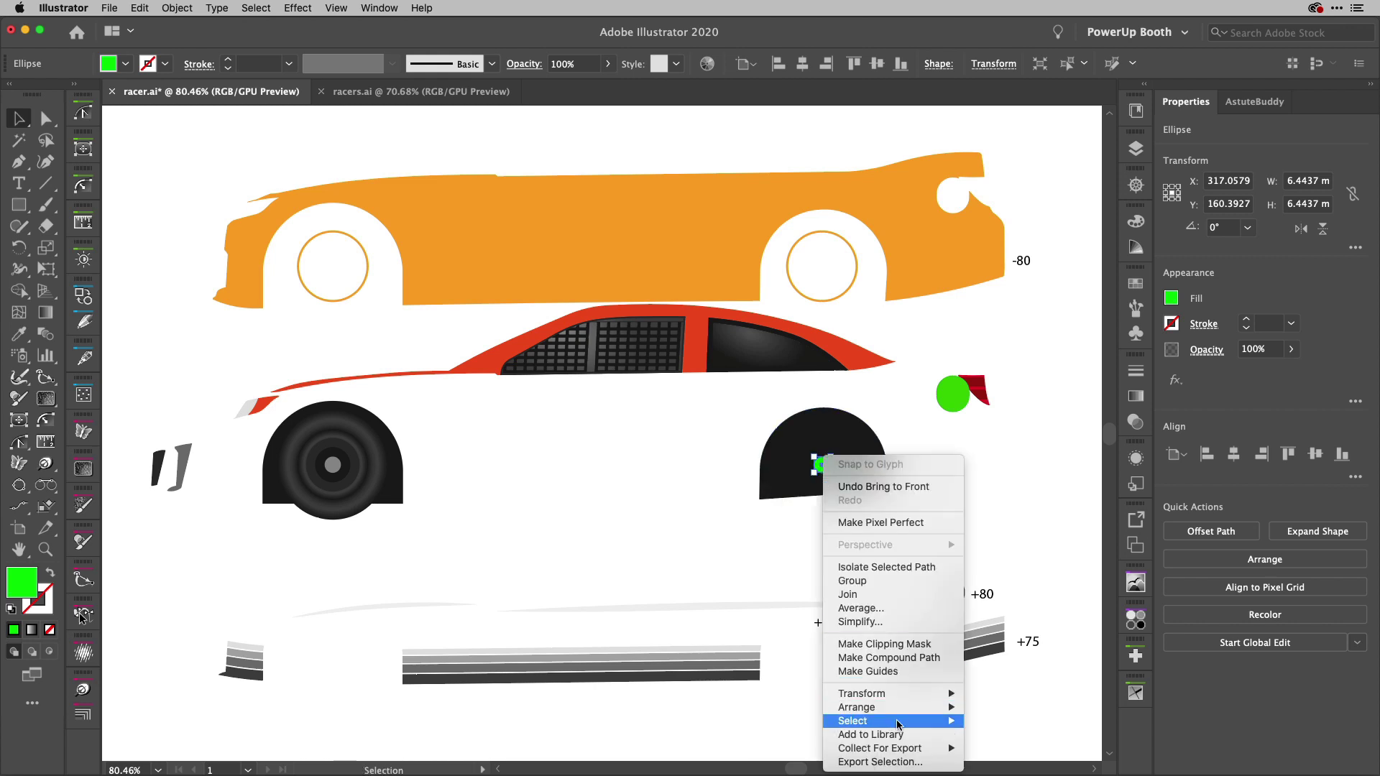
{"action": "mouse_move", "coordinate": [900, 710]}
{"action": "left_click", "coordinate": [998, 700]}
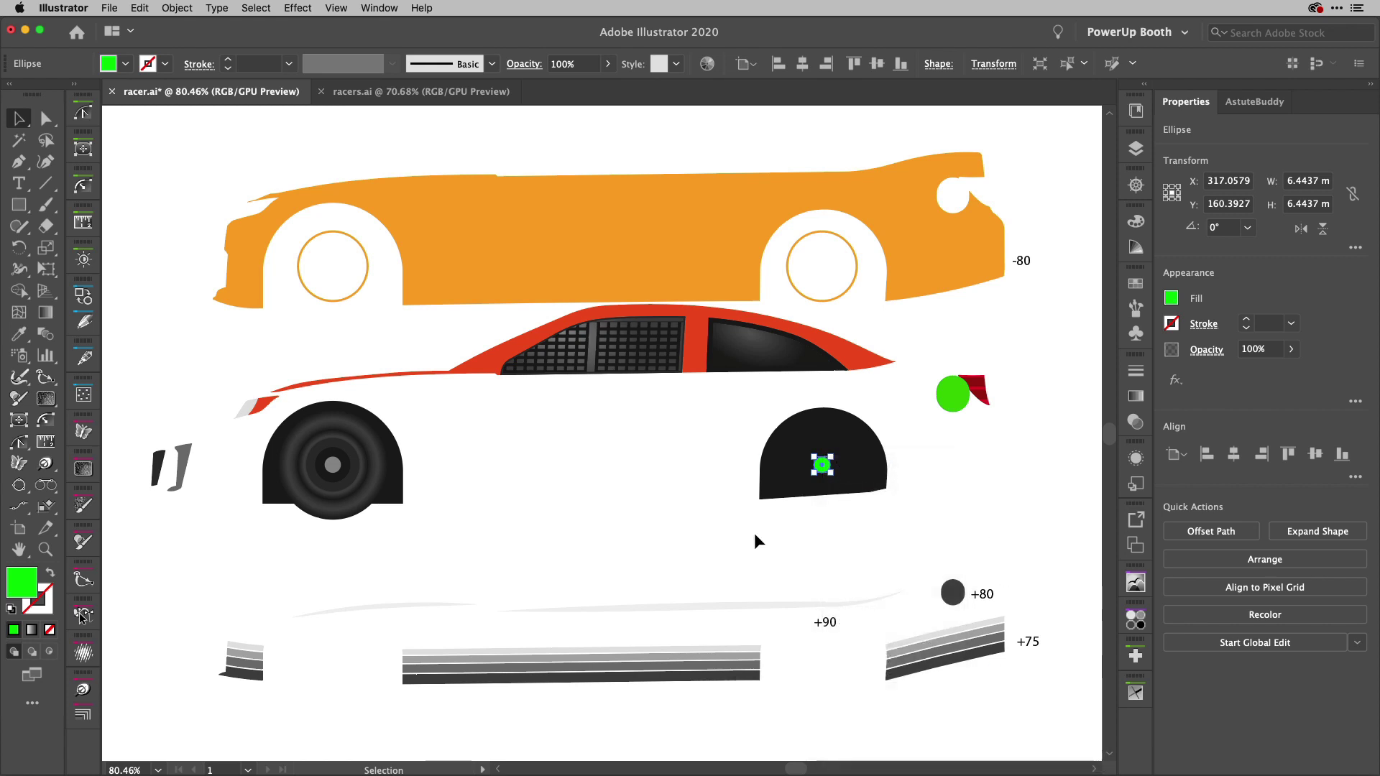
{"action": "left_click", "coordinate": [337, 466], "text": "shift"}
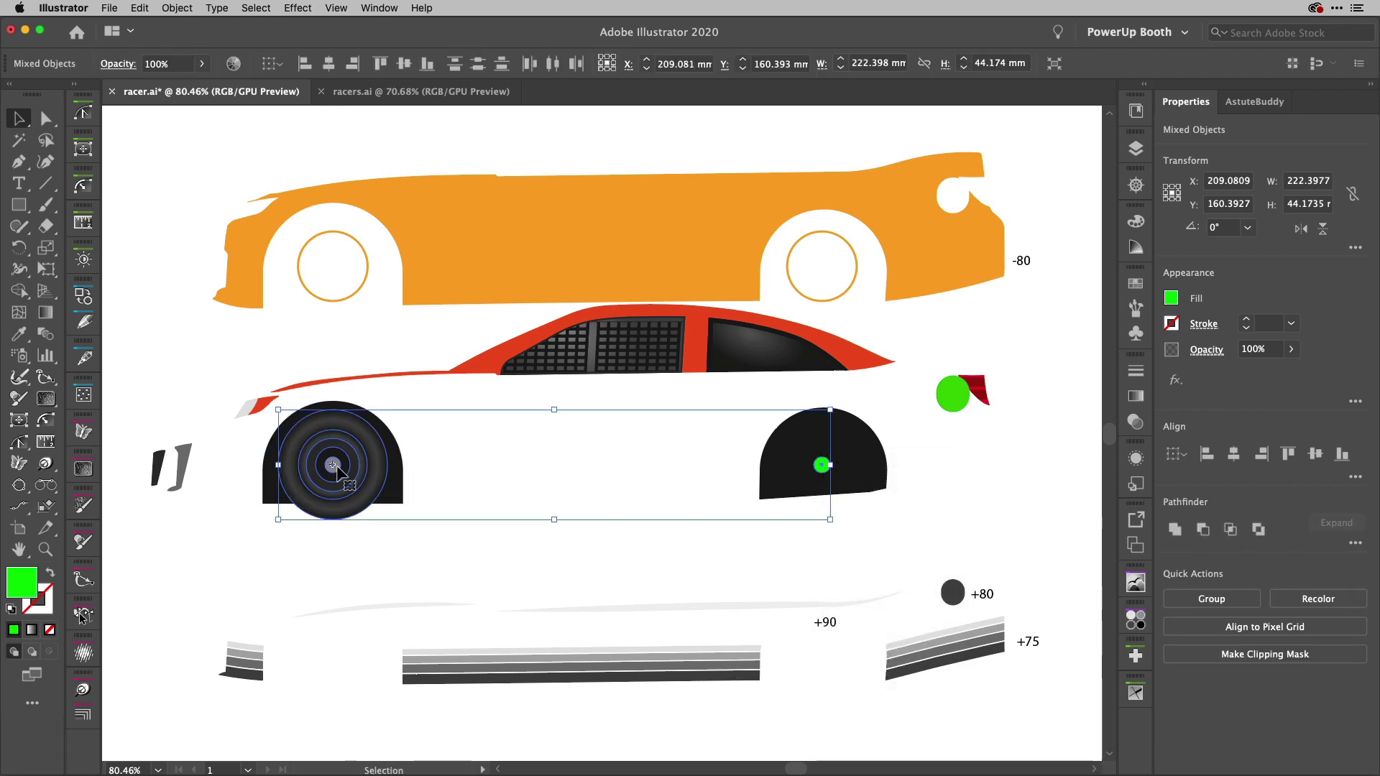
{"action": "left_click", "coordinate": [821, 468]}
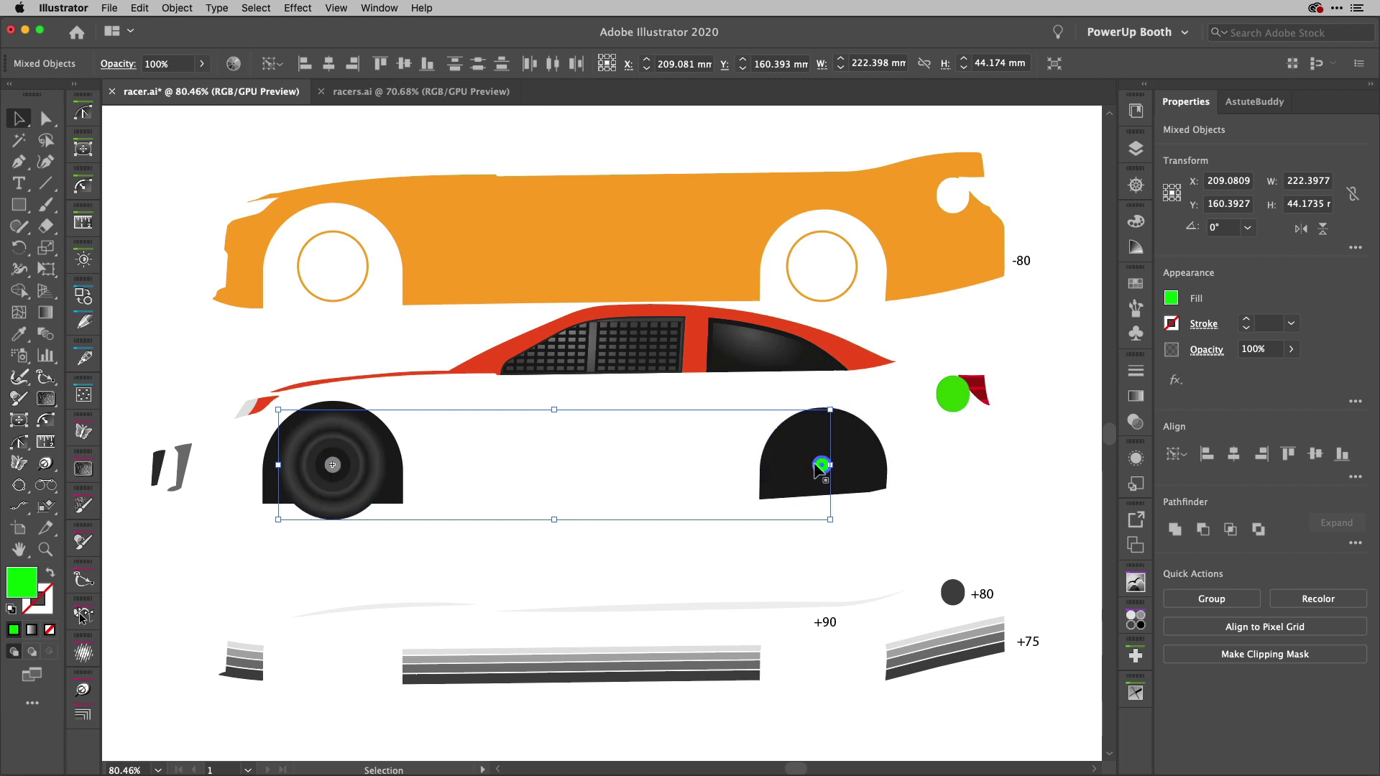
{"action": "left_click", "coordinate": [1233, 455]}
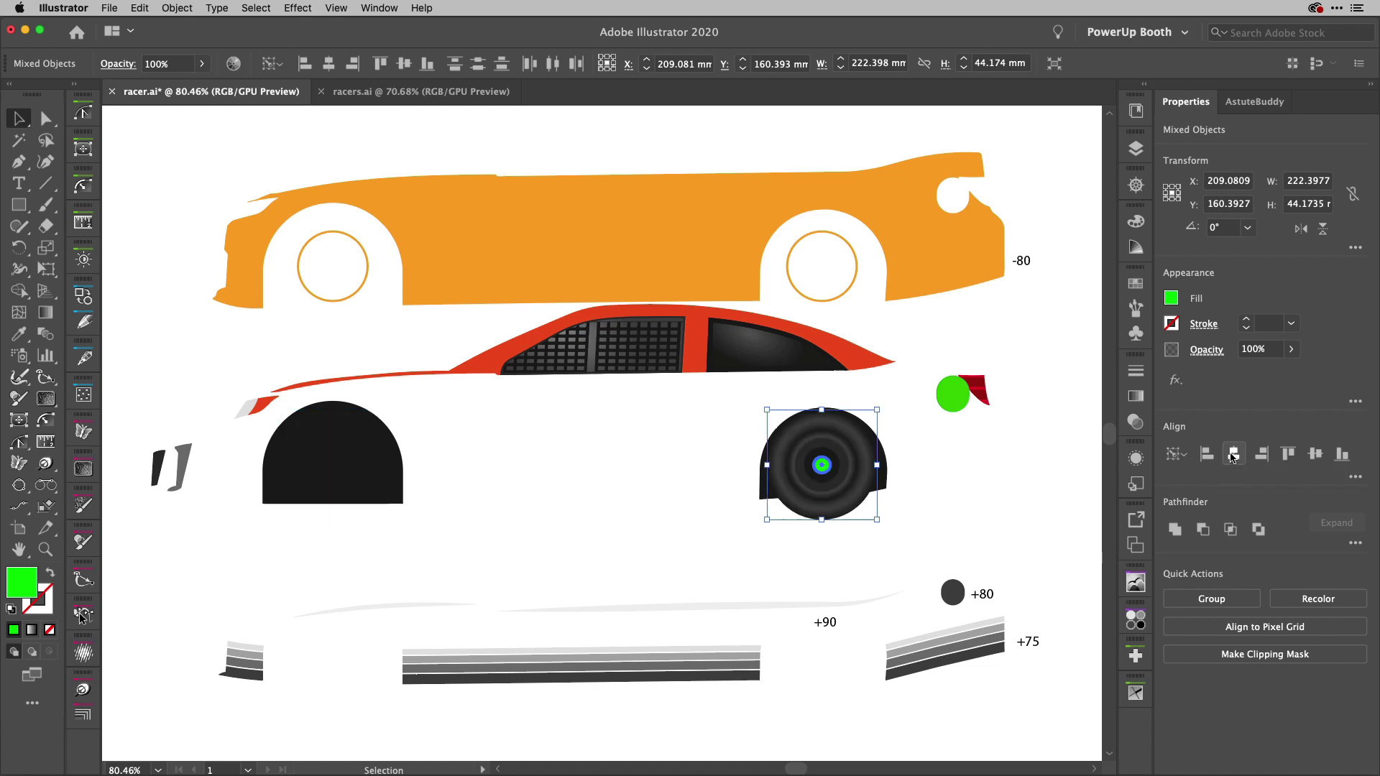
{"action": "left_click", "coordinate": [972, 463]}
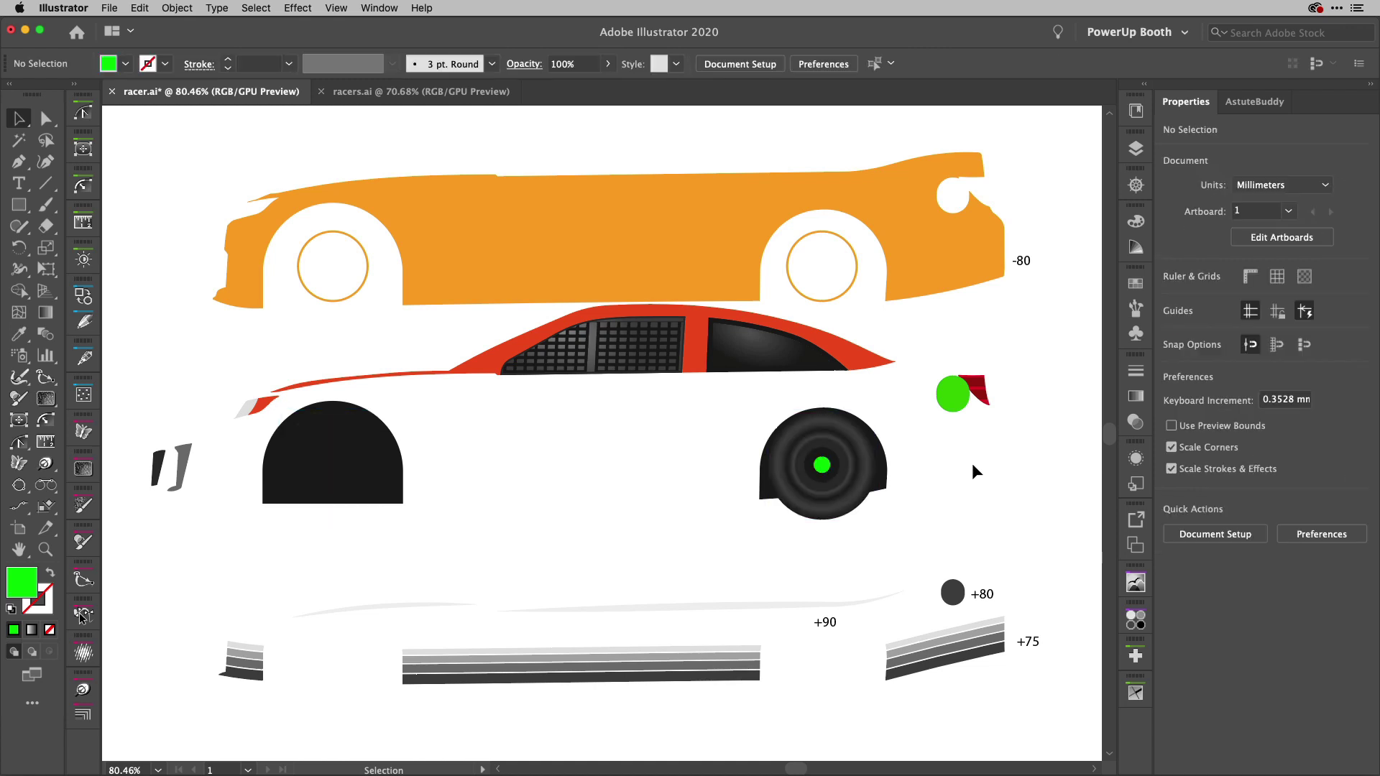
Delete the green hub circle to copy the aligned rear wheel, and undo the deletion and the alignment
{"action": "left_click", "coordinate": [823, 466]}
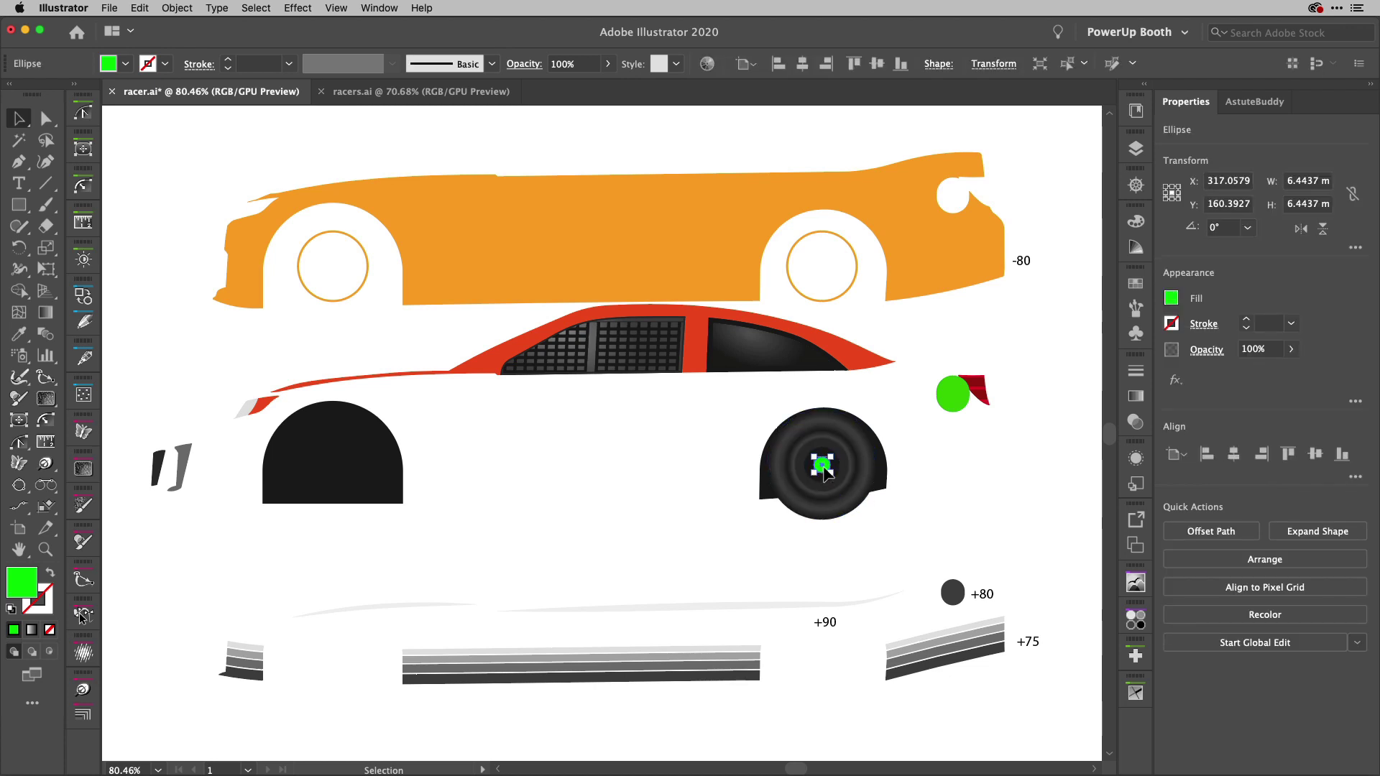
{"action": "key", "text": "Delete"}
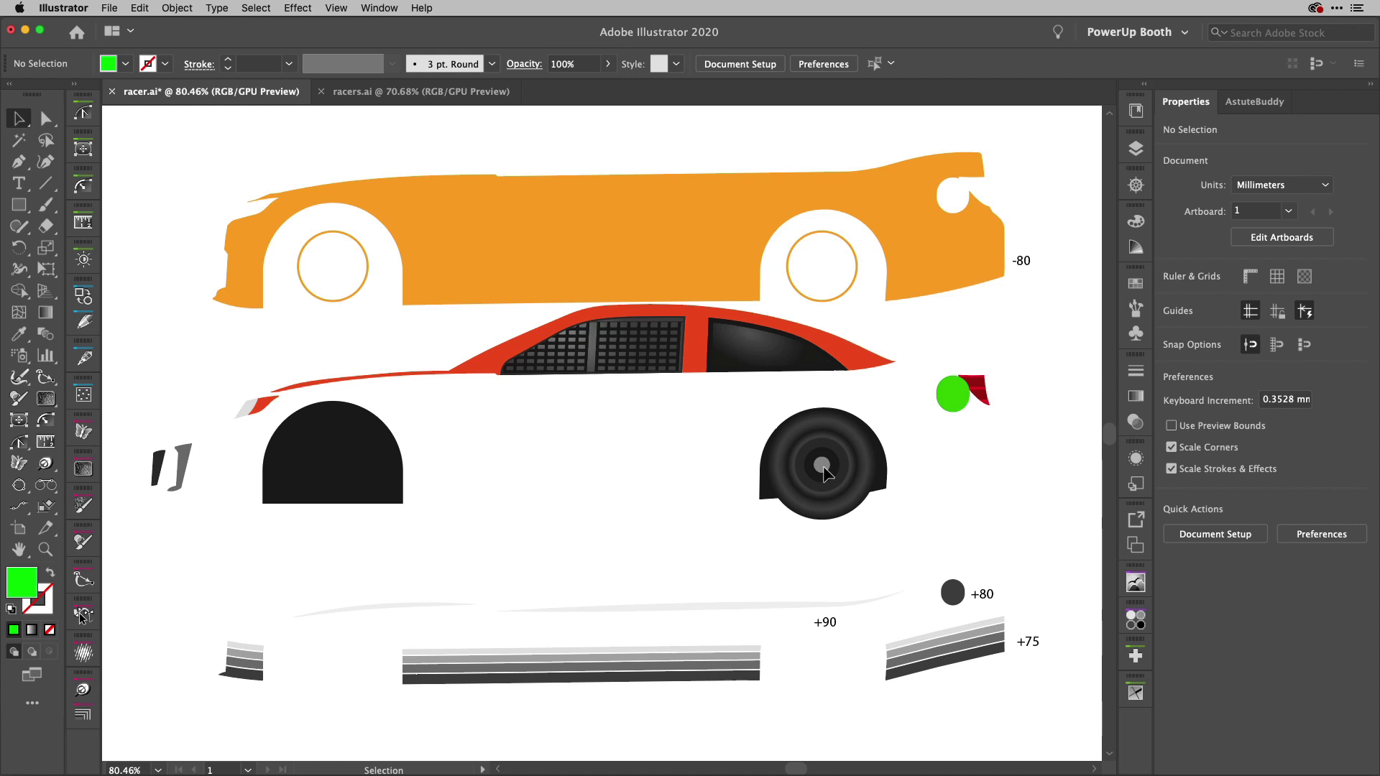
{"action": "left_click", "coordinate": [824, 472]}
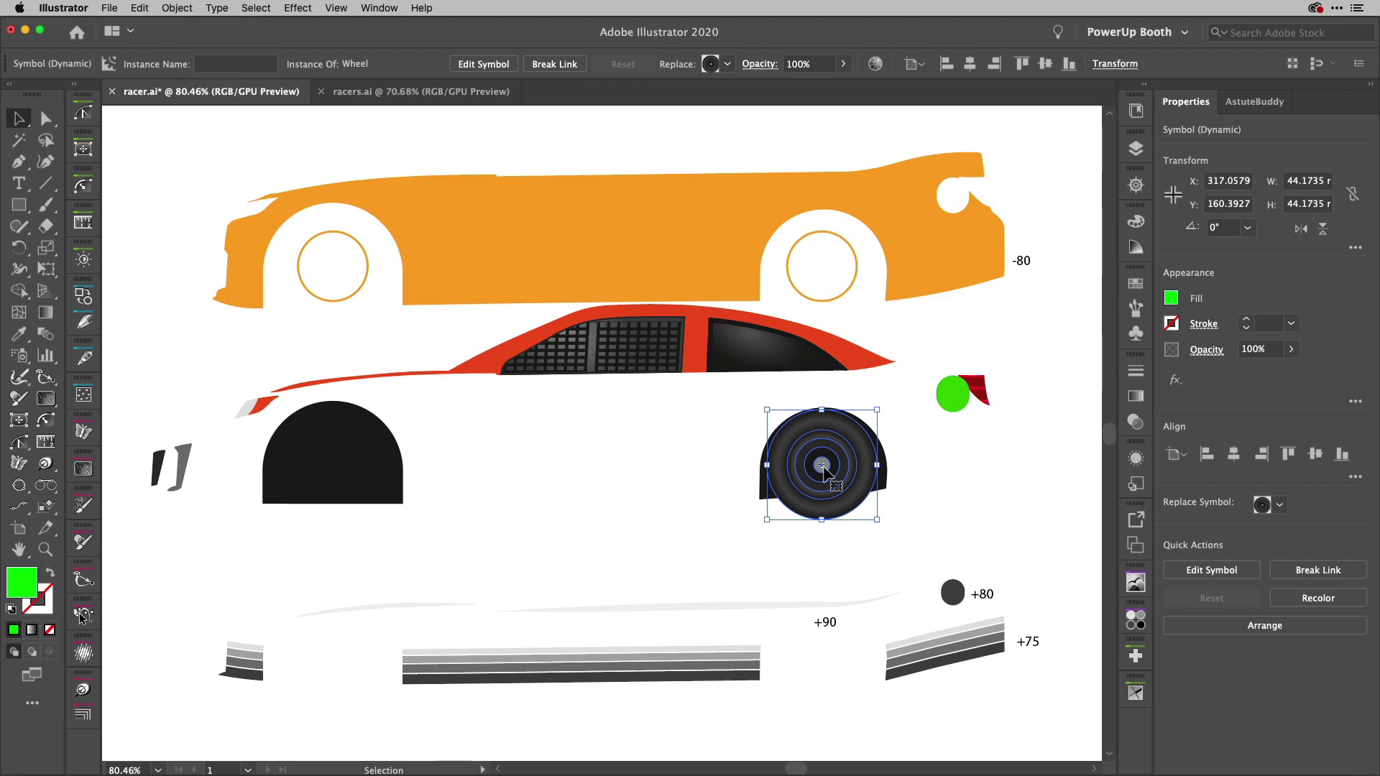
{"action": "key", "text": "super+z"}
{"action": "key", "text": "super+z"}
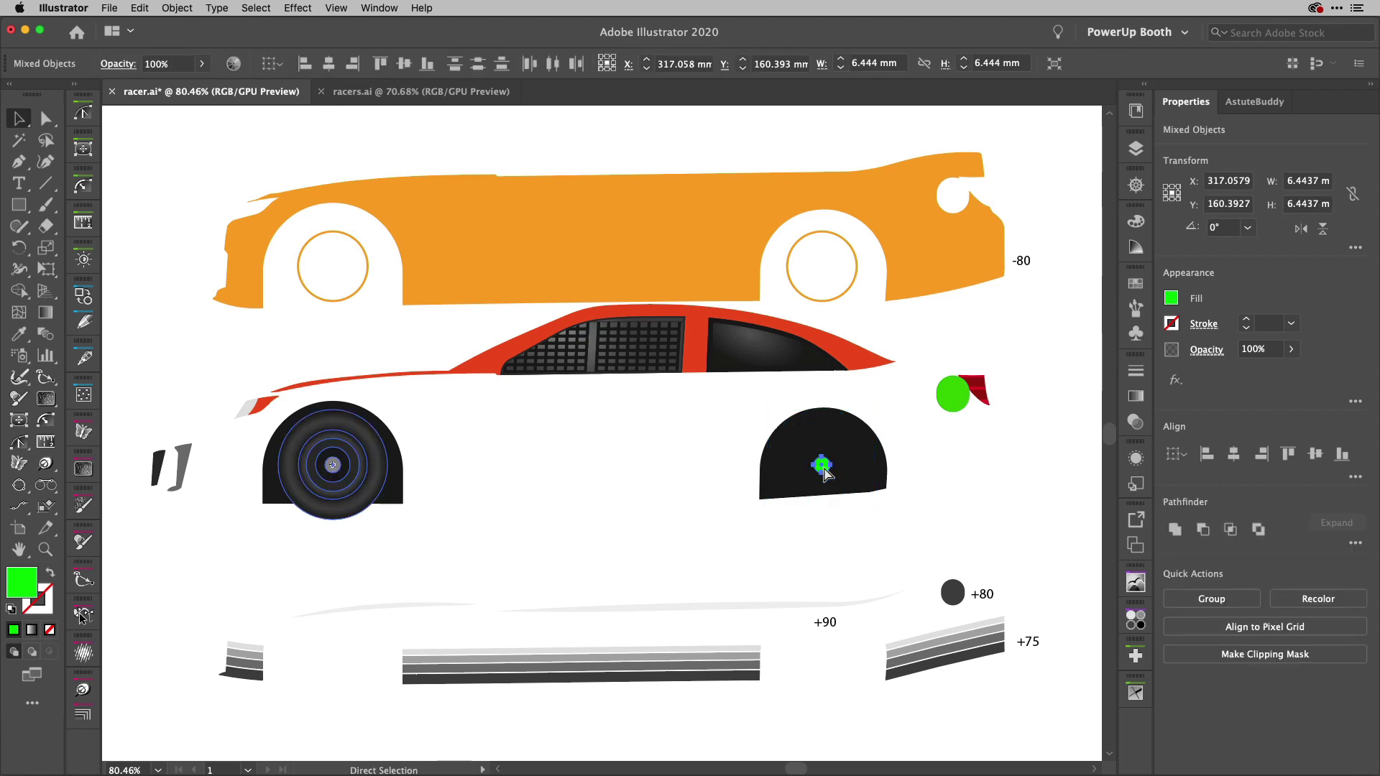
{"action": "left_click", "coordinate": [888, 446]}
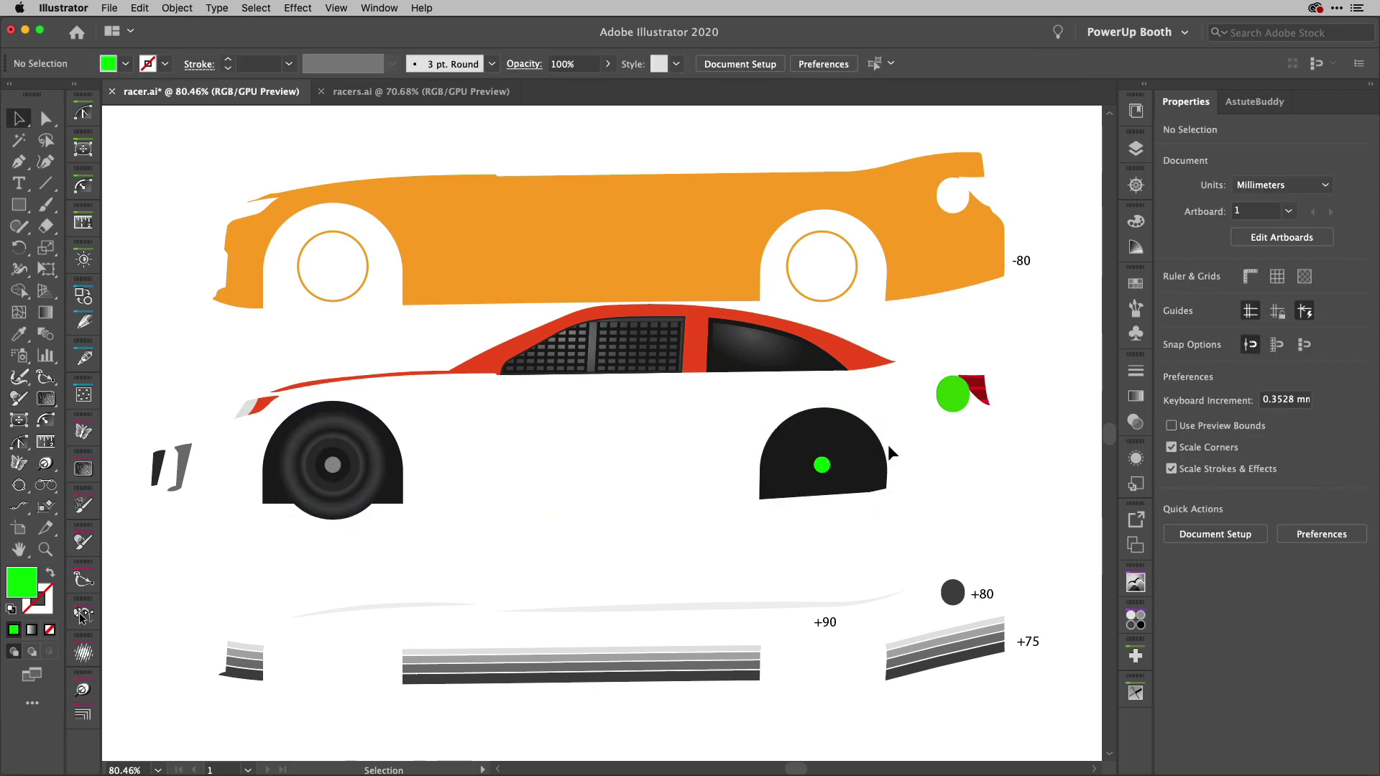
Hide the green hub circle and paste the copied wheel in front, inside the rear wheel arch
{"action": "left_click", "coordinate": [821, 465]}
{"action": "key", "text": "super+3"}
{"action": "key", "text": "a"}
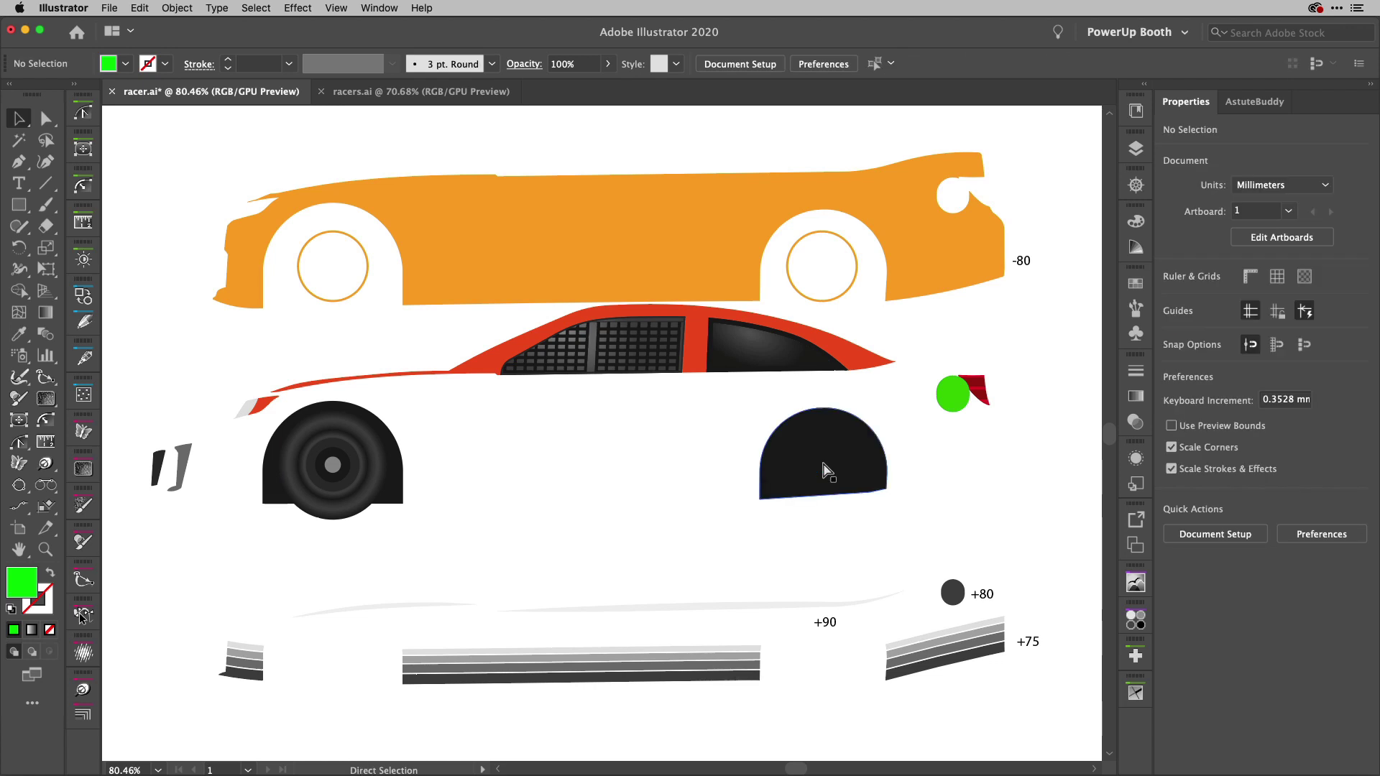
{"action": "key", "text": "super+f"}
{"action": "key", "text": "v"}
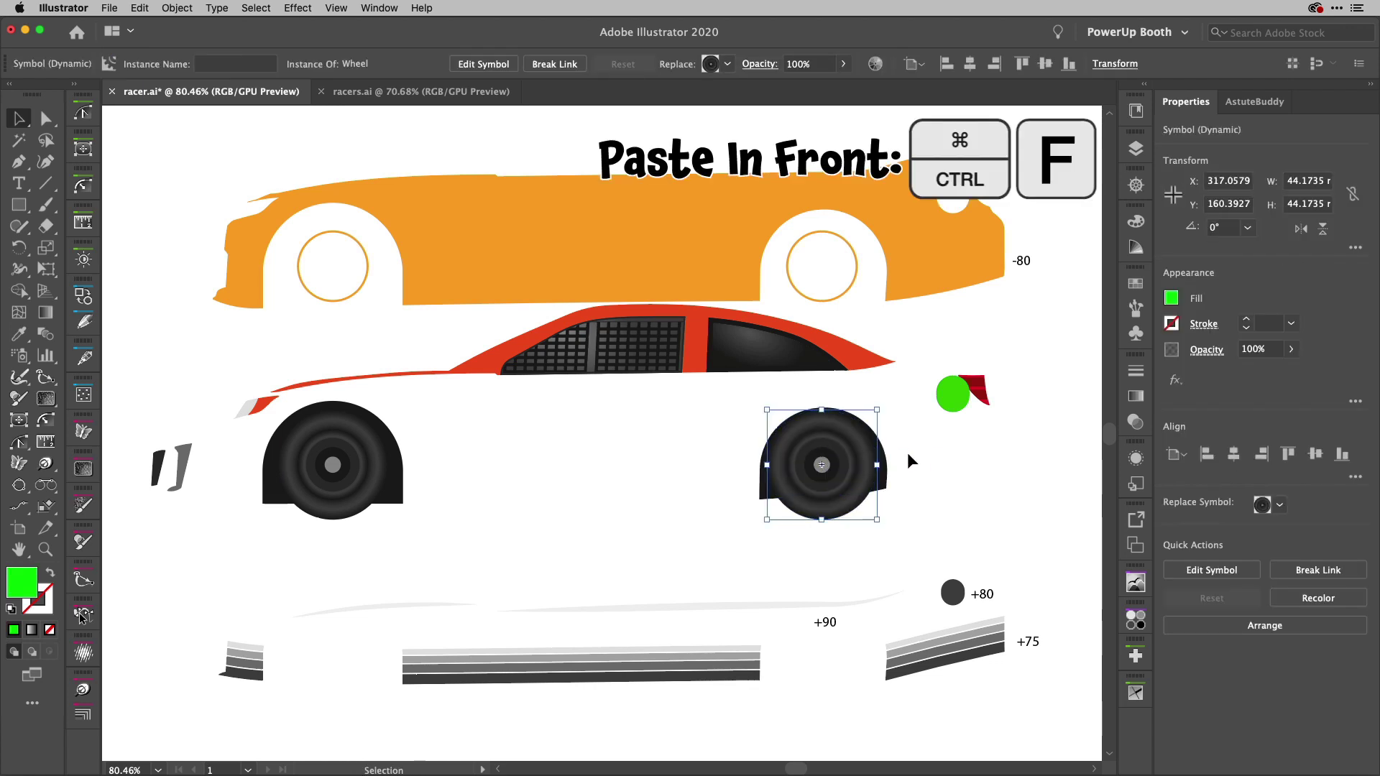
{"action": "left_click", "coordinate": [941, 451]}
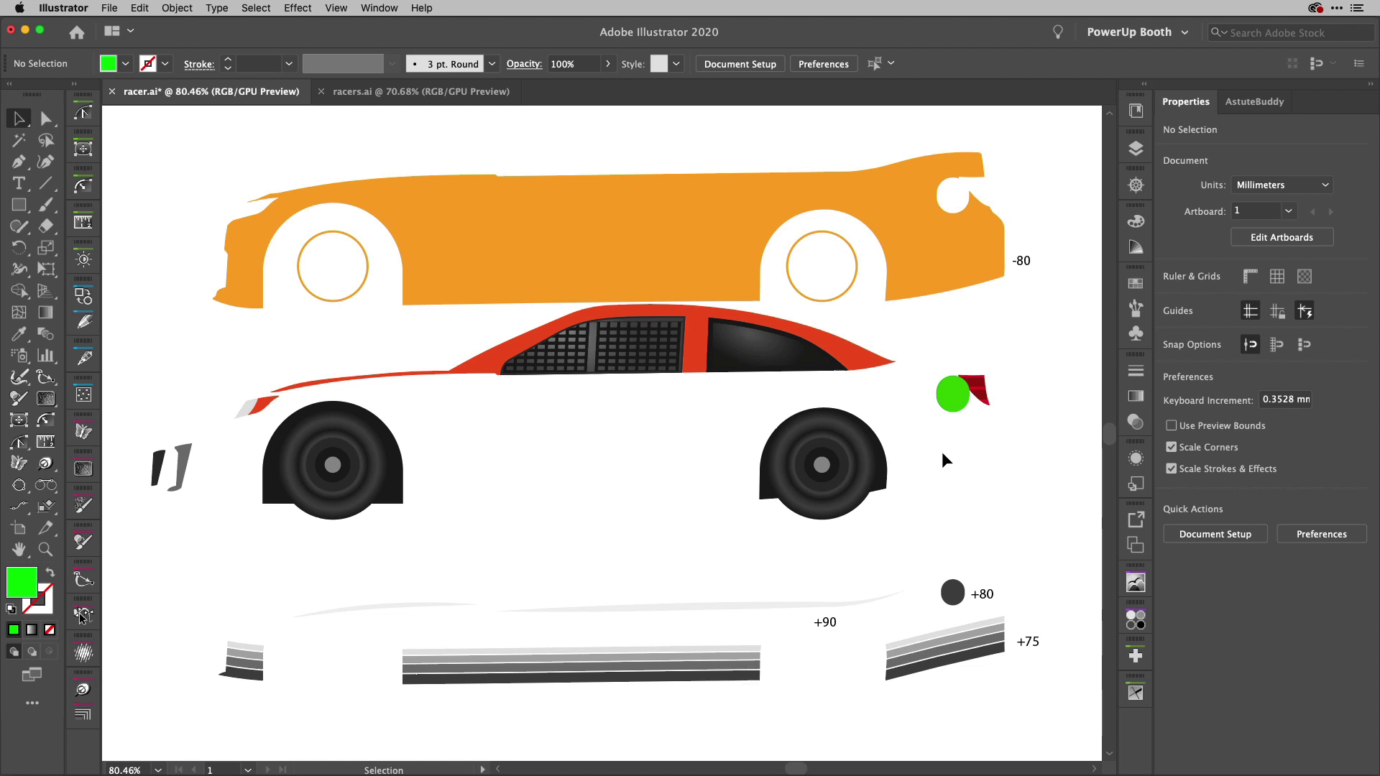
Move the orange body 0 mm horizontally and 80 mm vertically so it sits back on the car
{"action": "left_click", "coordinate": [700, 234]}
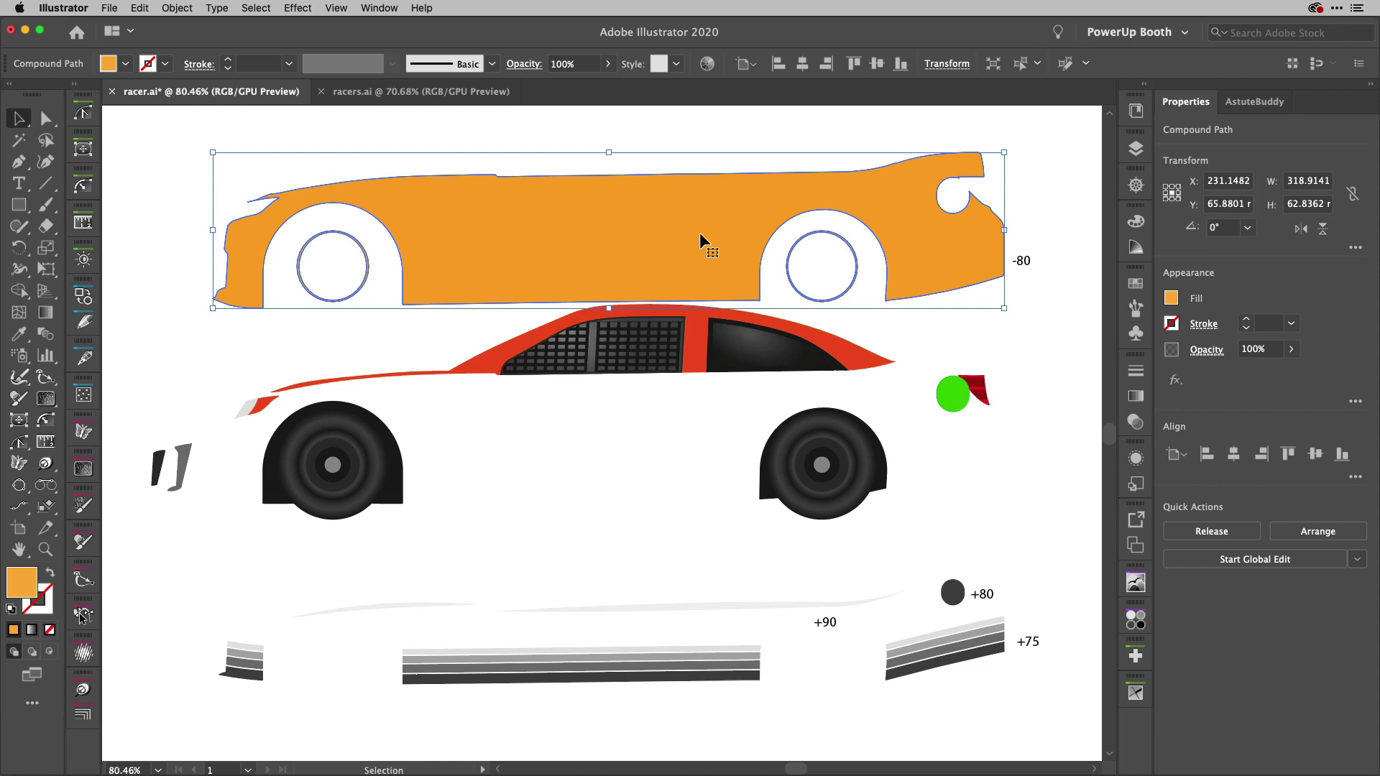
{"action": "key", "text": "Return"}
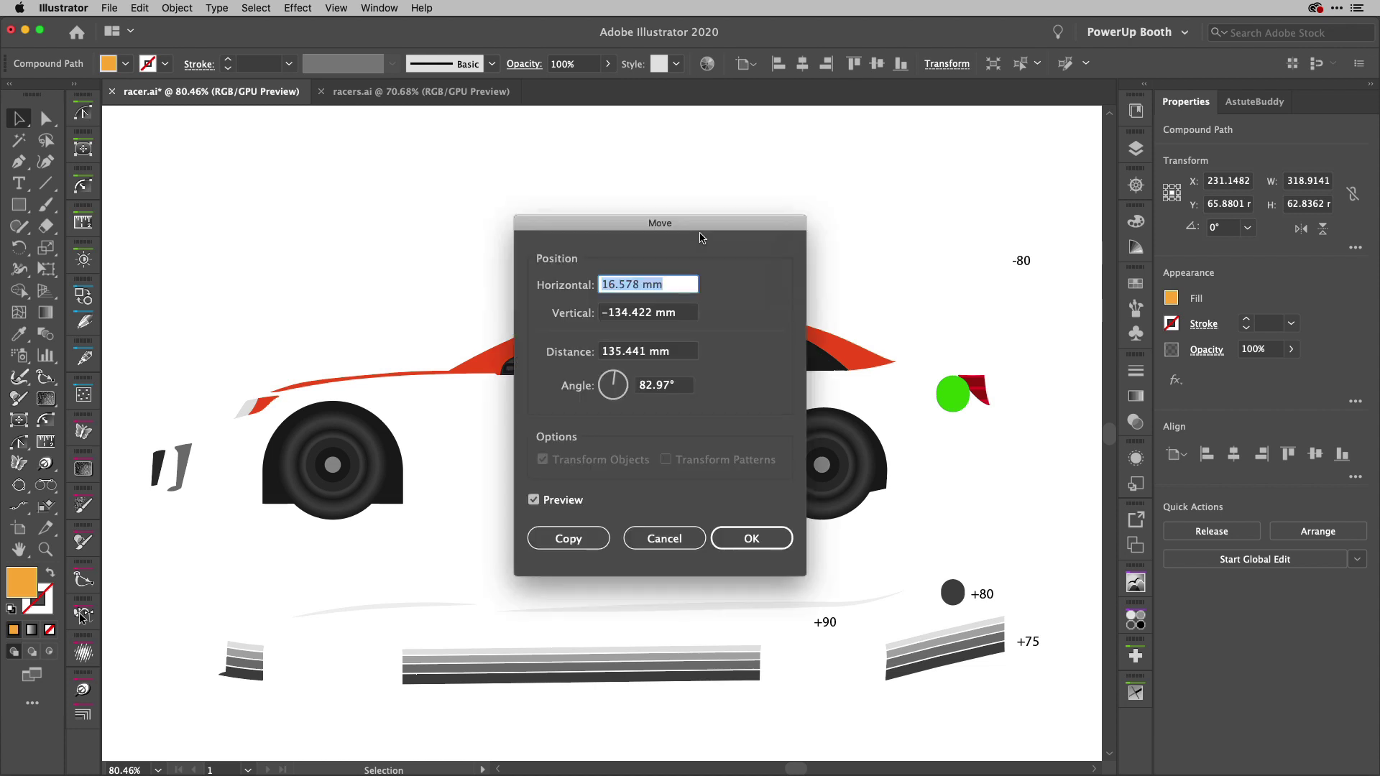
{"action": "type", "text": "0"}
{"action": "key", "text": "Tab"}
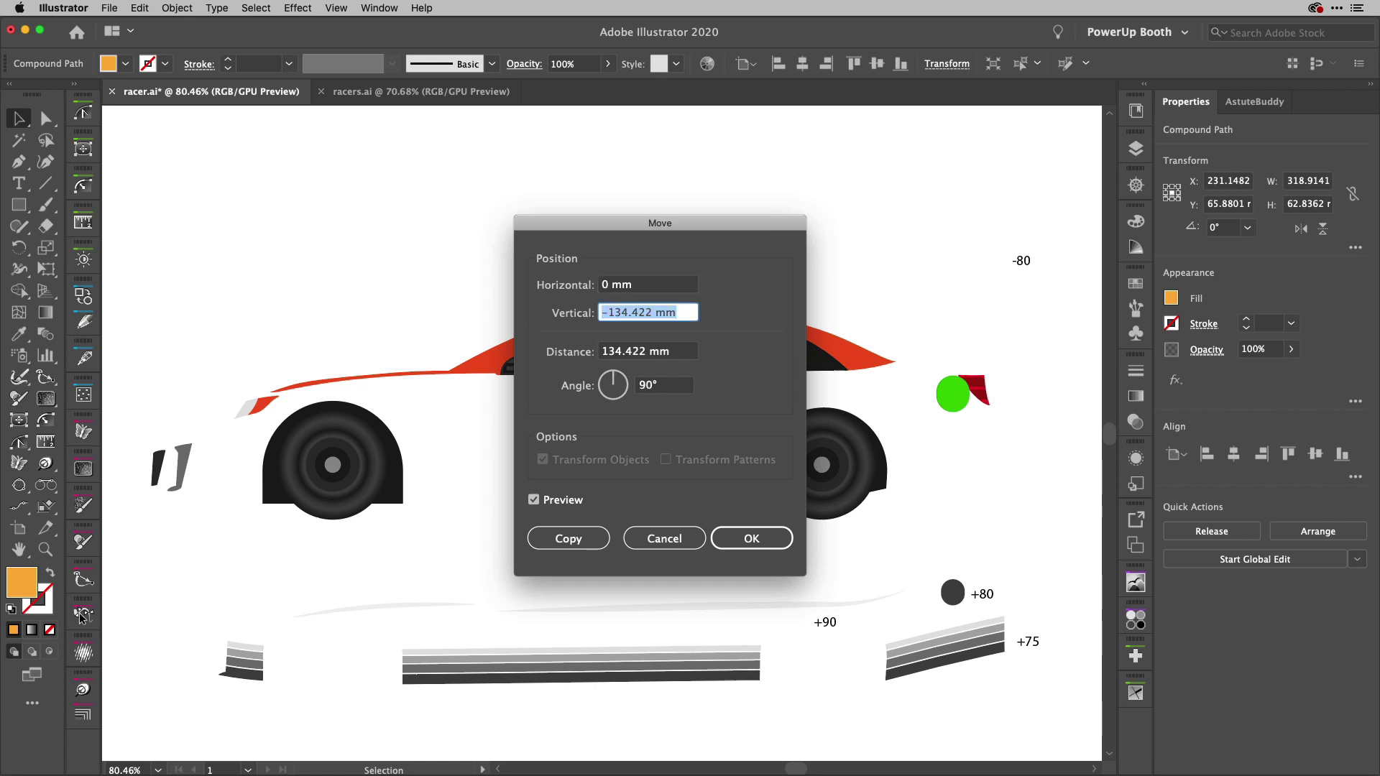
{"action": "type", "text": "80"}
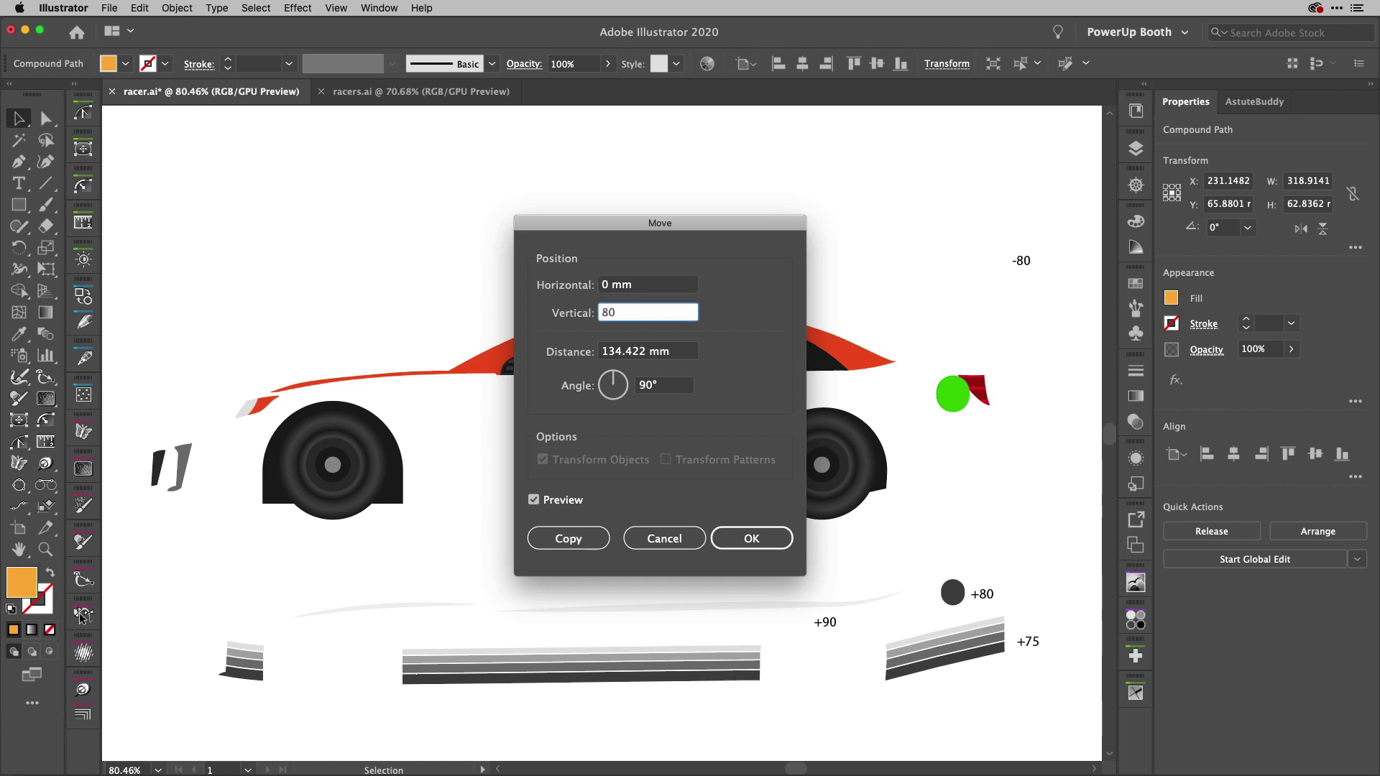
{"action": "key", "text": "Tab"}
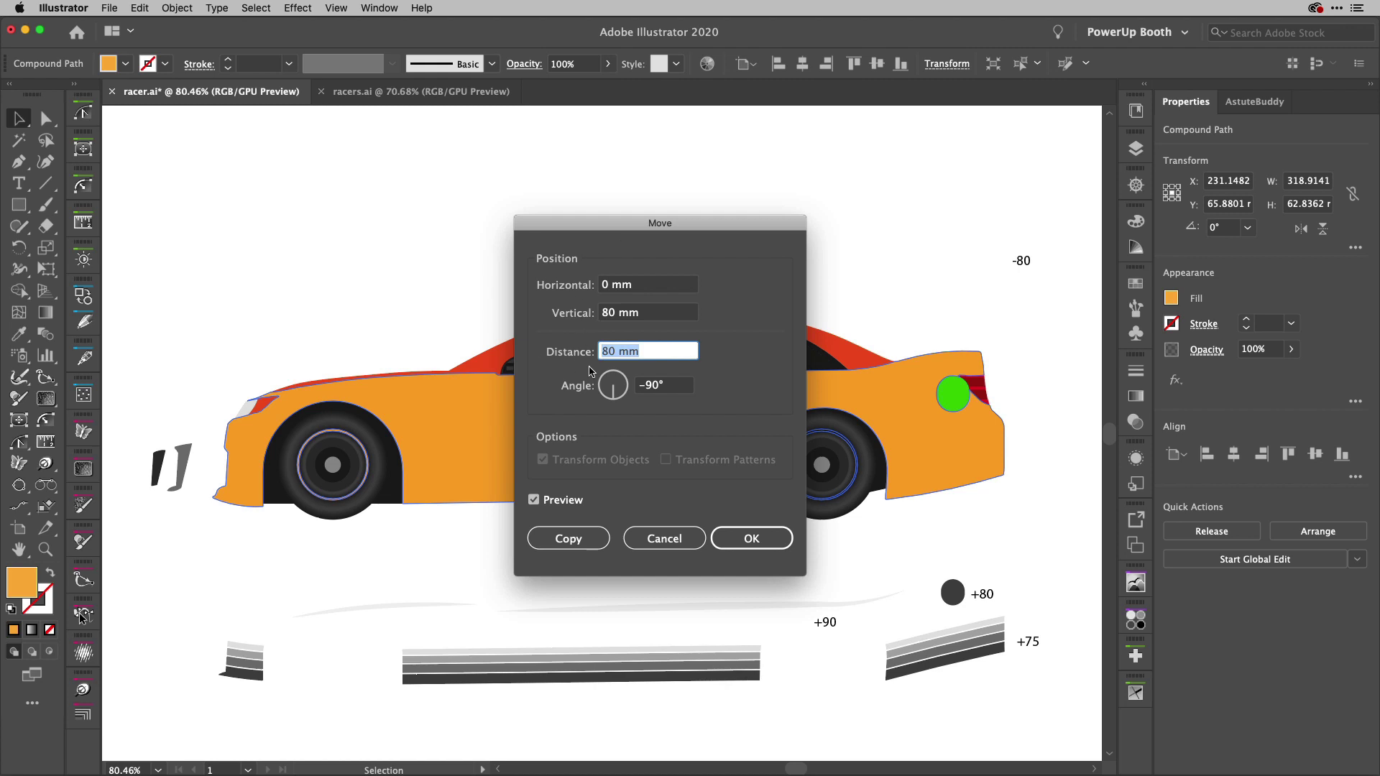
{"action": "left_click", "coordinate": [751, 539]}
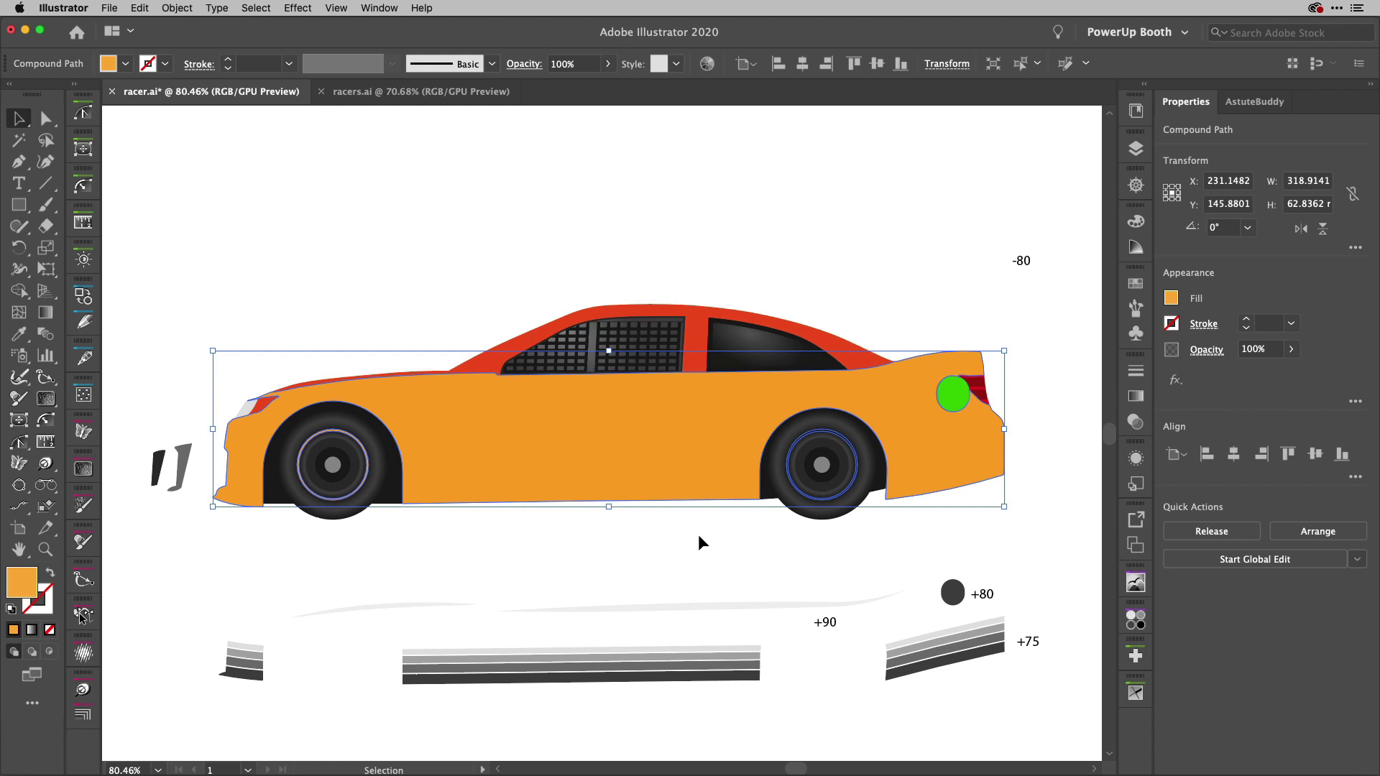
{"action": "left_click", "coordinate": [614, 542]}
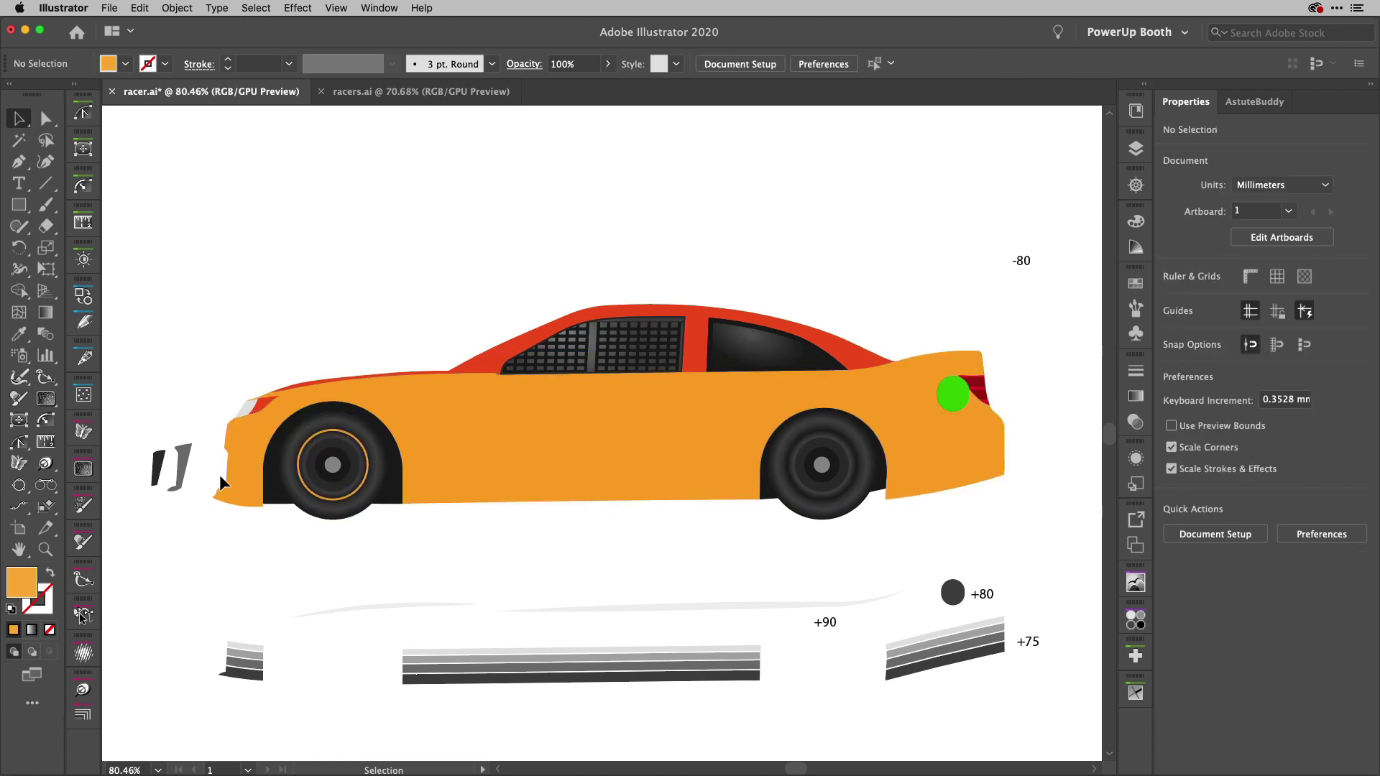
Nudge the grey vent piece horizontally onto the front bumper and bring it in front of the orange body
{"action": "left_click", "coordinate": [187, 468]}
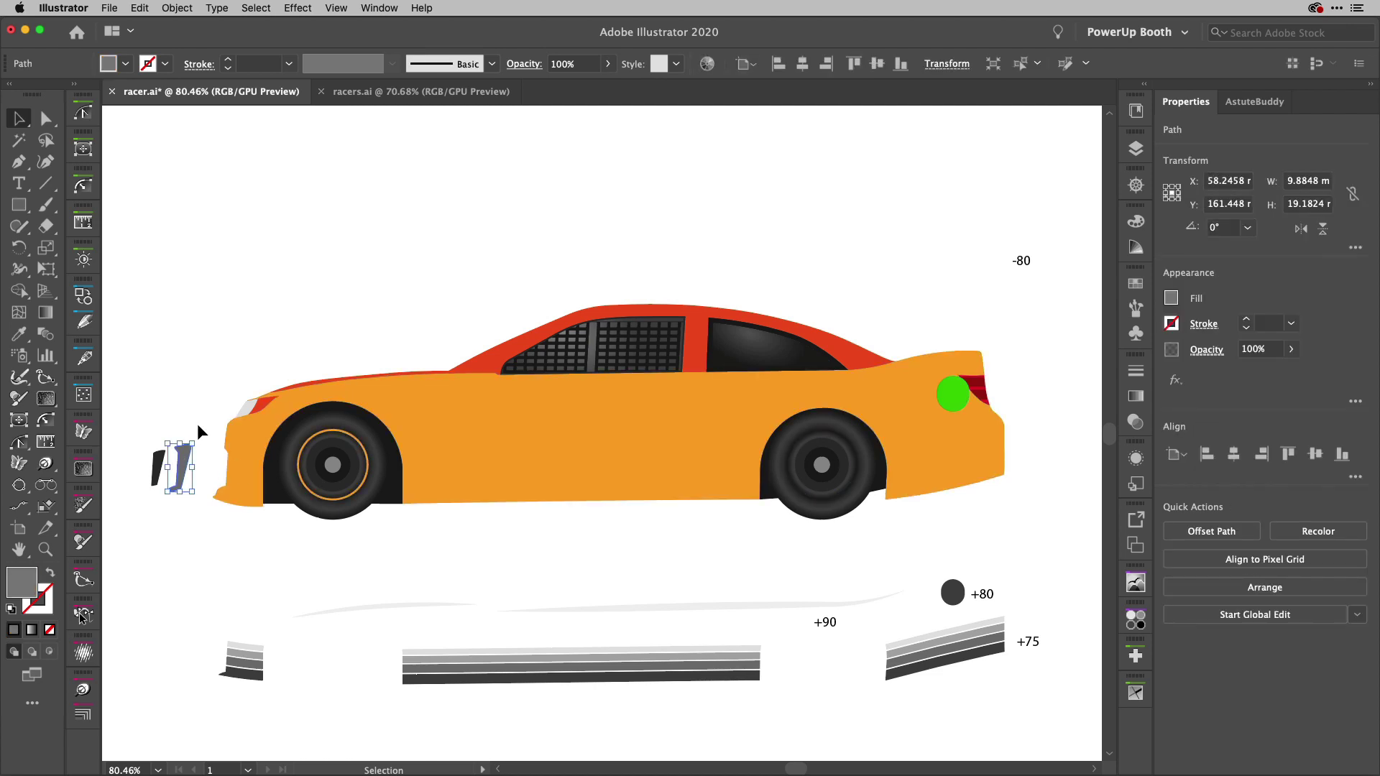
{"action": "scroll", "coordinate": [159, 464], "scroll_direction": "up", "scroll_amount": 3}
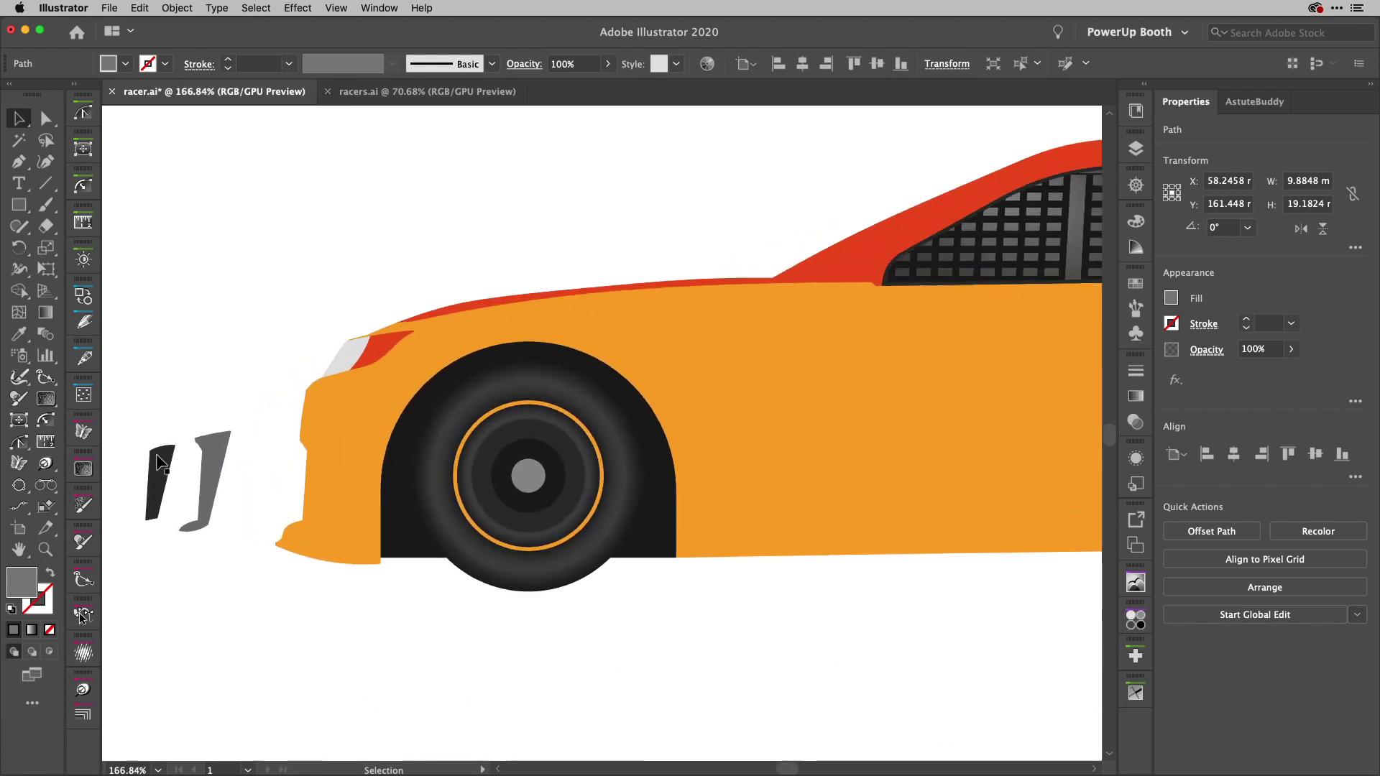
{"action": "scroll", "coordinate": [159, 463], "scroll_direction": "up", "scroll_amount": 2}
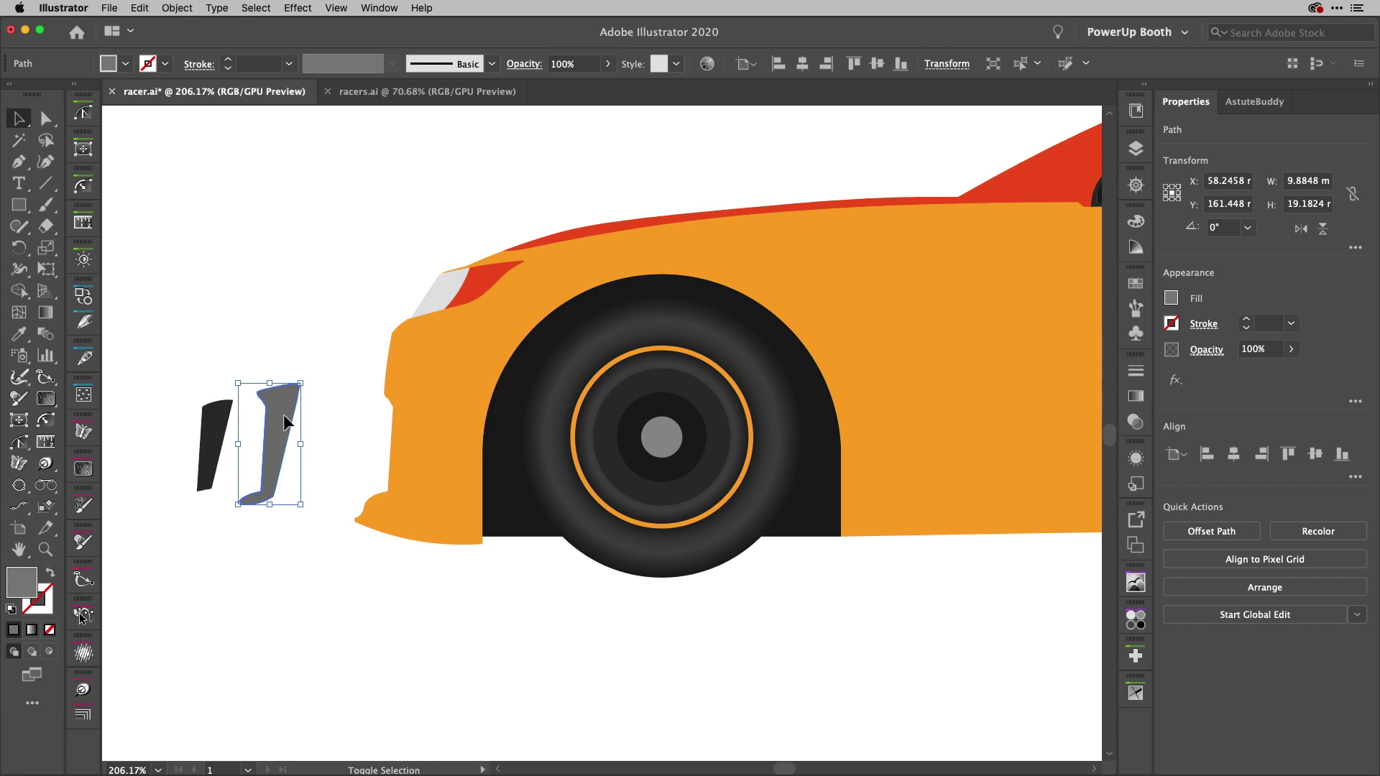
{"action": "key", "text": "Right"}
{"action": "key", "text": "Right"}
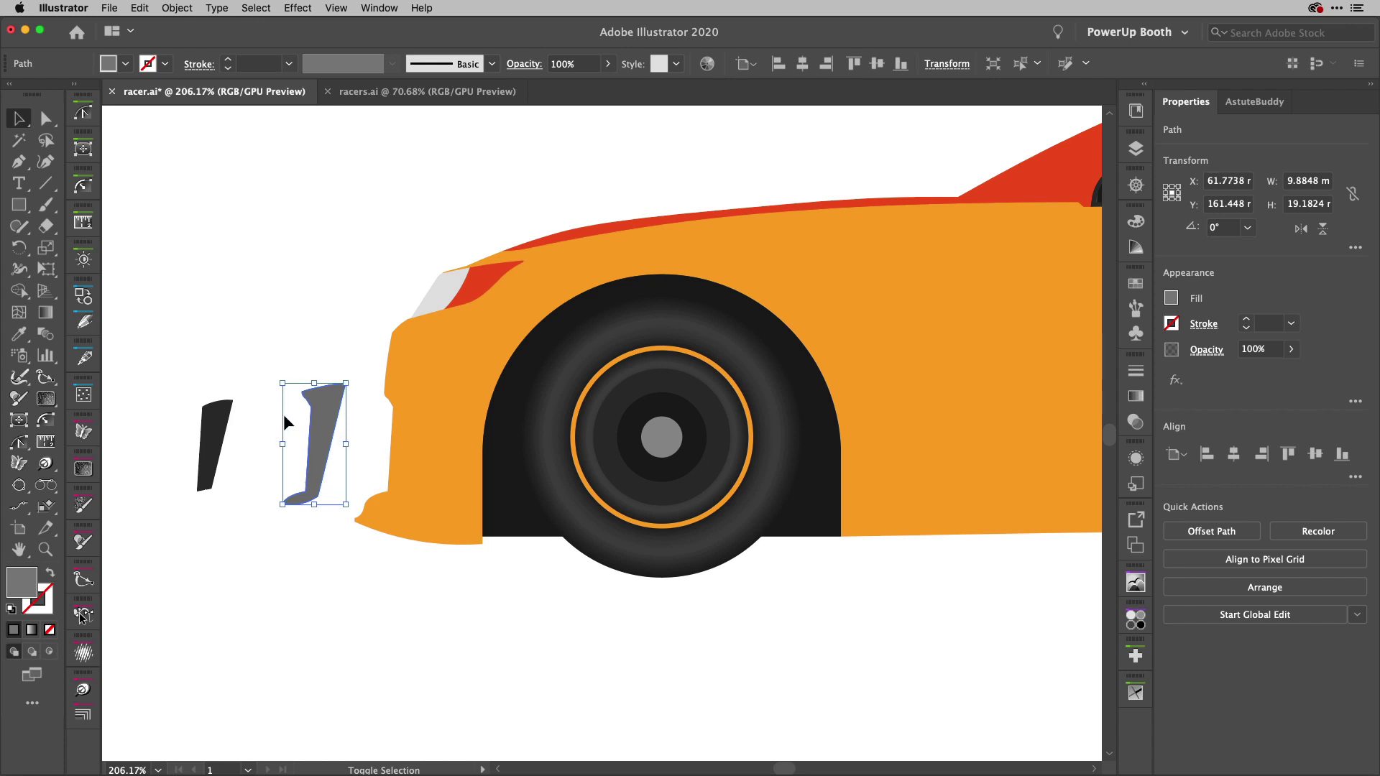
{"action": "key", "text": "Right"}
{"action": "key", "text": "Right"}
{"action": "key", "text": "Right"}
{"action": "key", "text": "Right"}
{"action": "key", "text": "Right"}
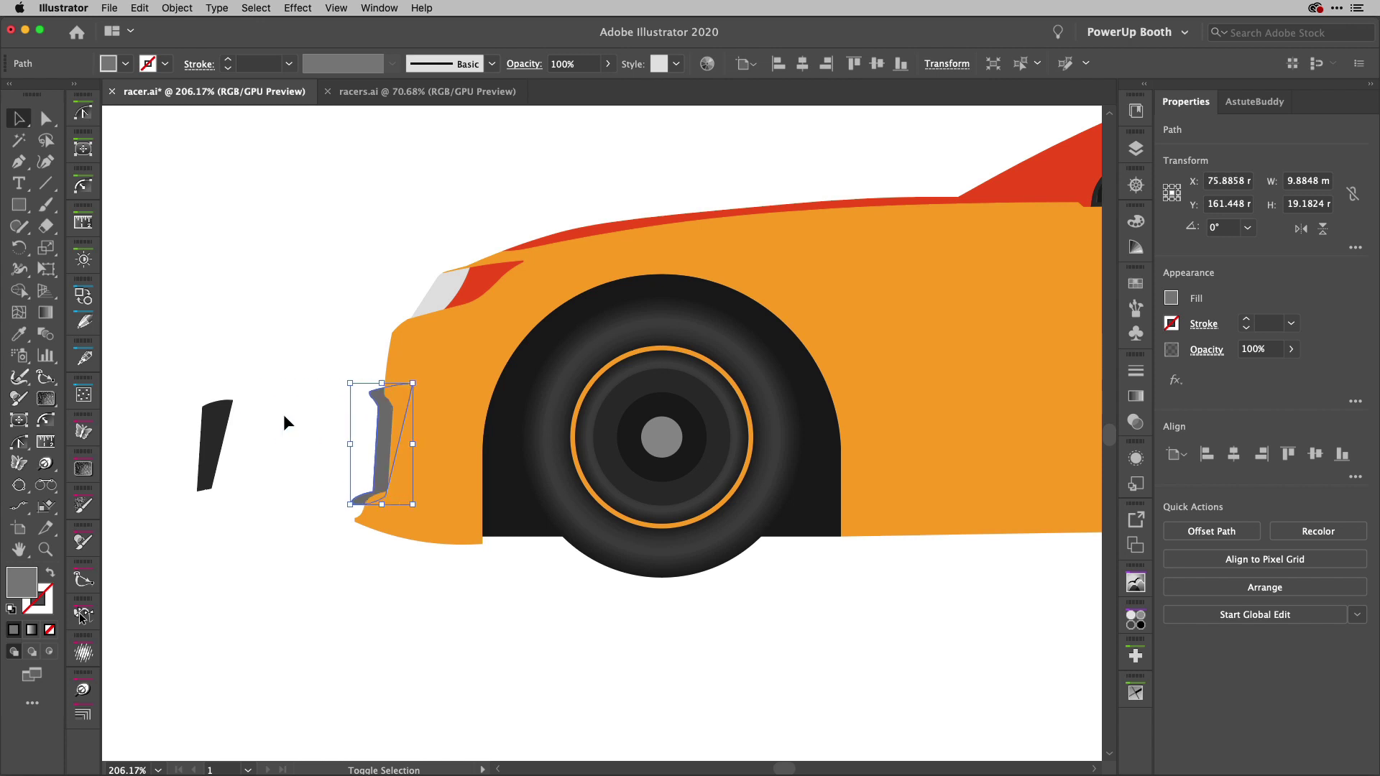
{"action": "key", "text": "Right"}
{"action": "key", "text": "Right"}
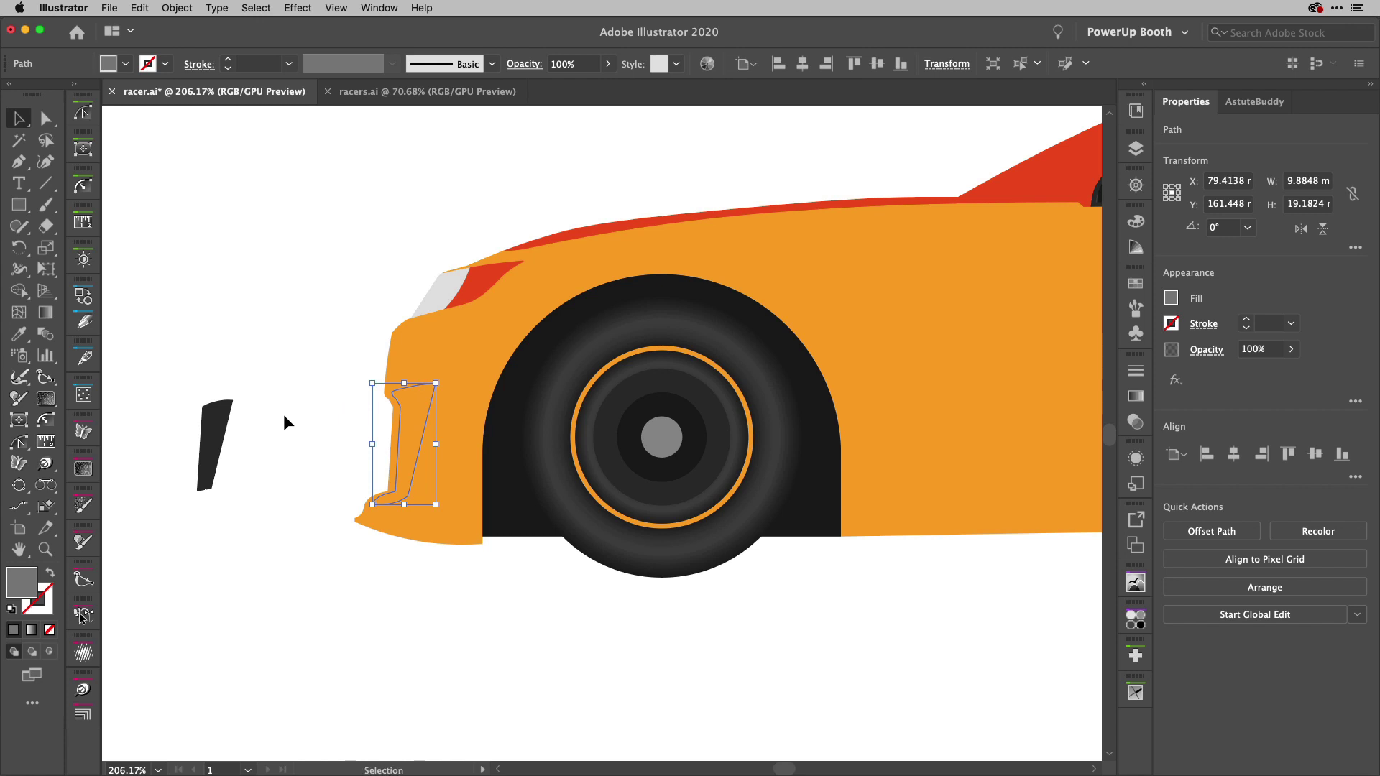
{"action": "key", "text": "super+shift+bracketright"}
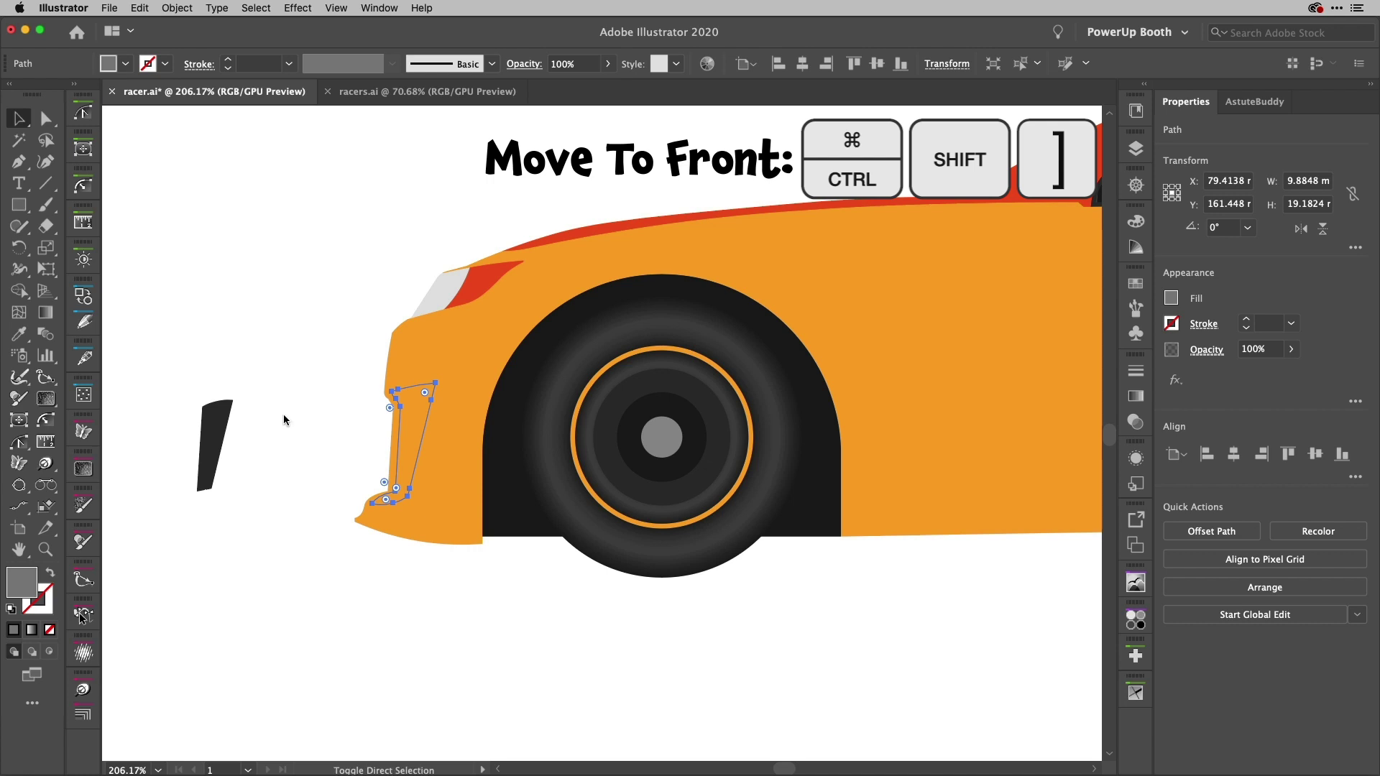
{"action": "key", "text": "super+shift+bracketright"}
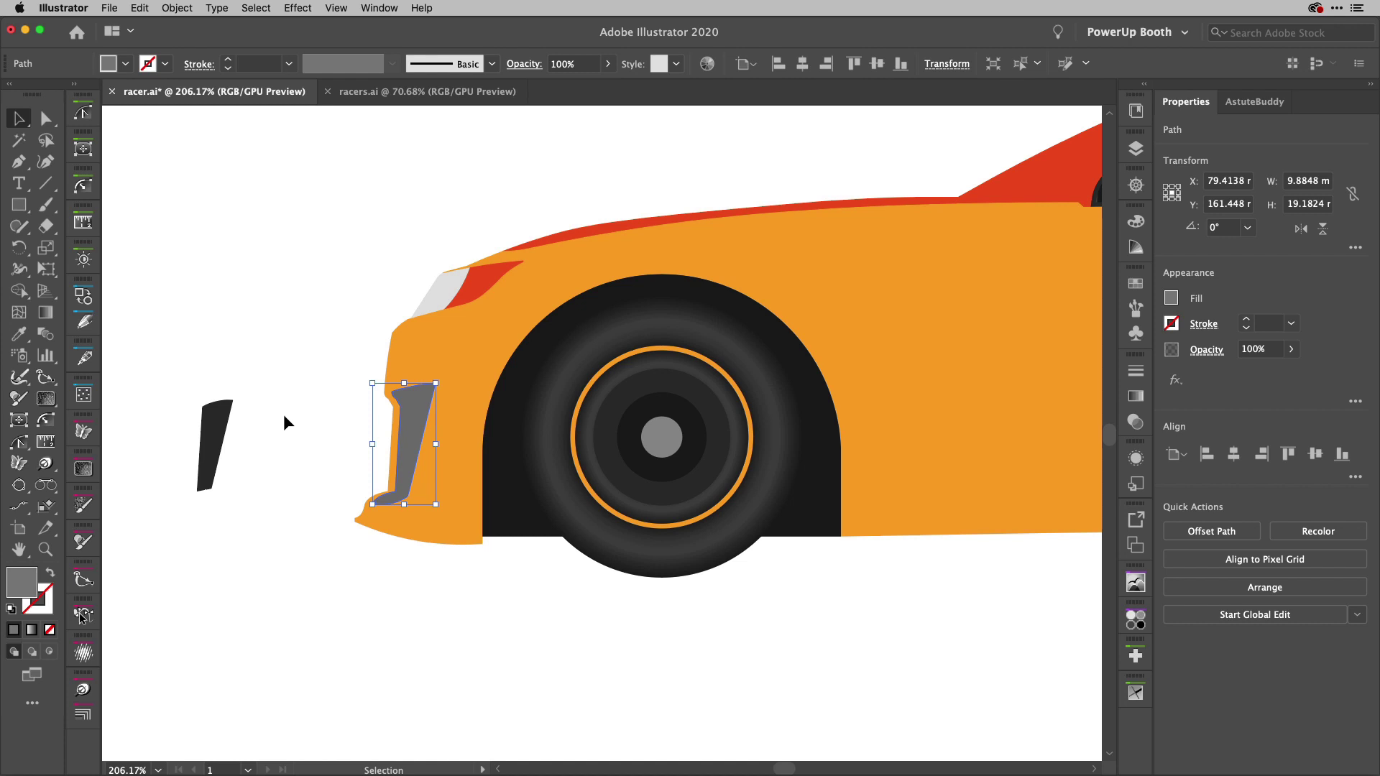
Nudge the grey vent piece slightly forward until it fits flush with the bumper's front edge
{"action": "key", "text": "Left"}
{"action": "key", "text": "Left"}
{"action": "key", "text": "Left"}
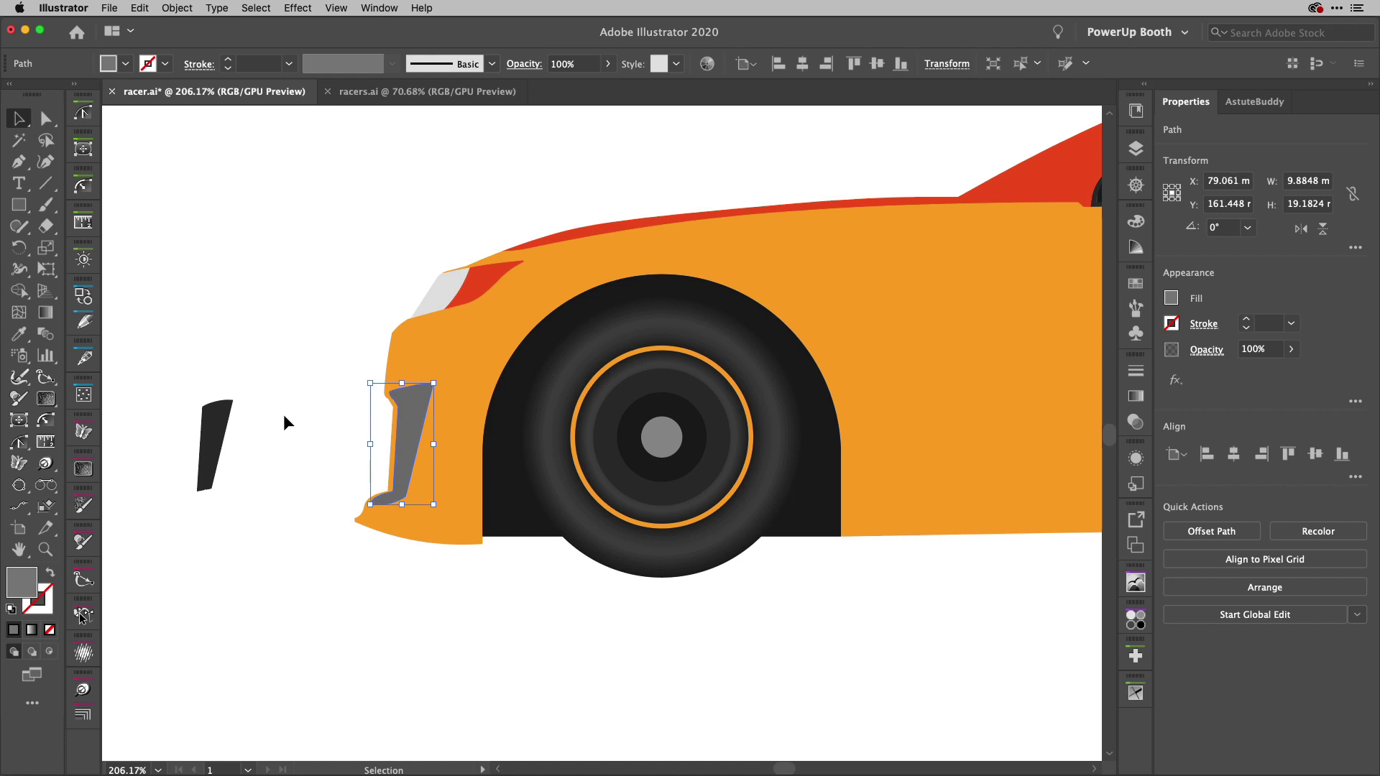
{"action": "key", "text": "Left"}
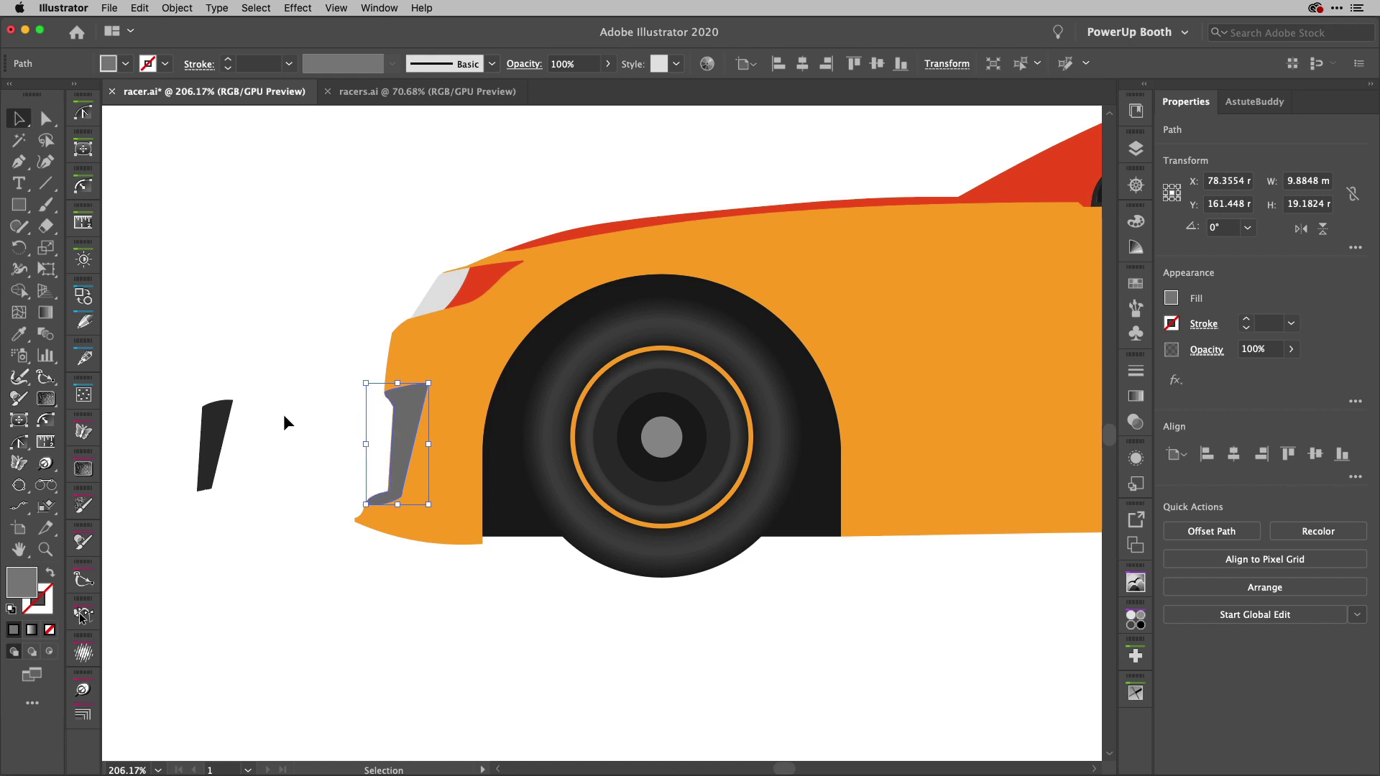
{"action": "left_click", "coordinate": [253, 442]}
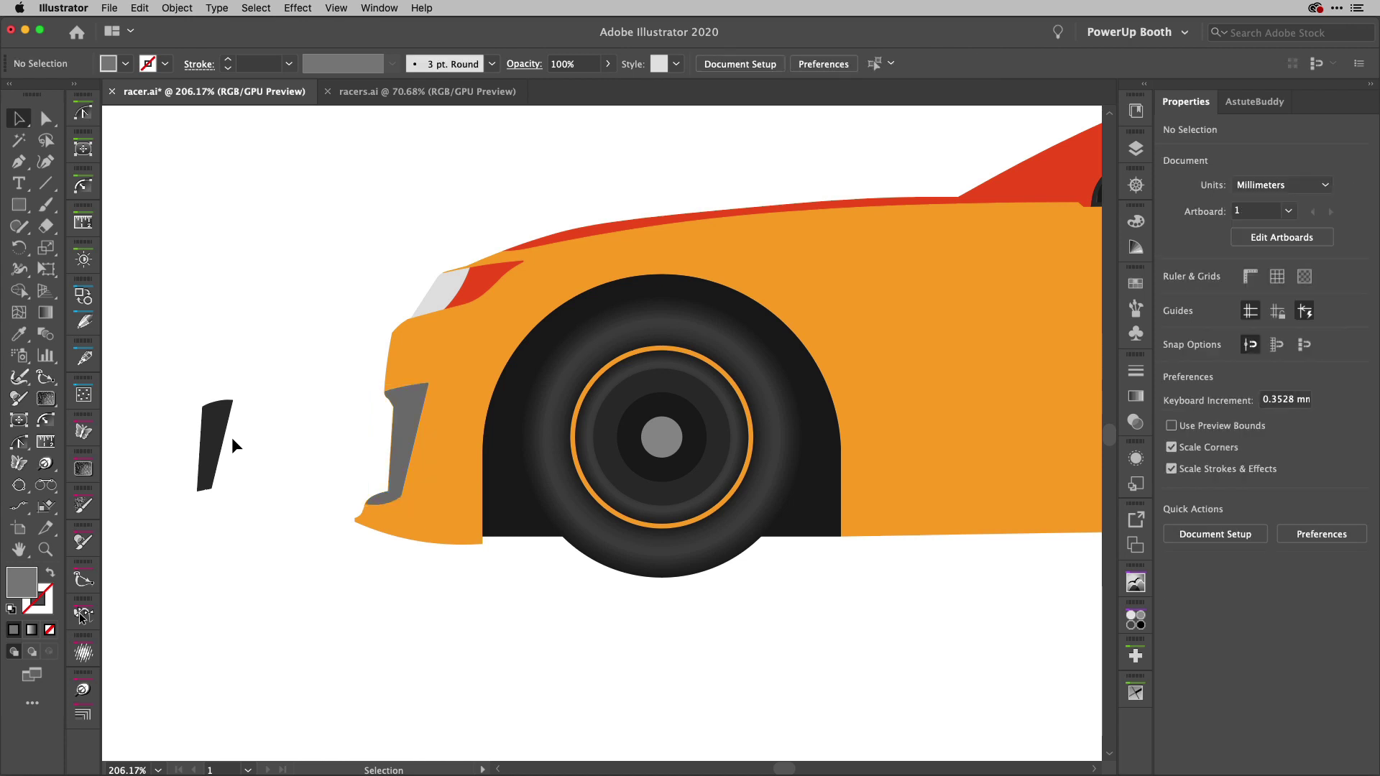
Nudge the dark vent insert horizontally onto the front bumper so it sits inside the grey vent piece
{"action": "left_click", "coordinate": [215, 439]}
{"action": "key", "text": "Right"}
{"action": "key", "text": "Right"}
{"action": "key", "text": "Right"}
{"action": "key", "text": "Right"}
{"action": "key", "text": "Right"}
{"action": "key", "text": "Right"}
{"action": "key", "text": "Right"}
{"action": "key", "text": "Right"}
{"action": "key", "text": "Right"}
{"action": "key", "text": "Right"}
{"action": "key", "text": "Right"}
{"action": "key", "text": "Right"}
{"action": "key", "text": "Right"}
{"action": "key", "text": "Right"}
{"action": "key", "text": "Right"}
{"action": "key", "text": "Right"}
{"action": "key", "text": "Right"}
{"action": "key", "text": "Right"}
{"action": "key", "text": "Right"}
{"action": "key", "text": "Right"}
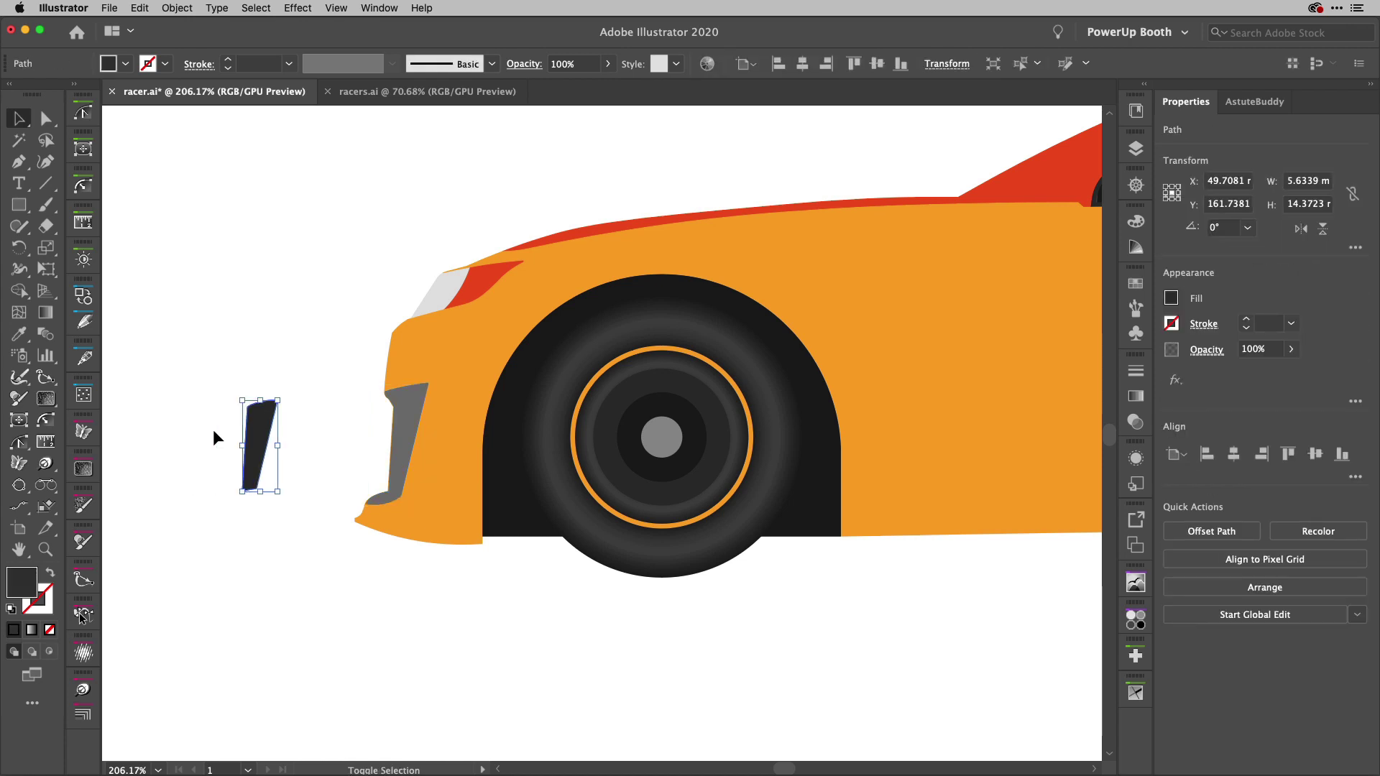
{"action": "key", "text": "Right"}
{"action": "key", "text": "Right"}
{"action": "key", "text": "Right"}
{"action": "key", "text": "Right"}
{"action": "key", "text": "Right"}
{"action": "key", "text": "Right"}
{"action": "key", "text": "Right"}
{"action": "key", "text": "Right"}
{"action": "key", "text": "Right"}
{"action": "key", "text": "Right"}
{"action": "key", "text": "Right"}
{"action": "key", "text": "Right"}
{"action": "key", "text": "Right"}
{"action": "key", "text": "Right"}
{"action": "key", "text": "Right"}
{"action": "key", "text": "Right"}
{"action": "key", "text": "Right"}
{"action": "key", "text": "Right"}
{"action": "key", "text": "Right"}
{"action": "key", "text": "Right"}
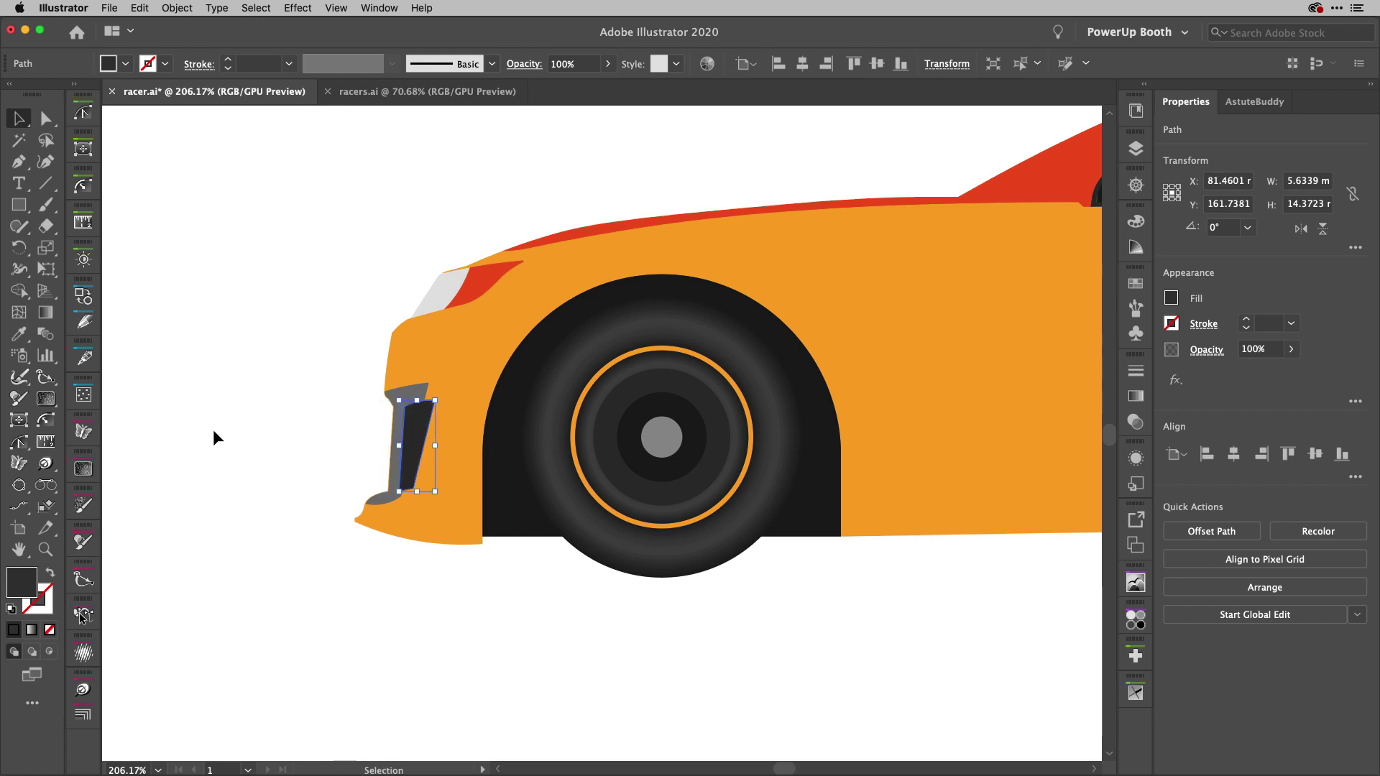
{"action": "key", "text": "Left"}
{"action": "key", "text": "Left"}
{"action": "key", "text": "Left"}
{"action": "key", "text": "Left"}
{"action": "key", "text": "Left"}
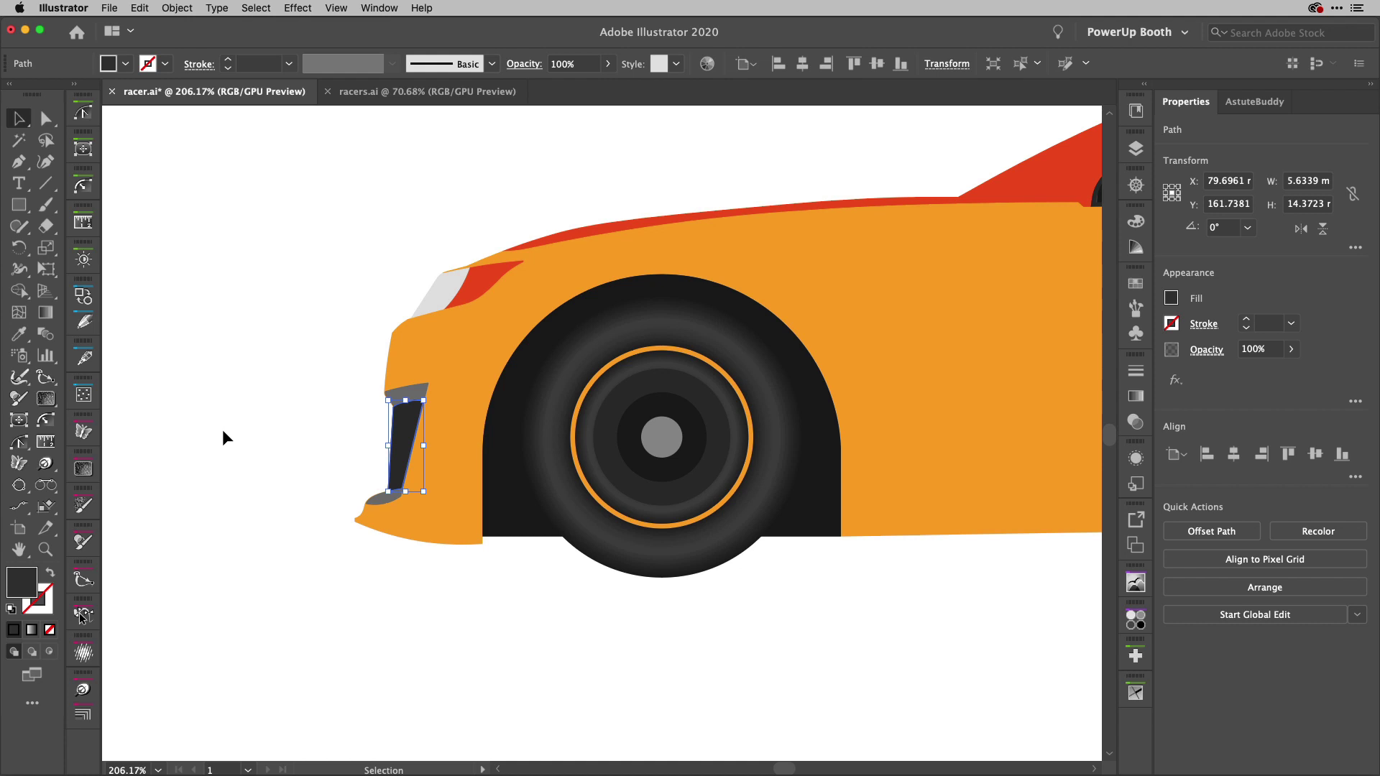
Set the grey vent piece's blending mode to Overlay and its opacity to 42%
{"action": "left_click", "coordinate": [223, 431]}
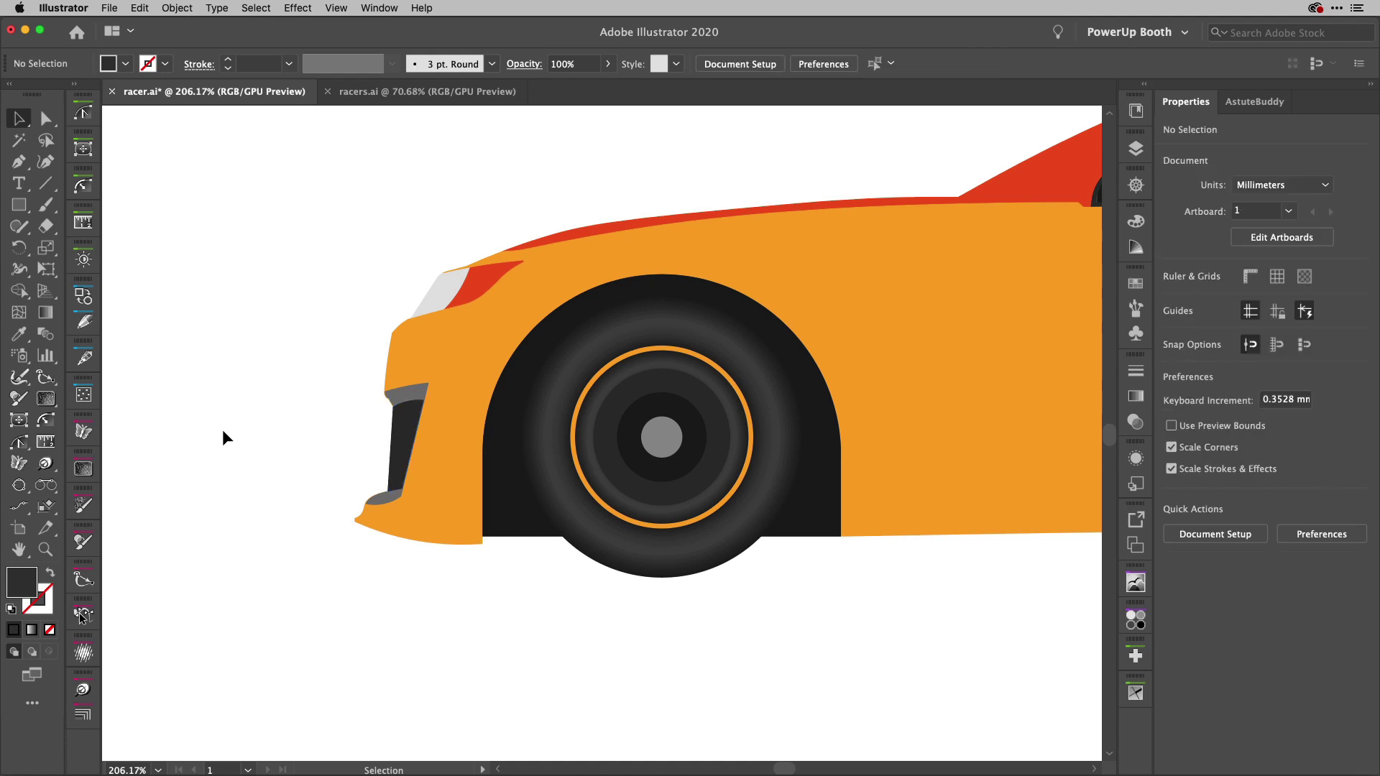
{"action": "left_click", "coordinate": [411, 395]}
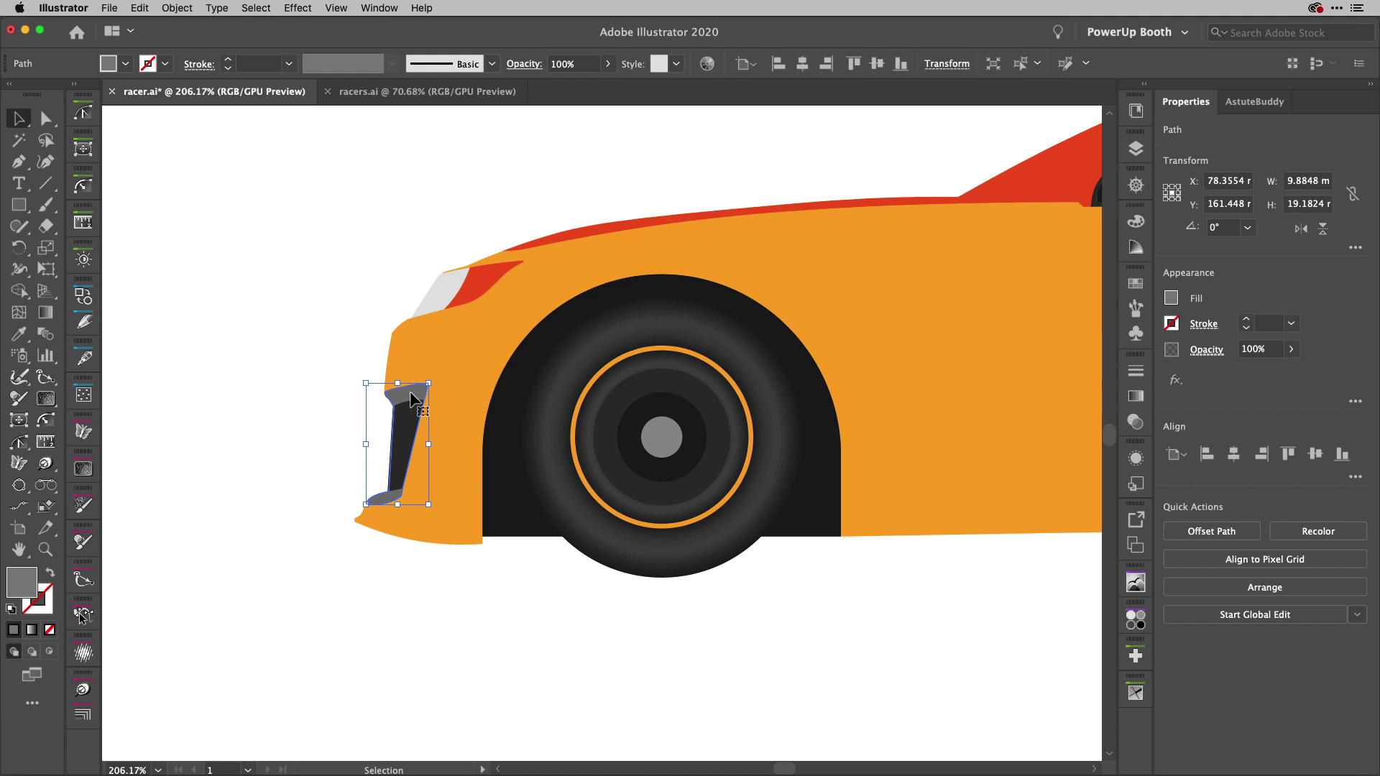
{"action": "left_click", "coordinate": [1214, 352]}
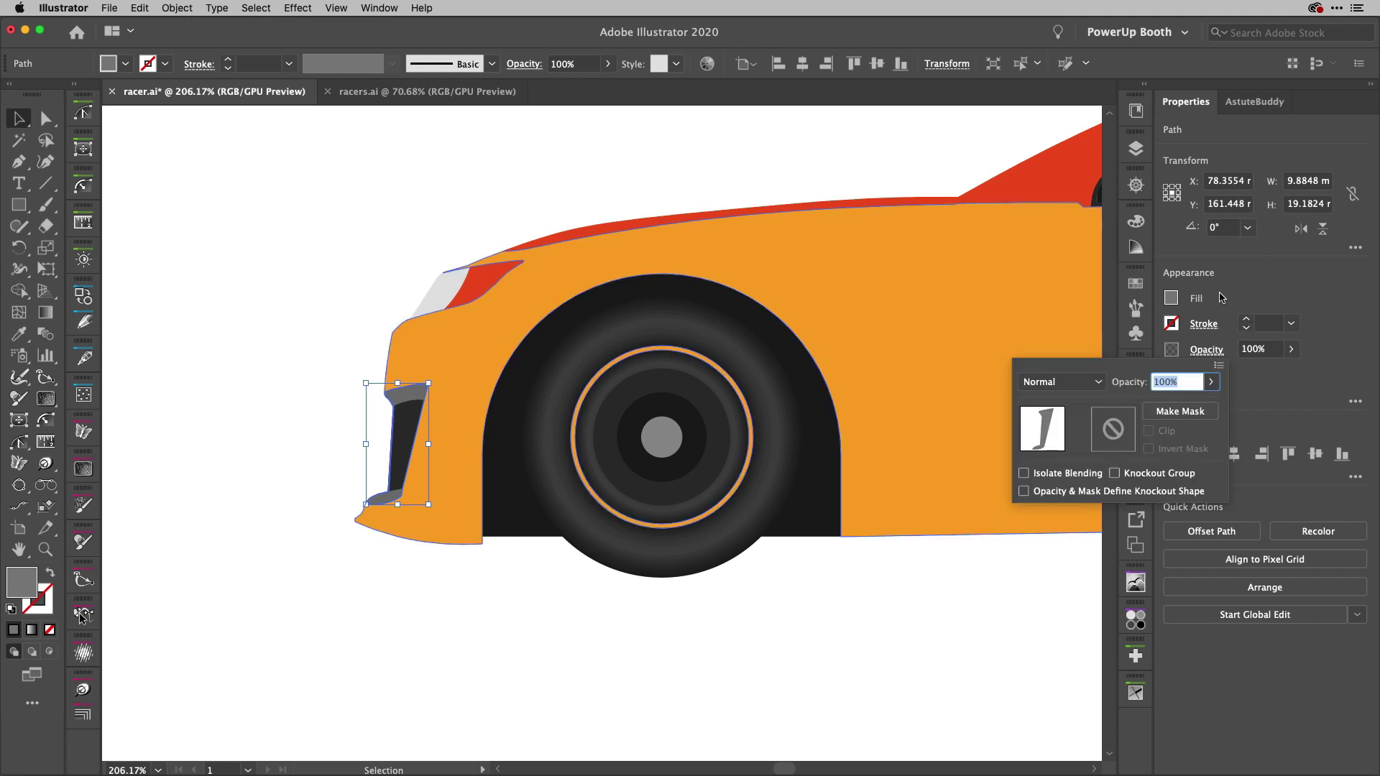
{"action": "left_click", "coordinate": [1094, 388]}
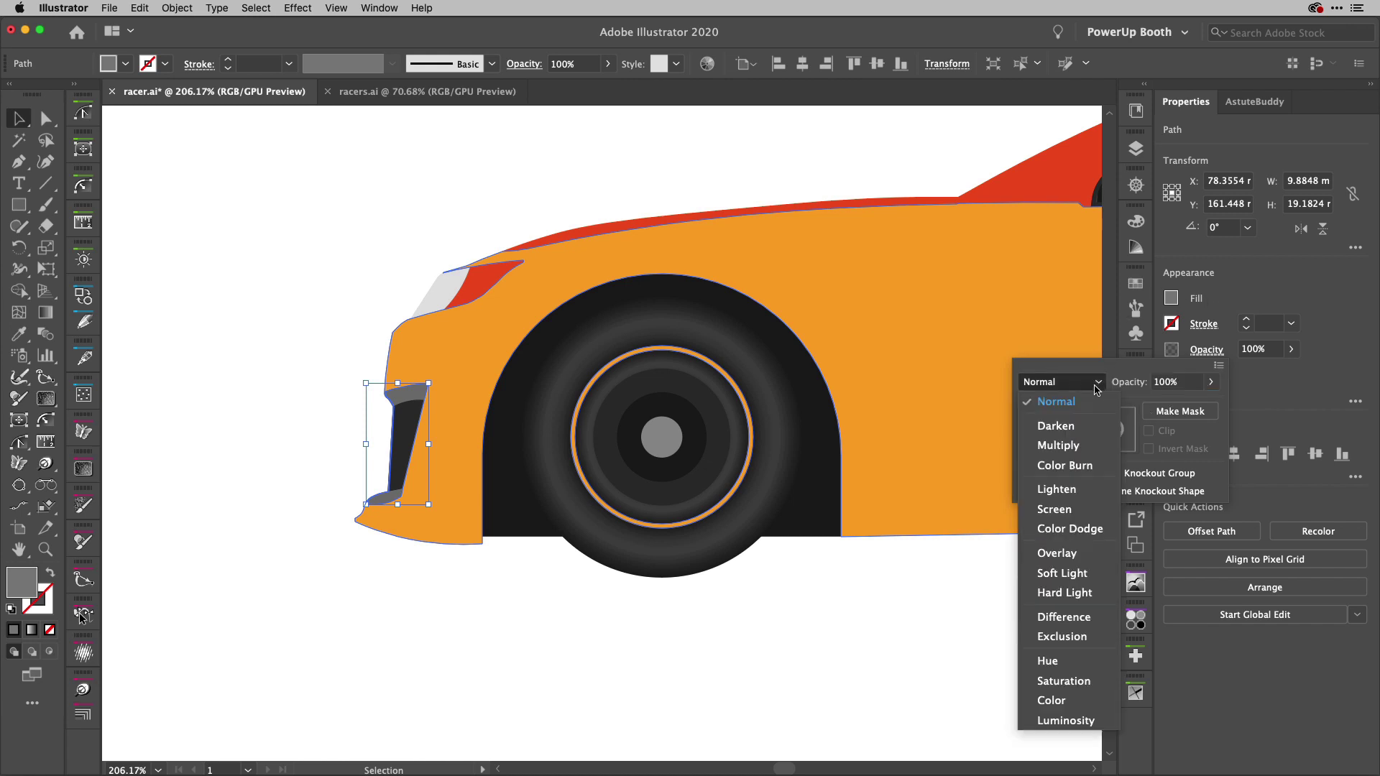
{"action": "left_click", "coordinate": [1086, 559]}
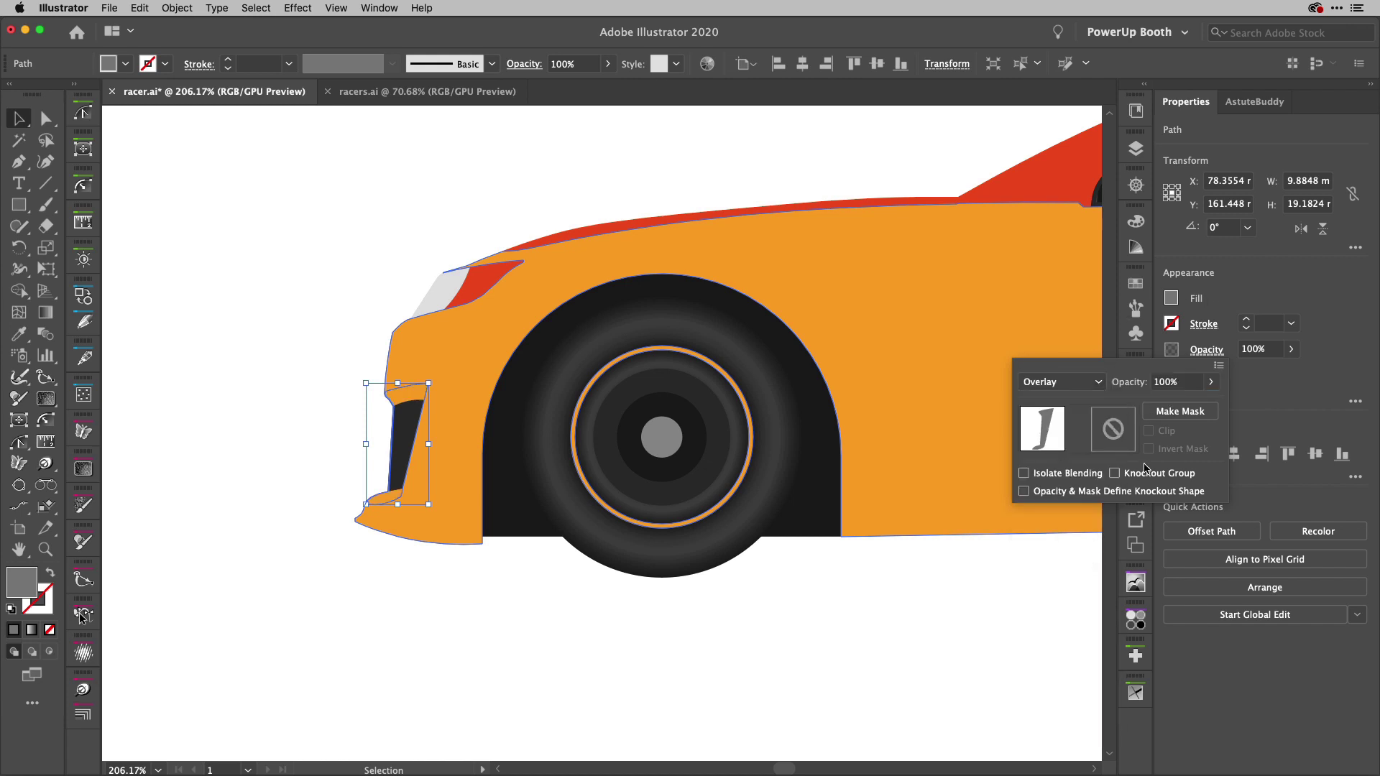
{"action": "left_click", "coordinate": [1211, 385]}
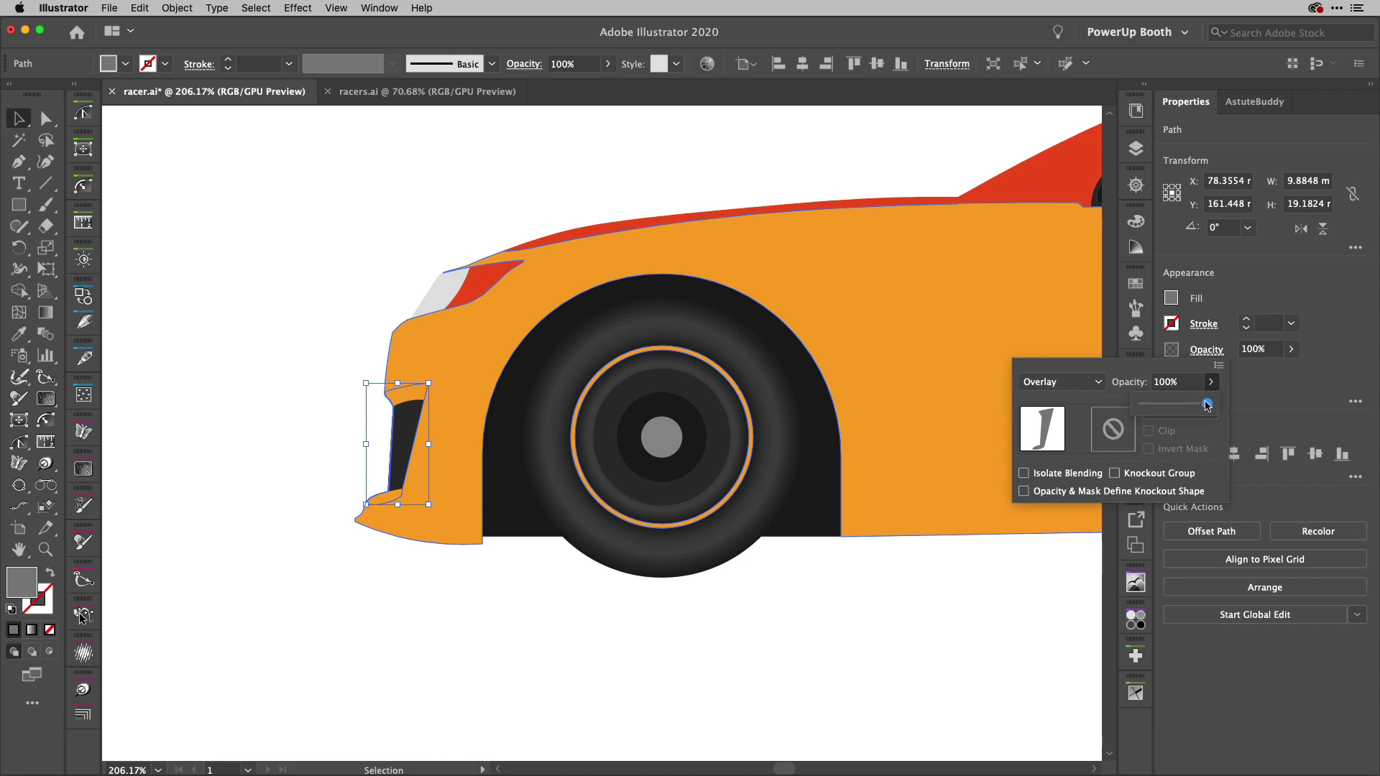
{"action": "left_click_drag", "start_coordinate": [1207, 404], "coordinate": [1170, 406]}
Change the grey vent piece's blending mode to Multiply and set its opacity to 41%
{"action": "left_click", "coordinate": [1097, 383]}
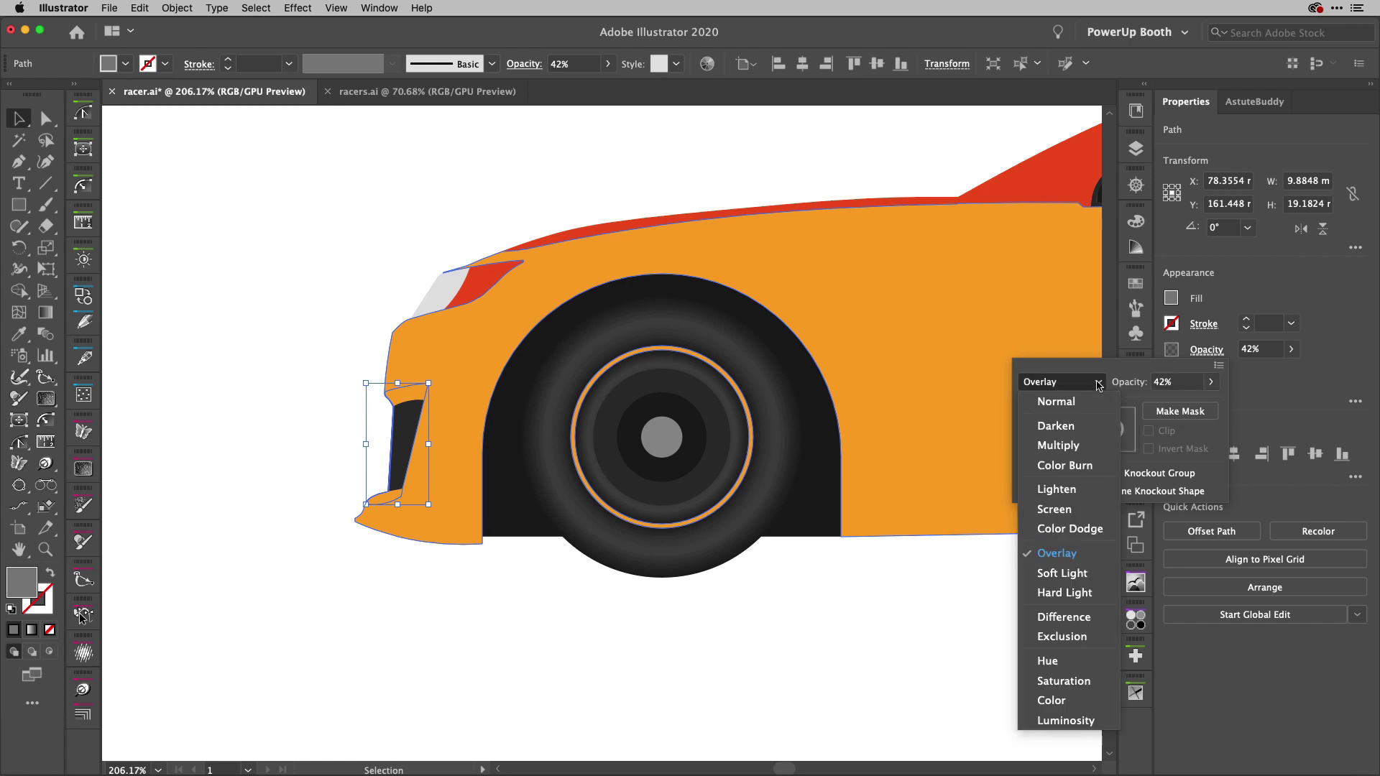
{"action": "left_click", "coordinate": [1074, 447]}
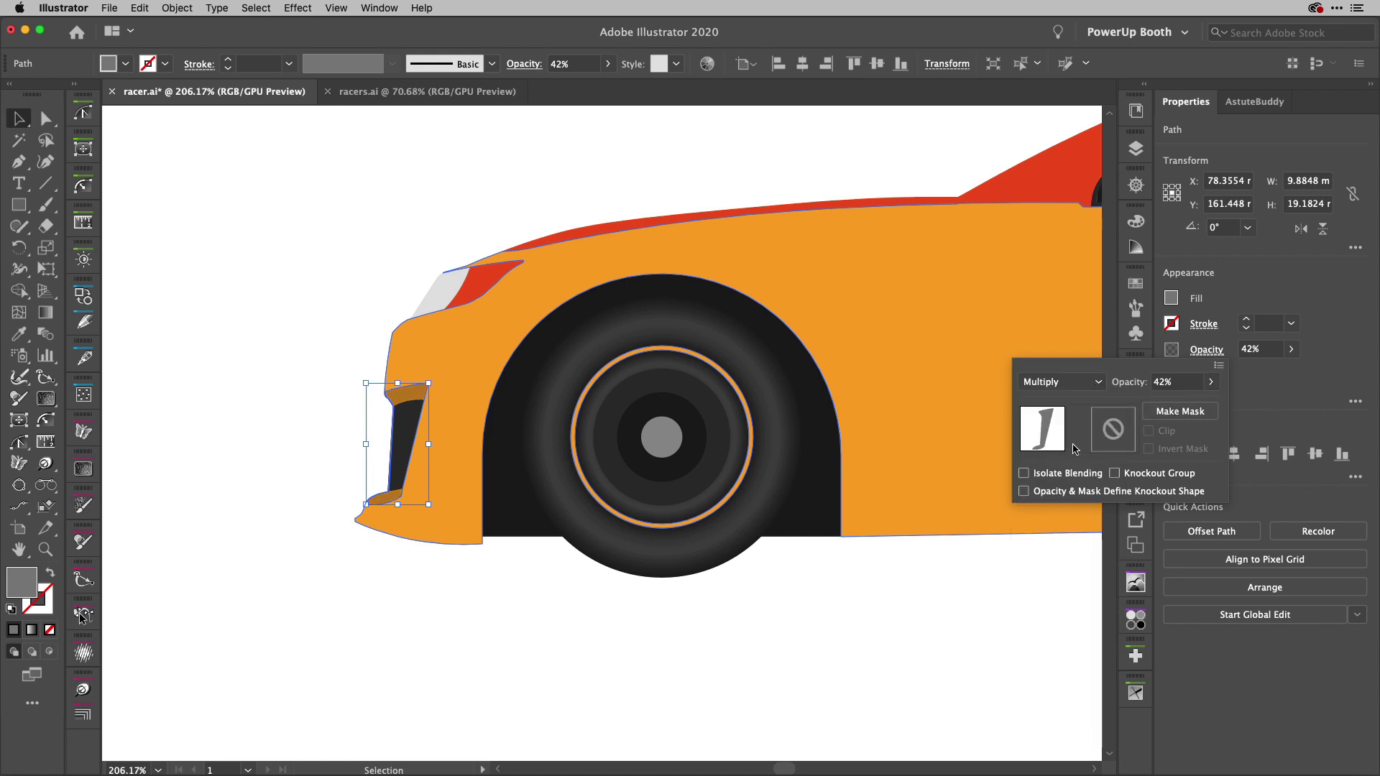
{"action": "left_click", "coordinate": [1211, 383]}
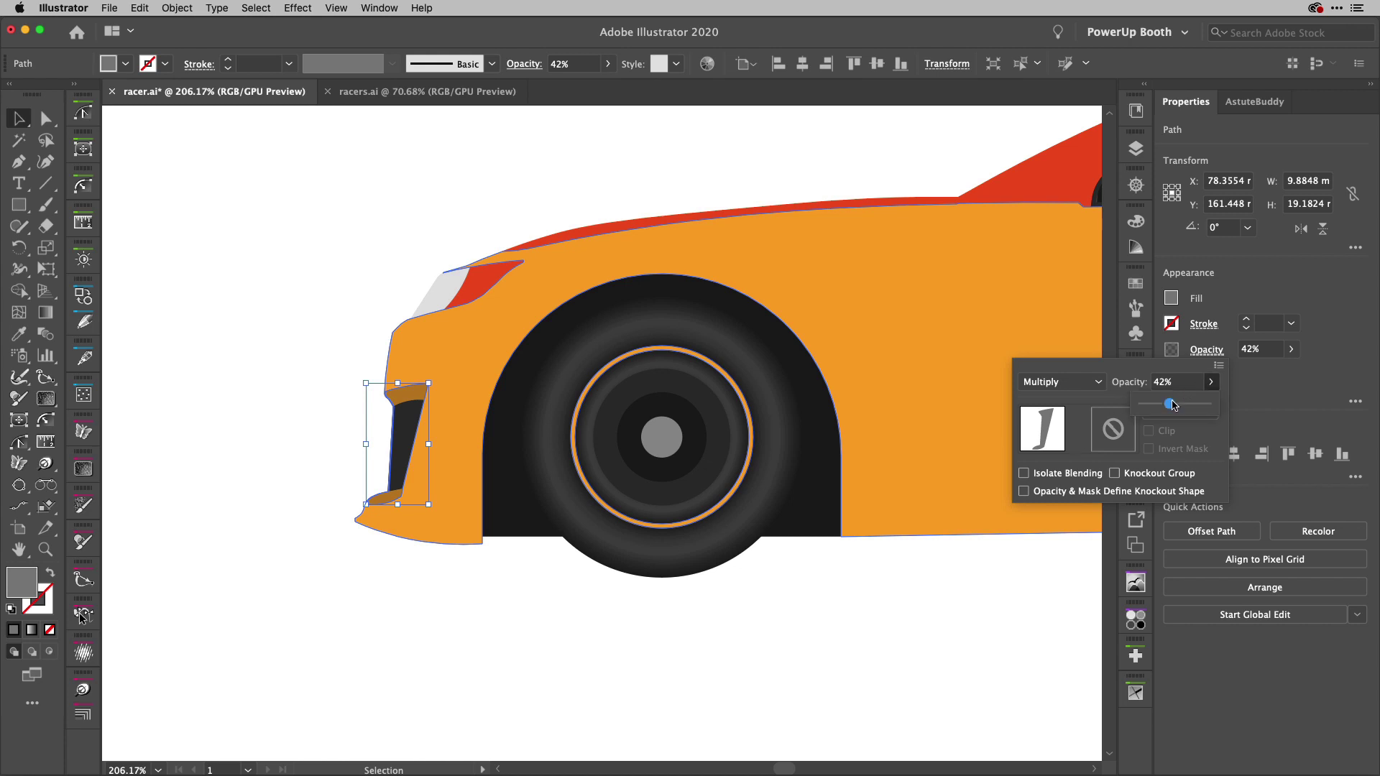
{"action": "left_click", "coordinate": [1256, 389]}
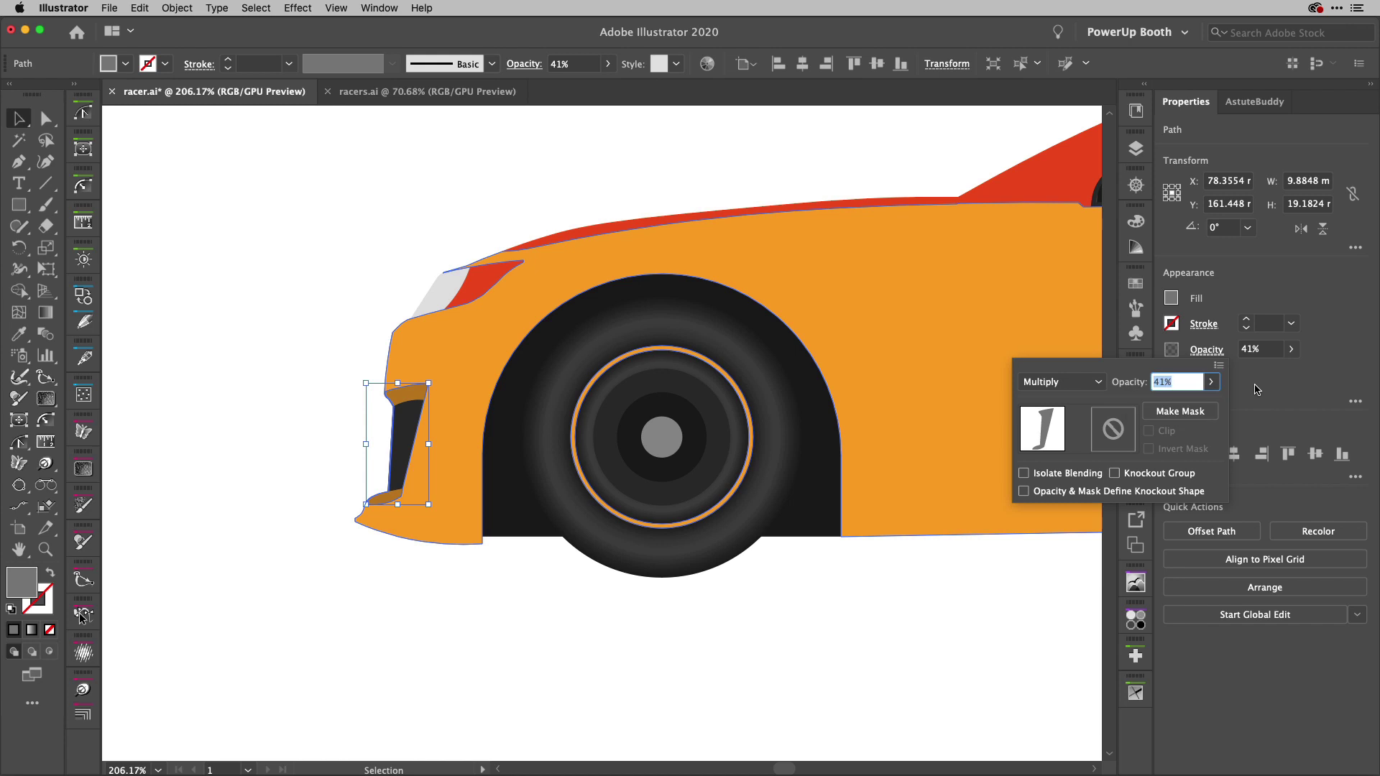
{"action": "left_click", "coordinate": [323, 266]}
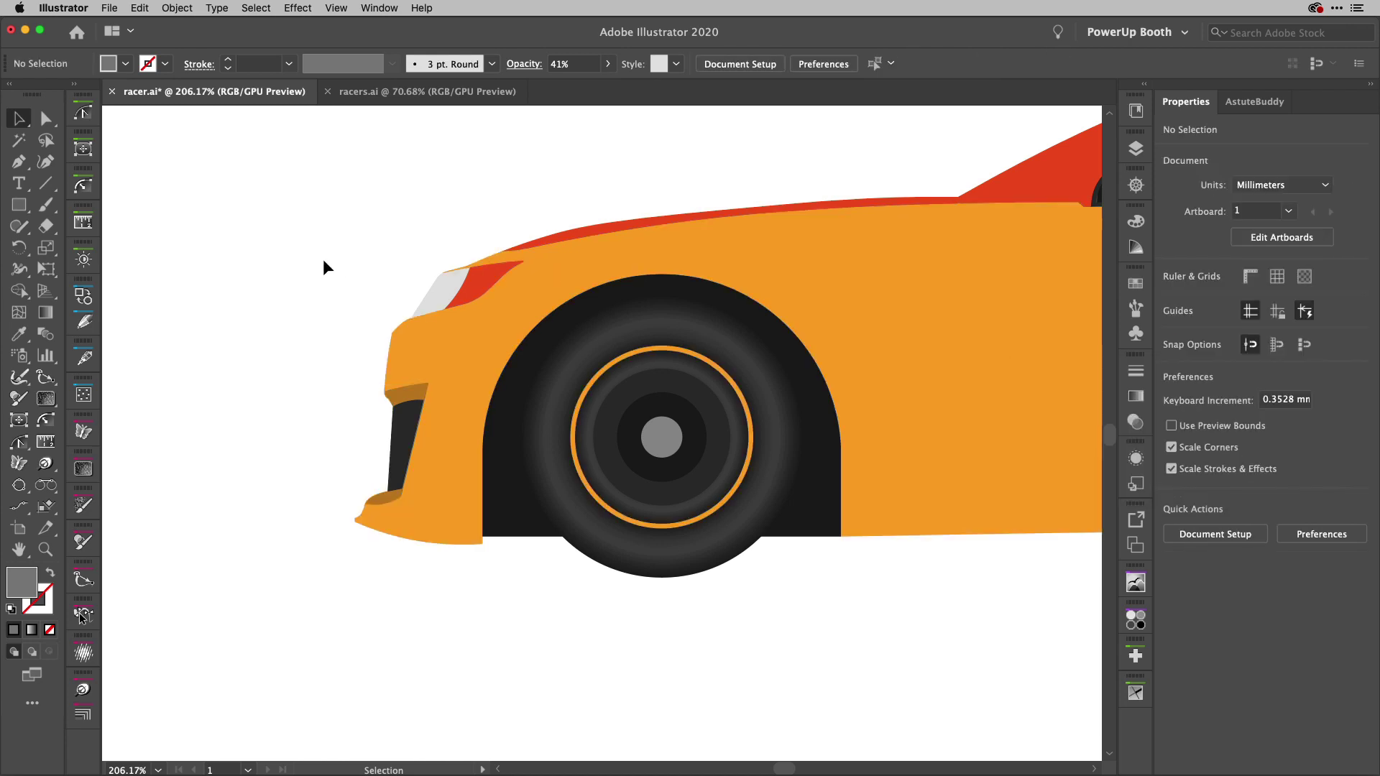
Delete the -80 offset note above the rear of the car
{"action": "key", "text": "super+0"}
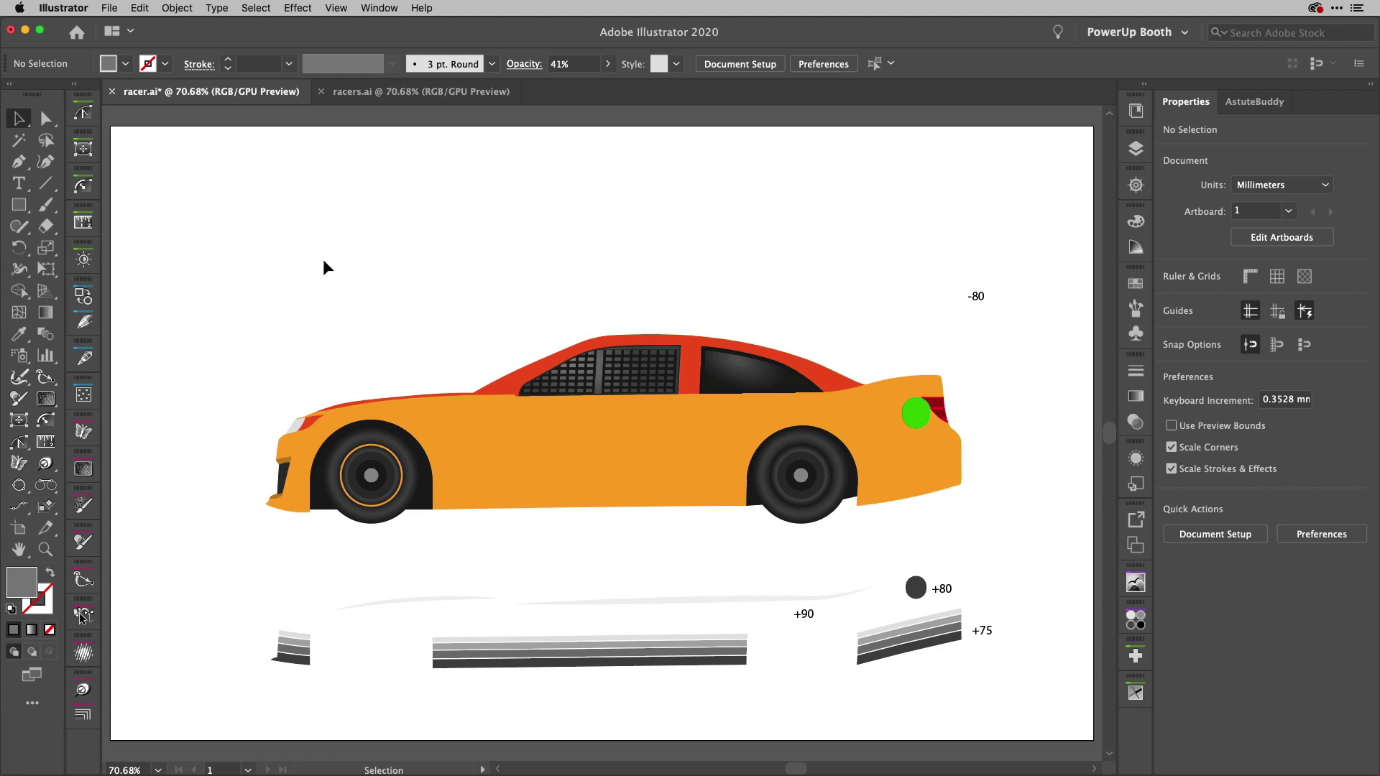
{"action": "left_click", "coordinate": [979, 297]}
{"action": "key", "text": "Delete"}
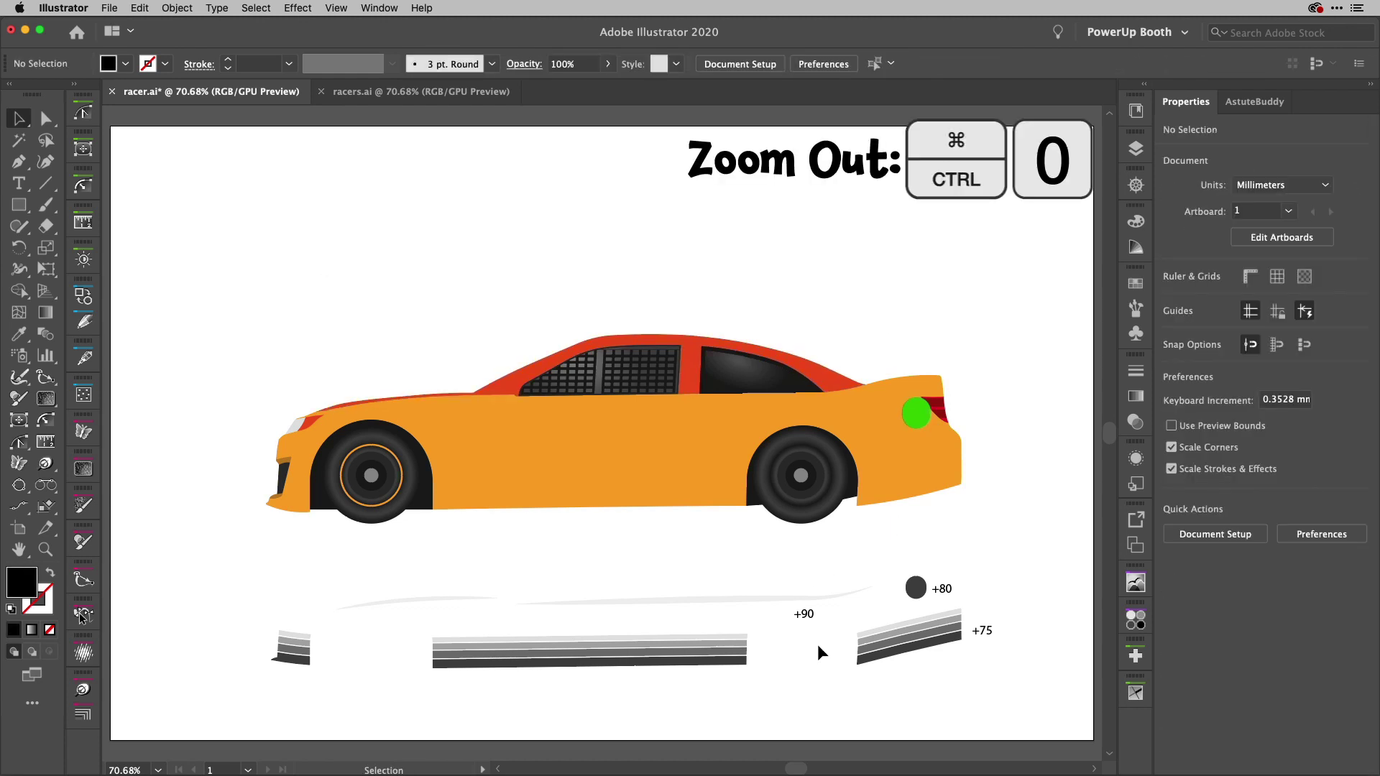
Move the light highlight shape below the car 0 mm horizontally and -90 mm vertically onto the orange body
{"action": "left_click", "coordinate": [678, 601]}
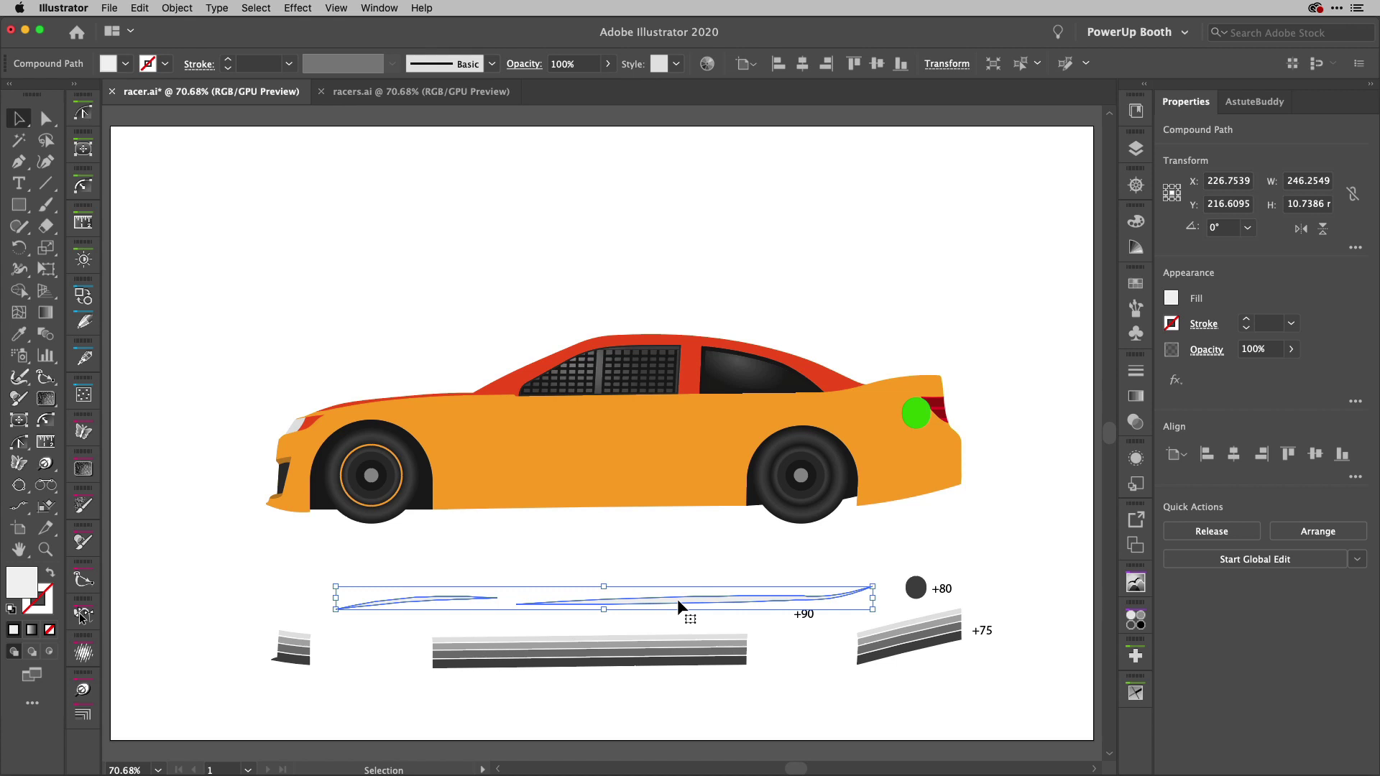
{"action": "key", "text": "Return"}
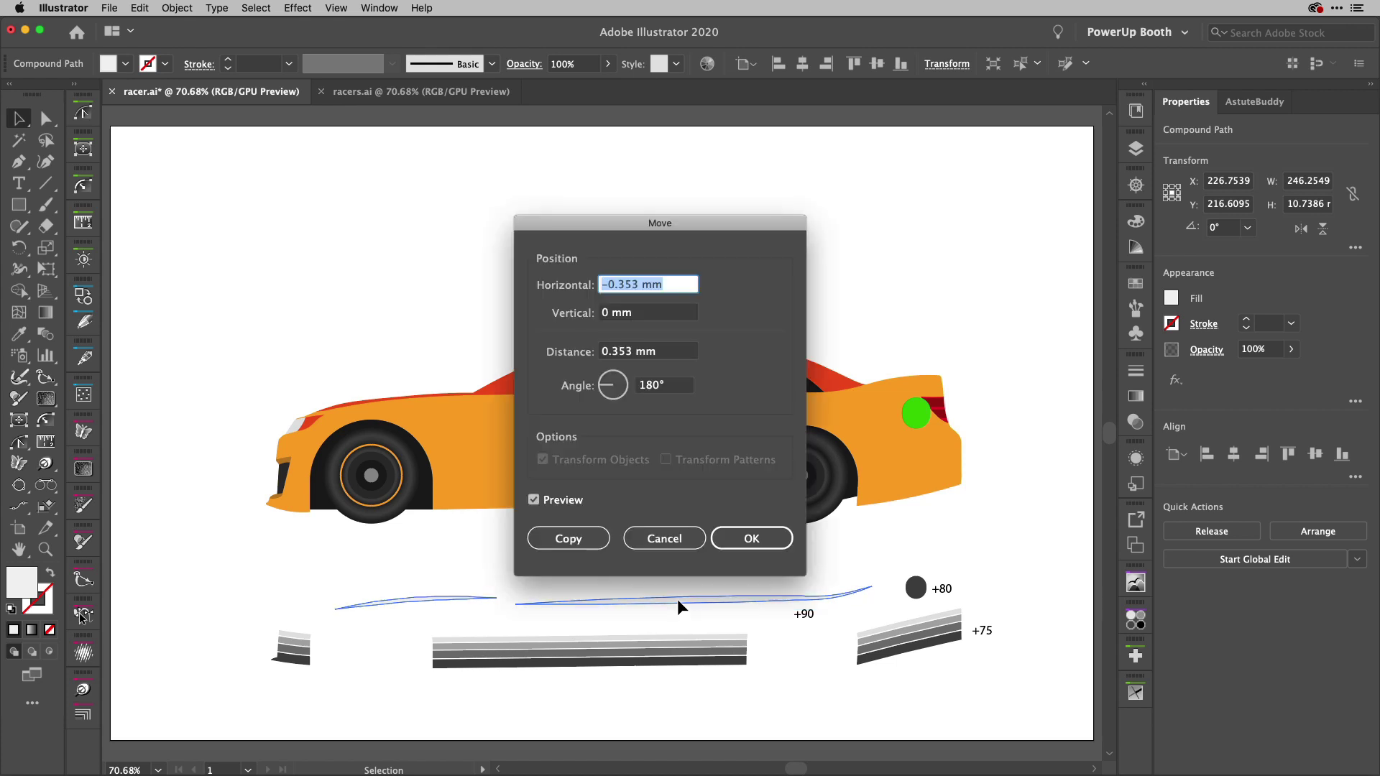
{"action": "type", "text": "0"}
{"action": "key", "text": "Tab"}
{"action": "type", "text": "-90"}
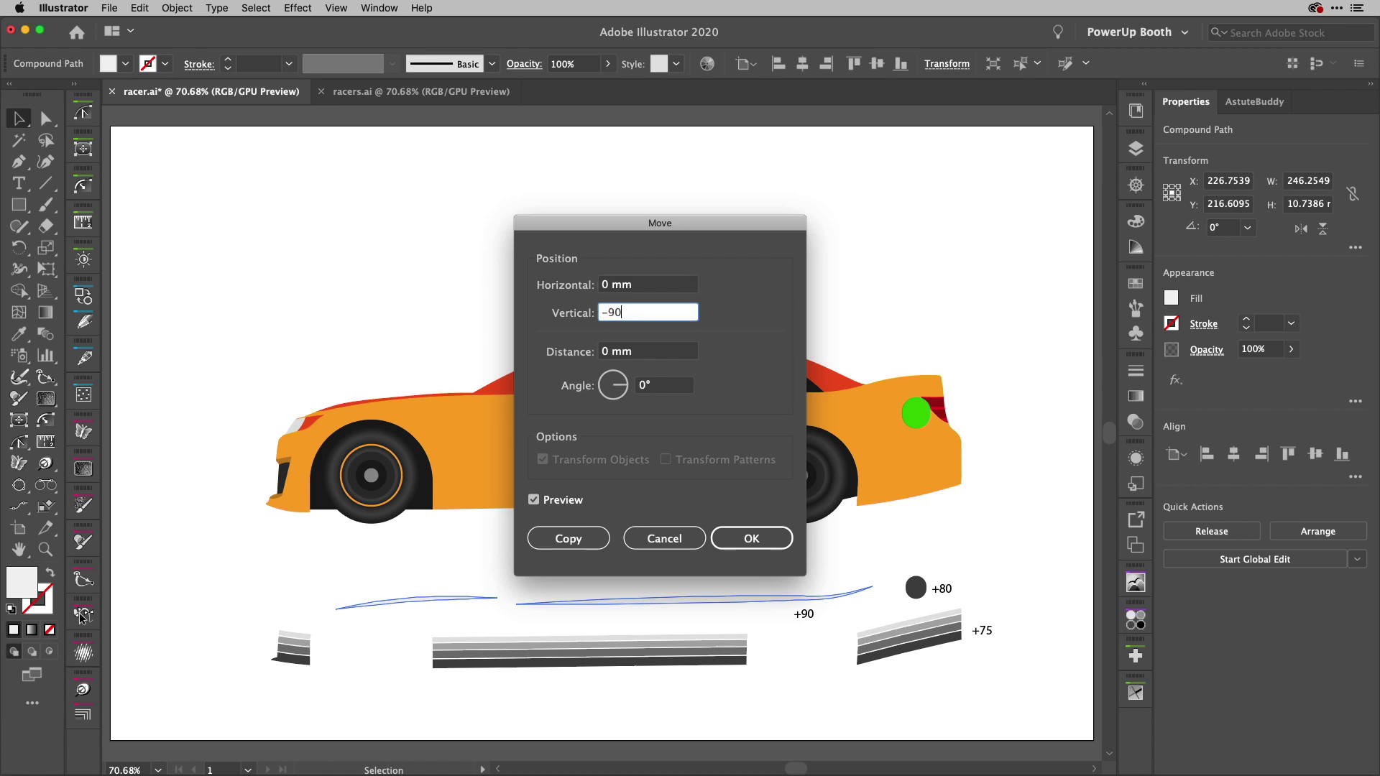
{"action": "key", "text": "Tab"}
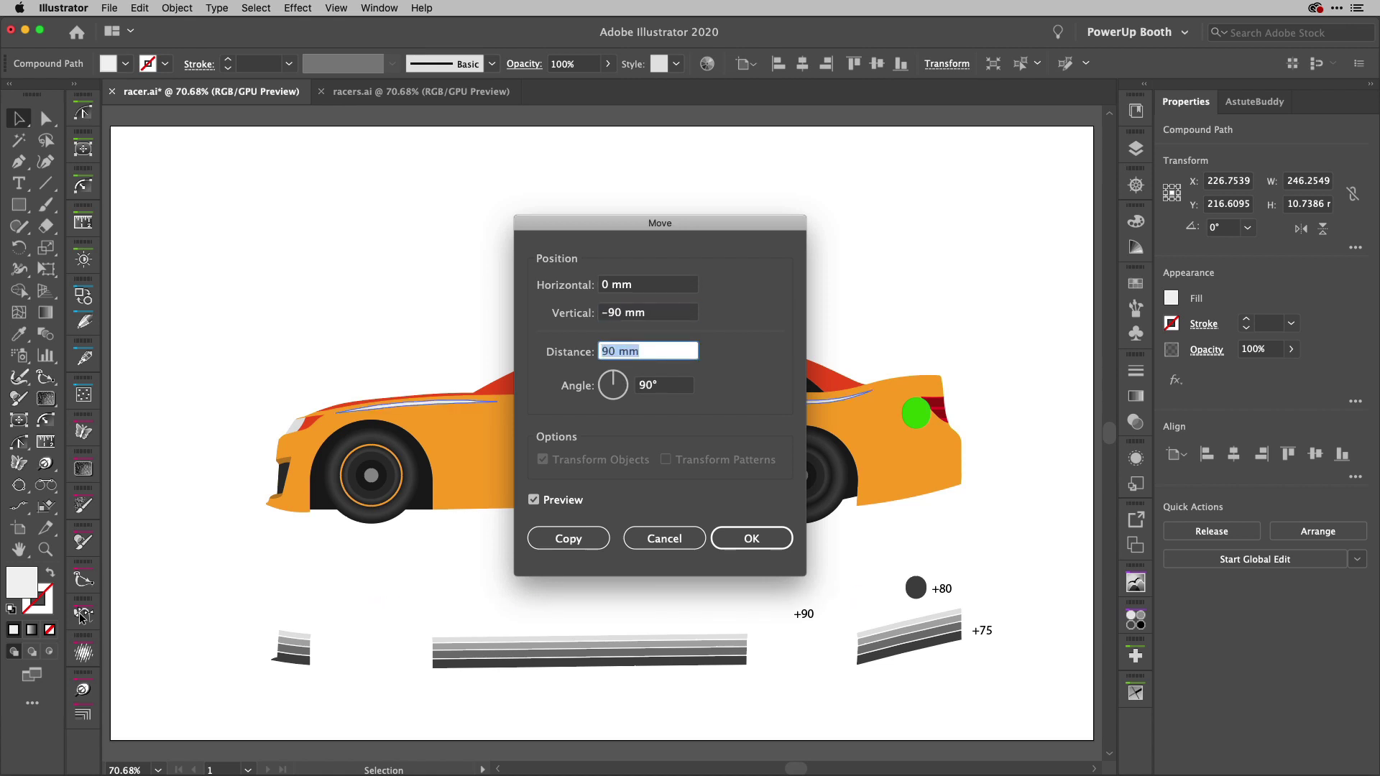
{"action": "key", "text": "Return"}
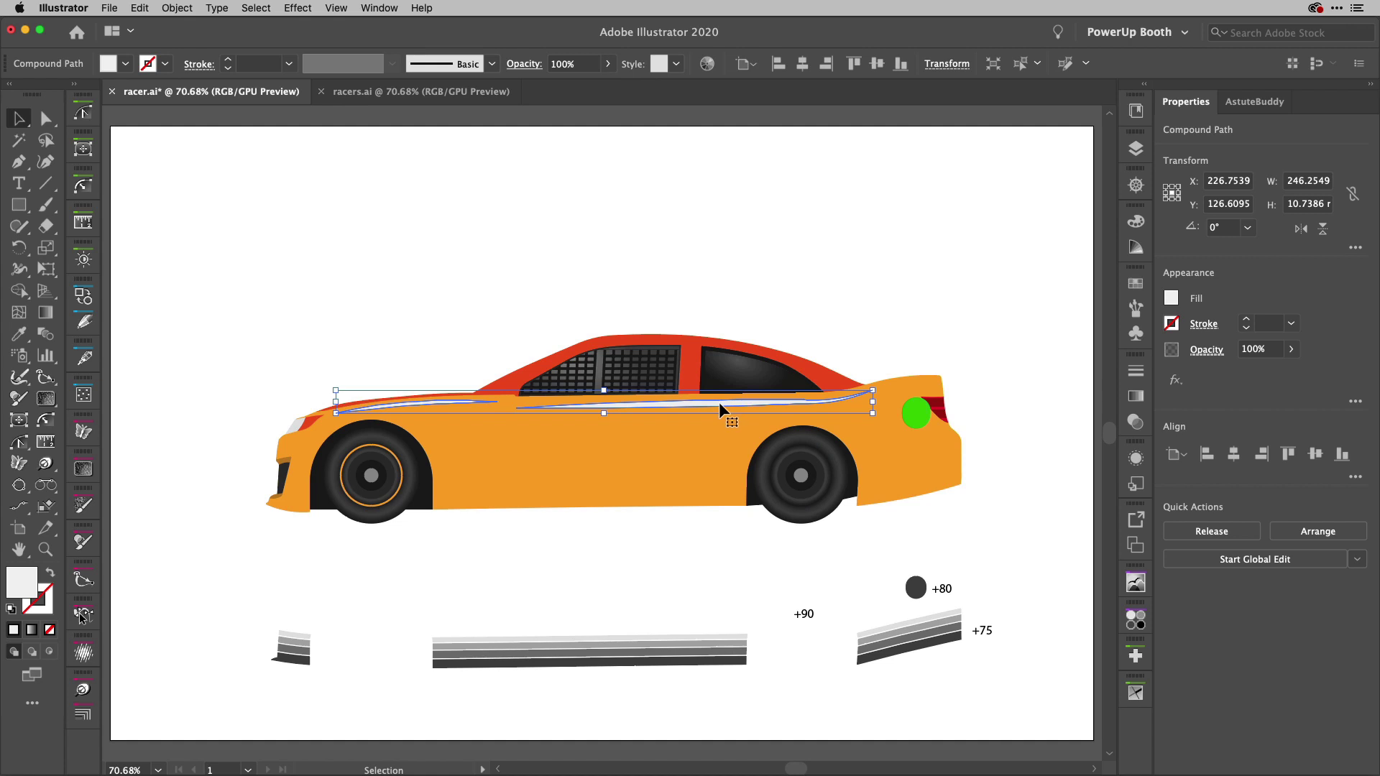
Set the highlight shape's blending mode to Screen and its opacity to 65%
{"action": "left_click", "coordinate": [1205, 351]}
{"action": "left_click", "coordinate": [1087, 383]}
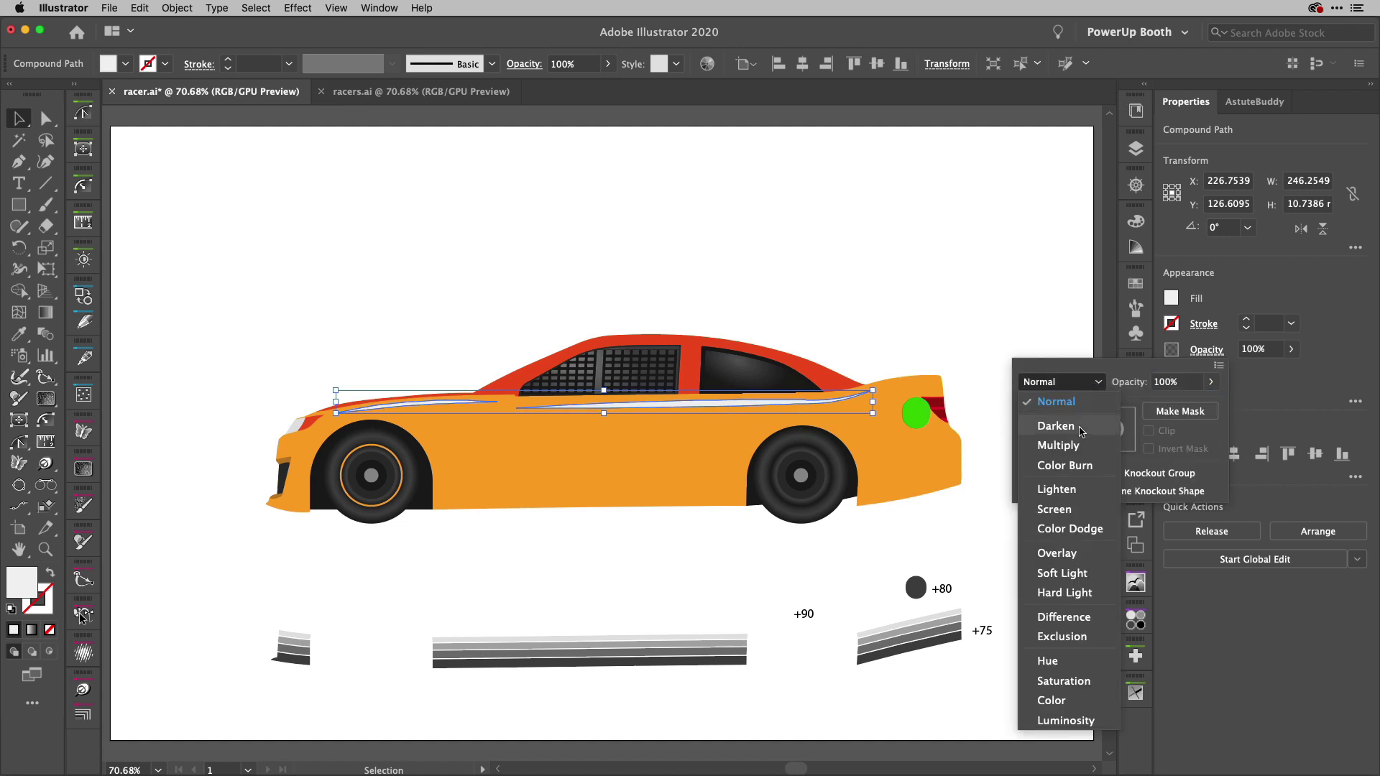
{"action": "left_click", "coordinate": [1070, 510]}
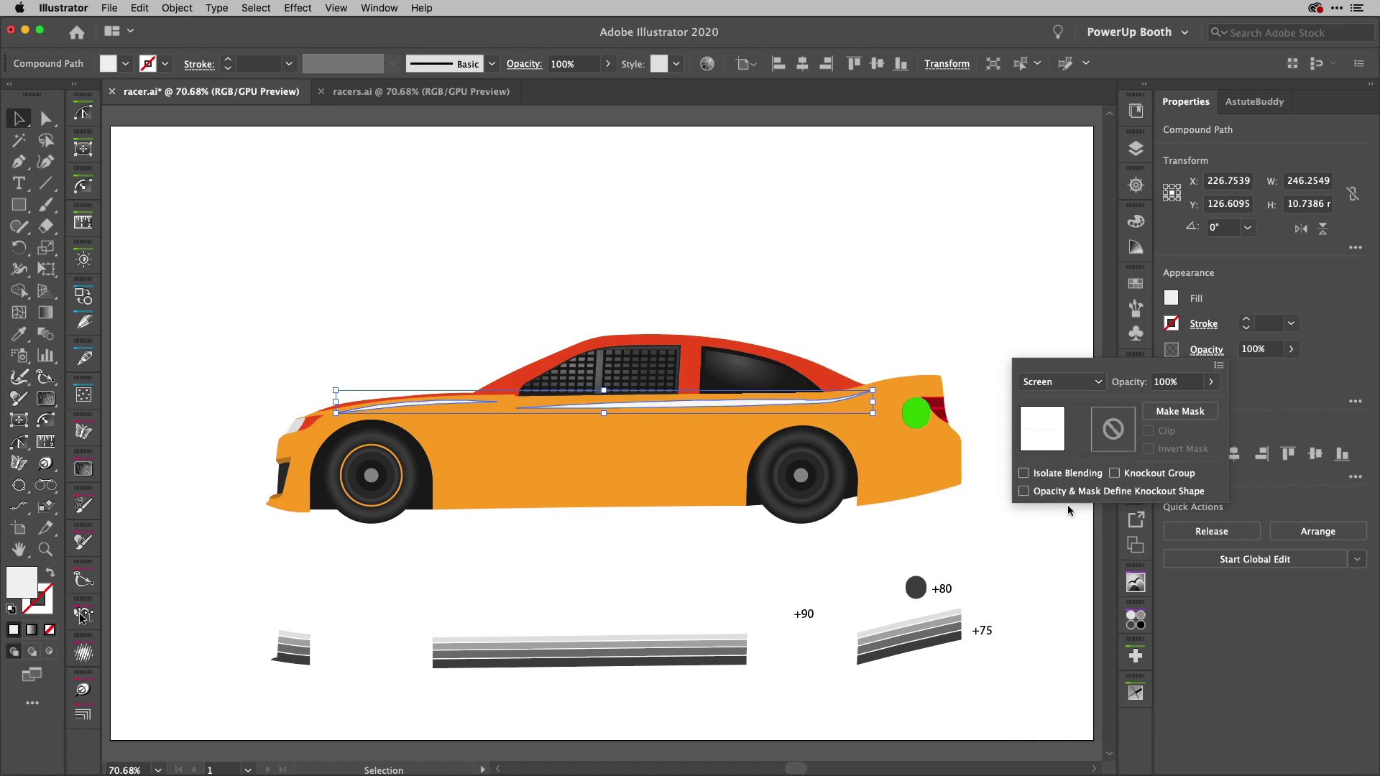
{"action": "left_click", "coordinate": [1211, 381]}
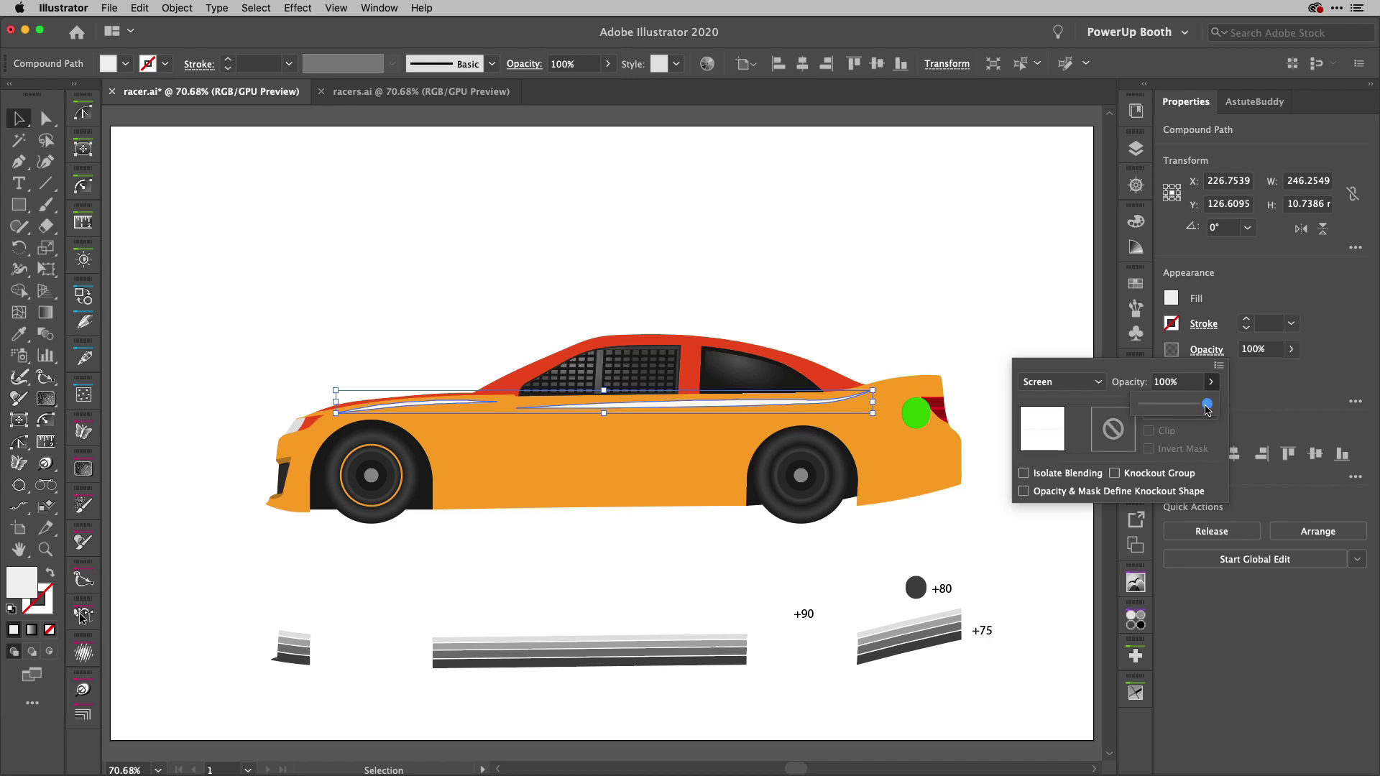
{"action": "left_click_drag", "start_coordinate": [1207, 409], "coordinate": [1261, 388]}
{"action": "left_click", "coordinate": [955, 358]}
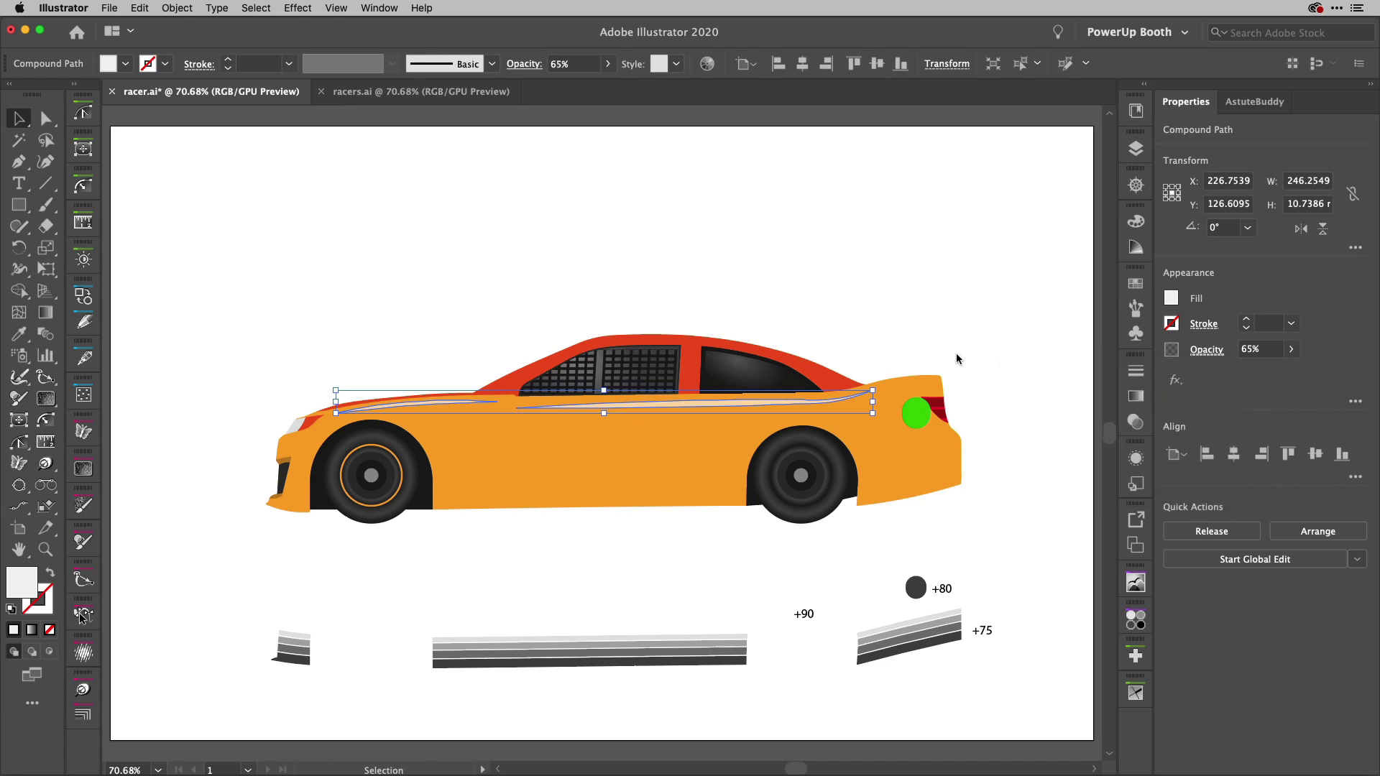
Delete the +90 offset note below the car
{"action": "left_click", "coordinate": [958, 359]}
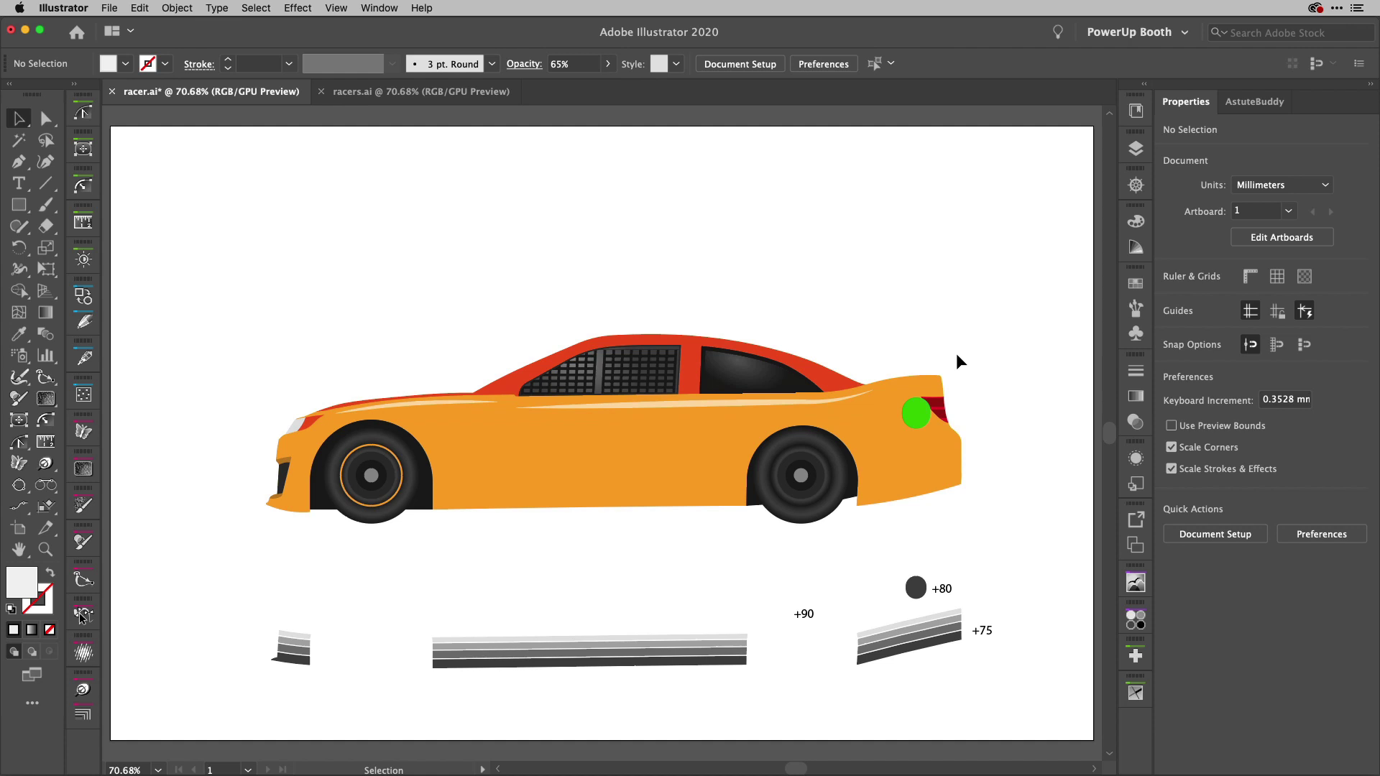
{"action": "left_click", "coordinate": [803, 614]}
{"action": "key", "text": "Delete"}
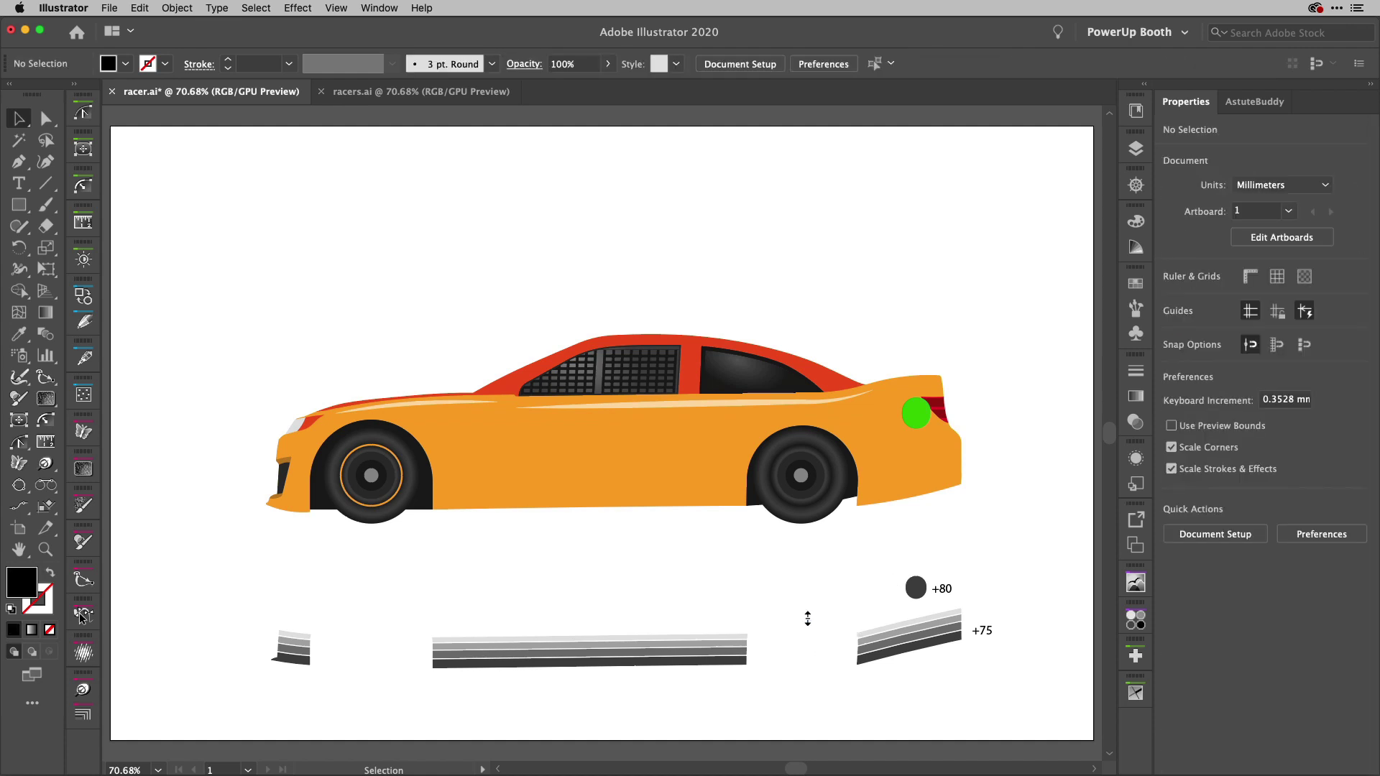
Move the small dark circle below the car 0 mm horizontally and -80 mm vertically onto the green circle
{"action": "left_click", "coordinate": [911, 587]}
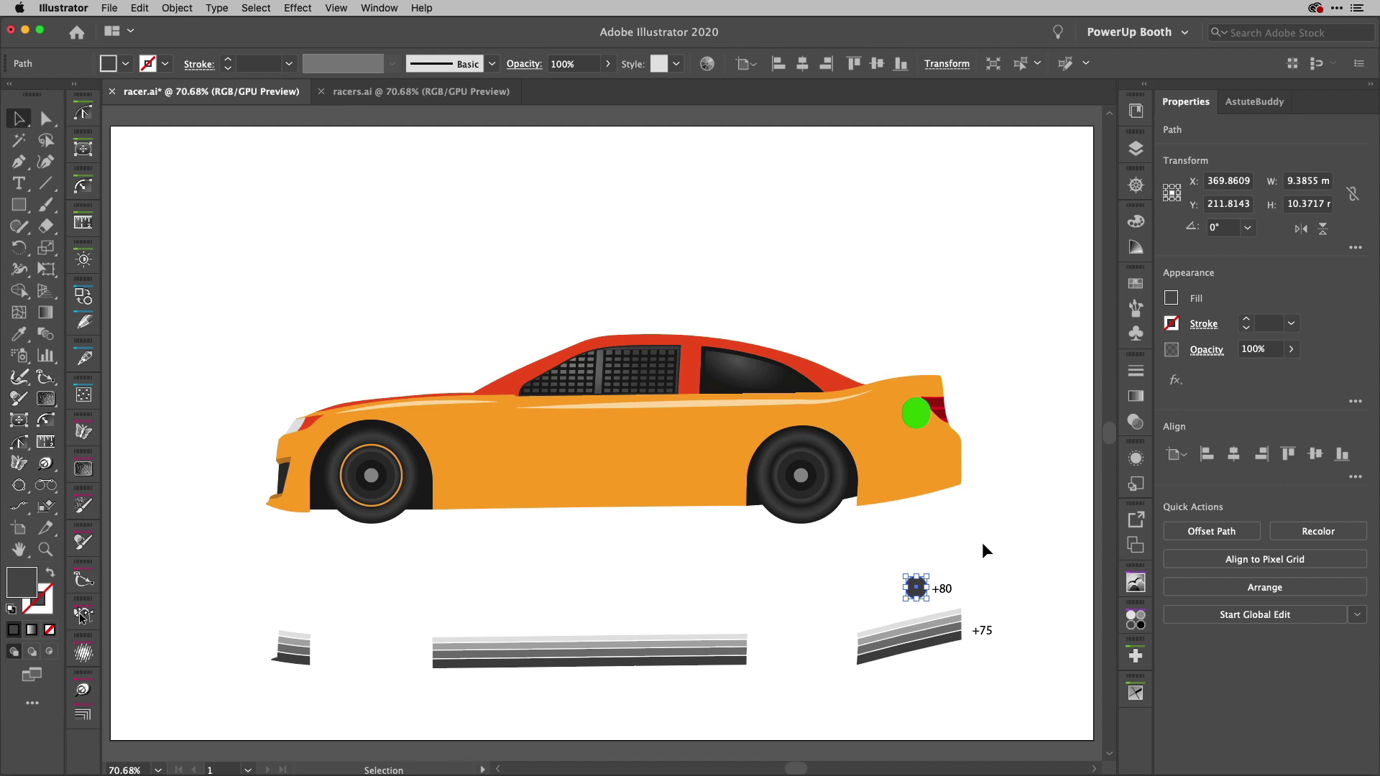
{"action": "key", "text": "Return"}
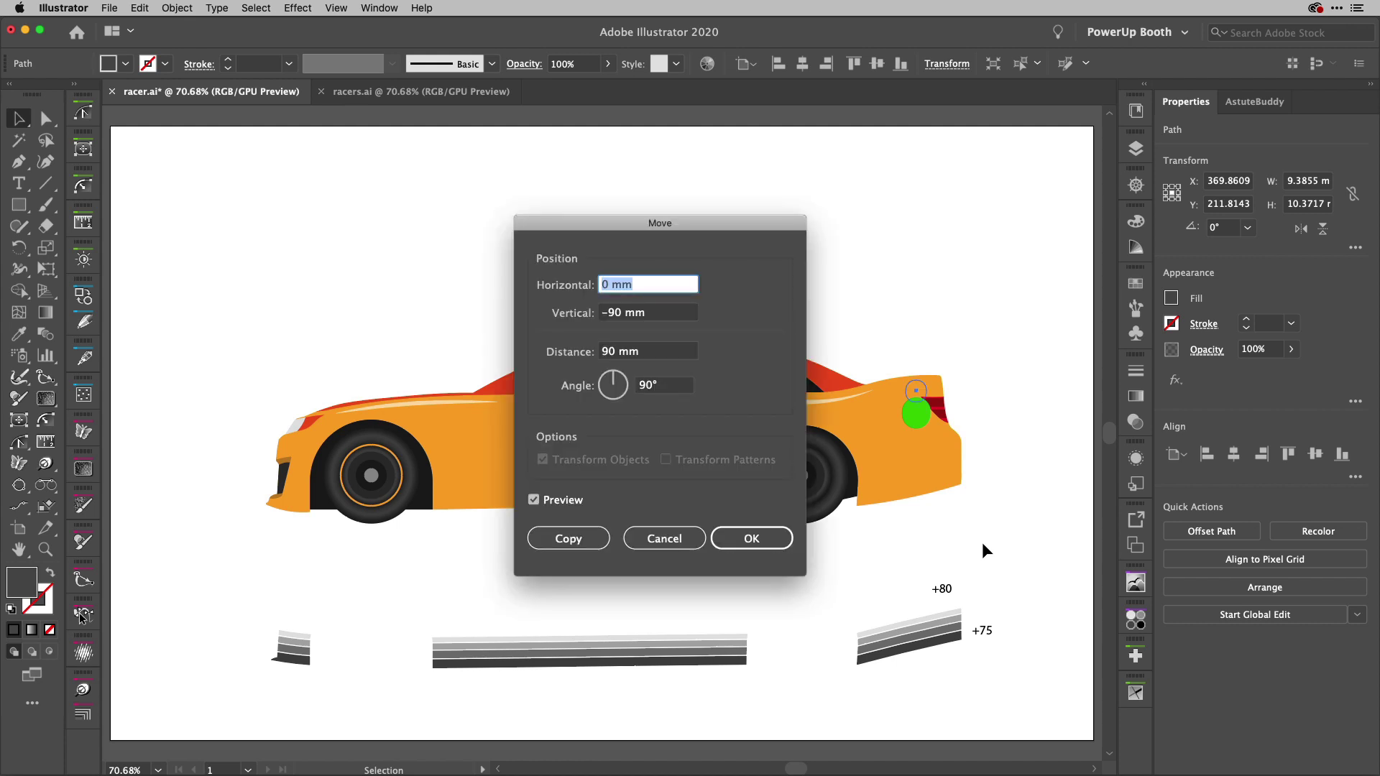
{"action": "key", "text": "Tab"}
{"action": "key", "text": "shift+Down"}
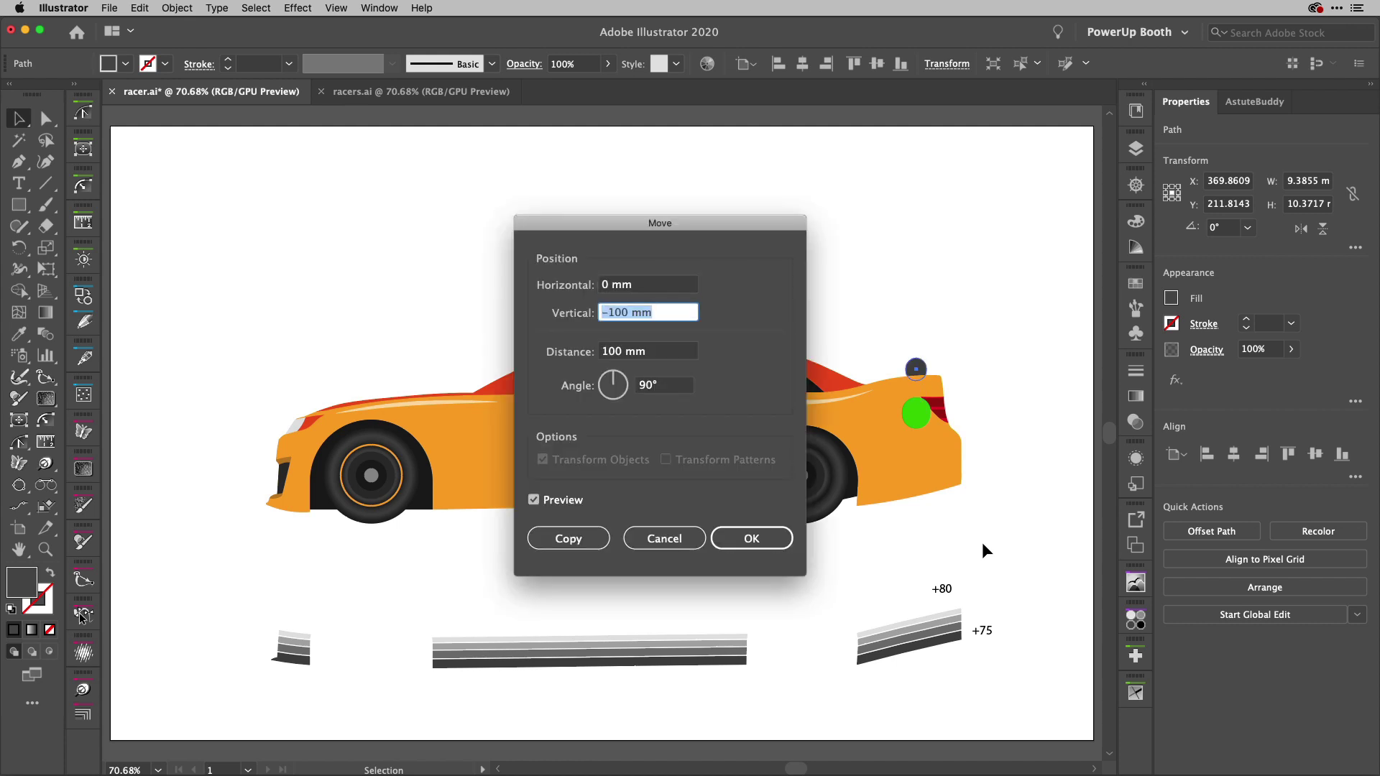
{"action": "key", "text": "Up"}
{"action": "key", "text": "Up"}
{"action": "key", "text": "Up"}
{"action": "key", "text": "Up"}
{"action": "key", "text": "Up"}
{"action": "key", "text": "Up"}
{"action": "key", "text": "Up"}
{"action": "key", "text": "Up"}
{"action": "key", "text": "Up"}
{"action": "key", "text": "Up"}
{"action": "key", "text": "Up"}
{"action": "key", "text": "Up"}
{"action": "key", "text": "Up"}
{"action": "key", "text": "Up"}
{"action": "key", "text": "Up"}
{"action": "key", "text": "Up"}
{"action": "key", "text": "Up"}
{"action": "key", "text": "Up"}
{"action": "key", "text": "Up"}
{"action": "key", "text": "Up"}
{"action": "key", "text": "Return"}
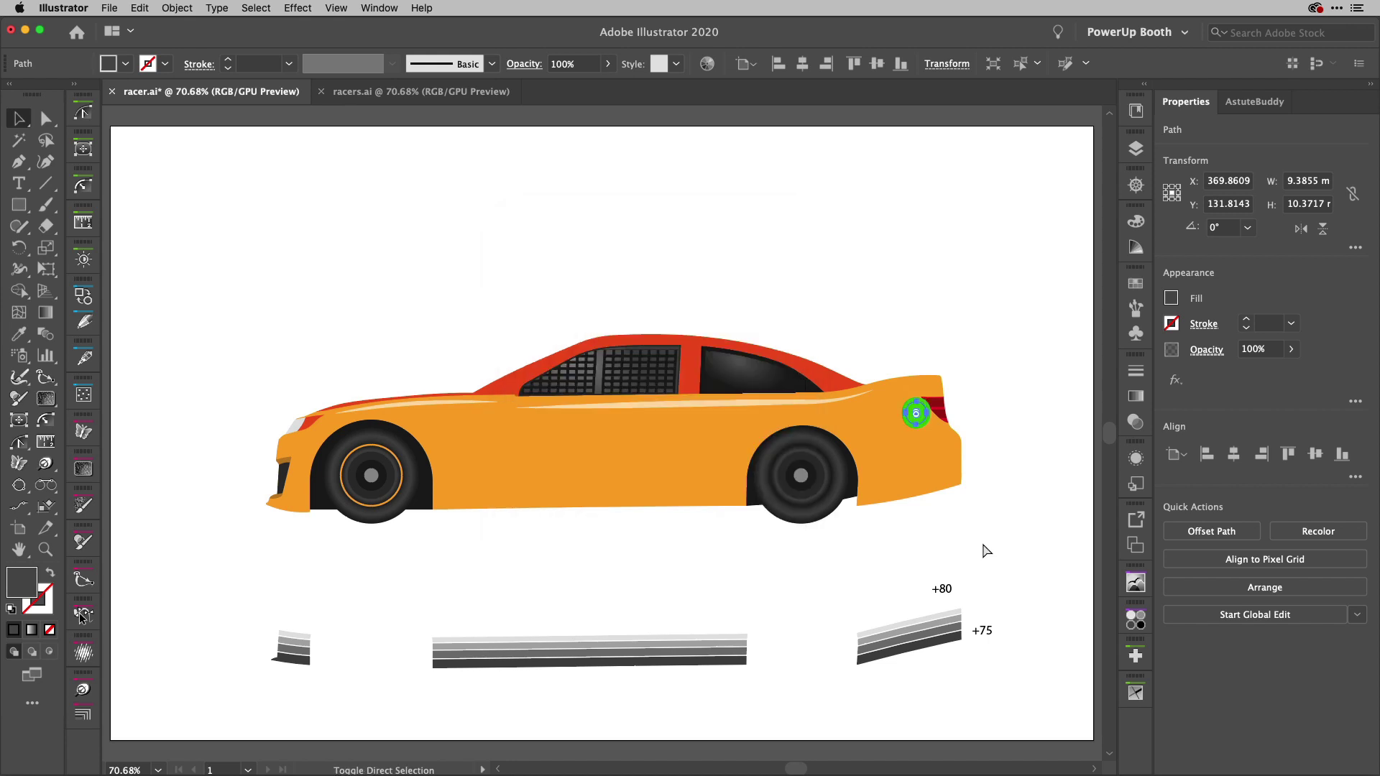
Set the dark circle's blending mode to Multiply and its opacity to 47%
{"action": "left_click", "coordinate": [1209, 353]}
{"action": "left_click", "coordinate": [1090, 382]}
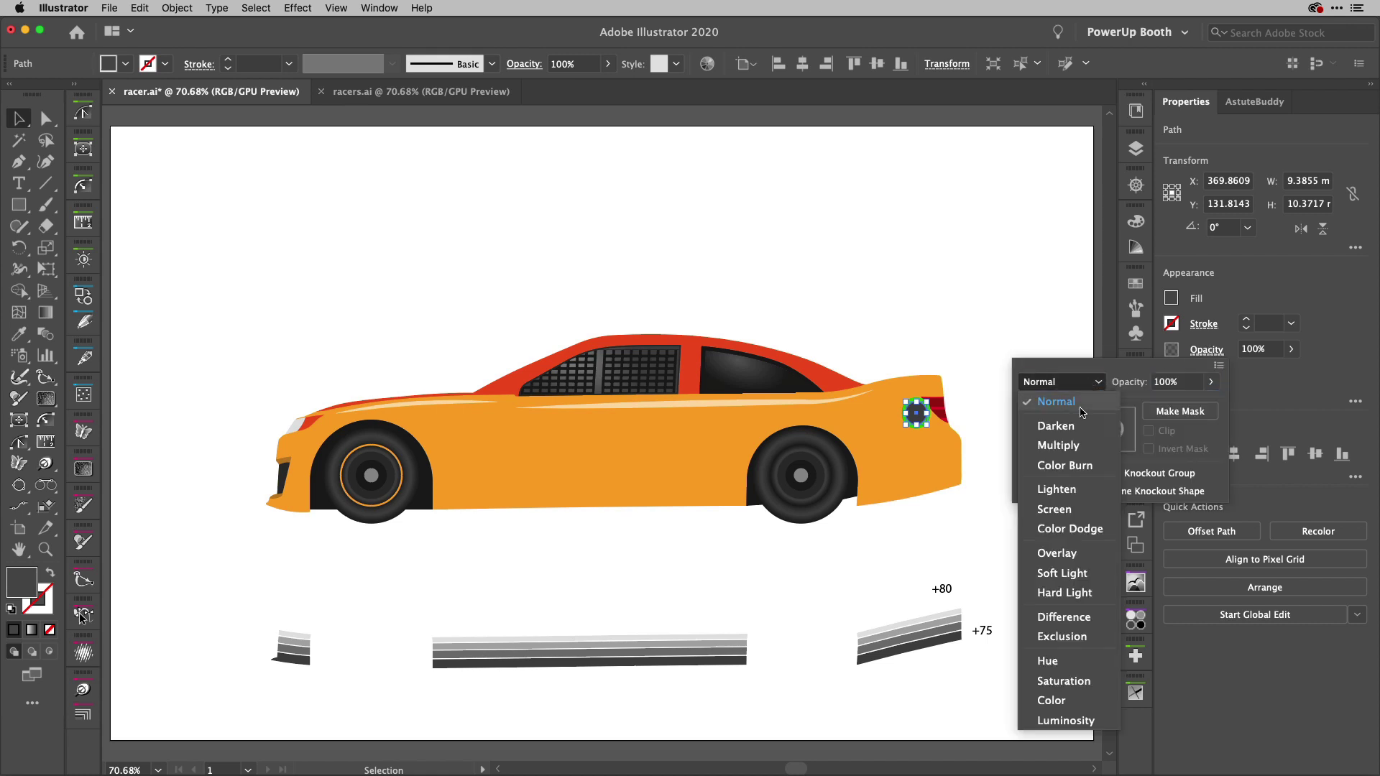
{"action": "left_click", "coordinate": [1078, 445]}
{"action": "left_click", "coordinate": [1209, 383]}
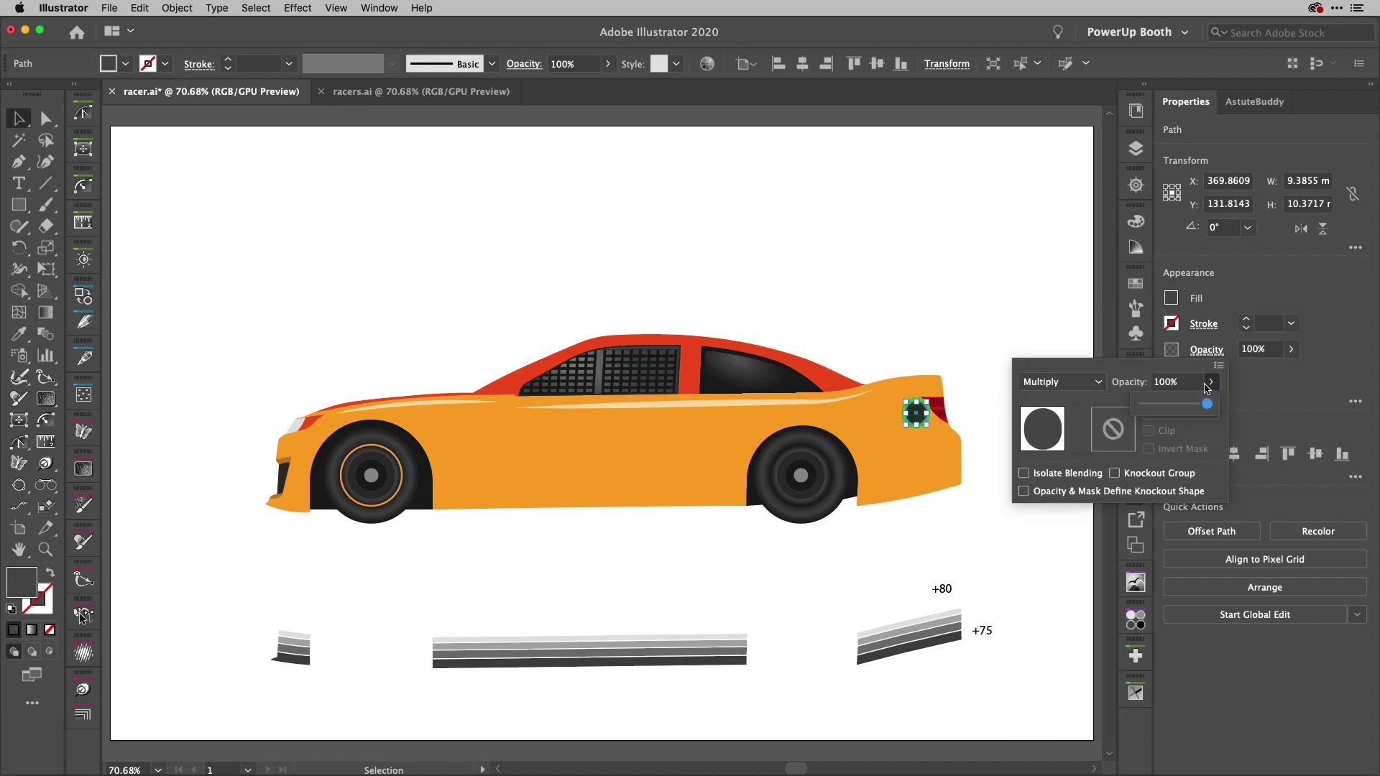
{"action": "left_click_drag", "start_coordinate": [1206, 406], "coordinate": [1176, 408]}
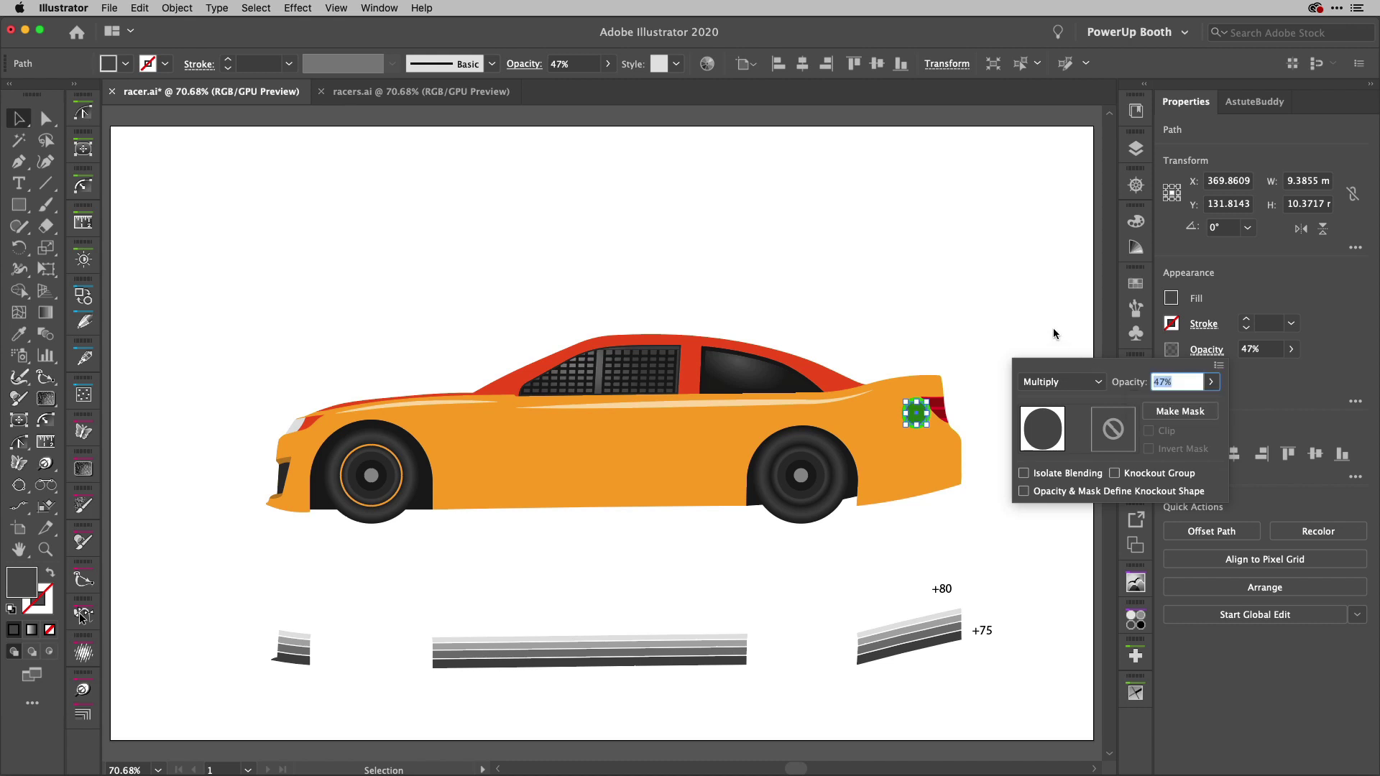
{"action": "left_click", "coordinate": [1033, 328]}
Delete the +80 offset note below the rear of the car
{"action": "left_click", "coordinate": [1026, 356]}
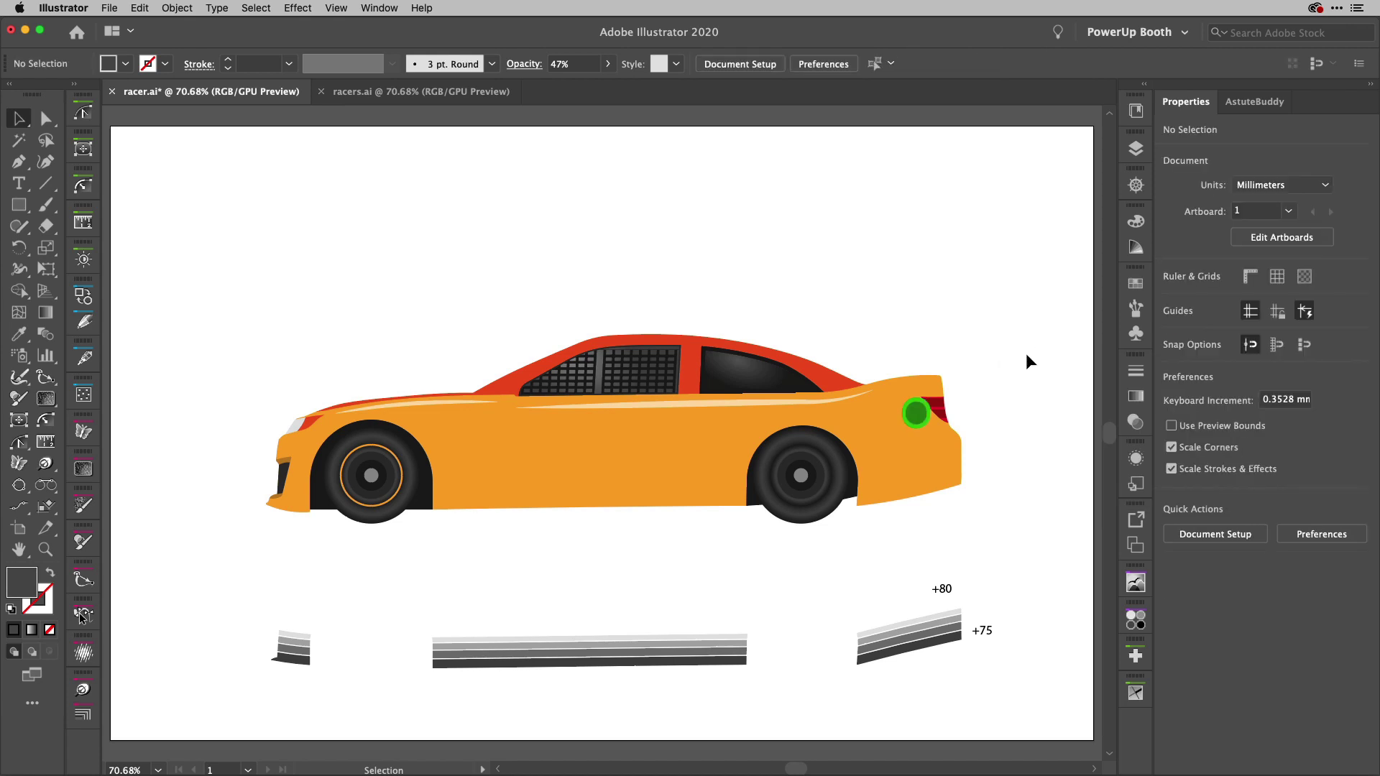
{"action": "left_click", "coordinate": [942, 590]}
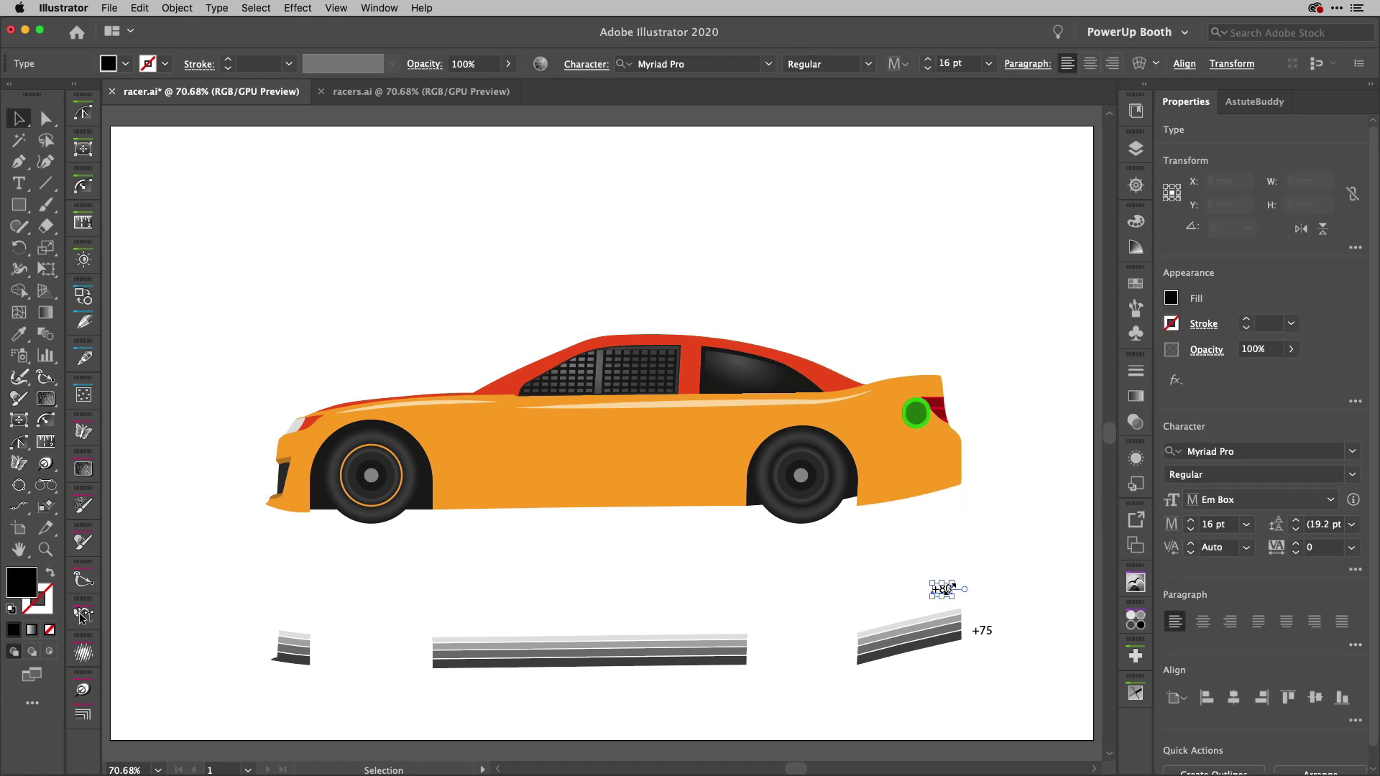
{"action": "key", "text": "Delete"}
Move the grey stripe group below the car 0 mm horizontally and -75 mm vertically onto the lower body
{"action": "left_click", "coordinate": [918, 639]}
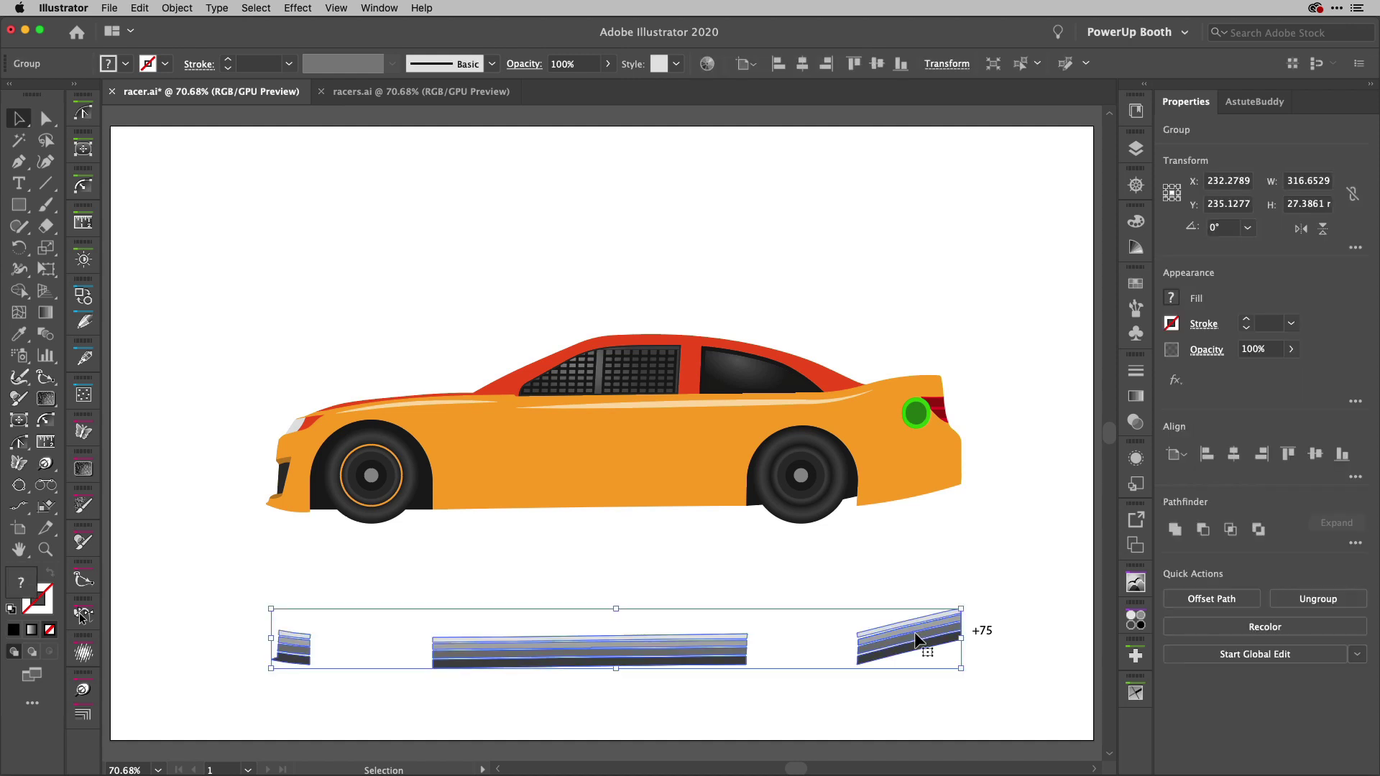
{"action": "key", "text": "Return"}
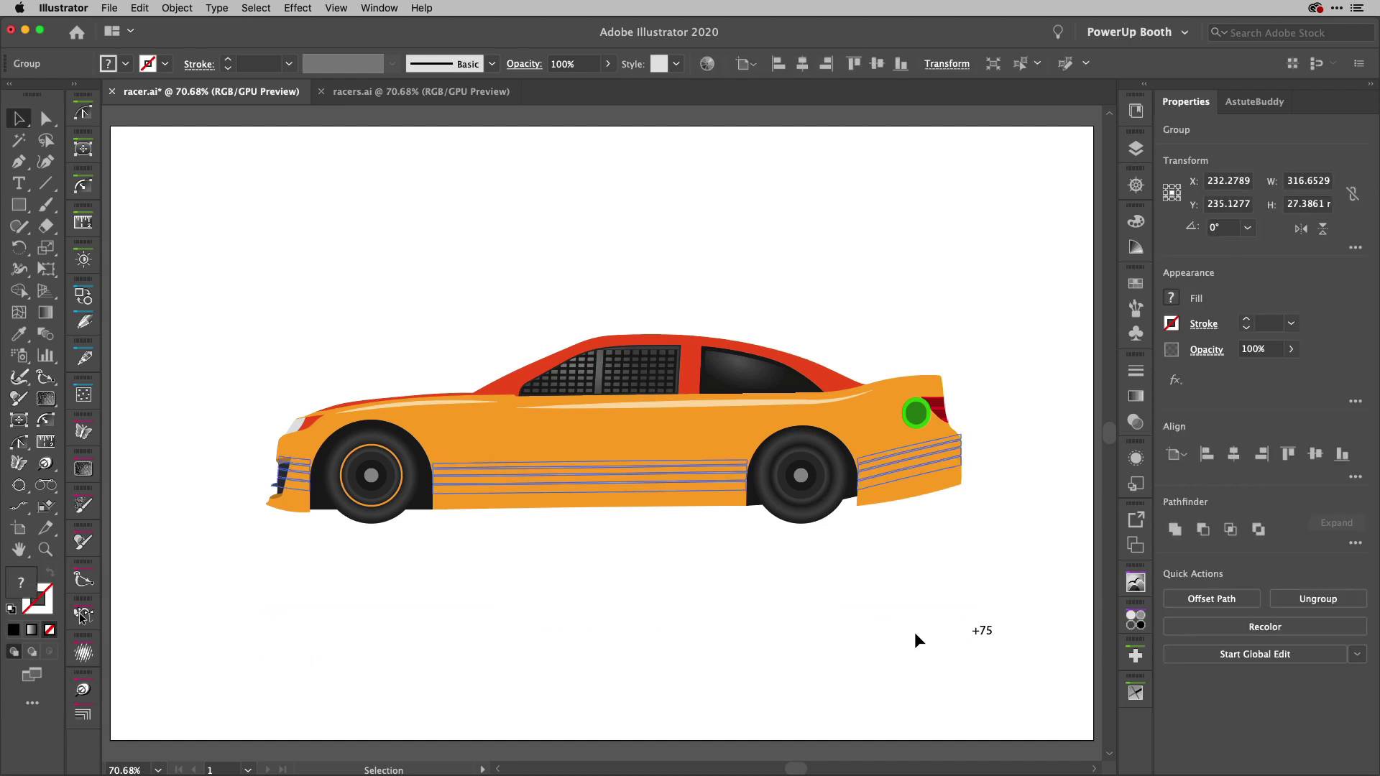
{"action": "key", "text": "Tab"}
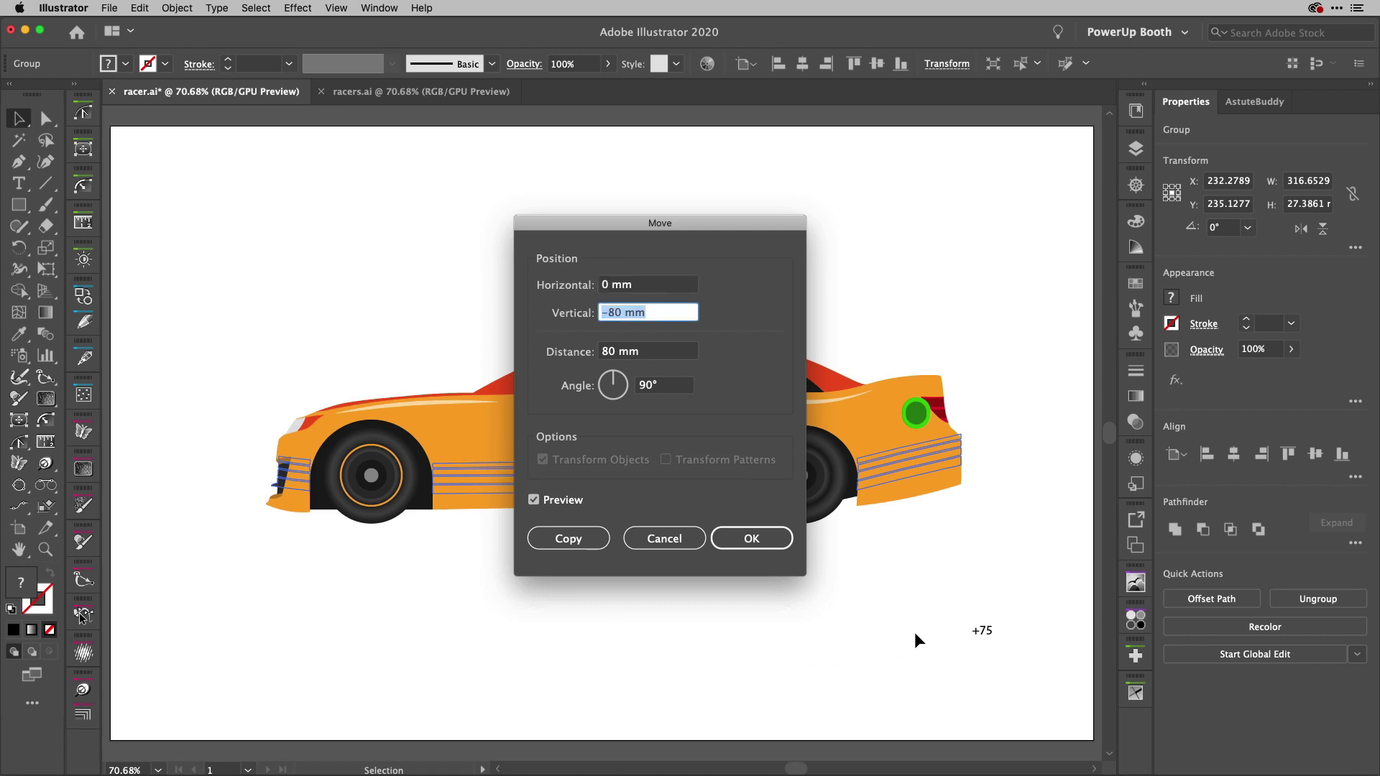
{"action": "type", "text": "-75"}
{"action": "key", "text": "Tab"}
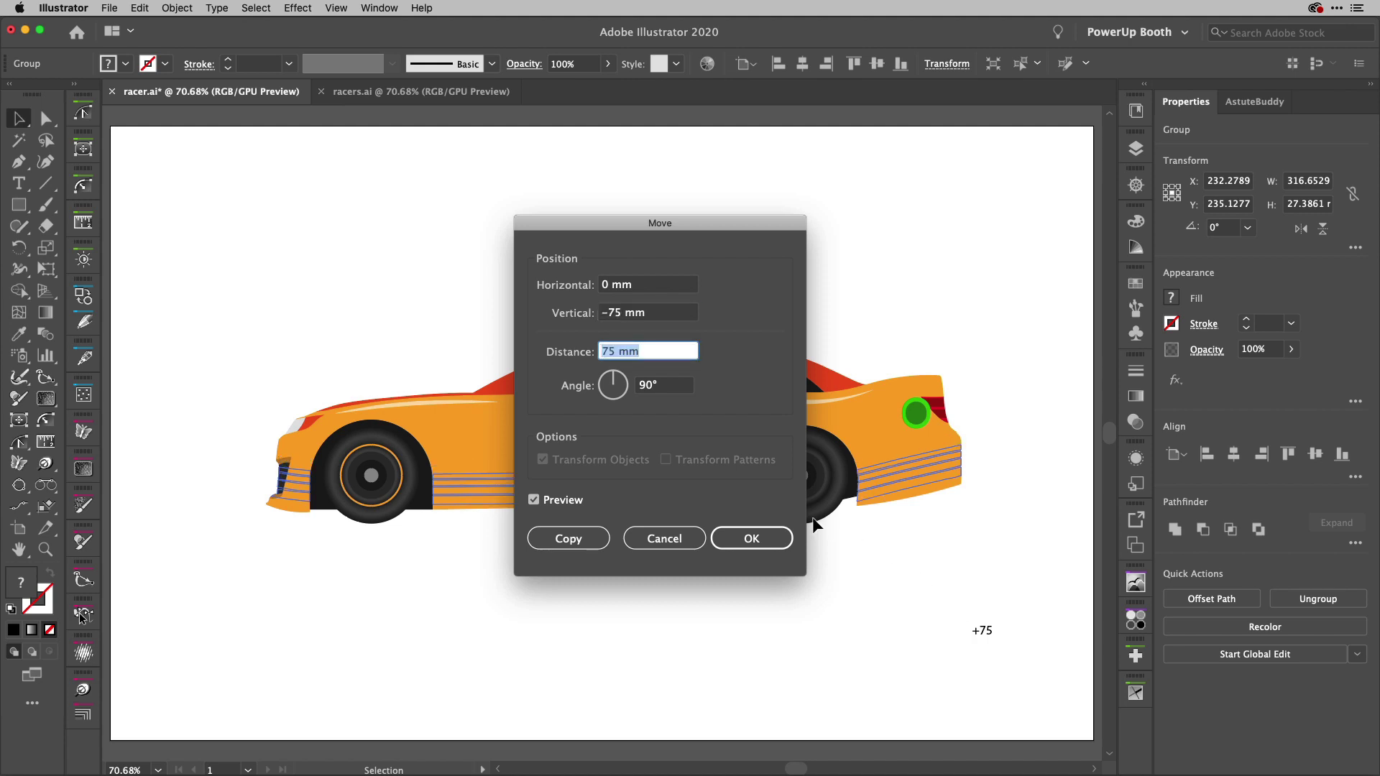
{"action": "left_click", "coordinate": [761, 544]}
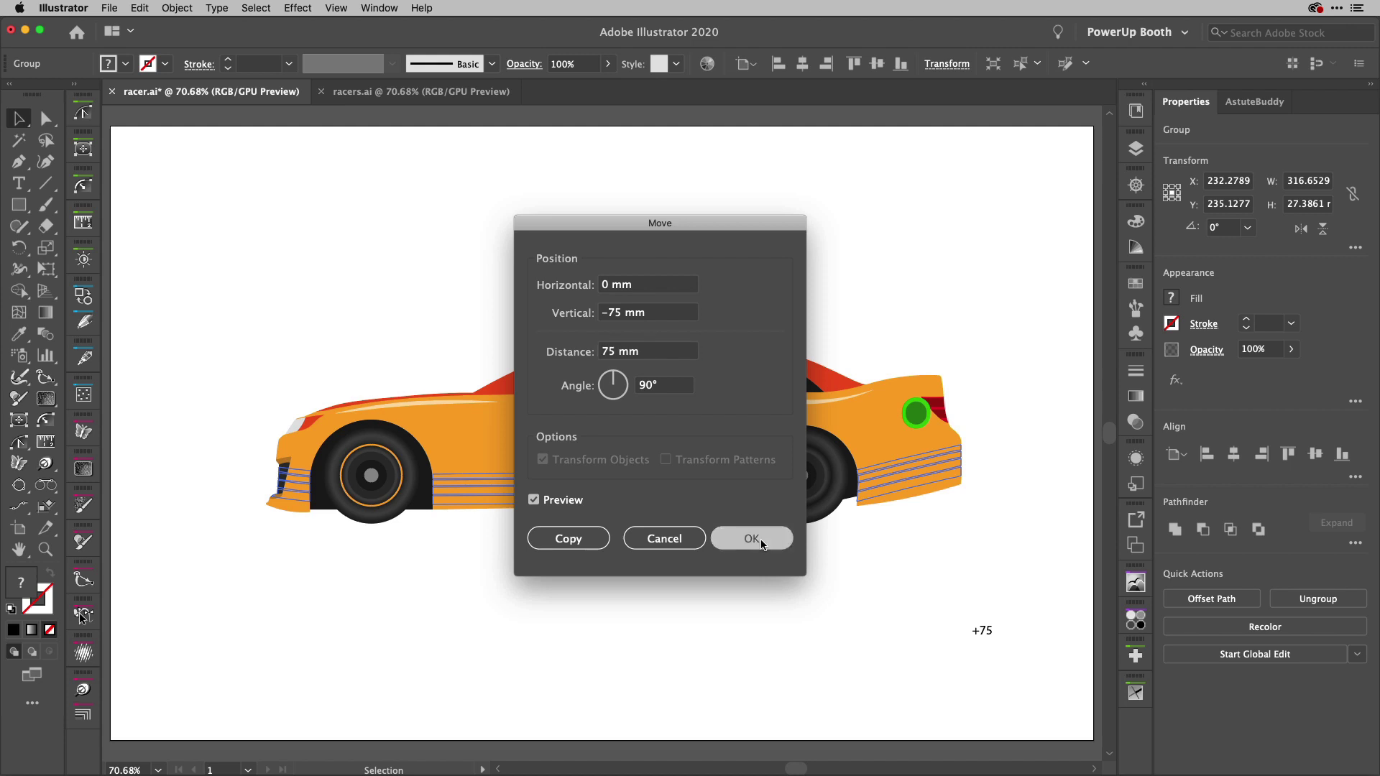
Delete the +75 offset note below the rear of the car
{"action": "key", "text": "super"}
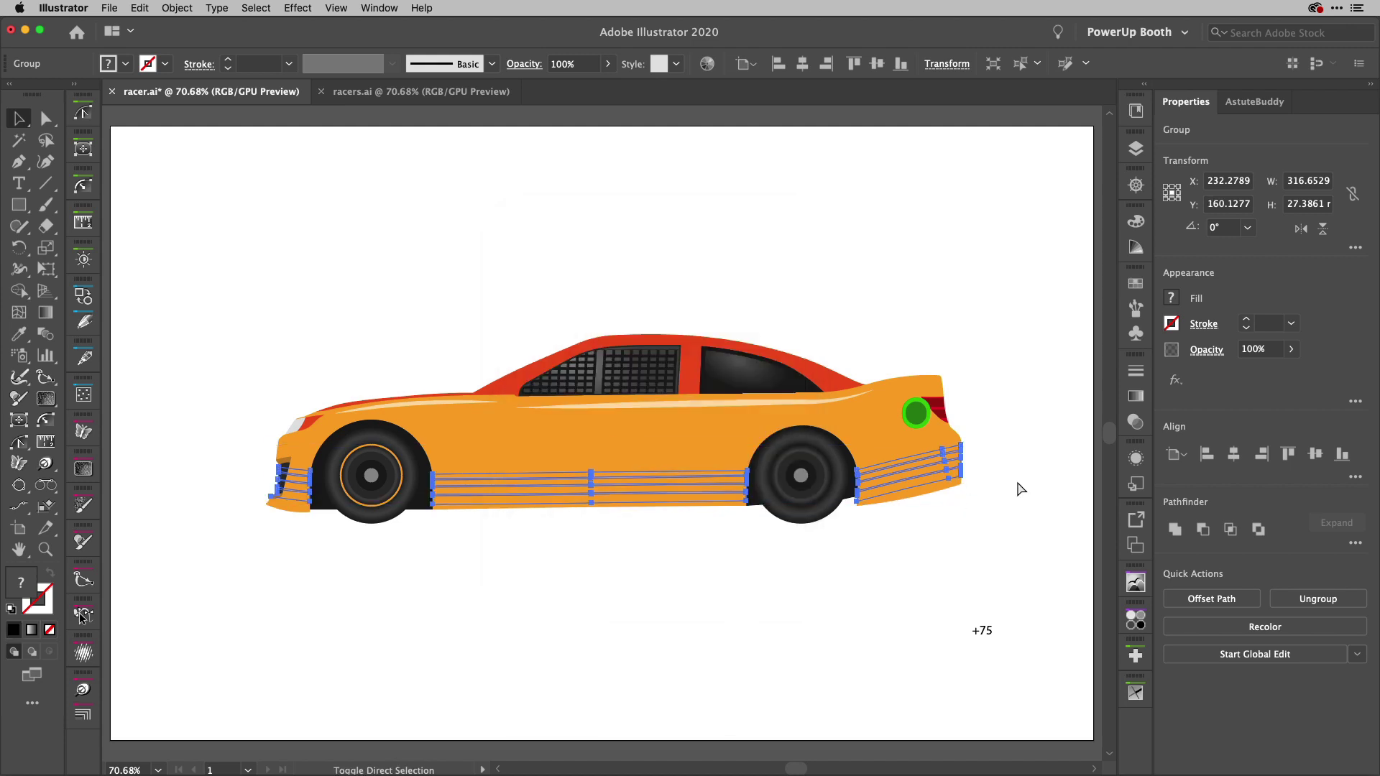
{"action": "left_click", "coordinate": [984, 631]}
{"action": "key", "text": "Delete"}
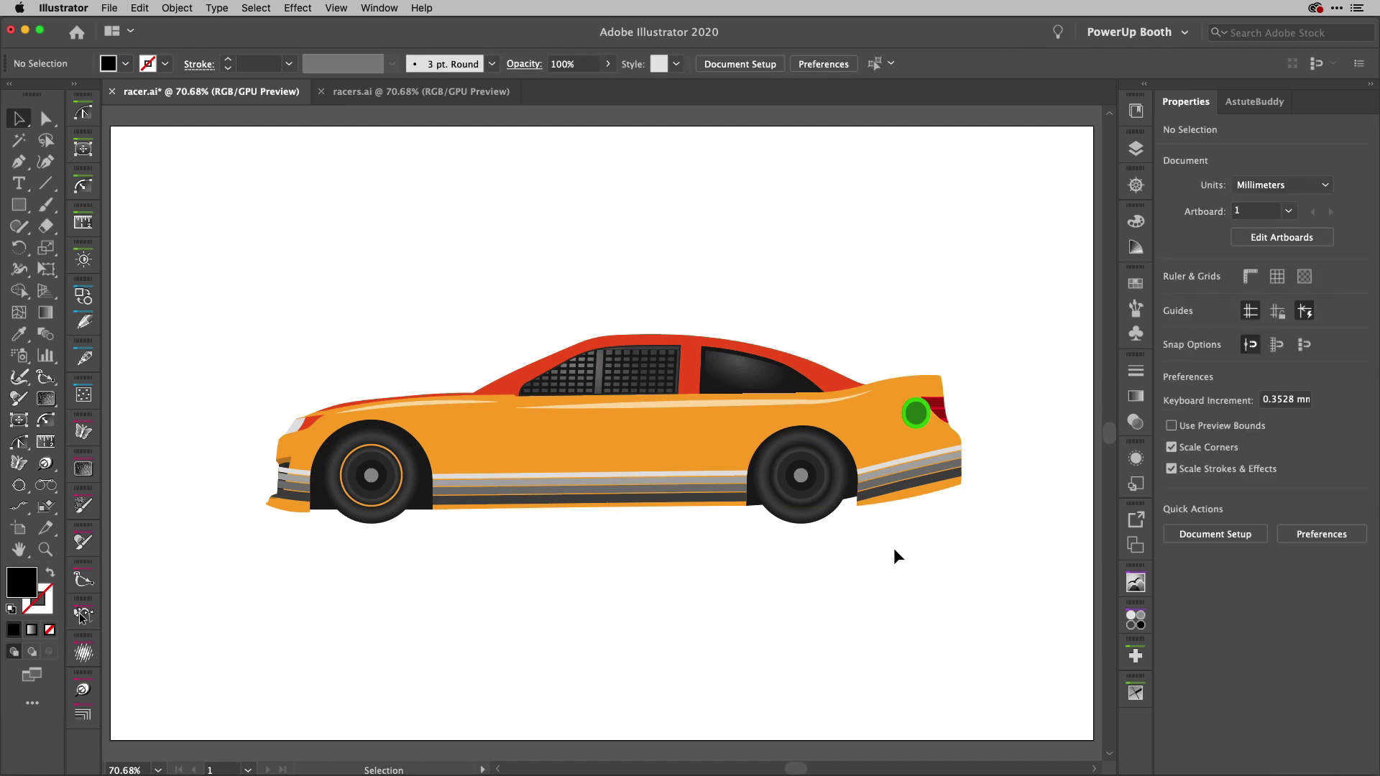
Bring the dark front grille and its brown shadow shape to the front, above the grey stripes
{"action": "left_click", "coordinate": [907, 473]}
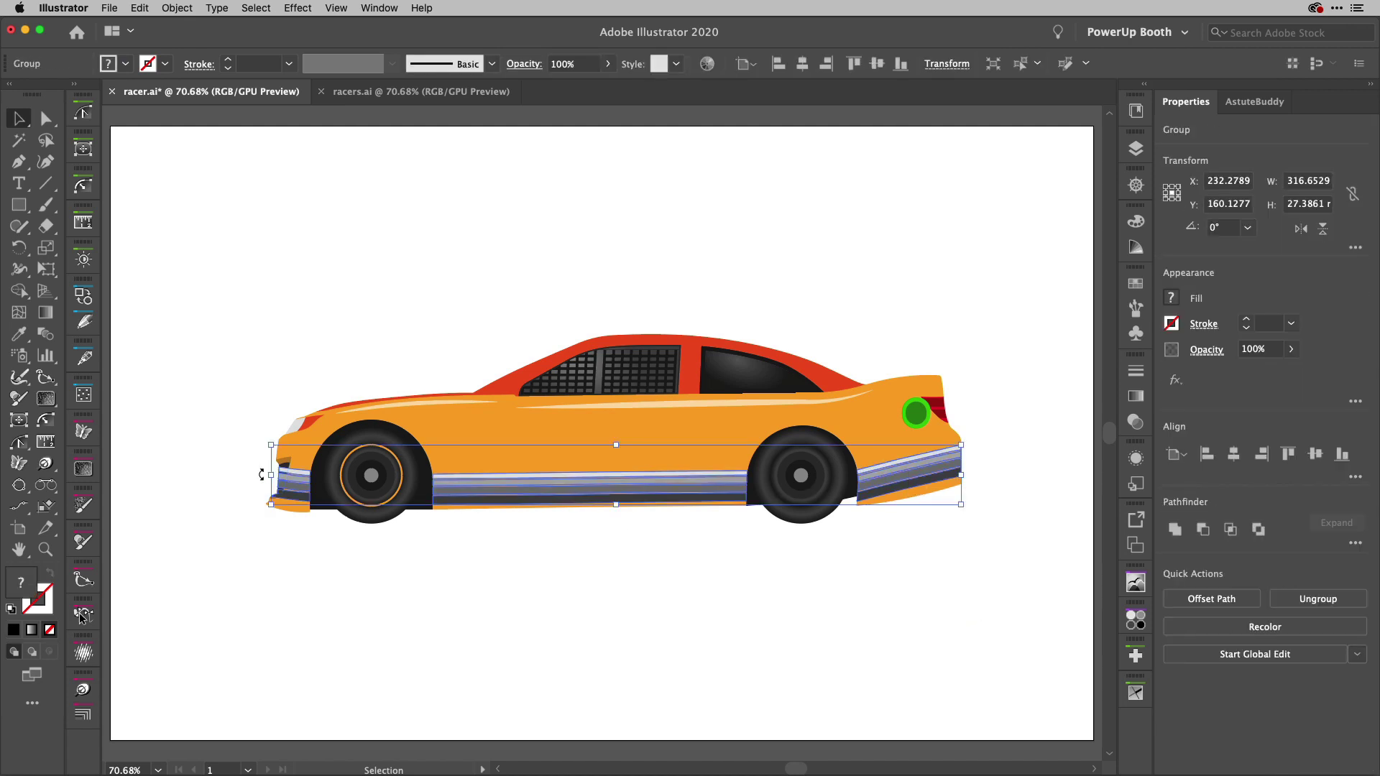
{"action": "scroll", "coordinate": [257, 473], "scroll_direction": "up", "scroll_amount": 5}
{"action": "scroll", "coordinate": [257, 473], "scroll_direction": "up", "scroll_amount": 2}
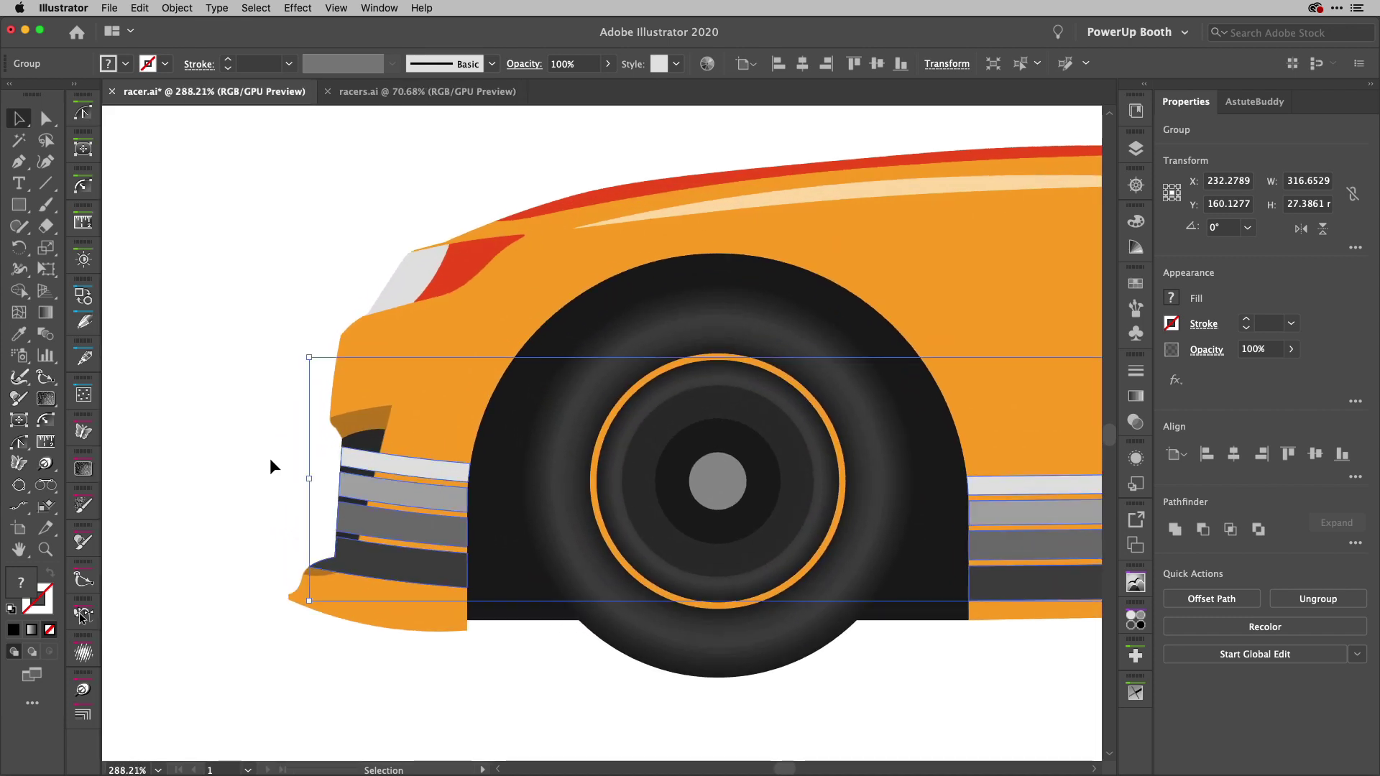
{"action": "left_click", "coordinate": [376, 445]}
{"action": "left_click", "coordinate": [374, 411], "text": "shift"}
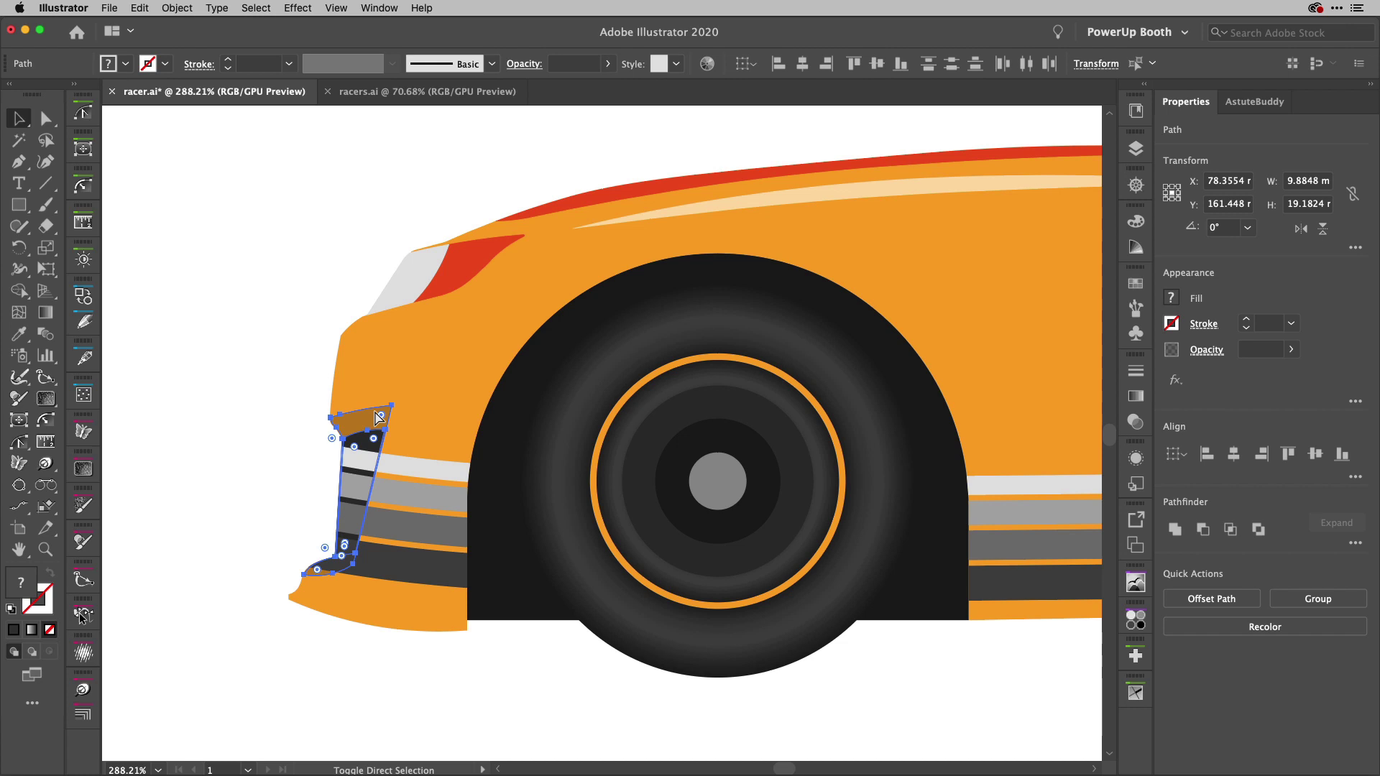
{"action": "key", "text": "super+shift+bracketright"}
{"action": "left_click", "coordinate": [238, 386]}
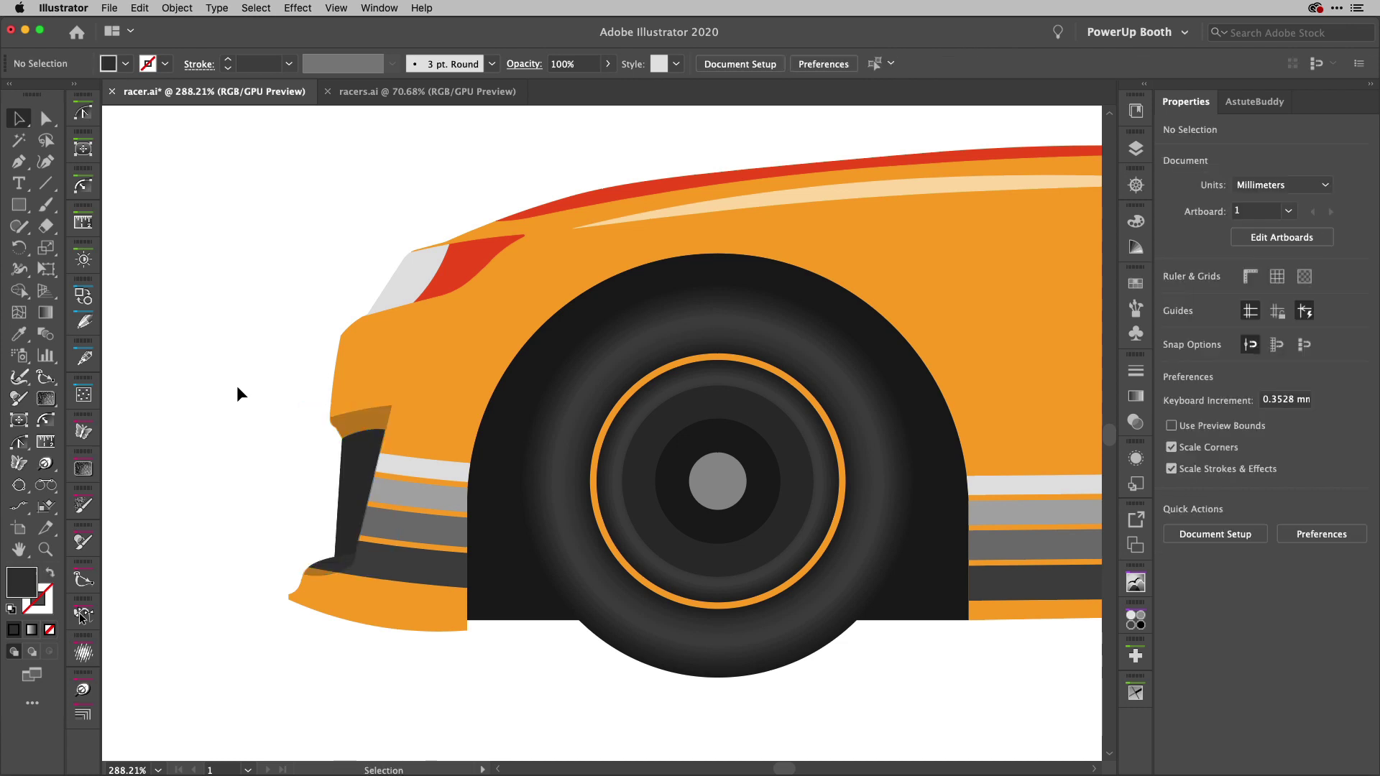
Set the blending mode of the grey stripe group along the lower body to Overlay
{"action": "scroll", "coordinate": [493, 431], "scroll_direction": "down", "scroll_amount": 5}
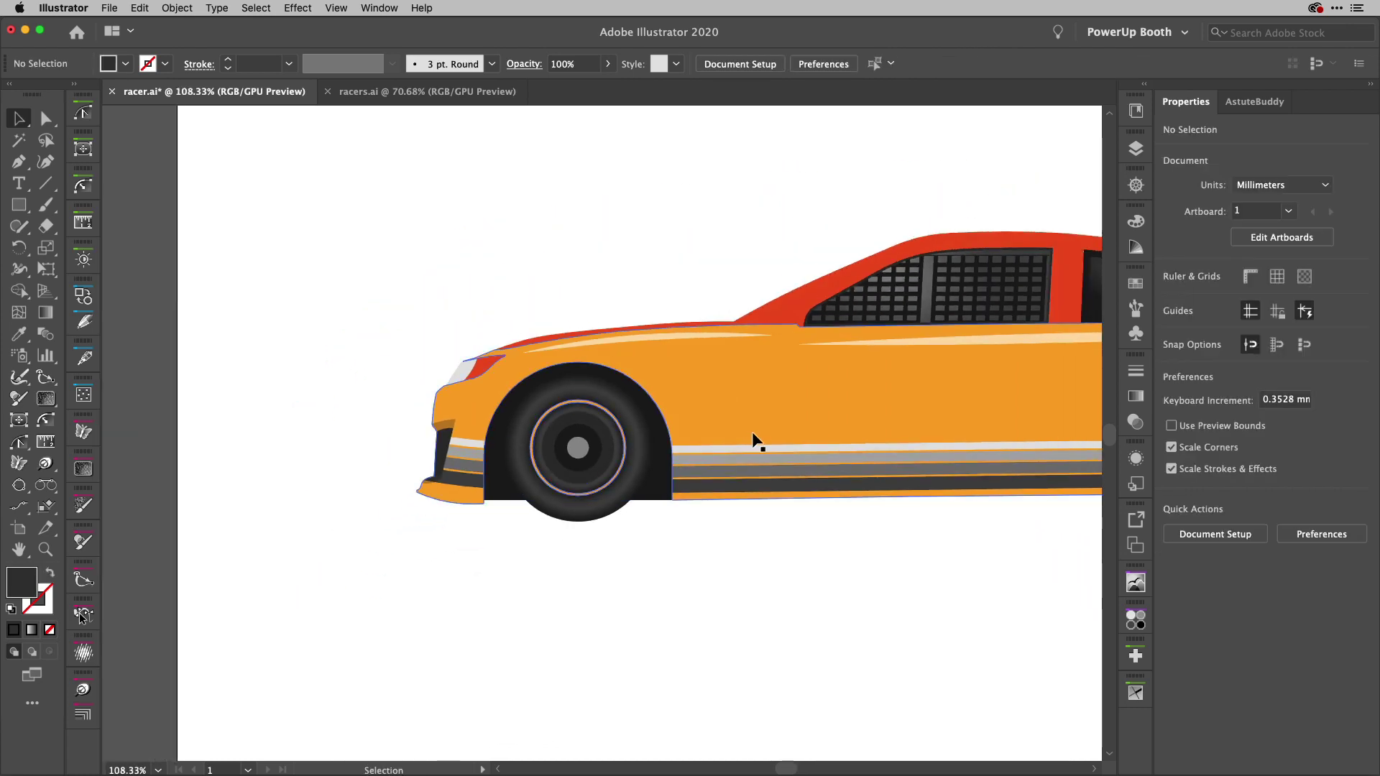
{"action": "left_click", "coordinate": [957, 471]}
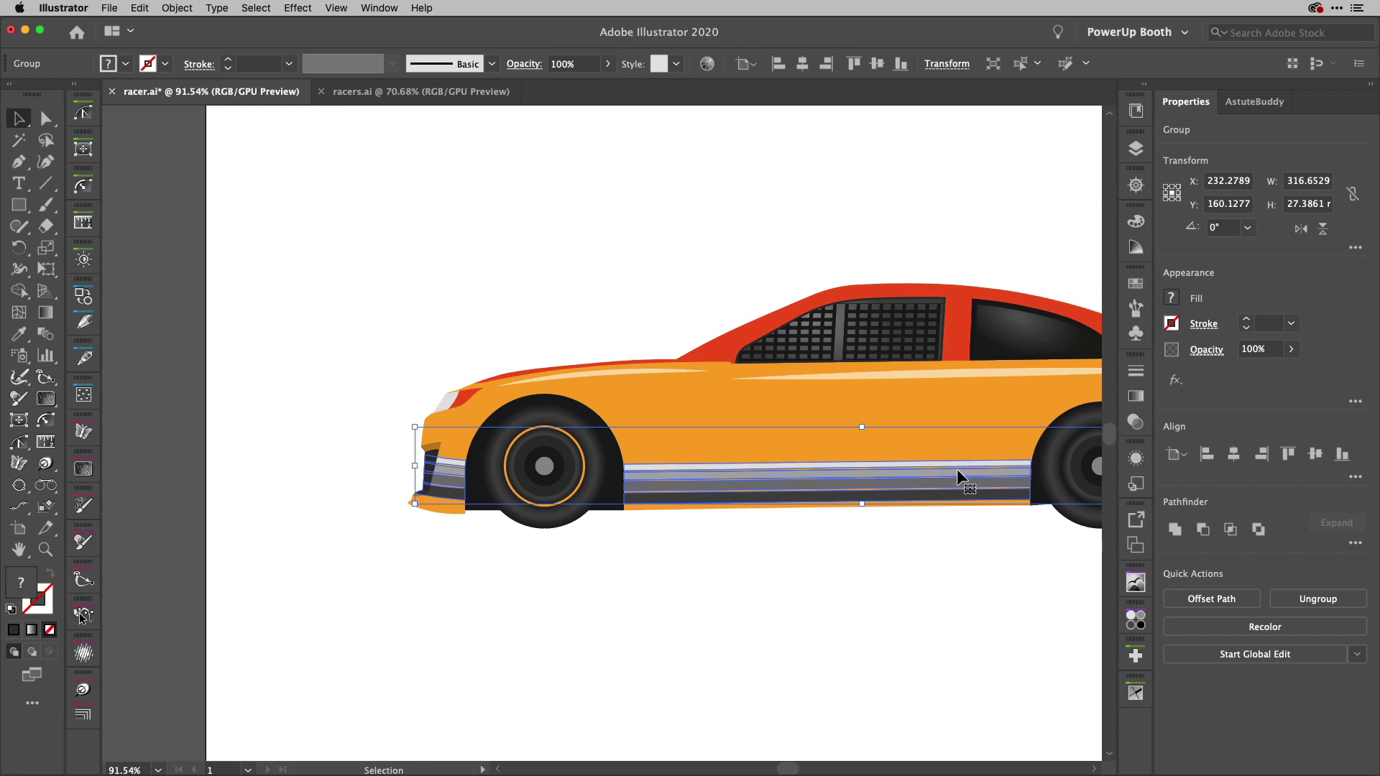
{"action": "scroll", "coordinate": [958, 480], "scroll_direction": "up", "scroll_amount": 3}
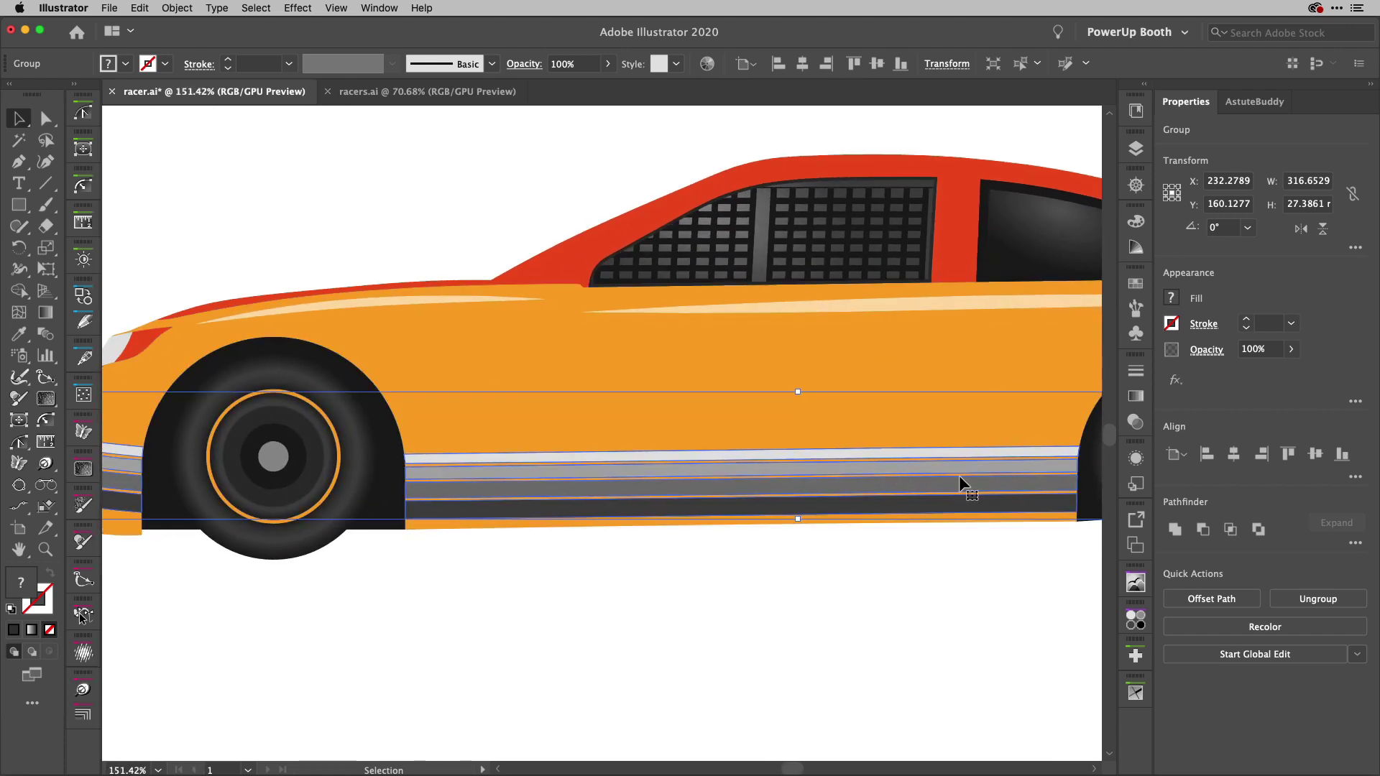
{"action": "scroll", "coordinate": [959, 478], "scroll_direction": "down", "scroll_amount": 2}
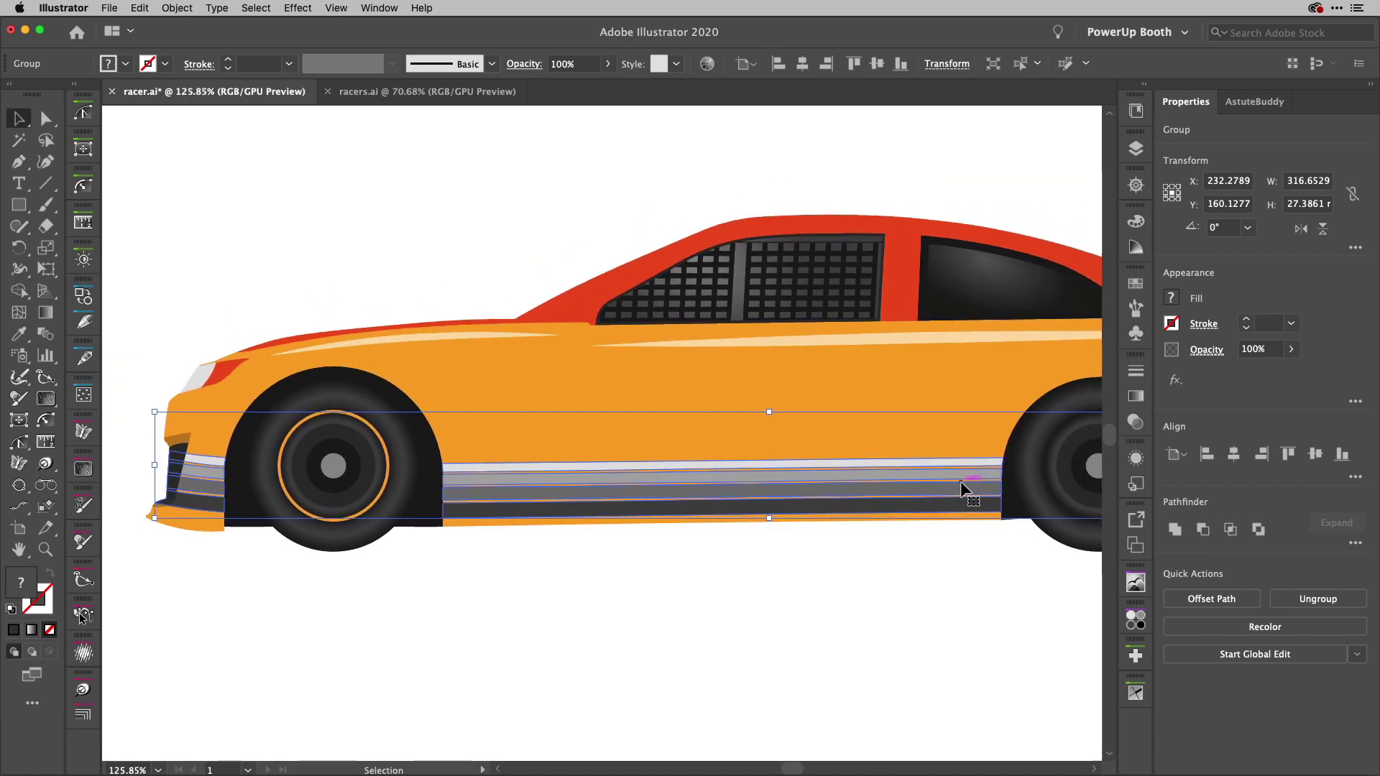
{"action": "scroll", "coordinate": [960, 481], "scroll_direction": "right", "scroll_amount": 1}
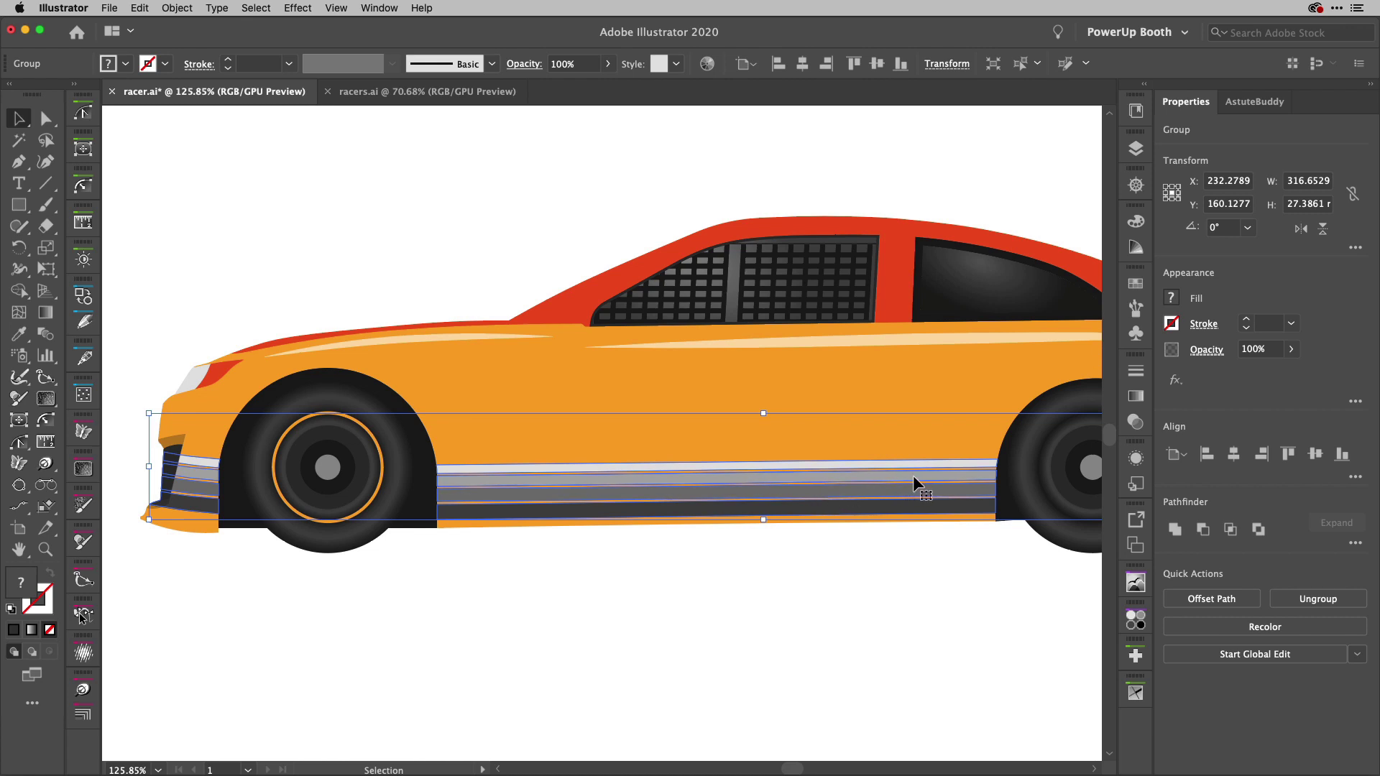
{"action": "left_click", "coordinate": [1206, 352]}
{"action": "left_click", "coordinate": [1098, 385]}
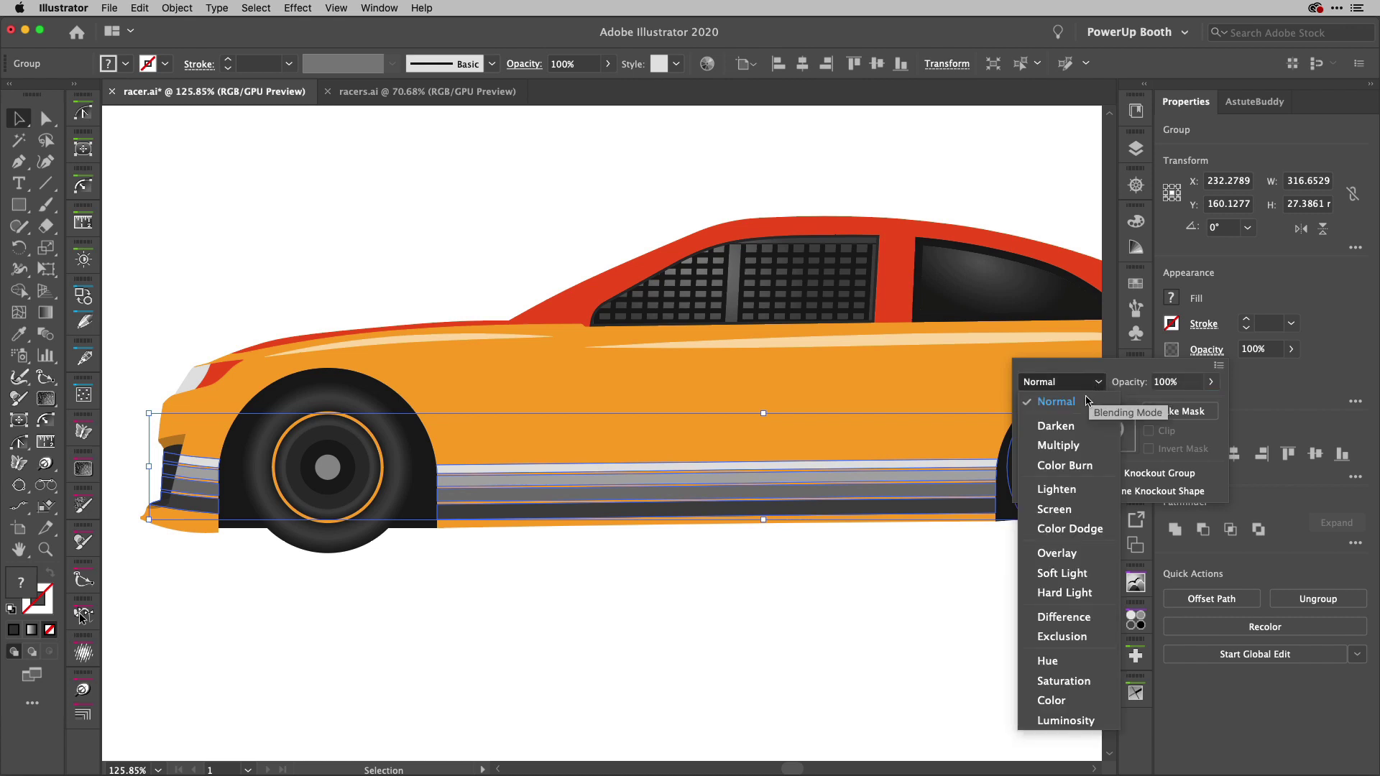
{"action": "left_click", "coordinate": [1070, 554]}
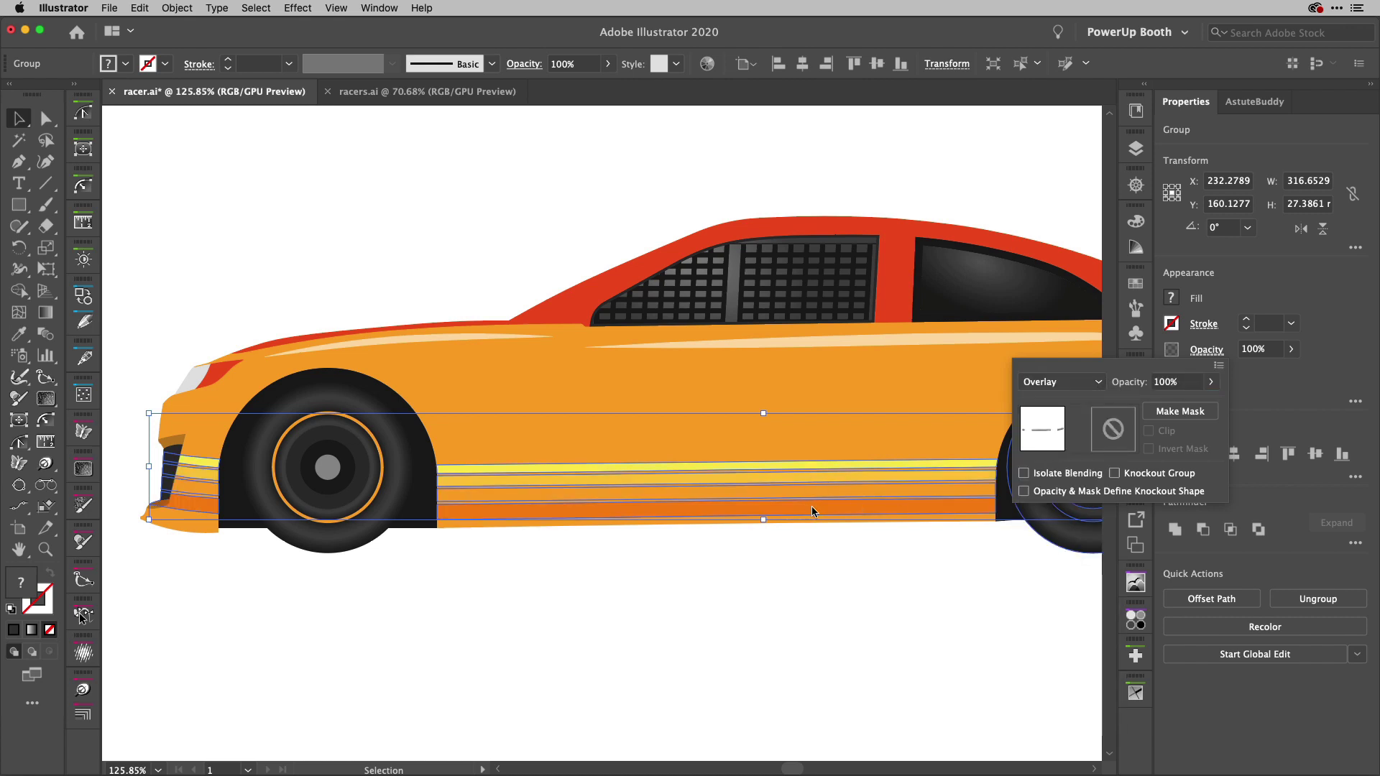
Lower the stripe group's opacity to 85% and deselect it
{"action": "left_click", "coordinate": [1211, 381]}
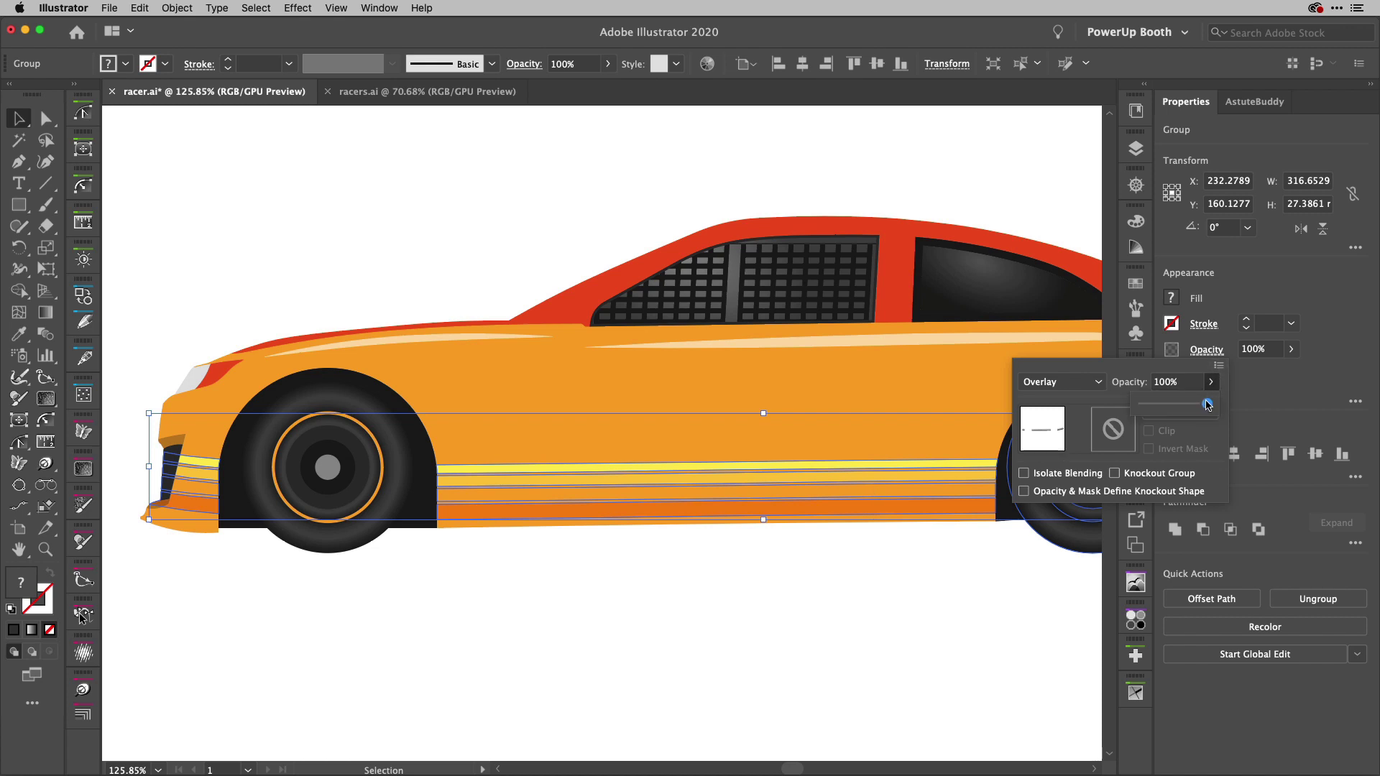
{"action": "left_click_drag", "start_coordinate": [1207, 405], "coordinate": [1198, 406]}
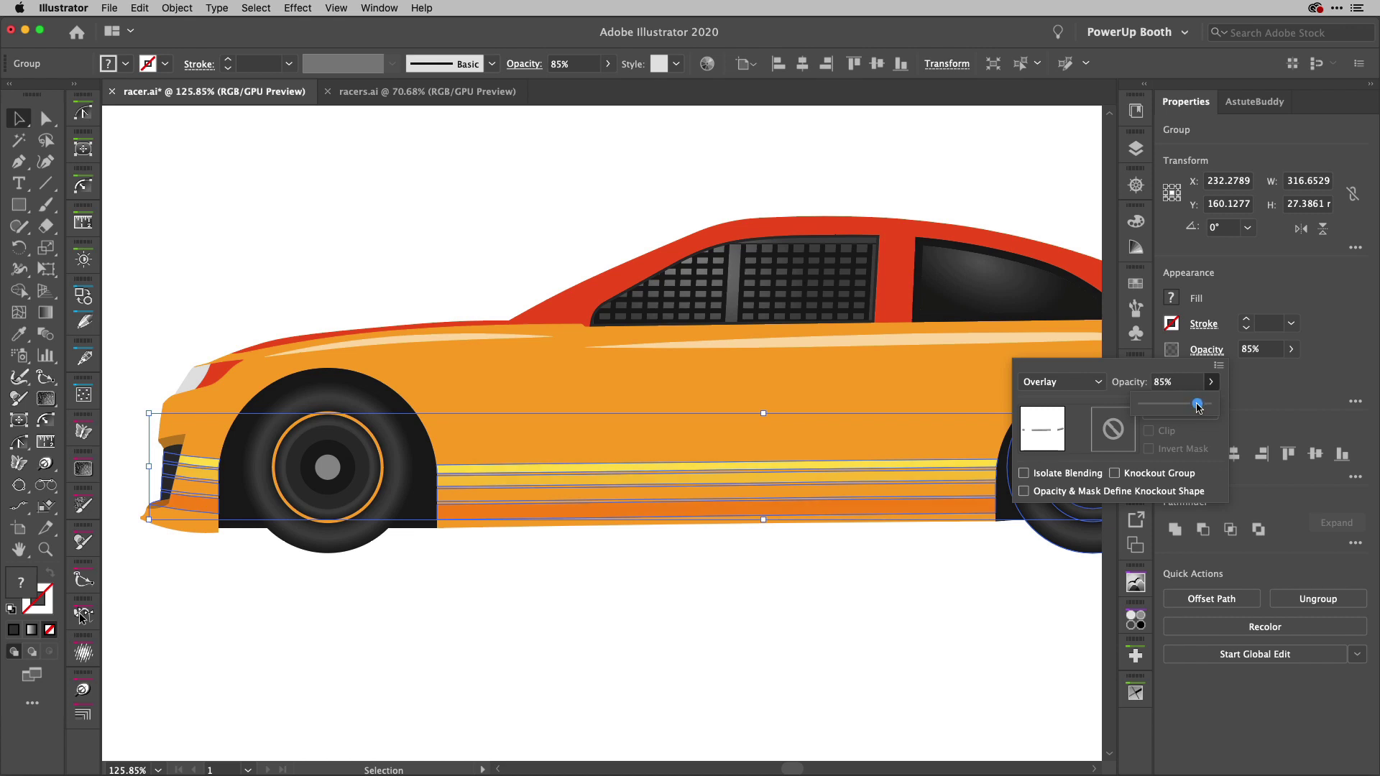
{"action": "left_click", "coordinate": [1265, 385]}
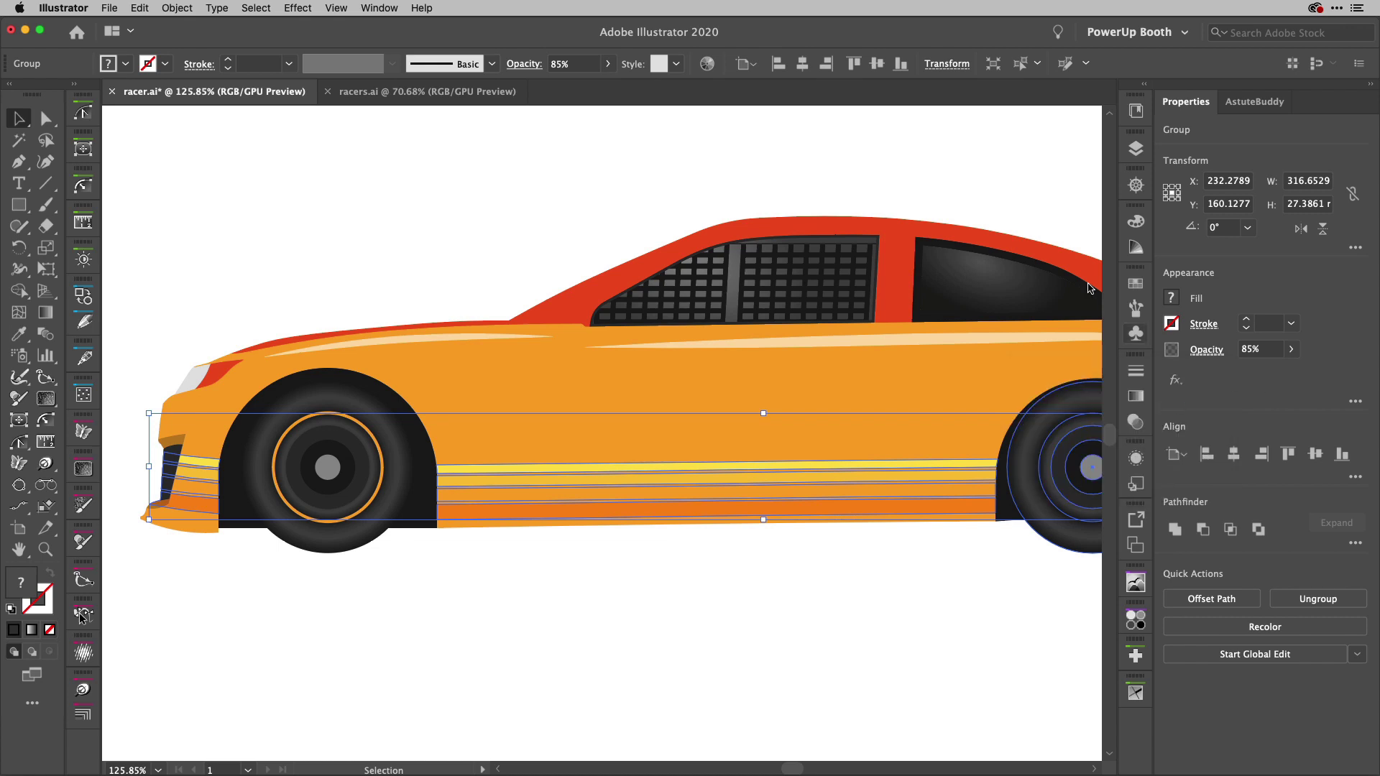
{"action": "left_click", "coordinate": [1036, 214]}
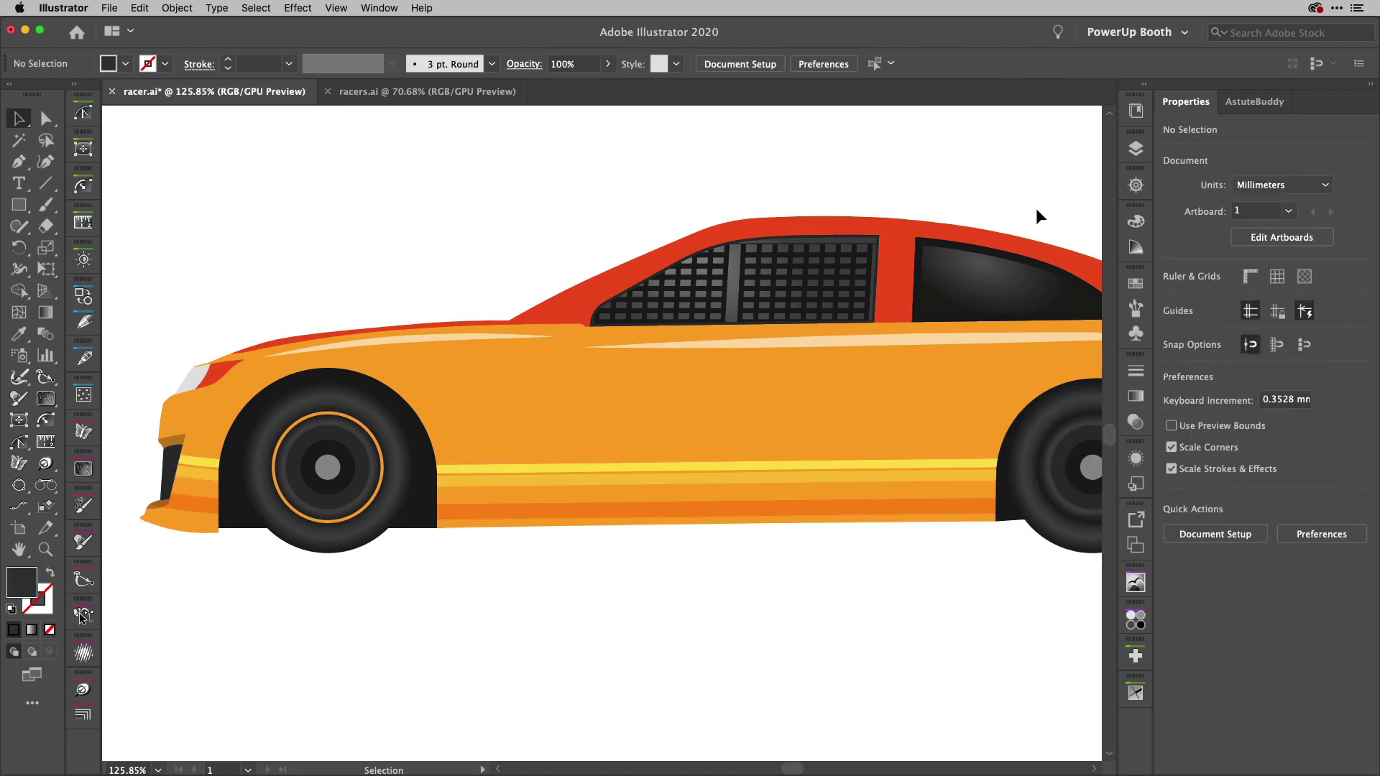
Raise the stripe group's opacity back to full and deselect it
{"action": "left_click", "coordinate": [926, 465]}
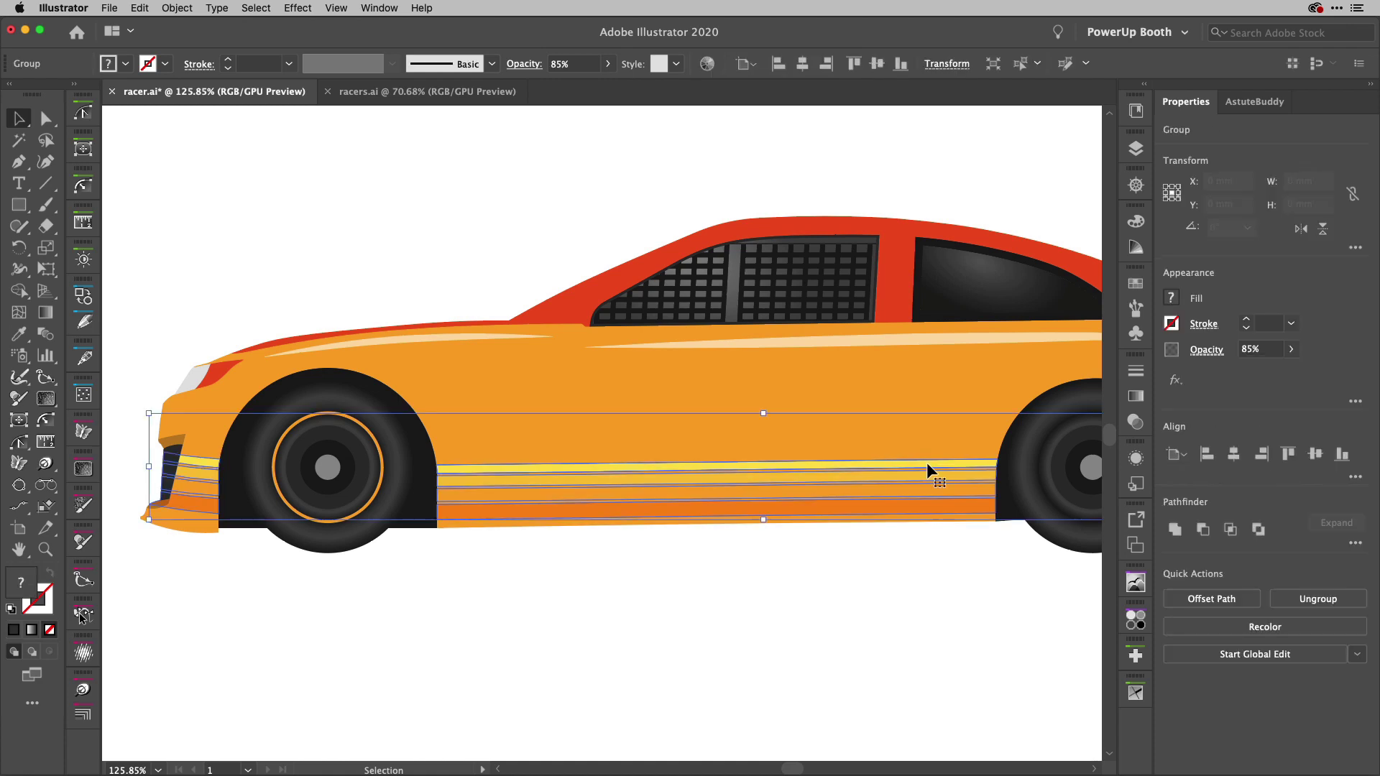
{"action": "left_click", "coordinate": [1290, 348]}
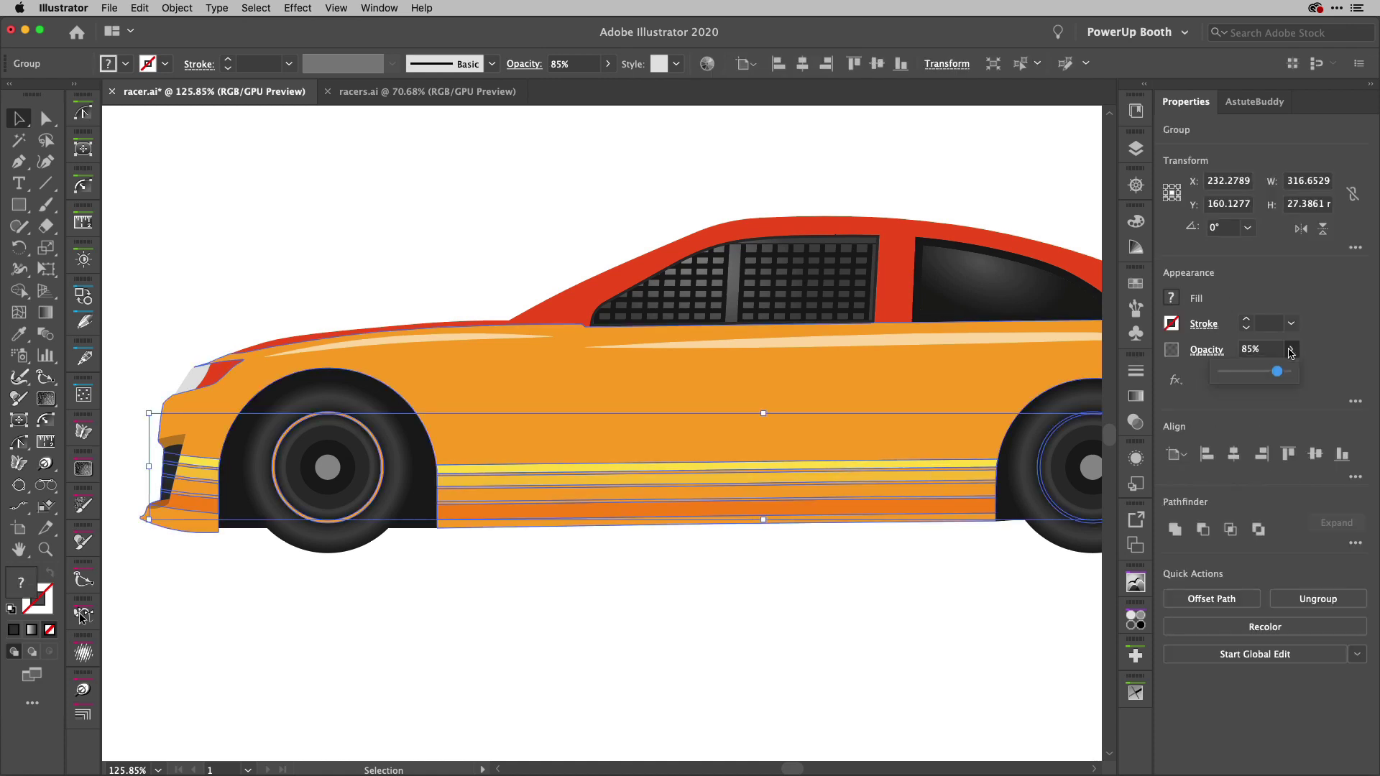
{"action": "left_click_drag", "start_coordinate": [1277, 372], "coordinate": [1302, 375]}
{"action": "left_click", "coordinate": [1062, 213]}
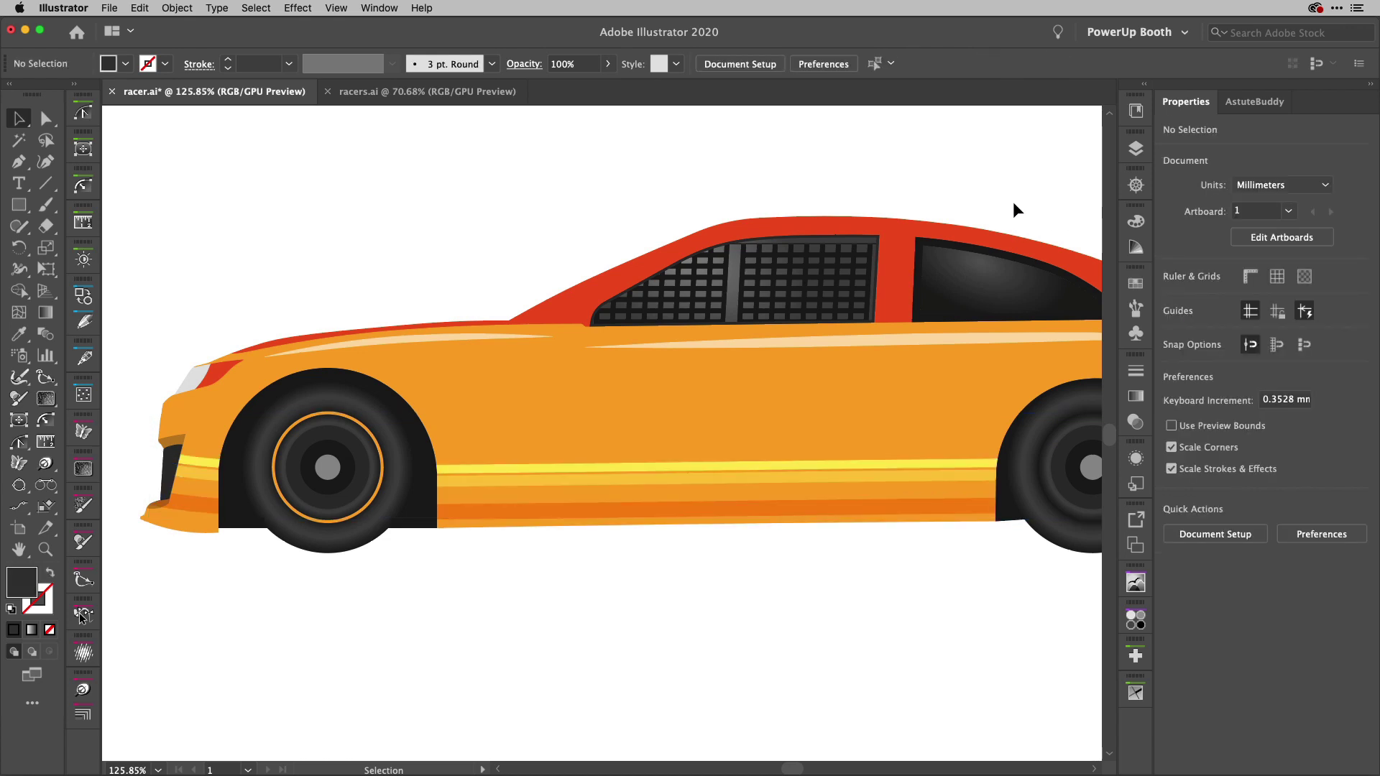
Pull the orange body panel up and away from the car, and undo the move
{"action": "key", "text": "super+0"}
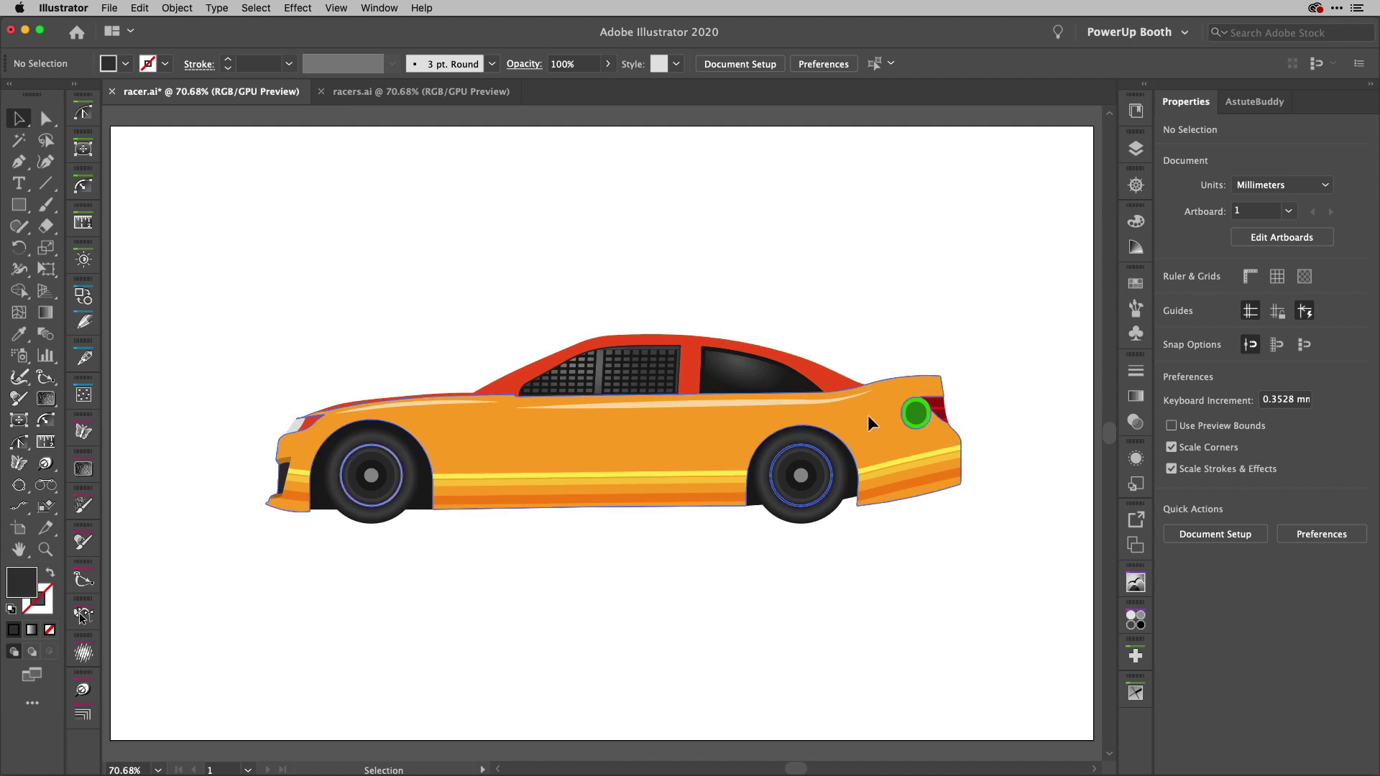
{"action": "left_click_drag", "start_coordinate": [868, 416], "coordinate": [950, 277]}
{"action": "key", "text": "a"}
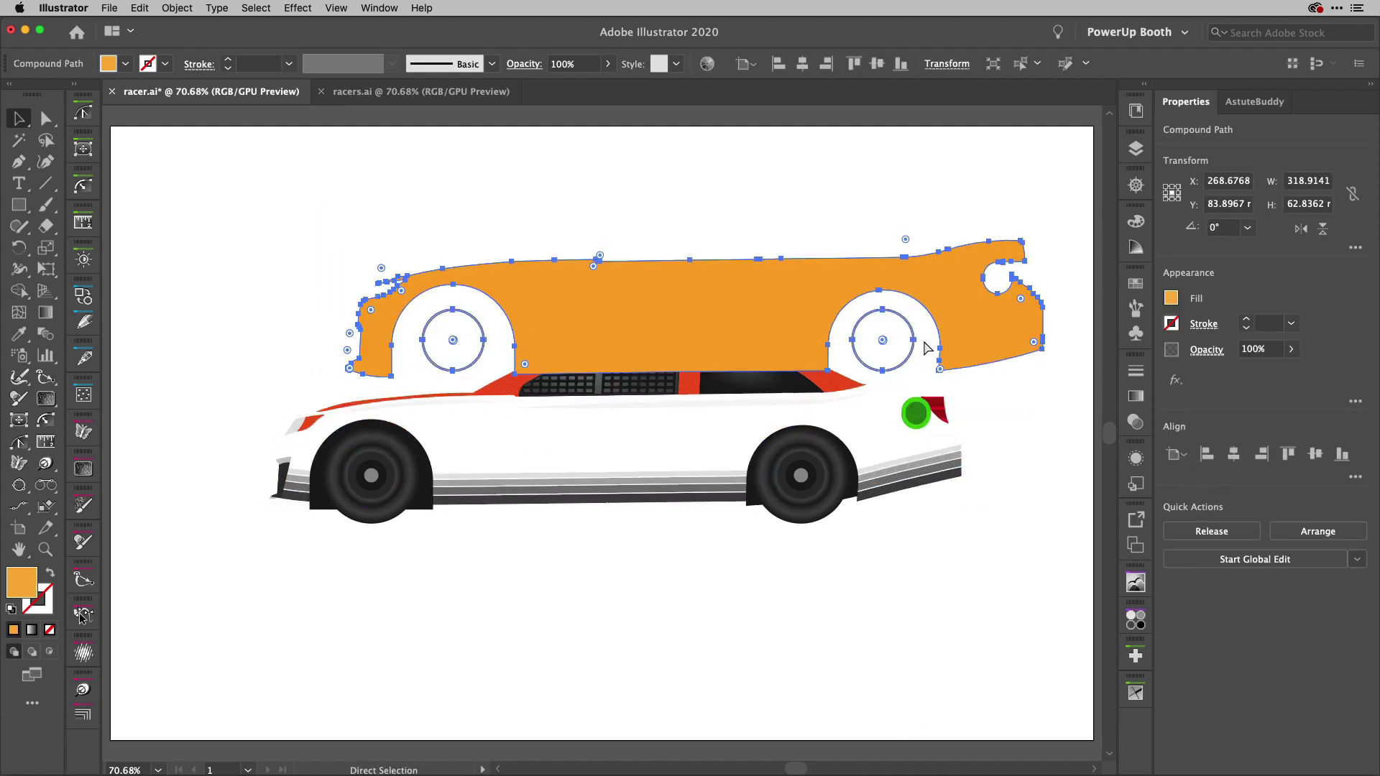
{"action": "key", "text": "super+z"}
{"action": "key", "text": "v"}
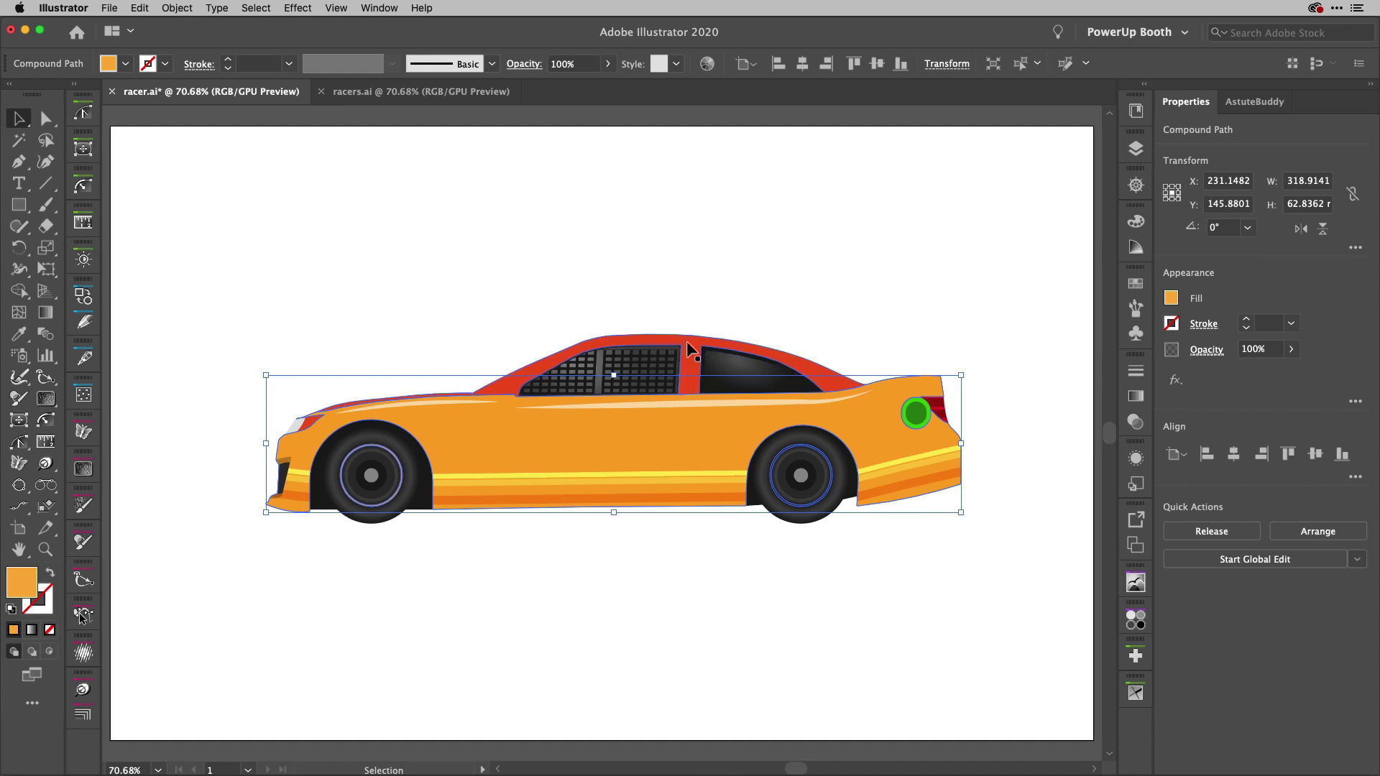
Lift the red roof panel off the car, and undo the move
{"action": "left_click_drag", "start_coordinate": [688, 339], "coordinate": [702, 289]}
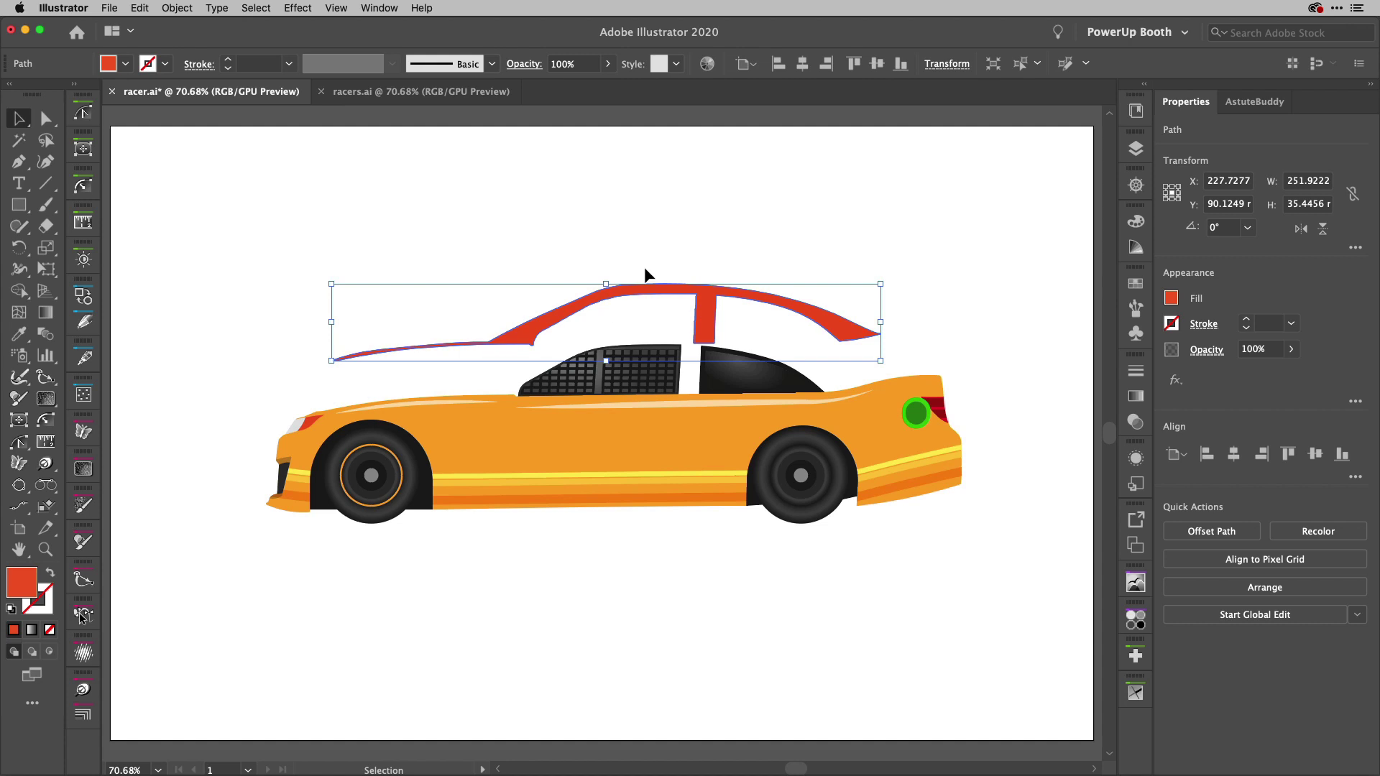
{"action": "key", "text": "a"}
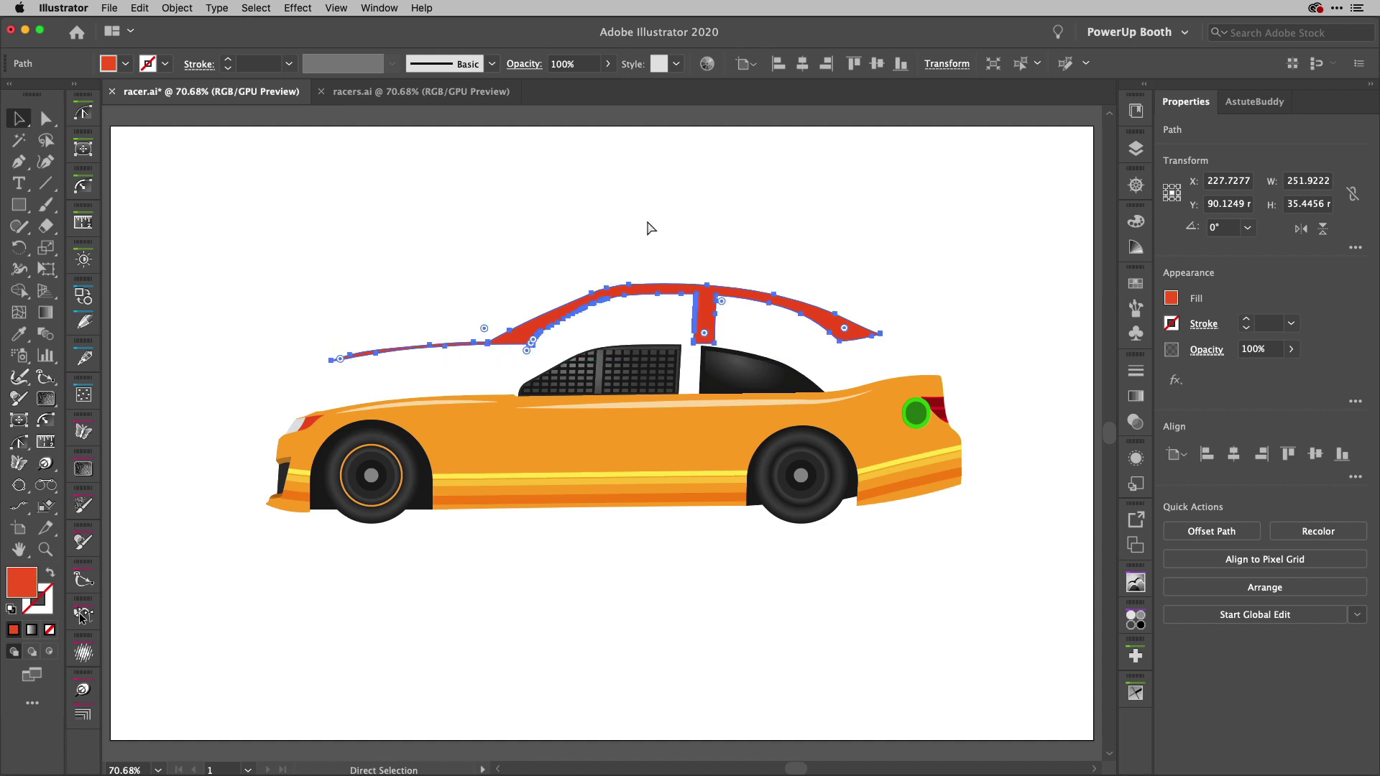
{"action": "key", "text": "super+z"}
{"action": "left_click", "coordinate": [610, 238]}
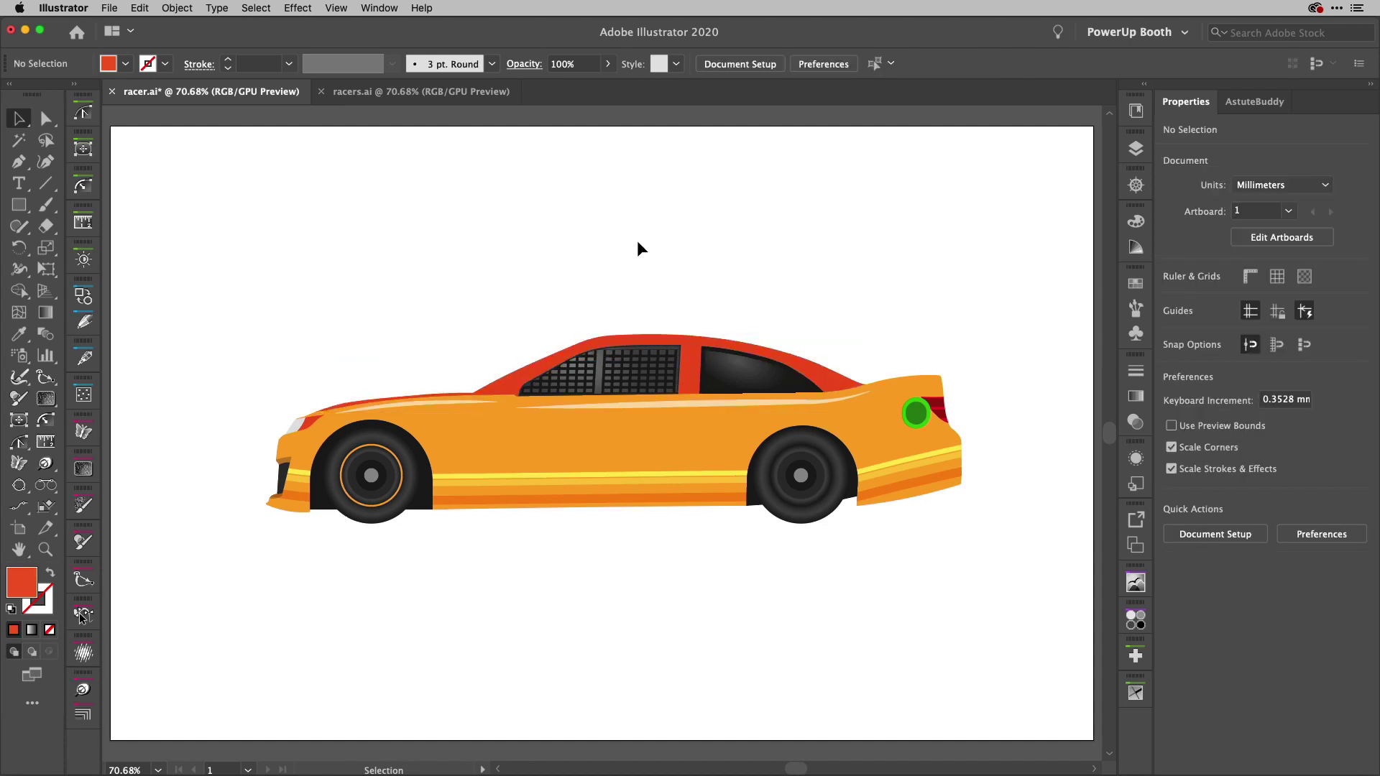
Recolour the bright green circle beside the tail light with a mid-grey swatch and deselect it
{"action": "left_click", "coordinate": [904, 421]}
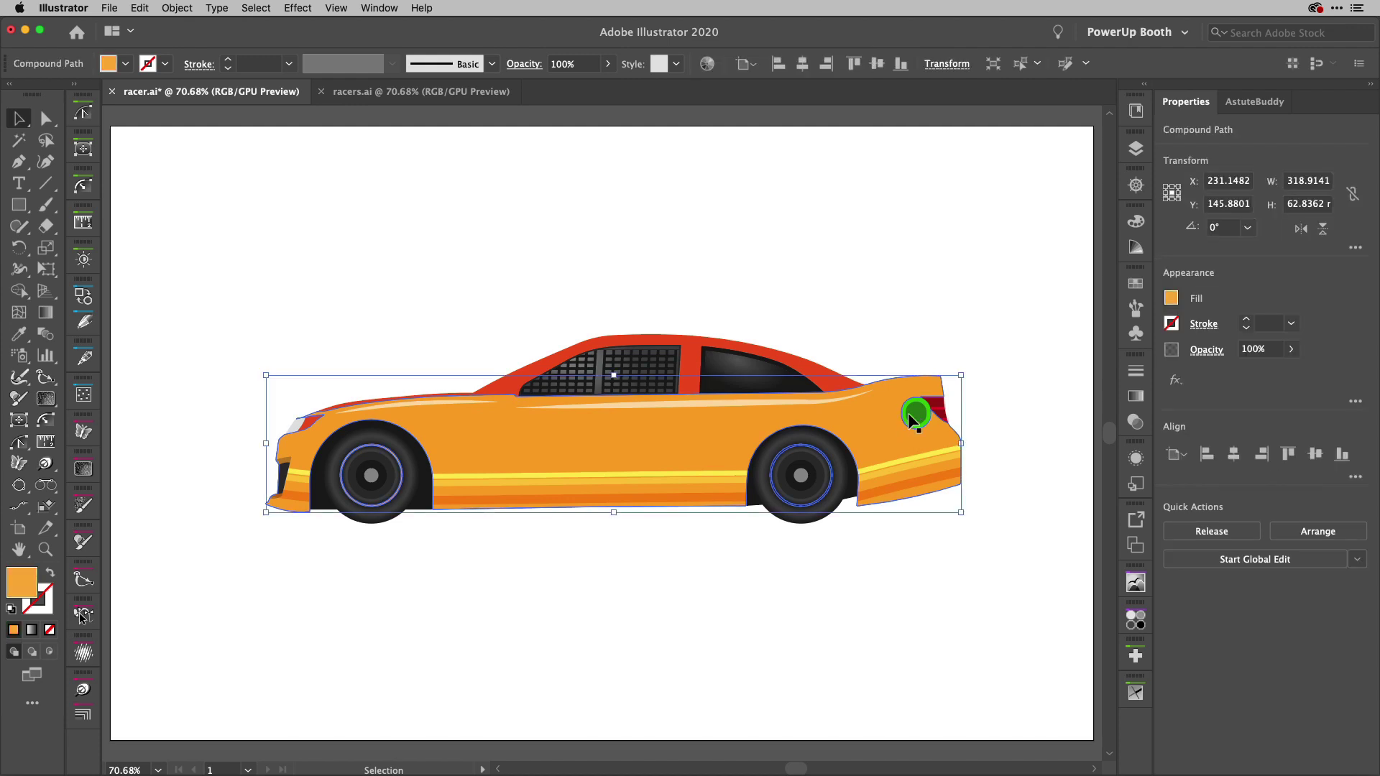
{"action": "left_click", "coordinate": [999, 390]}
{"action": "scroll", "coordinate": [913, 416], "scroll_direction": "up", "scroll_amount": 2}
{"action": "scroll", "coordinate": [911, 410], "scroll_direction": "up", "scroll_amount": 5}
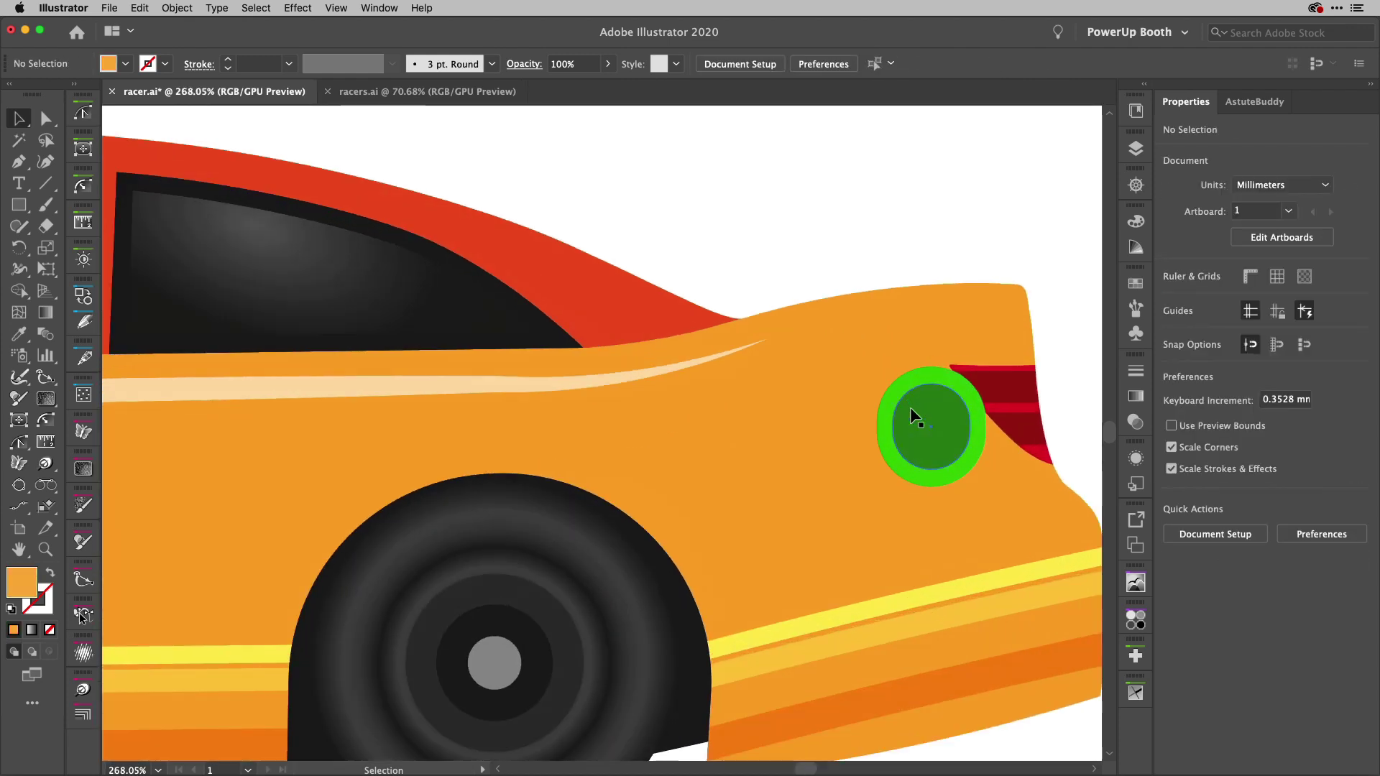
{"action": "left_click", "coordinate": [889, 405]}
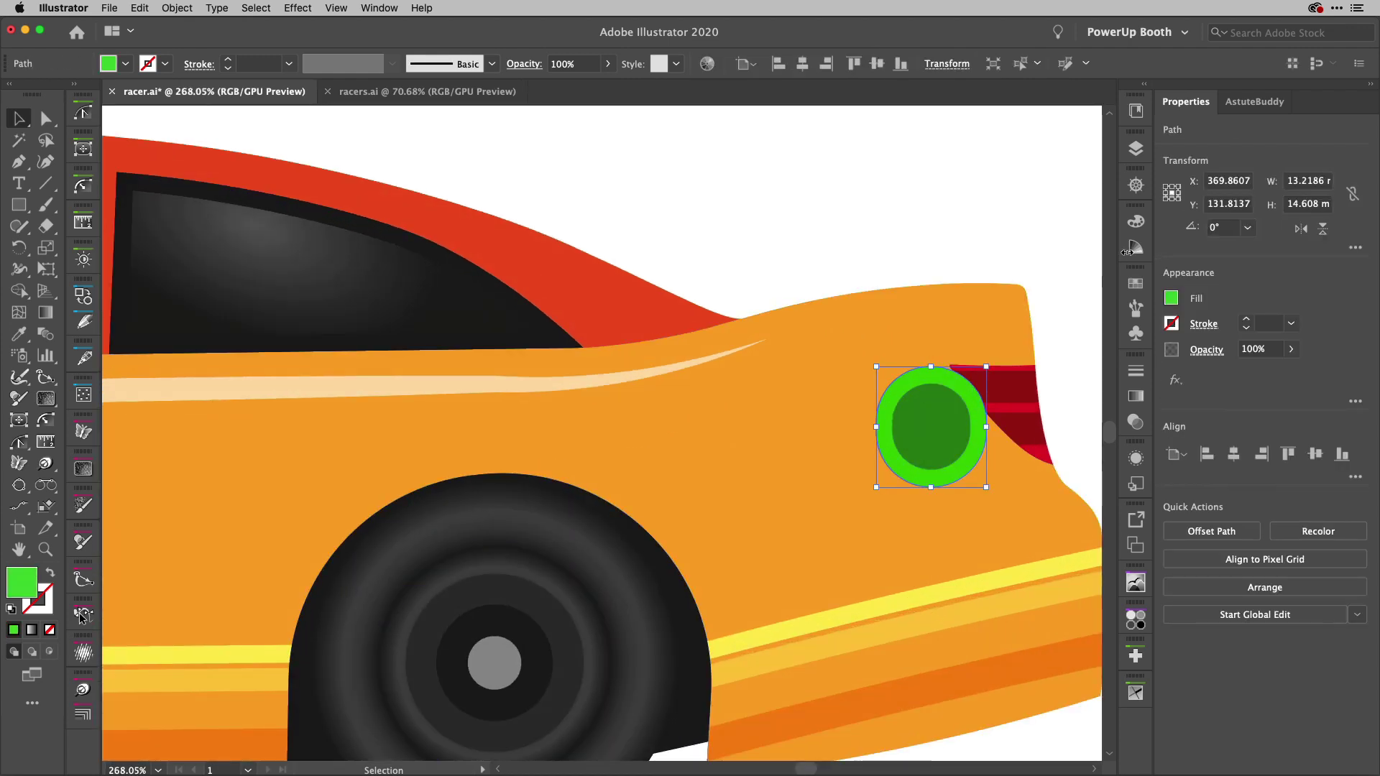
{"action": "left_click", "coordinate": [1170, 297]}
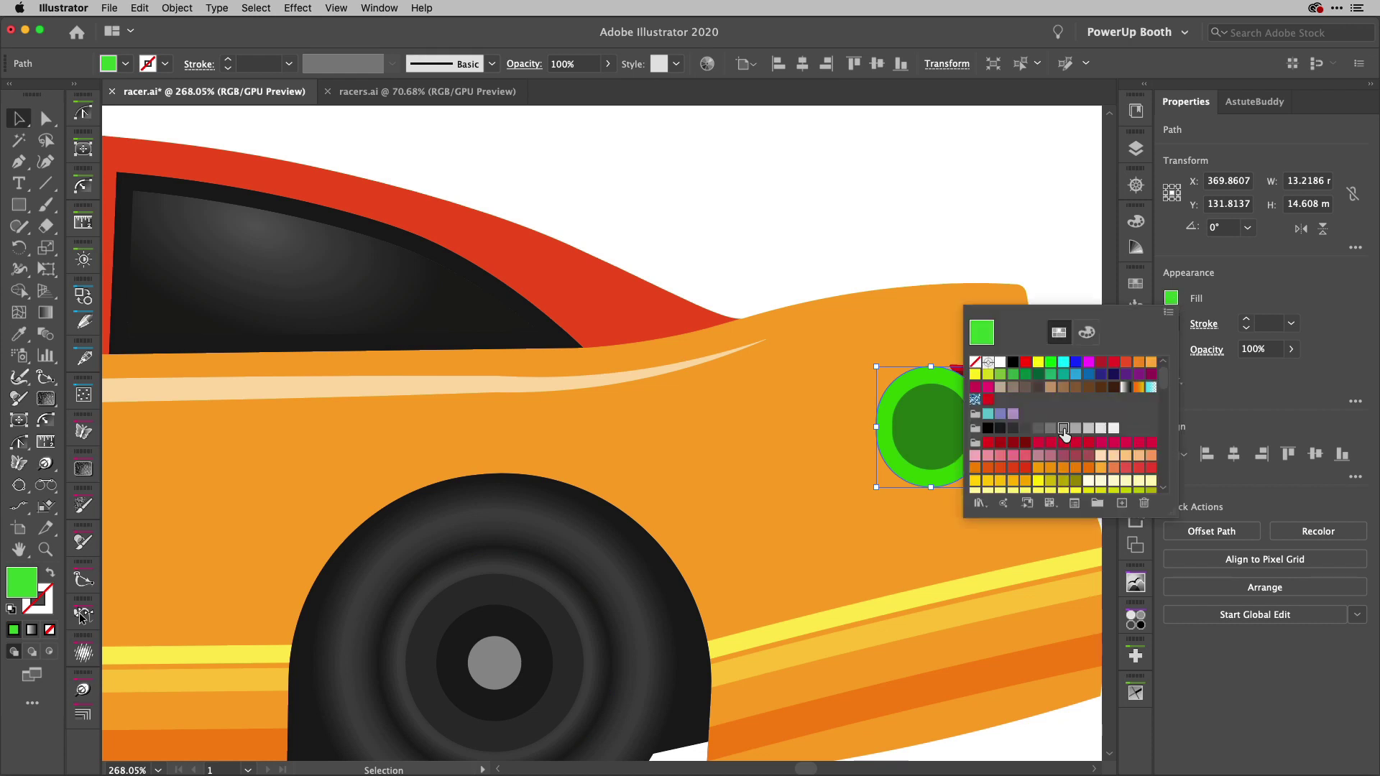
{"action": "left_click", "coordinate": [1063, 429]}
{"action": "left_click", "coordinate": [1224, 297]}
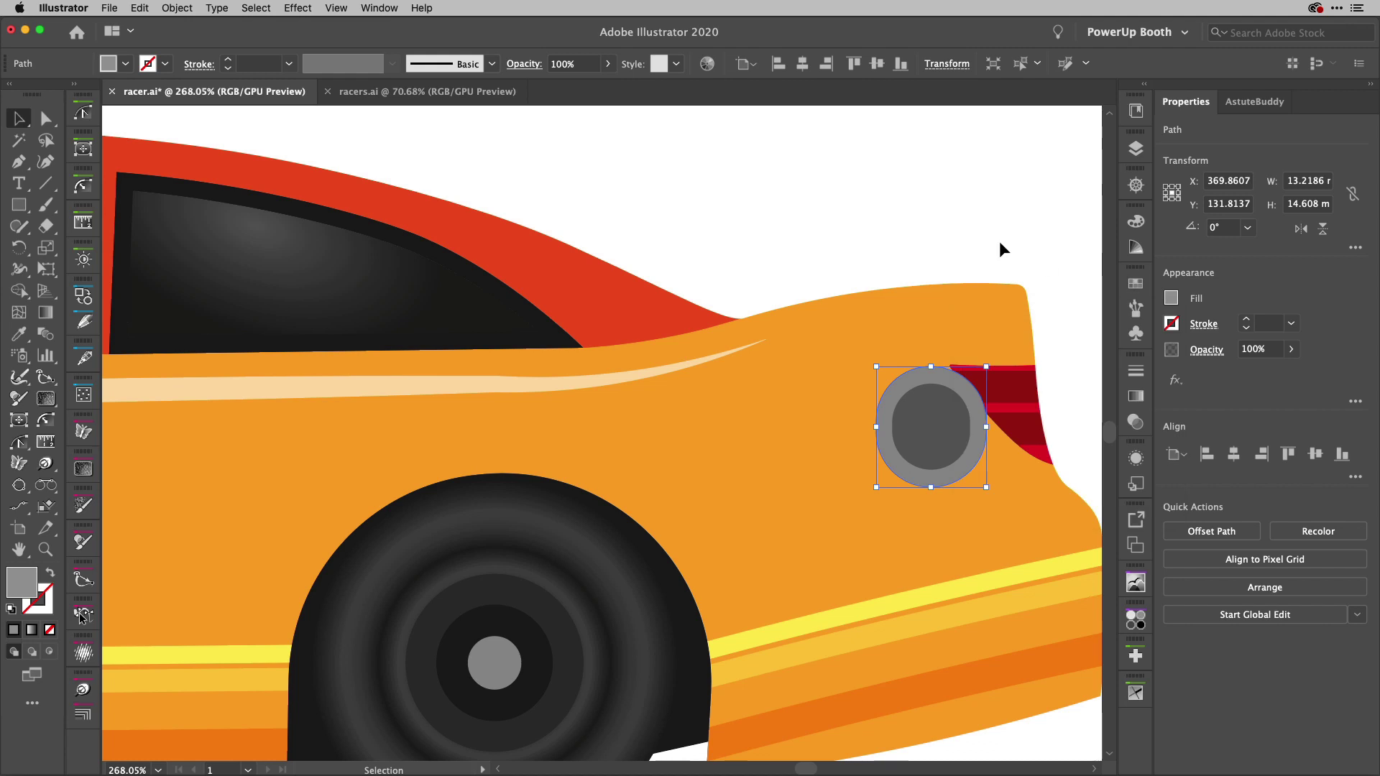
{"action": "left_click", "coordinate": [987, 206]}
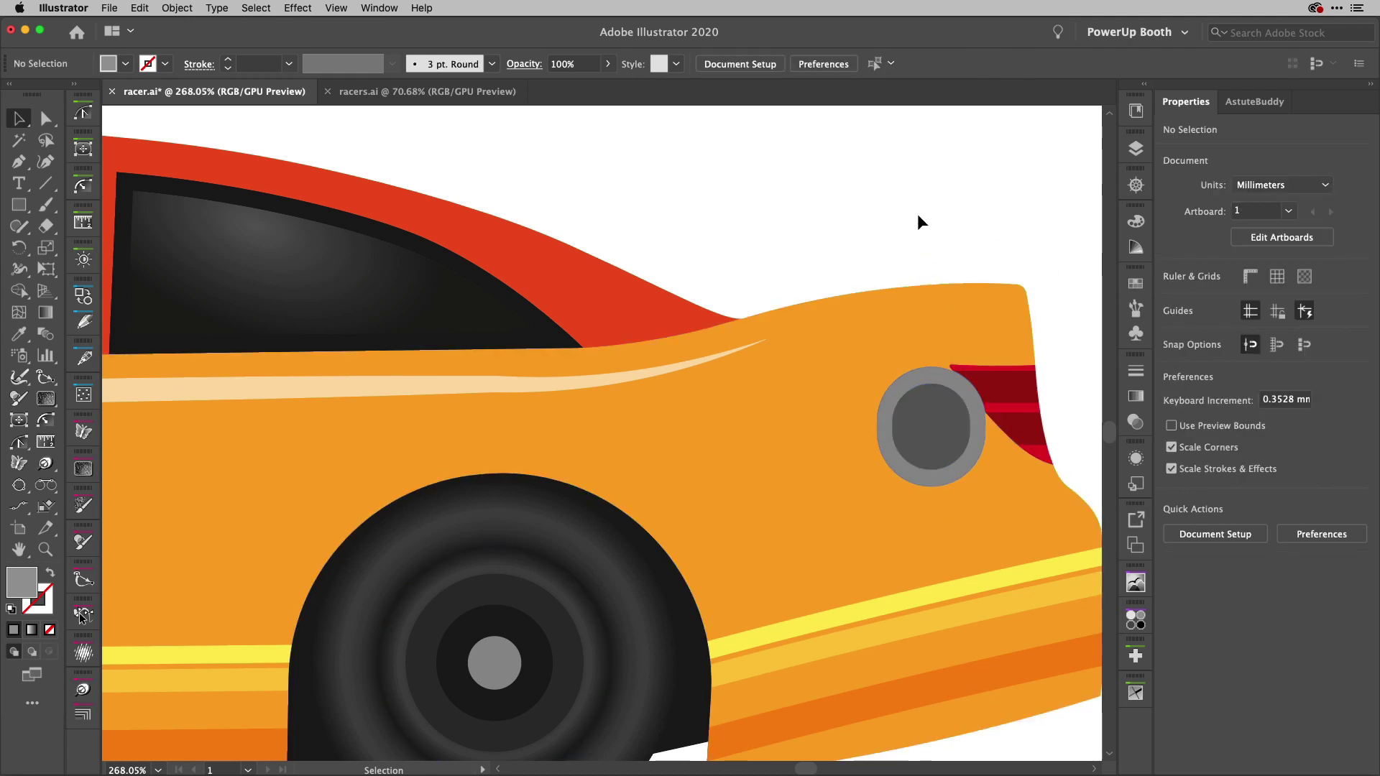
Send both wheels and their black wheel wells behind the orange body and deselect them
{"action": "key", "text": "a"}
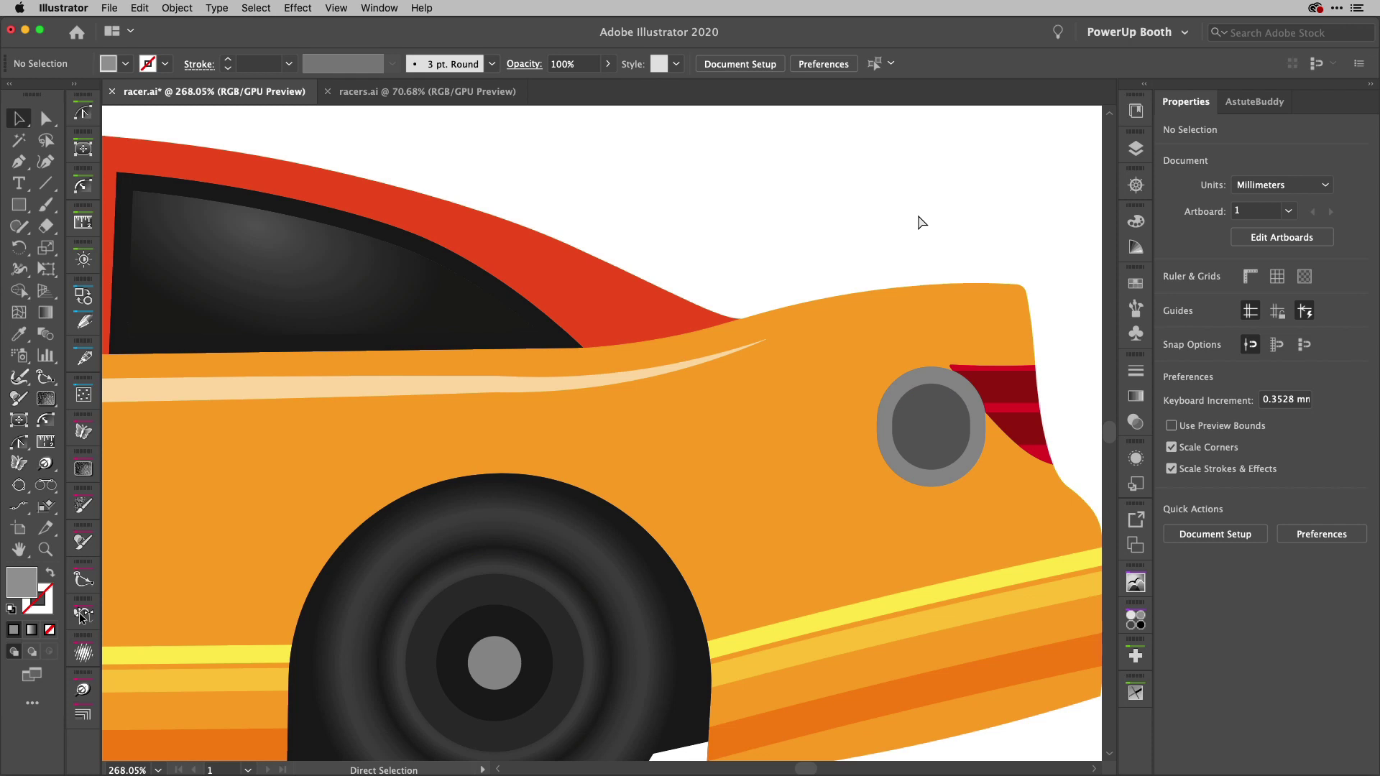
{"action": "key", "text": "super+0"}
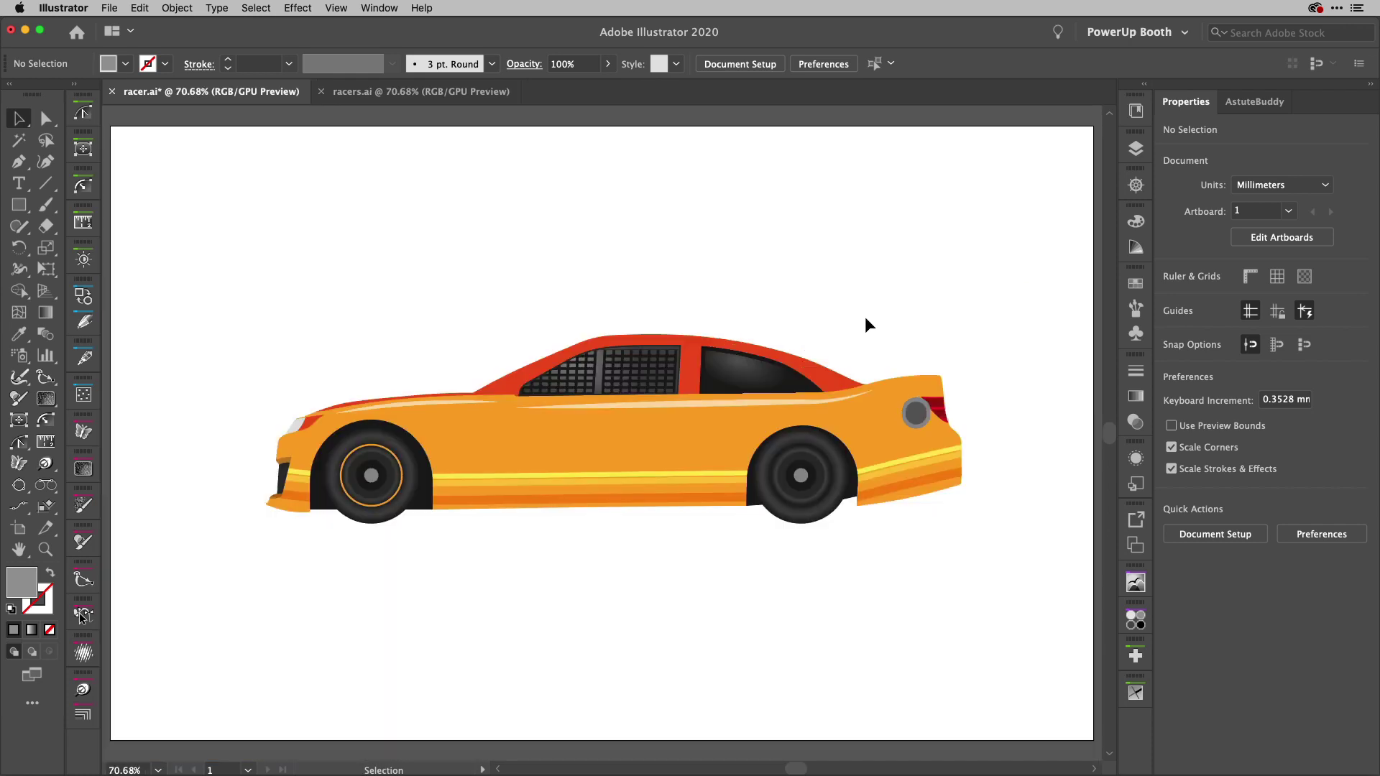
{"action": "left_click", "coordinate": [869, 426]}
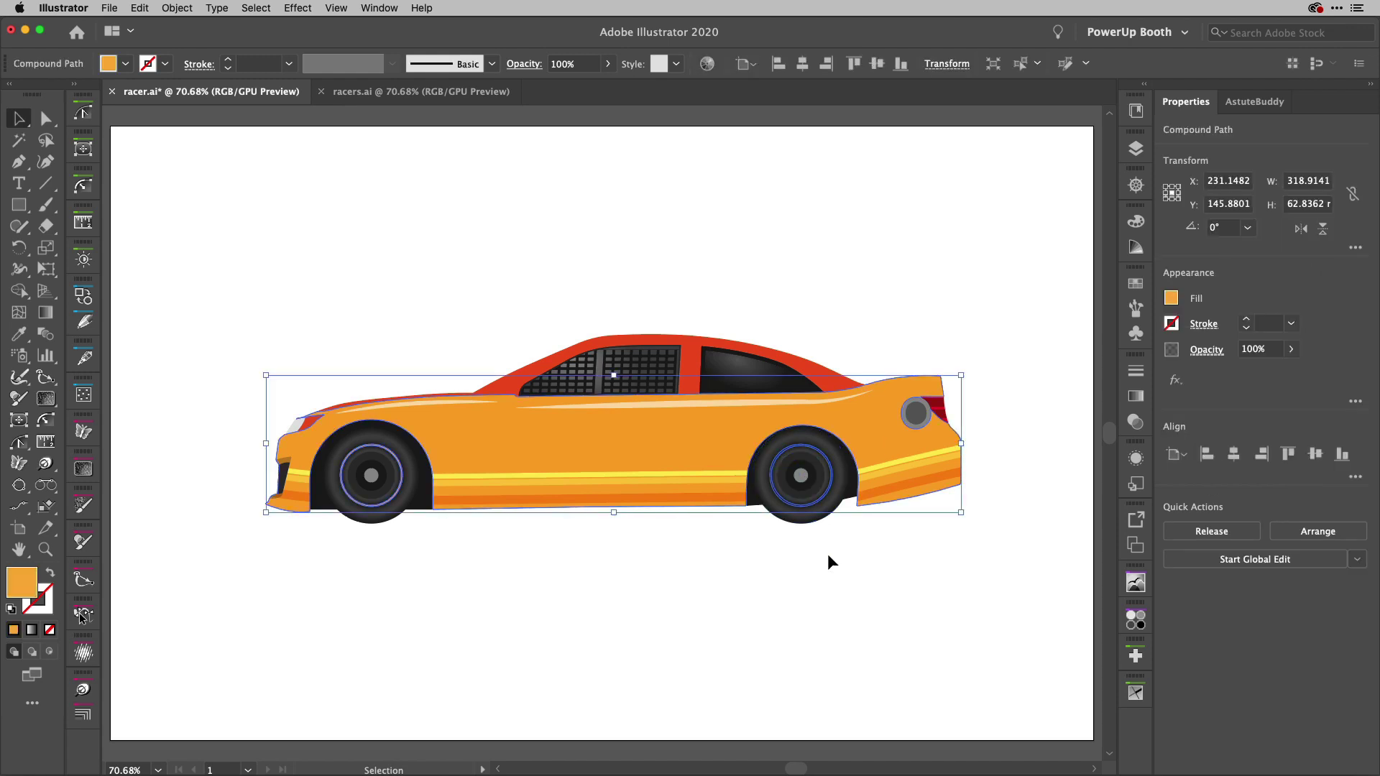
{"action": "left_click", "coordinate": [836, 580]}
{"action": "left_click", "coordinate": [811, 519]}
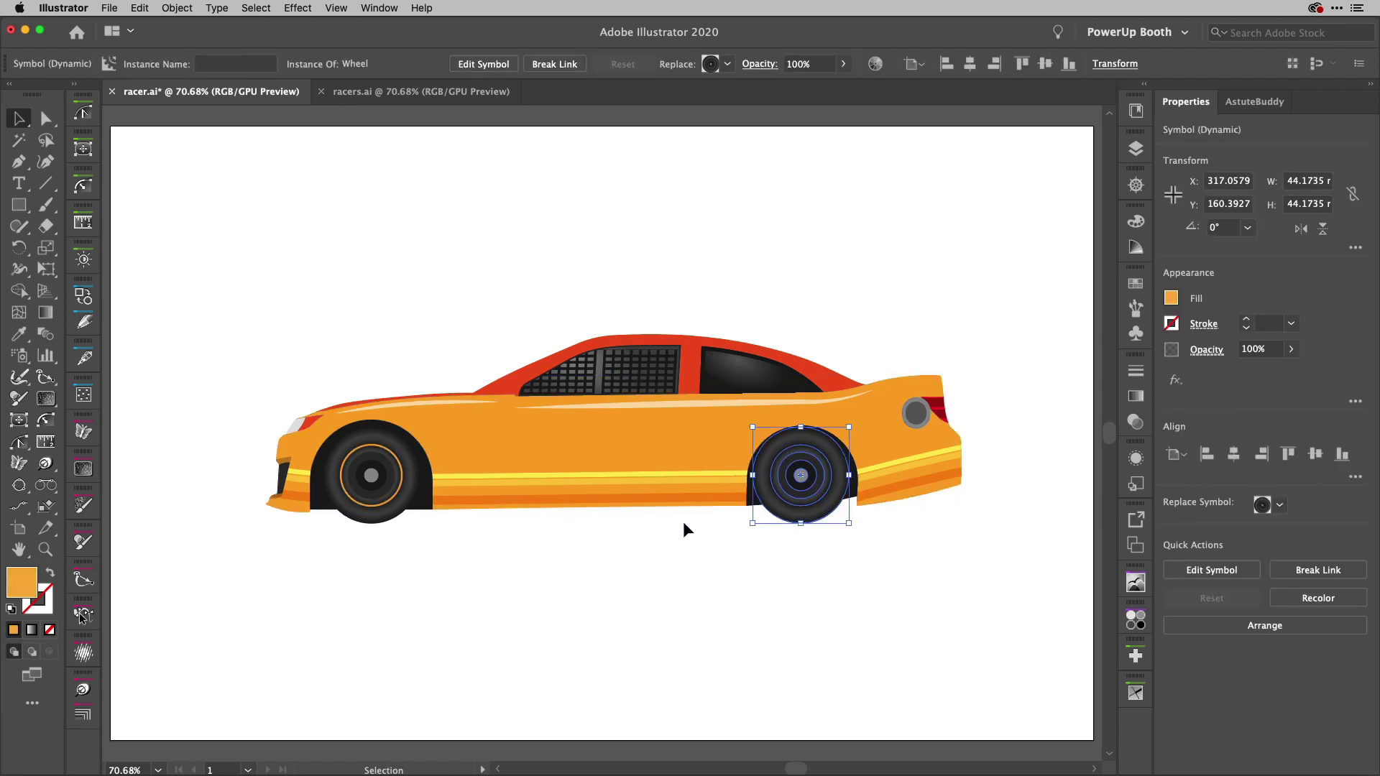
{"action": "left_click", "coordinate": [395, 516], "text": "shift"}
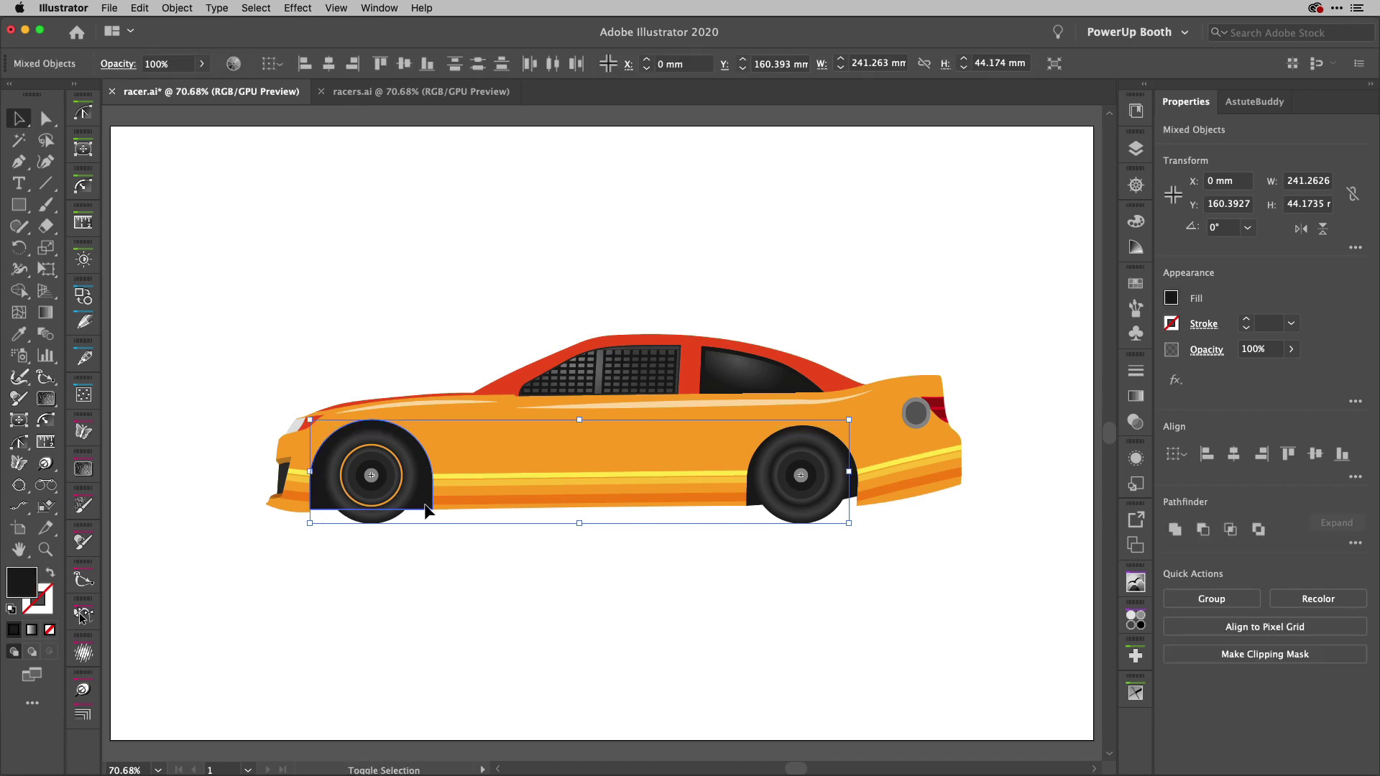
{"action": "left_click", "coordinate": [854, 497], "text": "shift"}
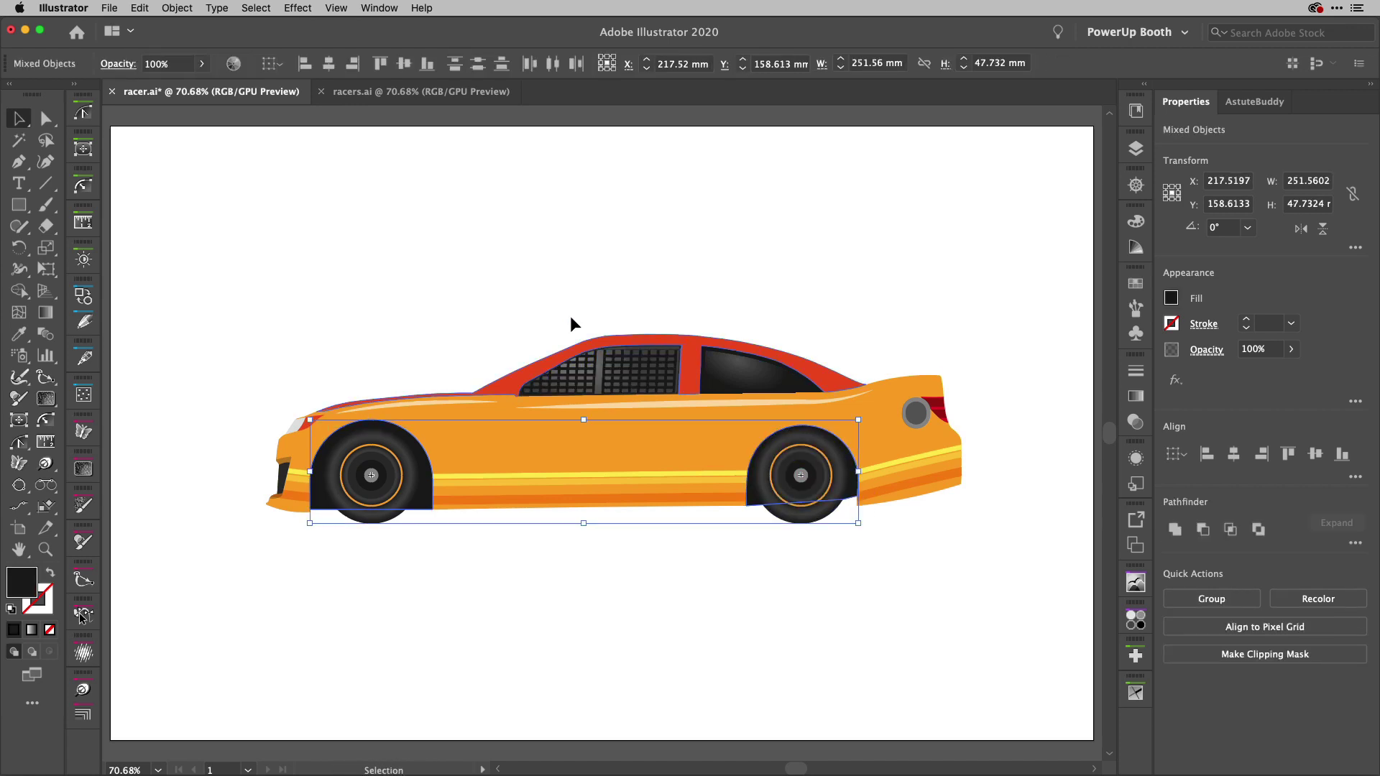
{"action": "left_click", "coordinate": [515, 307]}
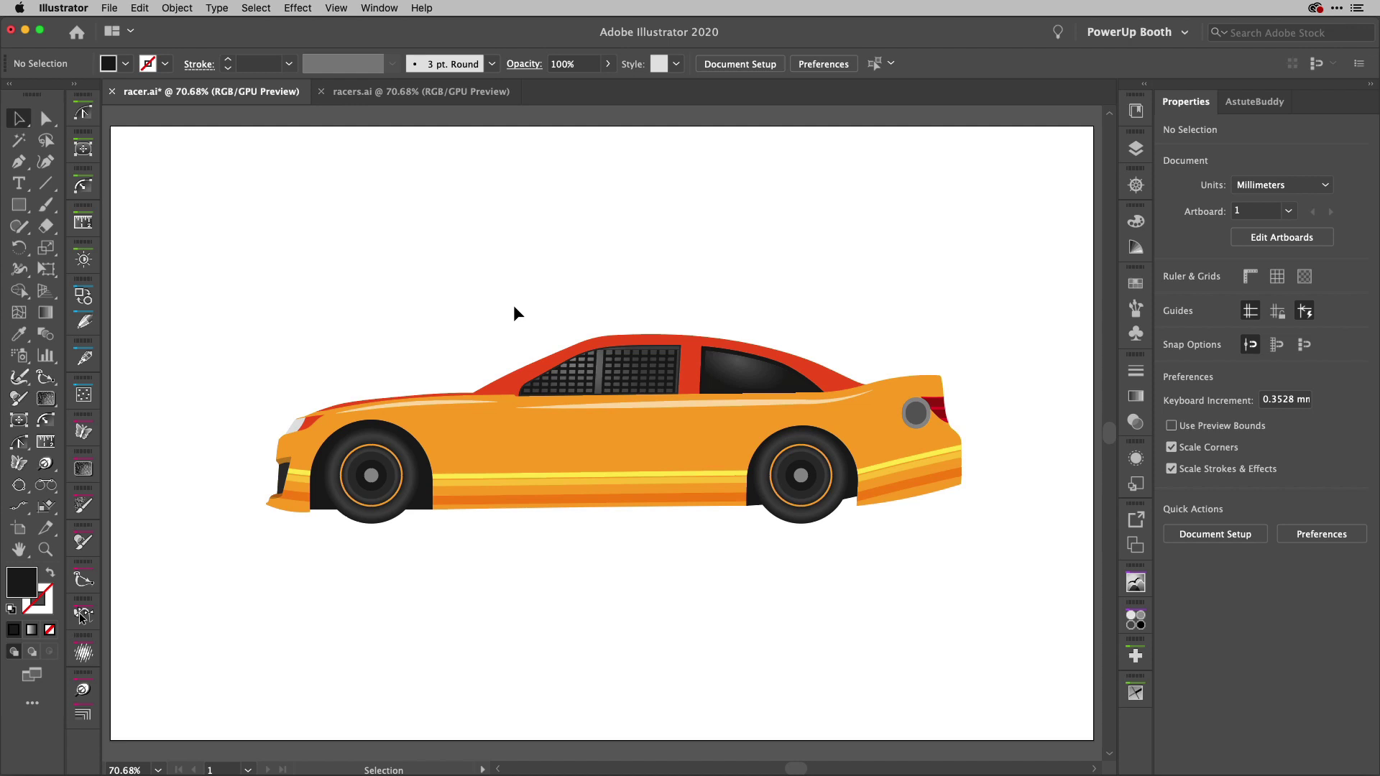
Move both rows of digits from above the artboard down onto it, just above the car
{"action": "key", "text": "super+minus"}
{"action": "key", "text": "super+minus"}
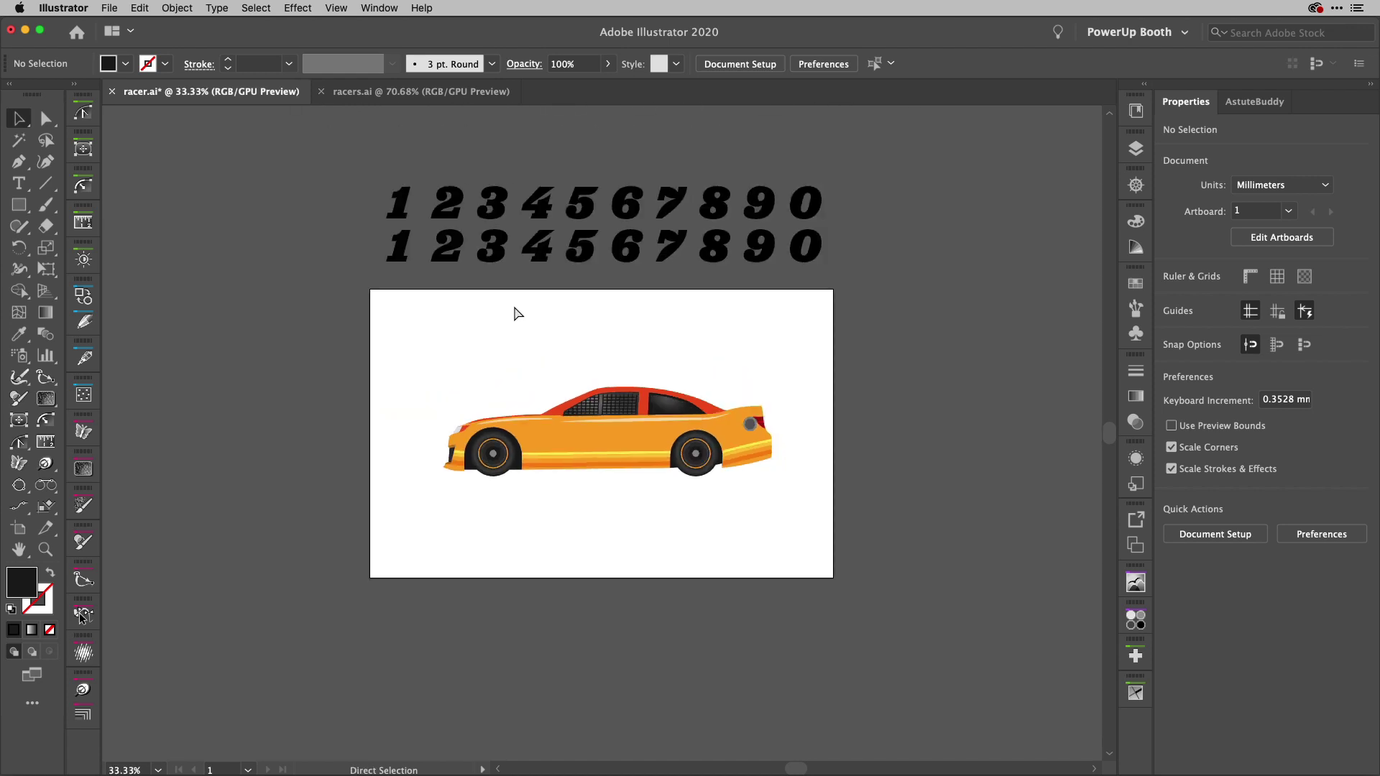
{"action": "key", "text": "v"}
{"action": "left_click", "coordinate": [449, 250]}
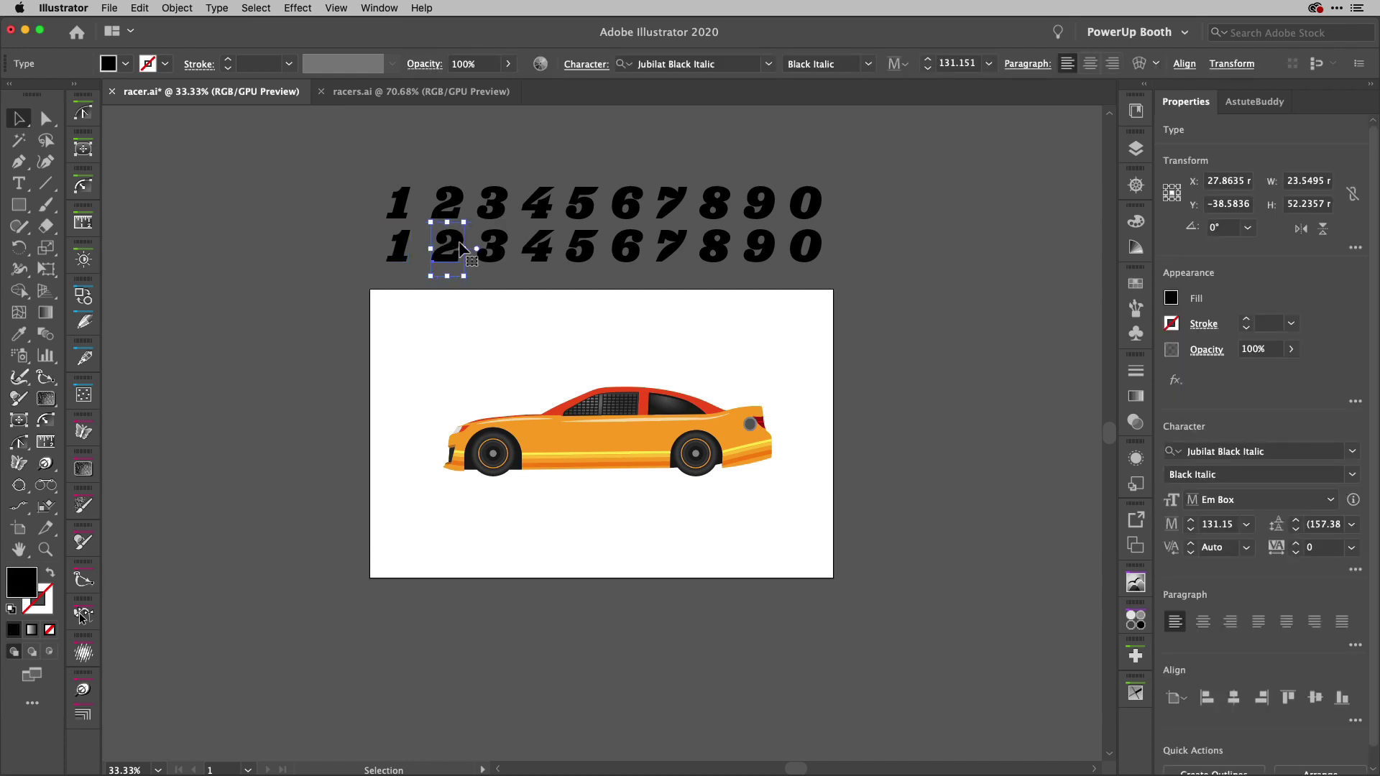
{"action": "left_click_drag", "start_coordinate": [365, 170], "coordinate": [799, 373]}
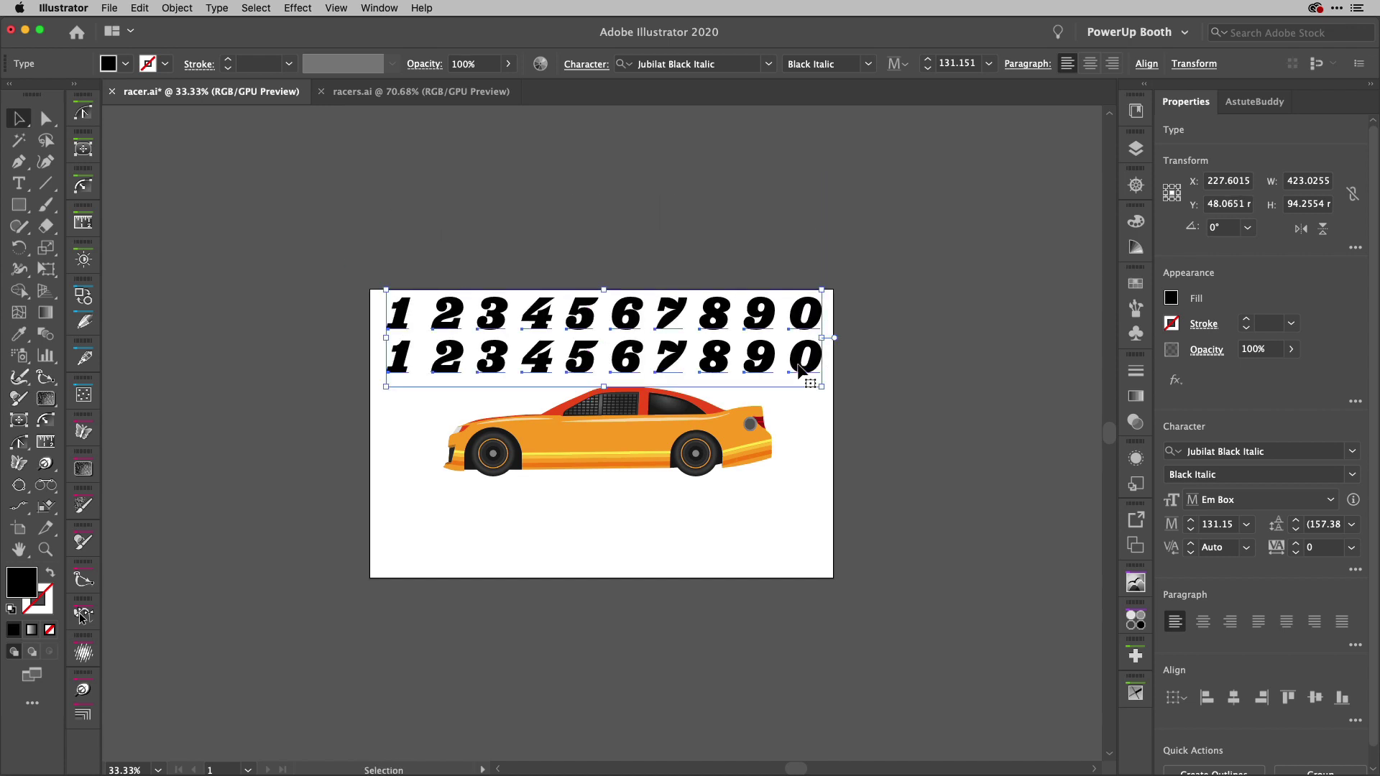
Convert both rows of digits to outlines and select the lower row's digits individually
{"action": "scroll", "coordinate": [541, 369], "scroll_direction": "up", "scroll_amount": 2}
{"action": "scroll", "coordinate": [541, 369], "scroll_direction": "up", "scroll_amount": 1}
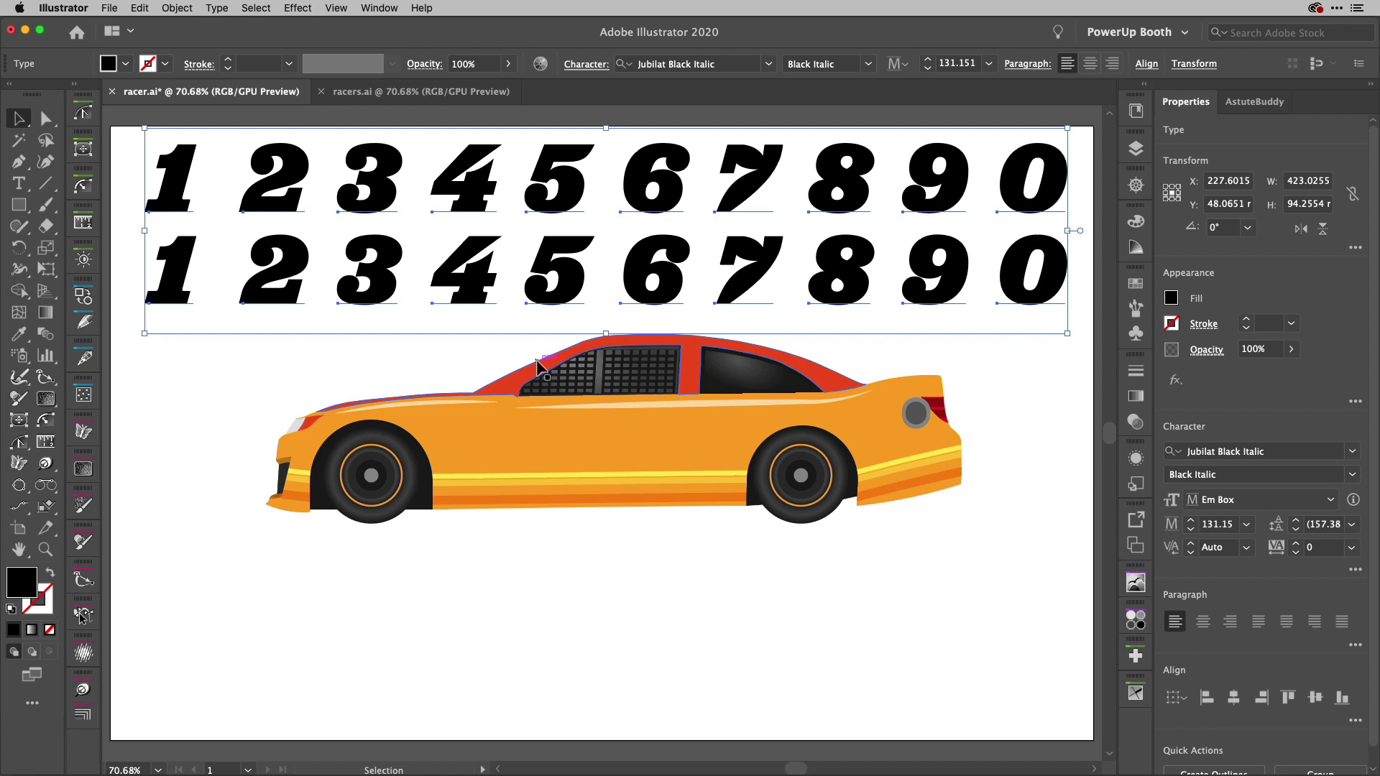
{"action": "key", "text": "super+shift+o"}
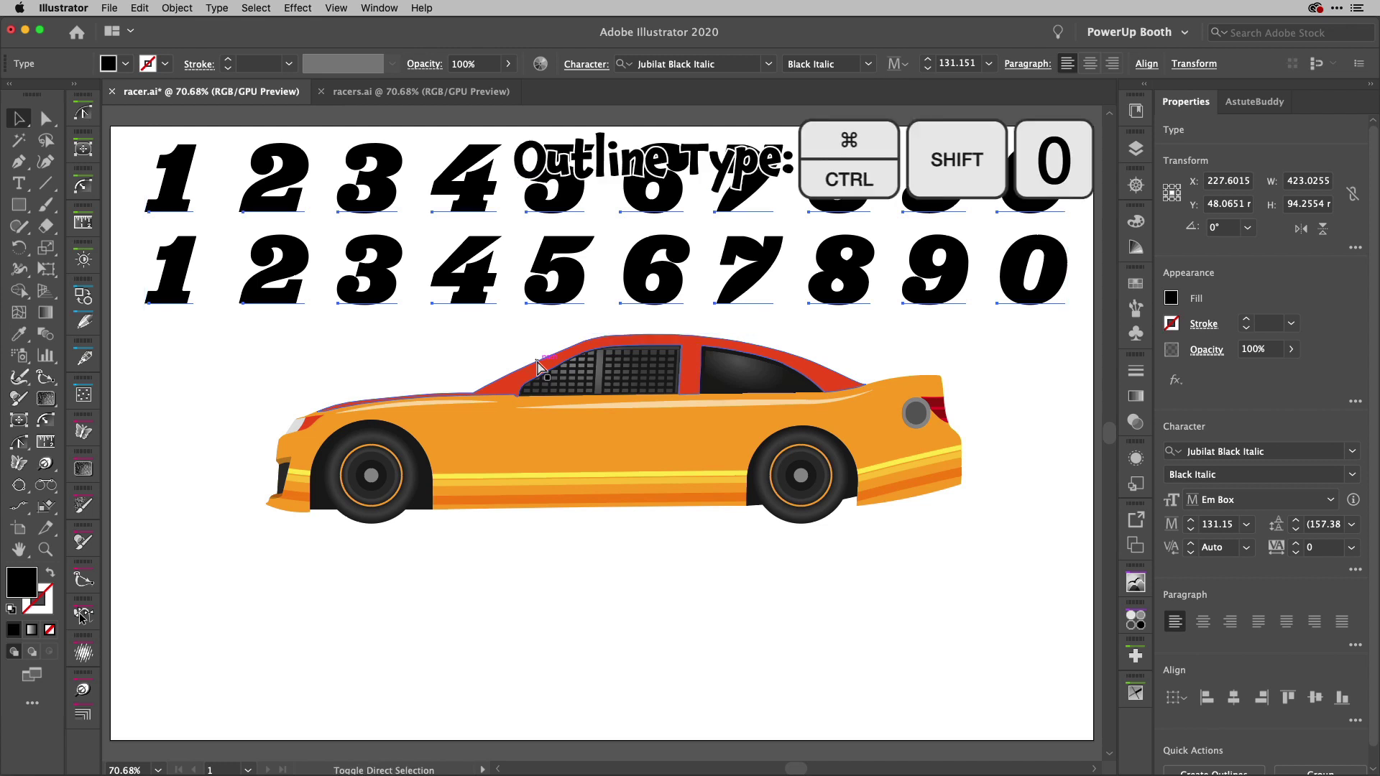
{"action": "left_click", "coordinate": [181, 334]}
{"action": "left_click", "coordinate": [181, 300]}
{"action": "left_click", "coordinate": [288, 300]}
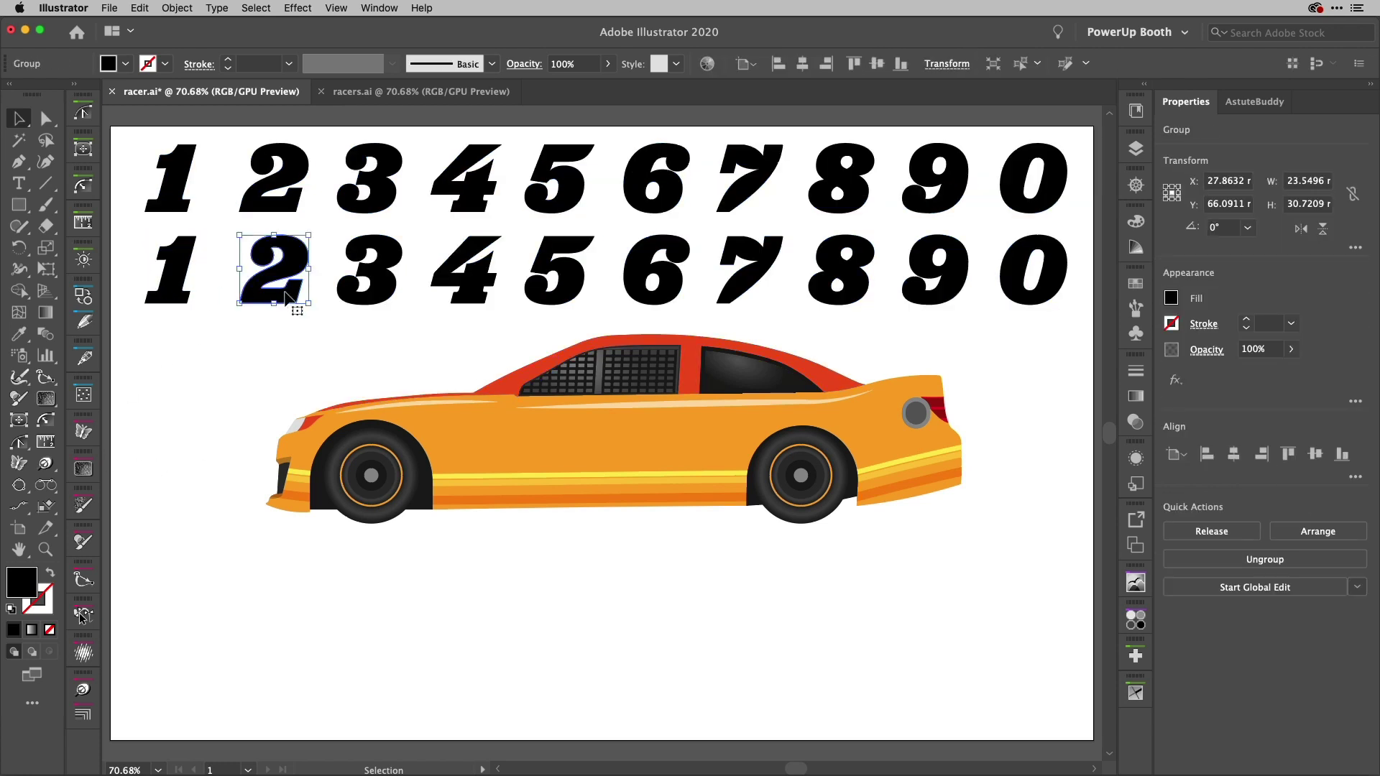
{"action": "left_click", "coordinate": [378, 293]}
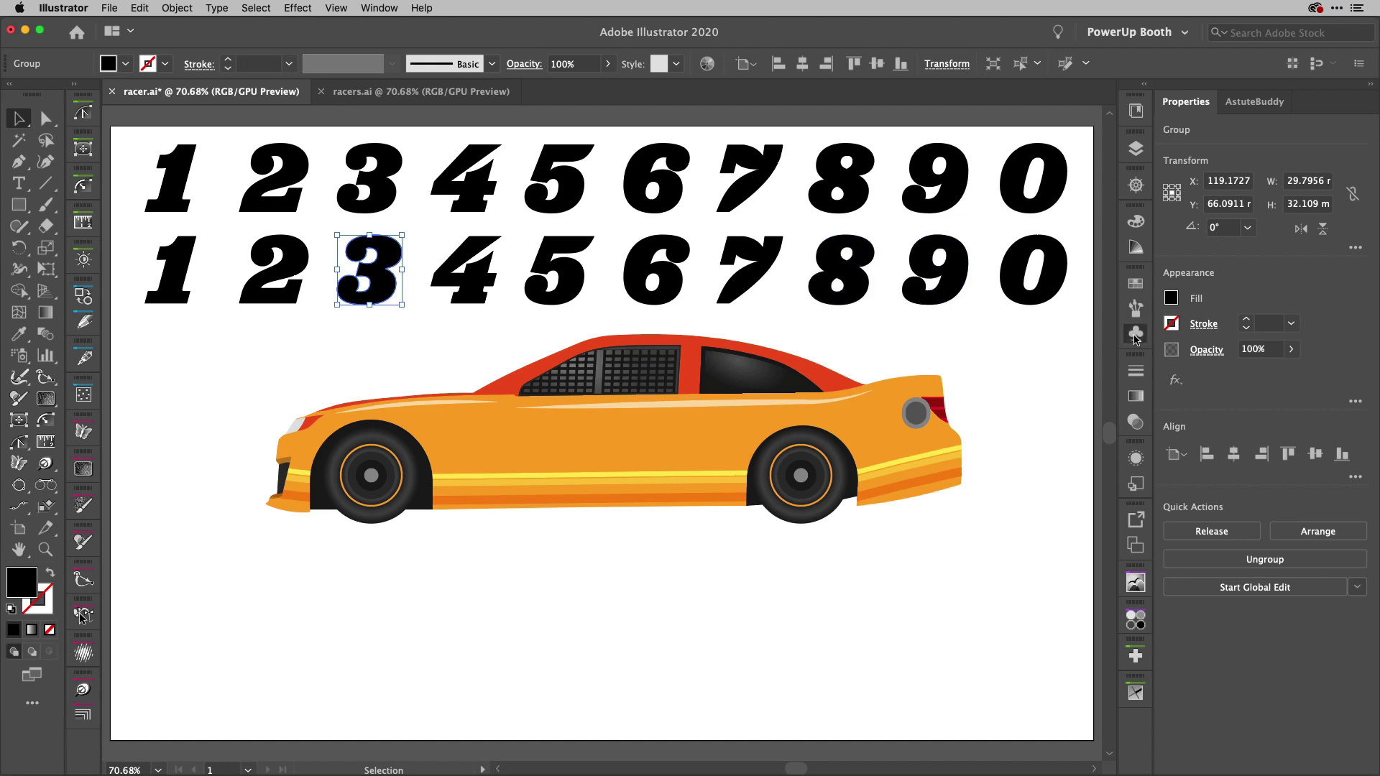
Detach the symbol library so it floats over the artboard, and deselect the 3
{"action": "left_click", "coordinate": [1135, 334]}
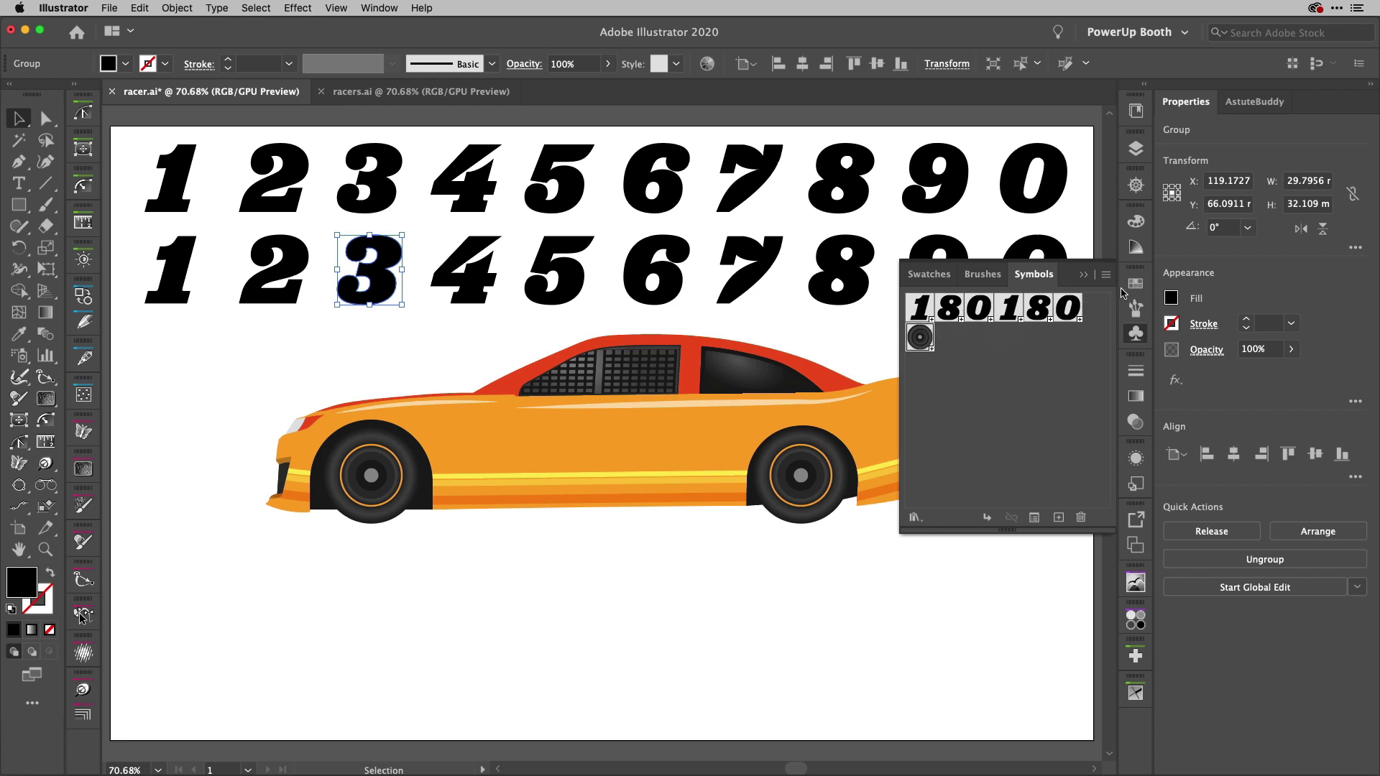
{"action": "left_click", "coordinate": [1141, 333]}
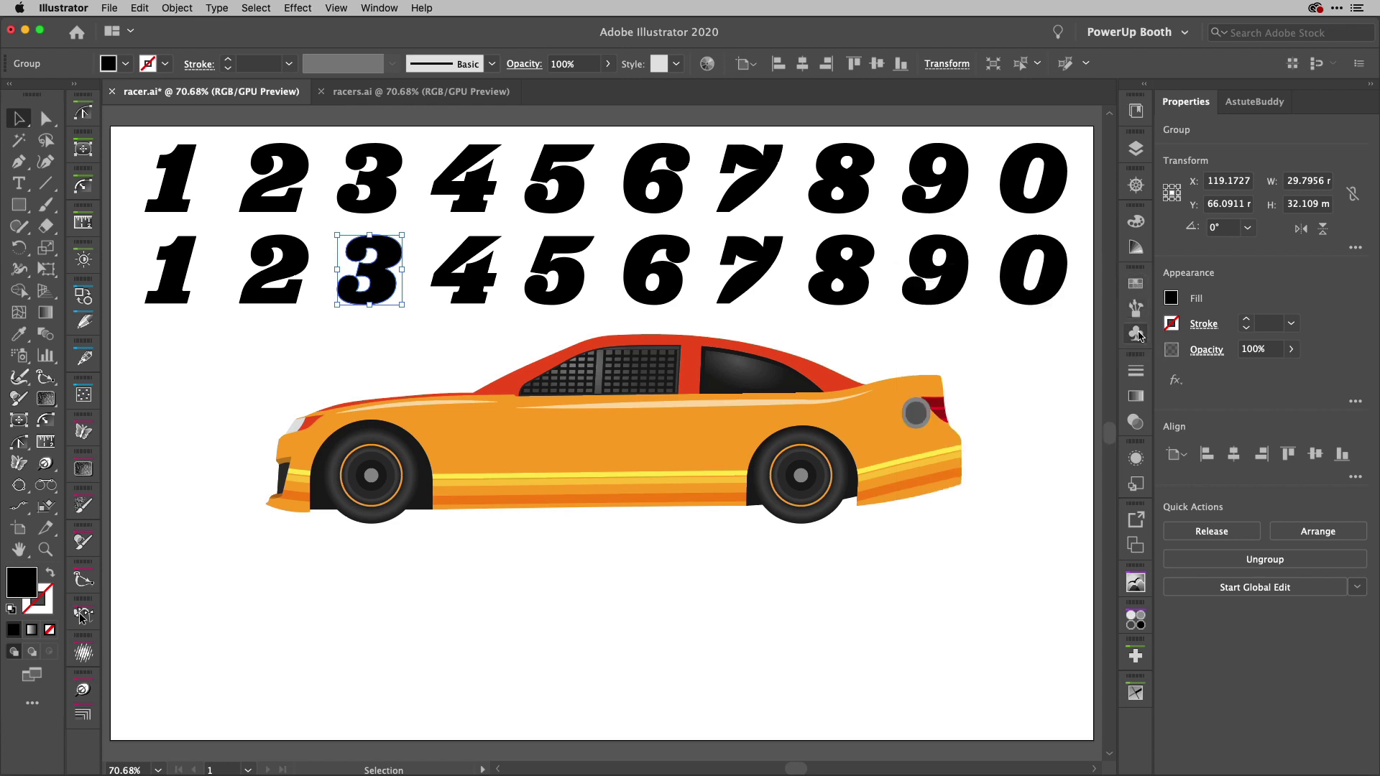
{"action": "left_click", "coordinate": [1139, 333]}
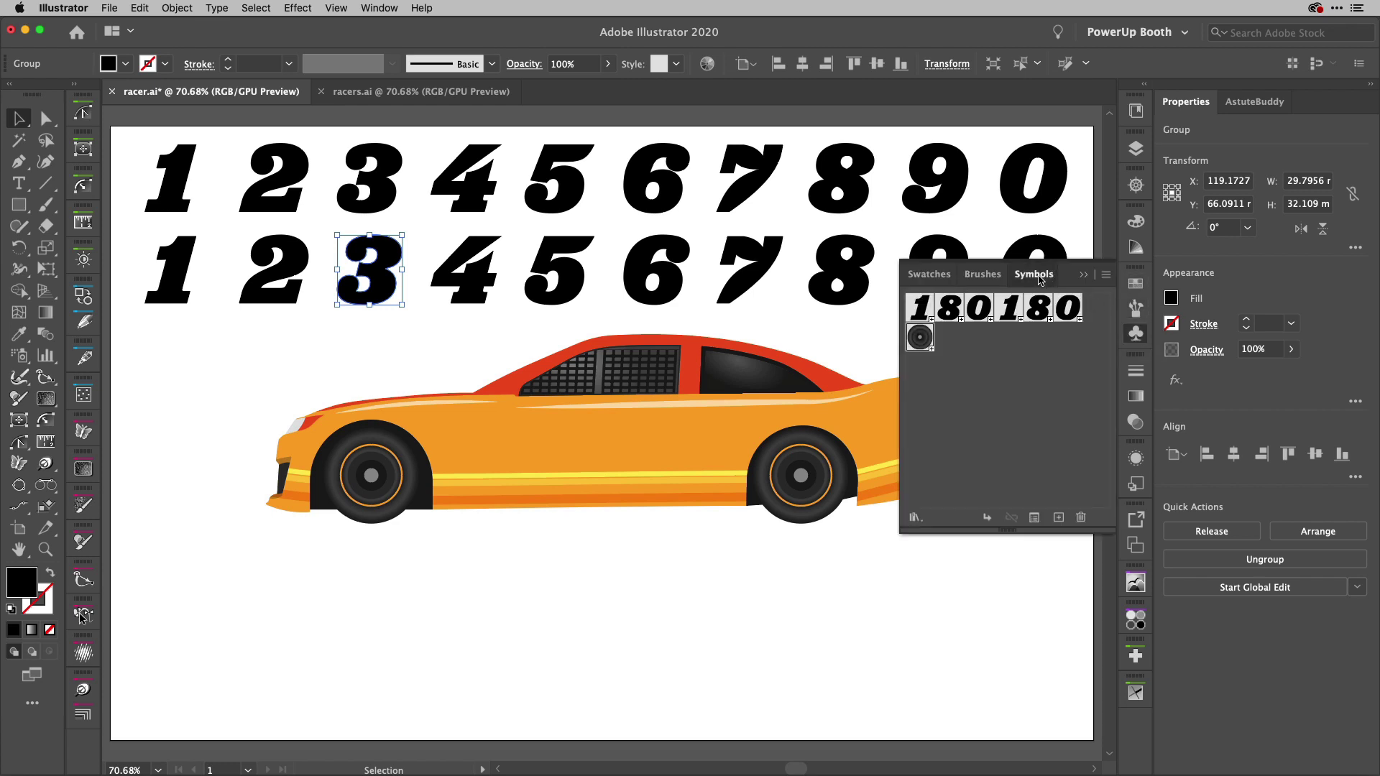
{"action": "mouse_move", "coordinate": [1033, 273]}
{"action": "left_mouse_down"}
{"action": "mouse_move", "coordinate": [839, 315]}
{"action": "mouse_move", "coordinate": [660, 416]}
{"action": "left_mouse_up"}
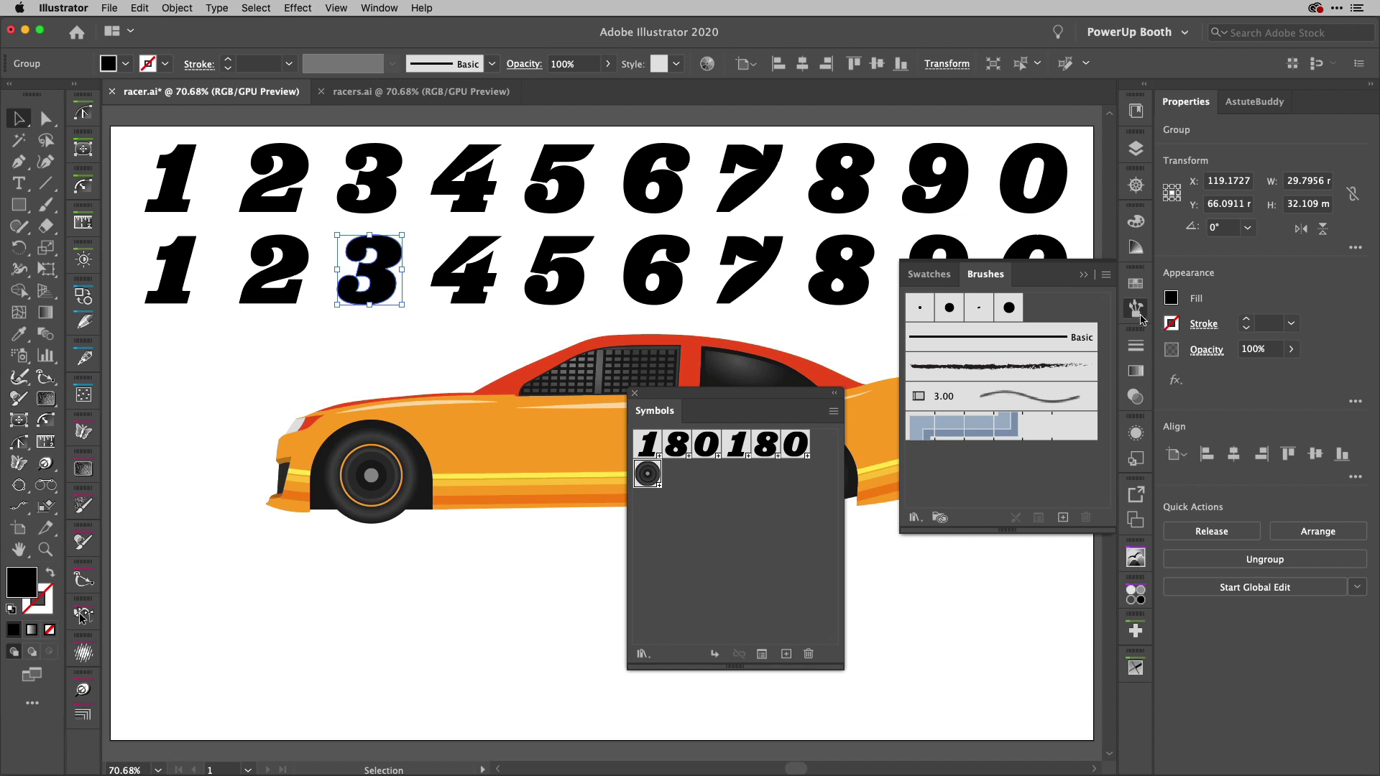
{"action": "left_click", "coordinate": [1136, 309]}
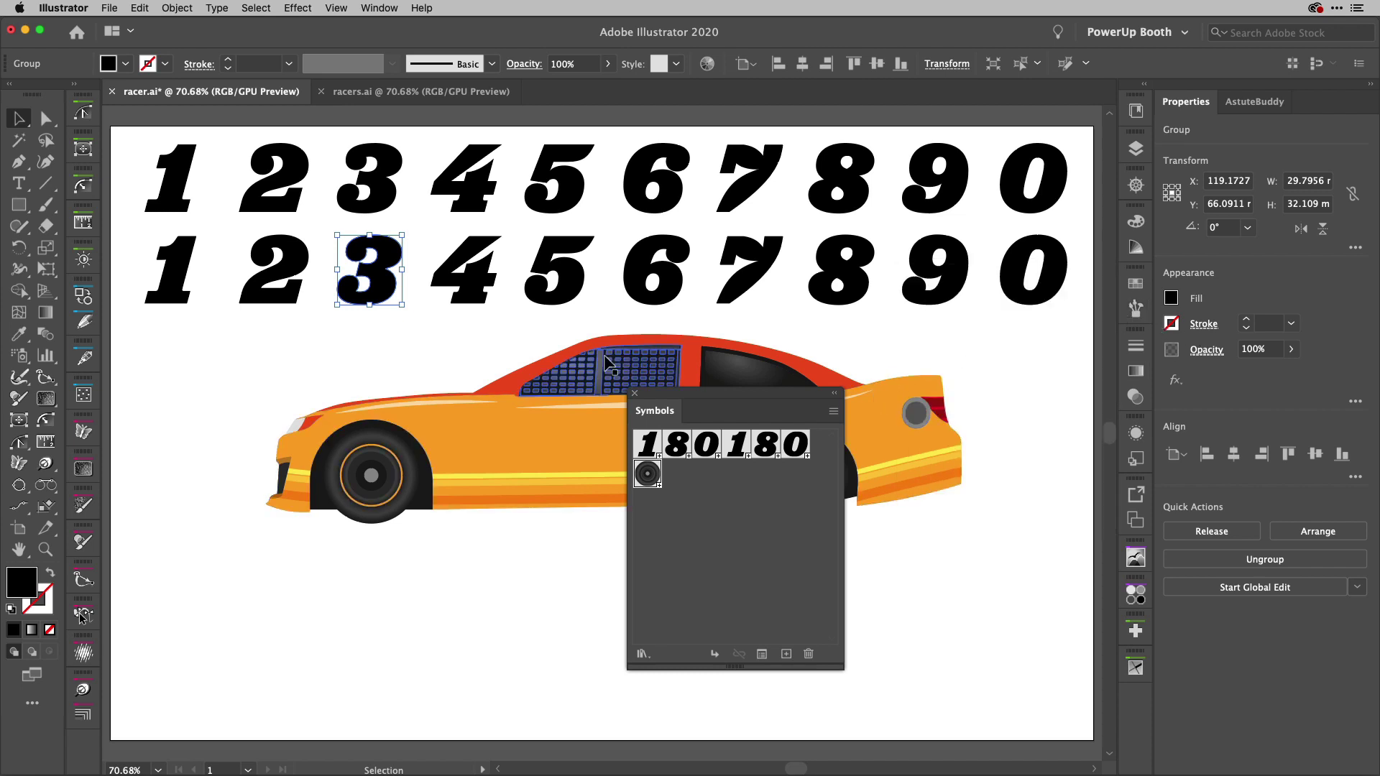
{"action": "left_click", "coordinate": [234, 374]}
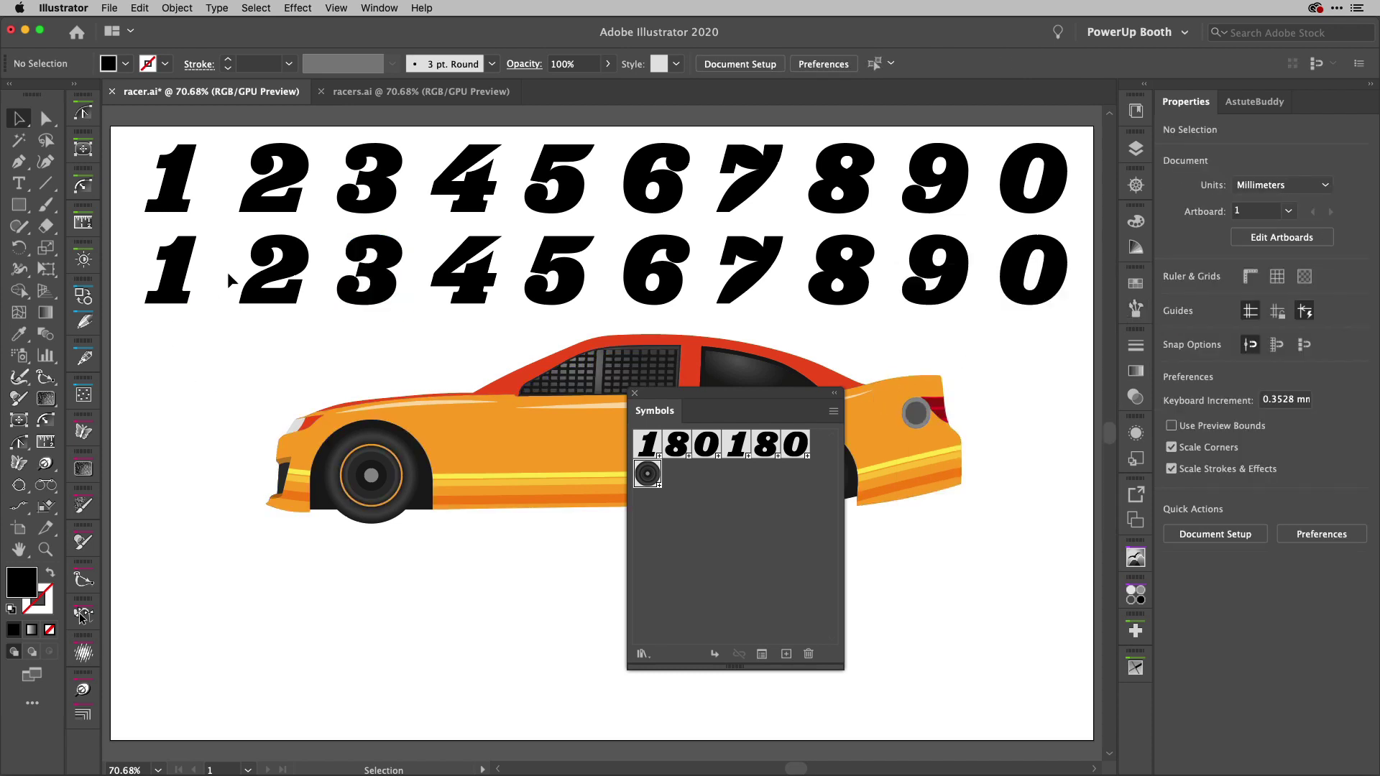
Create a dynamic symbol named 2L from the upper-row 2, registered at its middle-right point, and delete its instance from the artboard
{"action": "left_click_drag", "start_coordinate": [311, 179], "coordinate": [731, 519]}
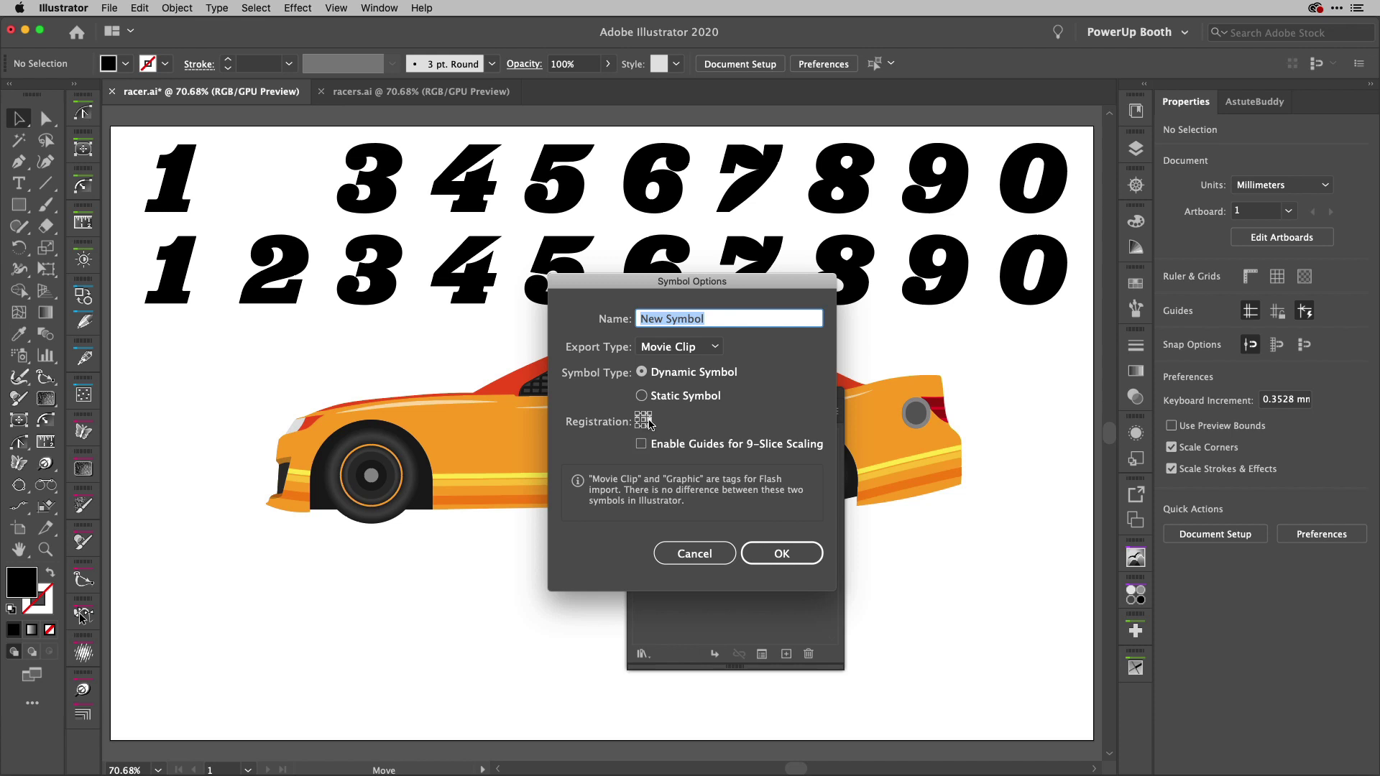
{"action": "type", "text": "2L"}
{"action": "left_click", "coordinate": [780, 557]}
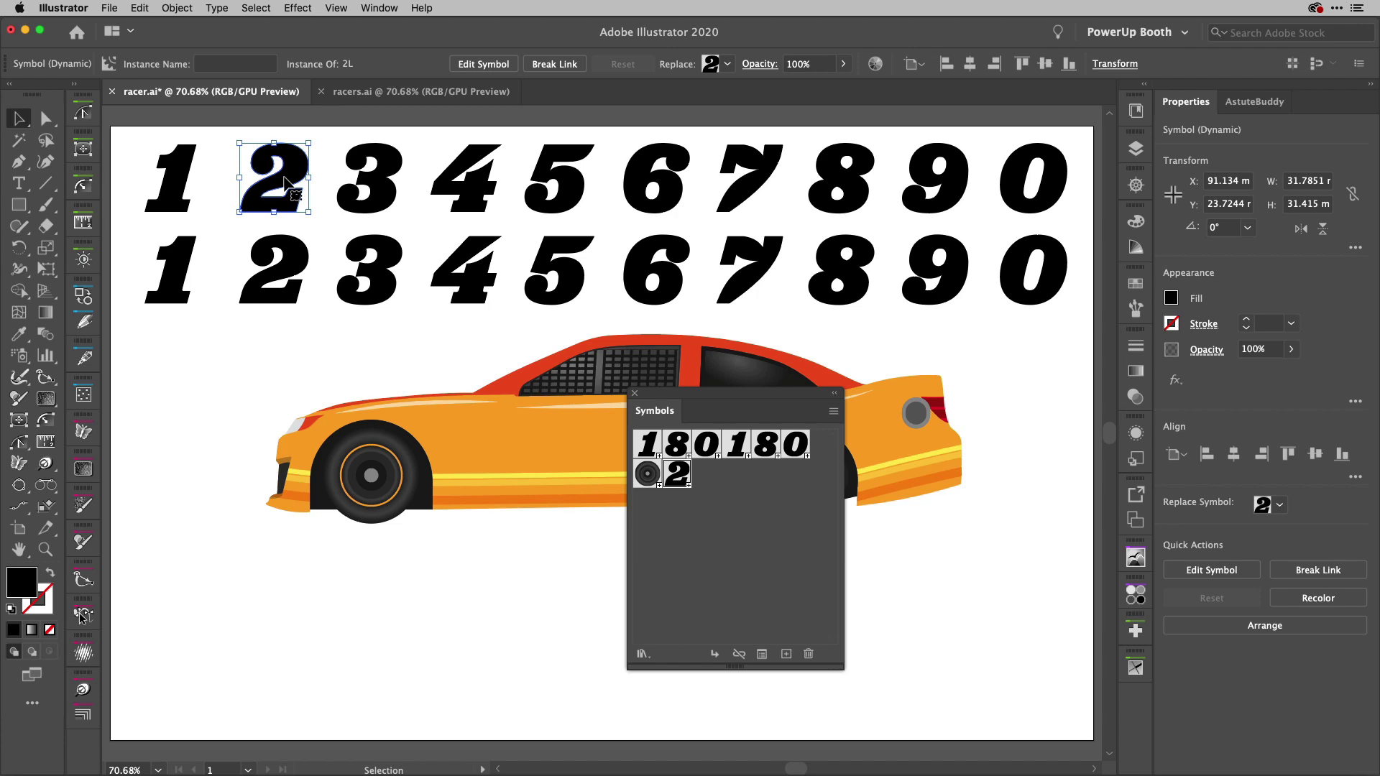
{"action": "scroll", "coordinate": [285, 179], "scroll_direction": "up", "scroll_amount": 4}
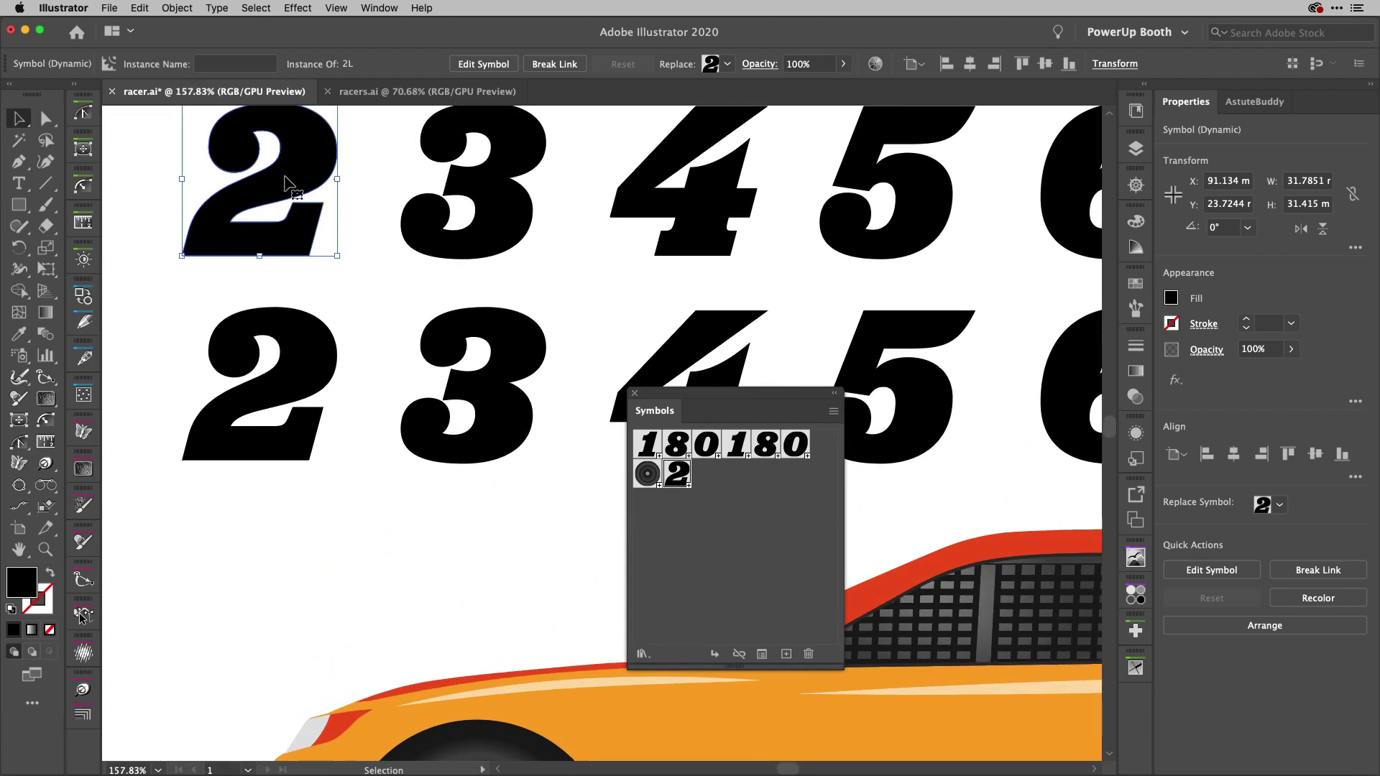
{"action": "scroll", "coordinate": [285, 178], "scroll_direction": "down", "scroll_amount": 5}
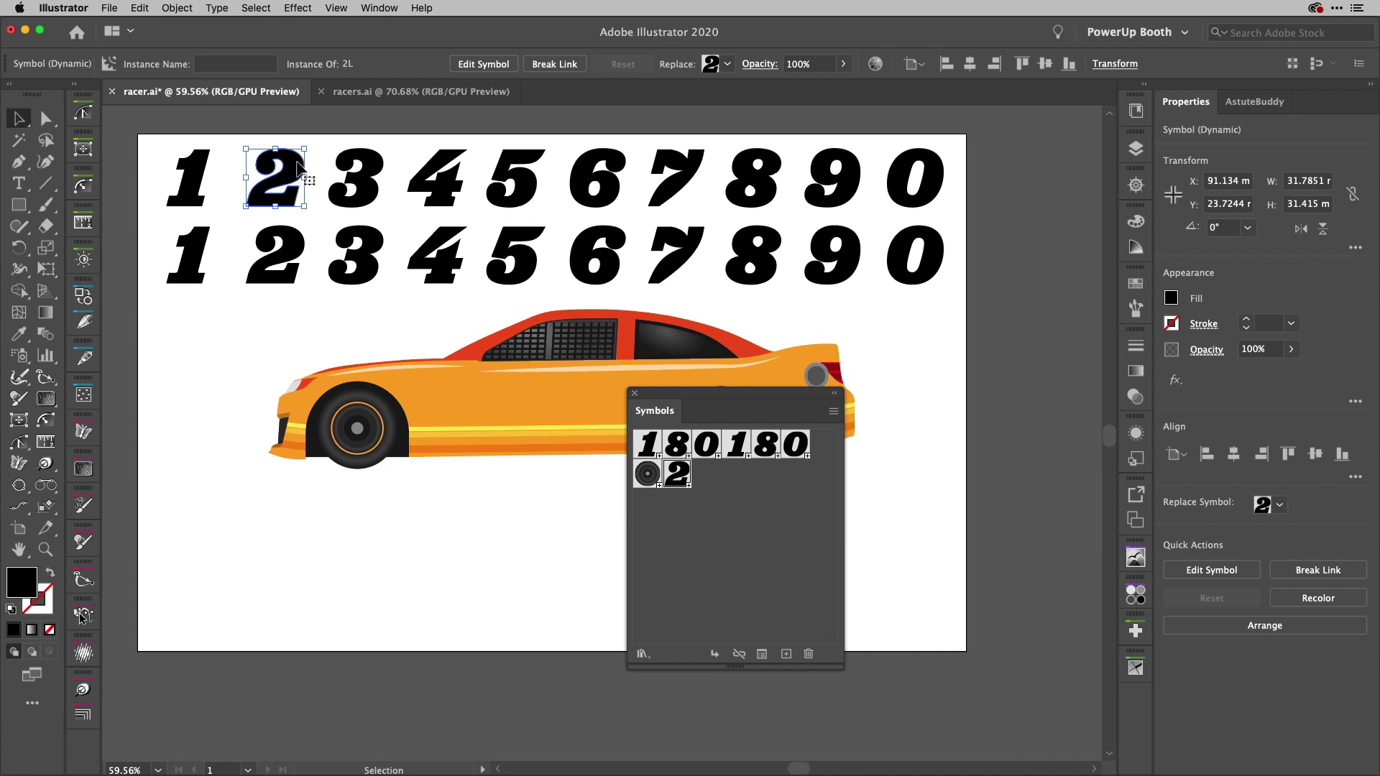
{"action": "key", "text": "Delete"}
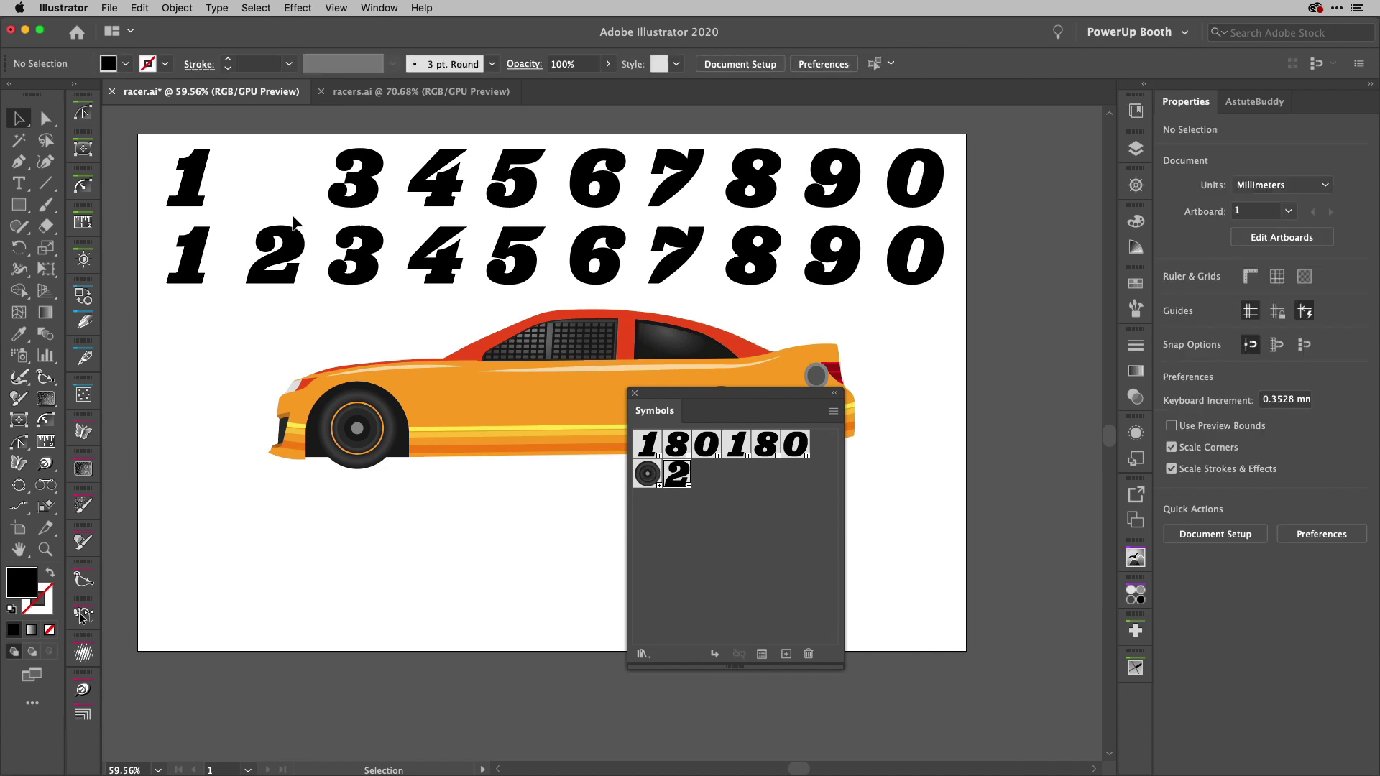
Create a dynamic symbol named 2R from the lower-row 2, registered at its middle-left point, and delete its instance from the artboard
{"action": "left_click_drag", "start_coordinate": [298, 248], "coordinate": [699, 536]}
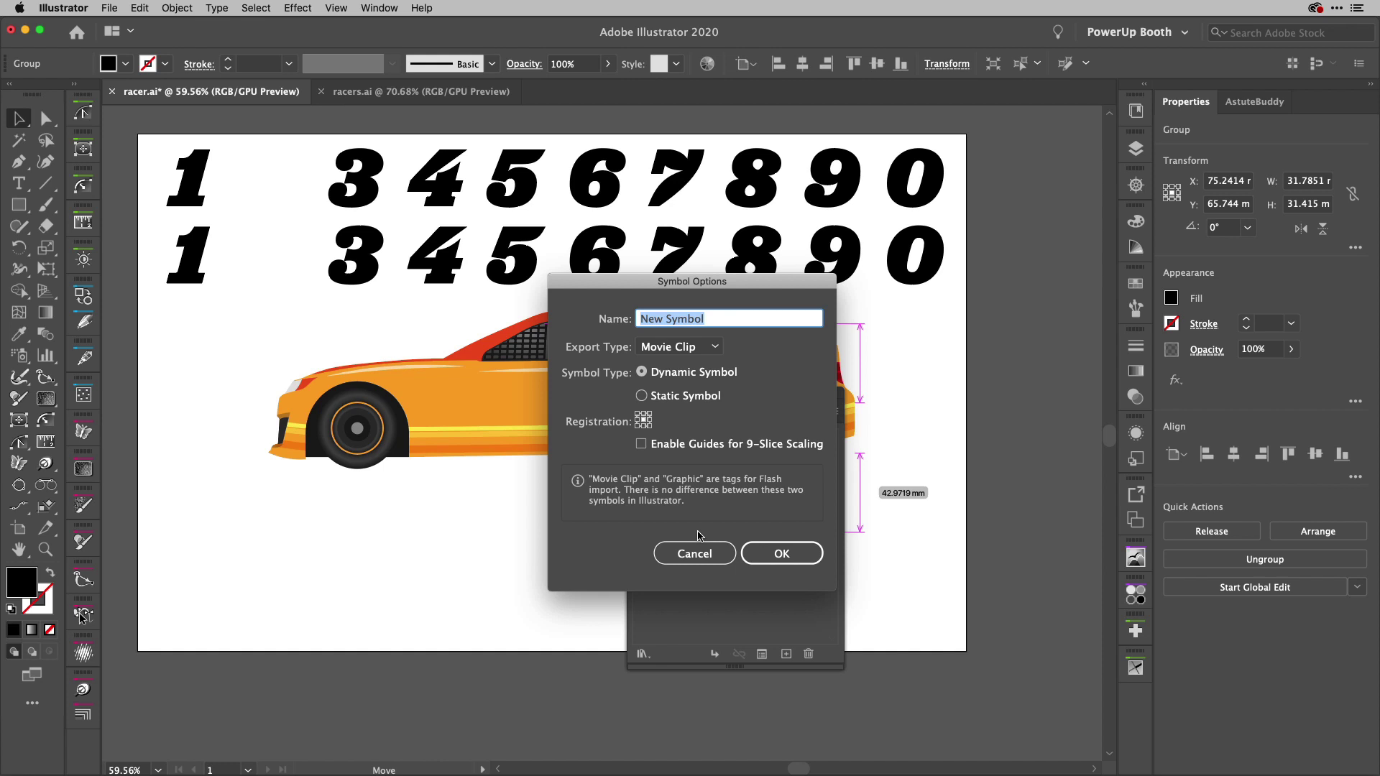
{"action": "left_click", "coordinate": [637, 422]}
{"action": "type", "text": "2R"}
{"action": "key", "text": "Return"}
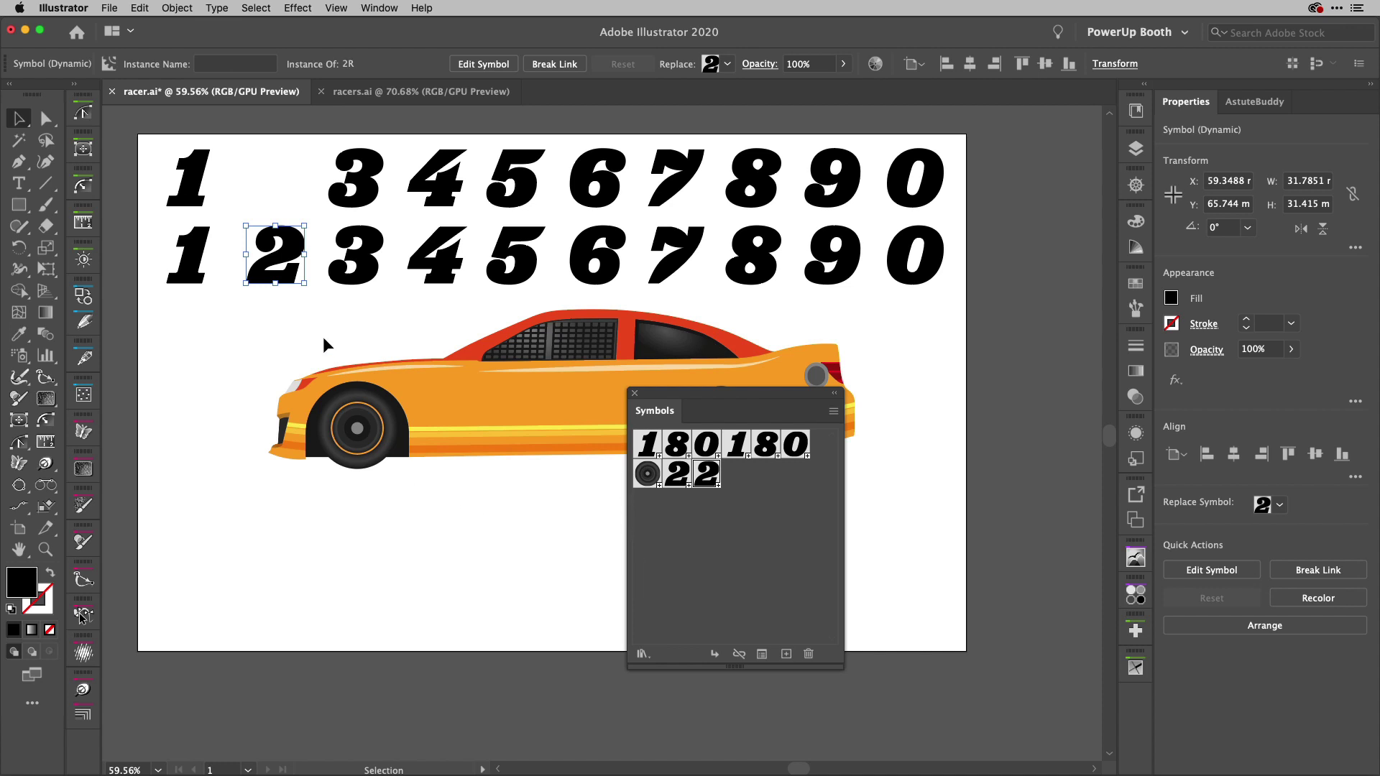
{"action": "key", "text": "Delete"}
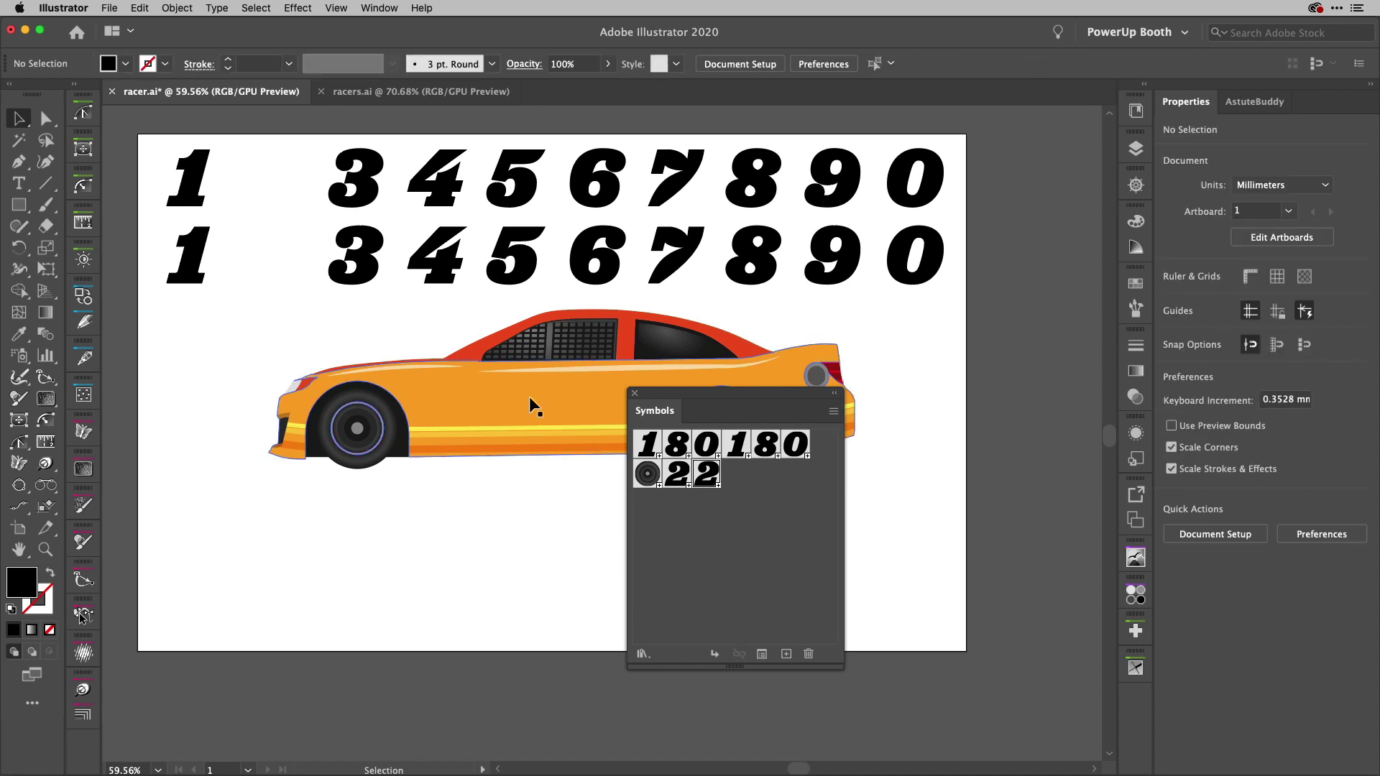
Place instances of the 1L and 1R symbols side by side below the car's front wheel
{"action": "left_click_drag", "start_coordinate": [645, 444], "coordinate": [343, 551]}
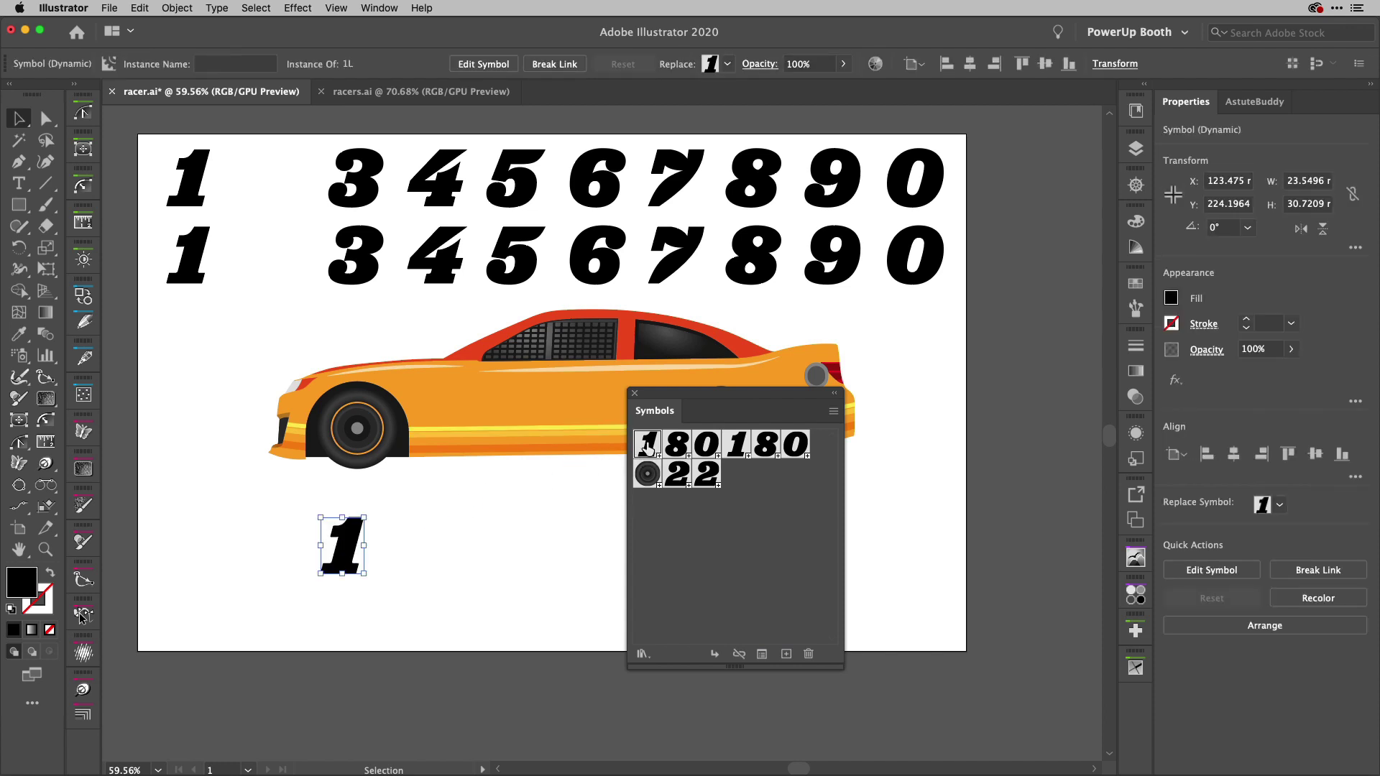
{"action": "left_click", "coordinate": [737, 444]}
{"action": "left_click_drag", "start_coordinate": [388, 540], "coordinate": [392, 546]}
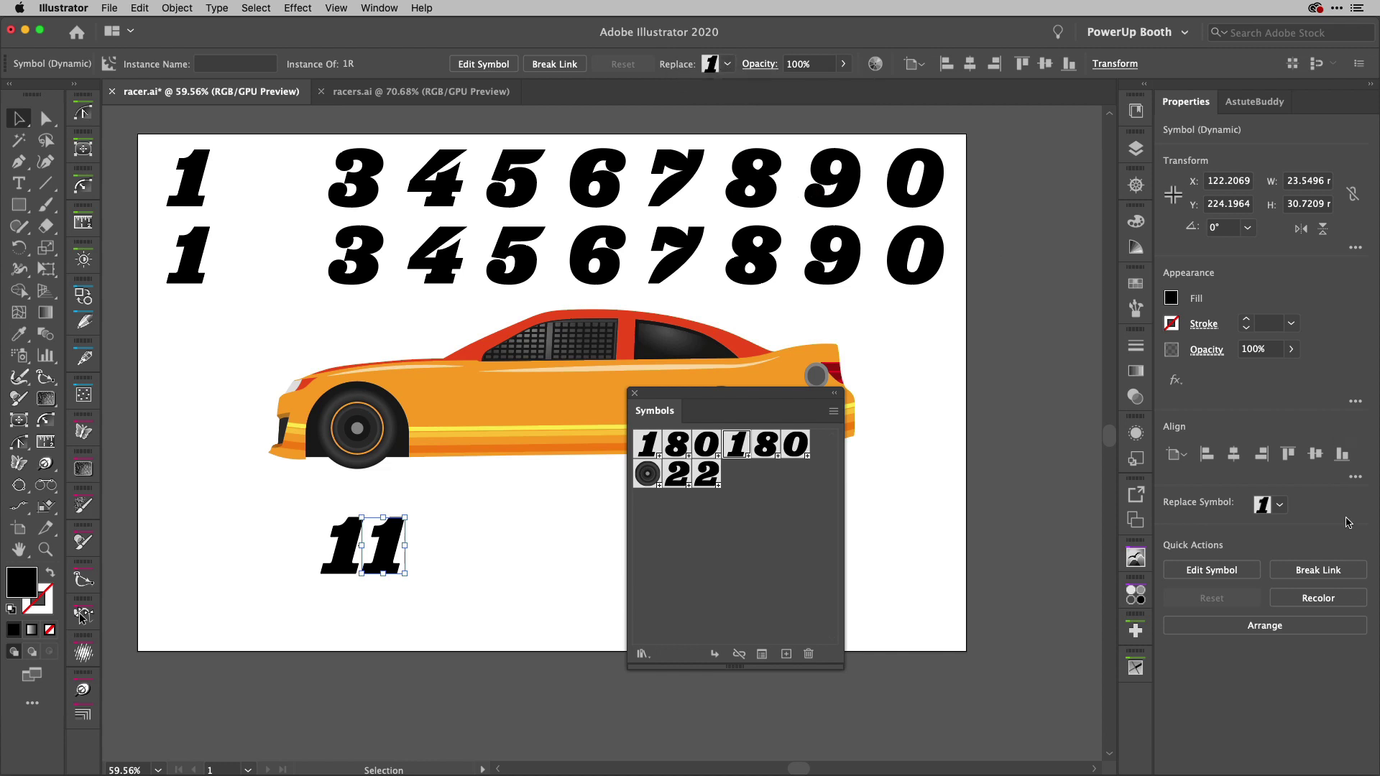
Replace the second digit of the number below the car with symbol 2R and the first digit with 8L
{"action": "left_click", "coordinate": [1278, 511]}
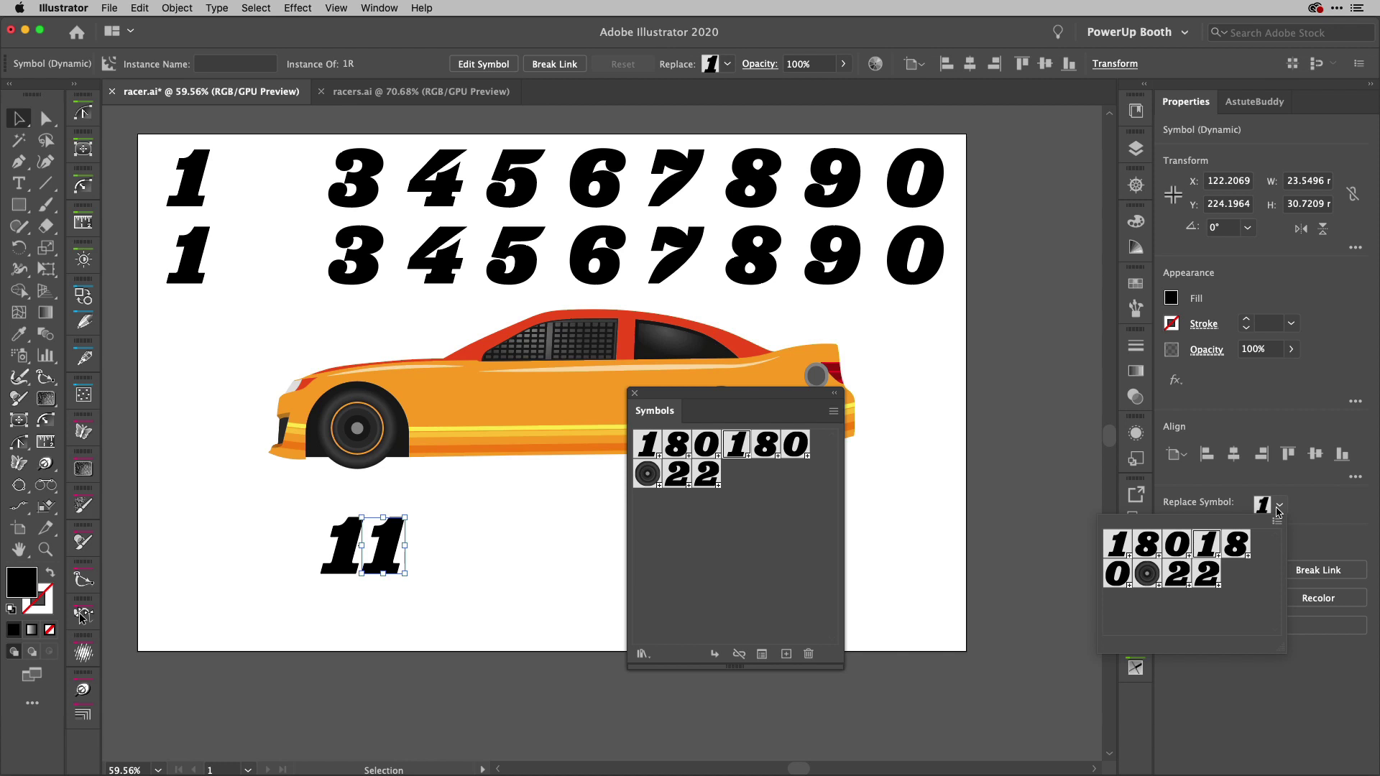
{"action": "left_click", "coordinate": [1213, 582]}
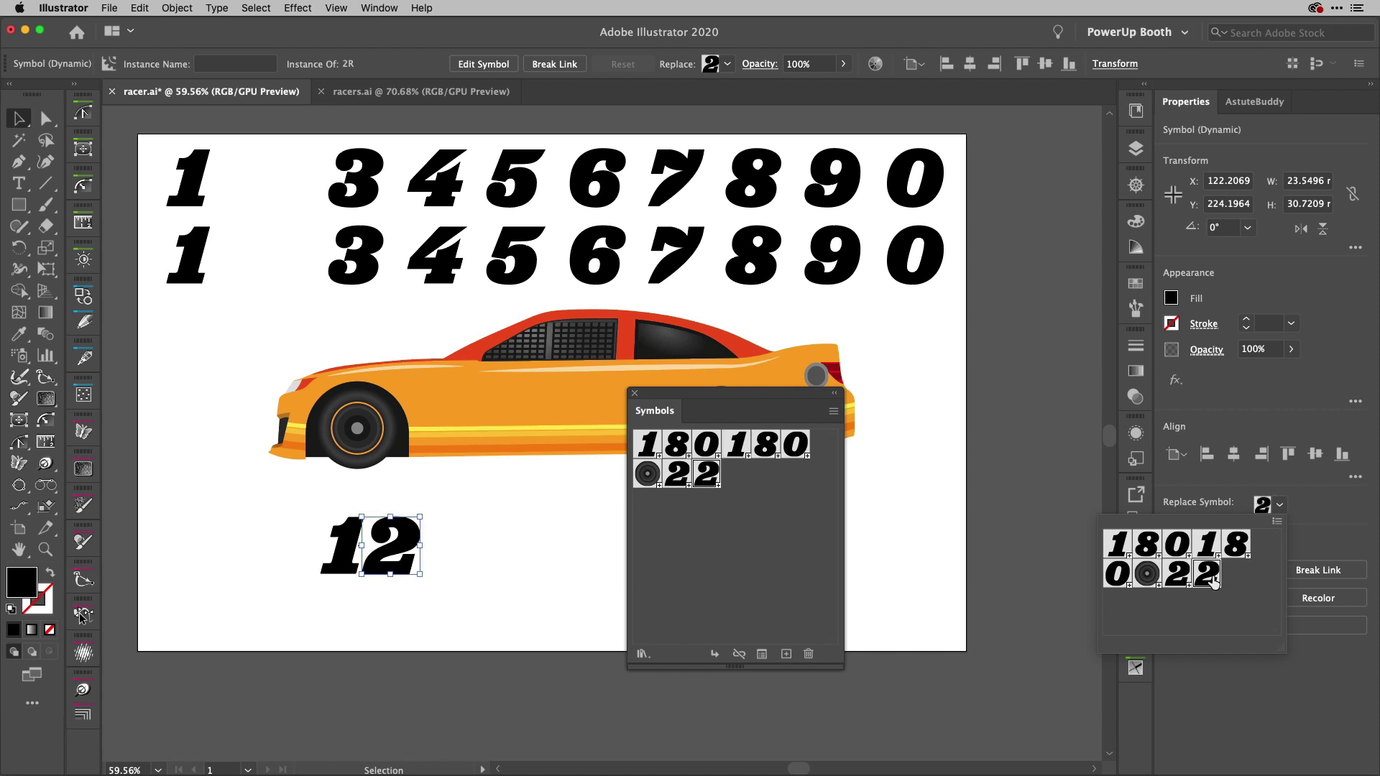
{"action": "left_click", "coordinate": [348, 549]}
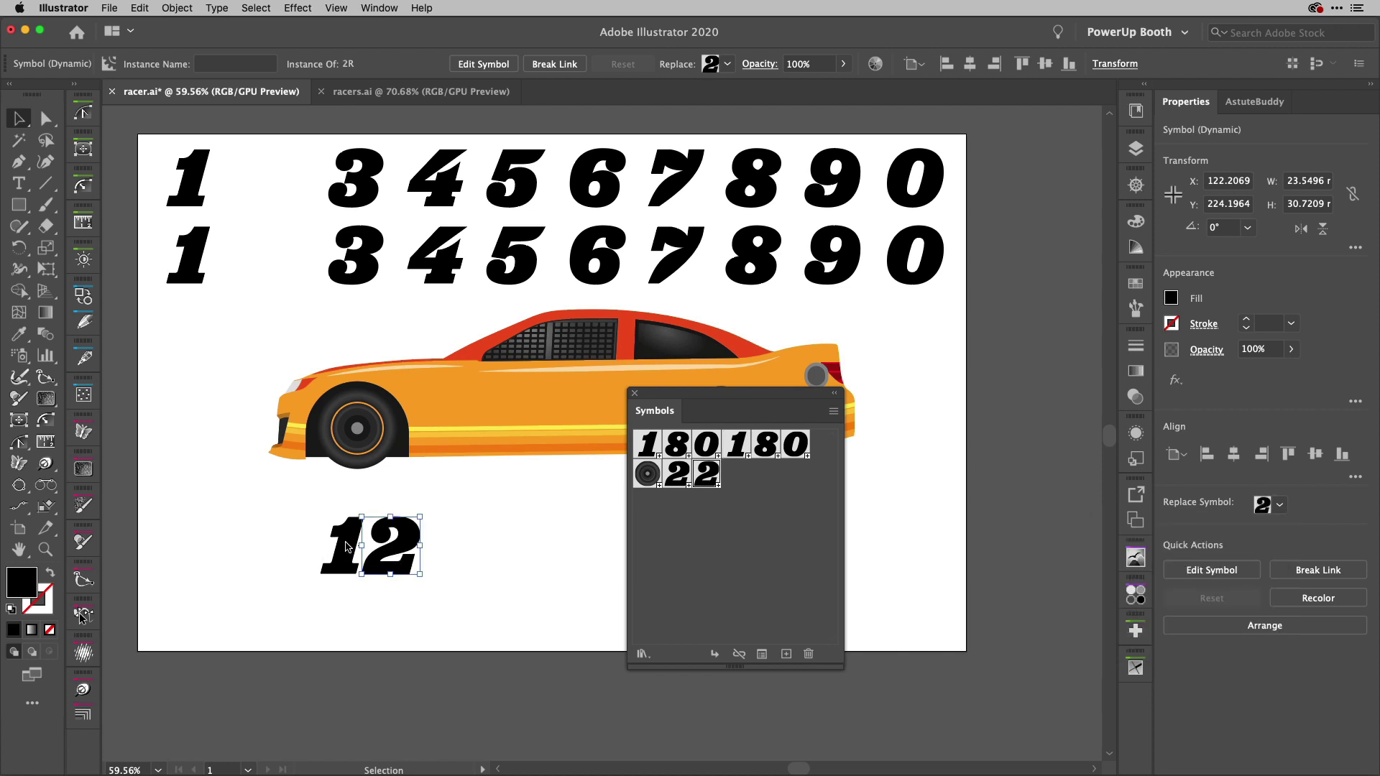
{"action": "left_click", "coordinate": [348, 550]}
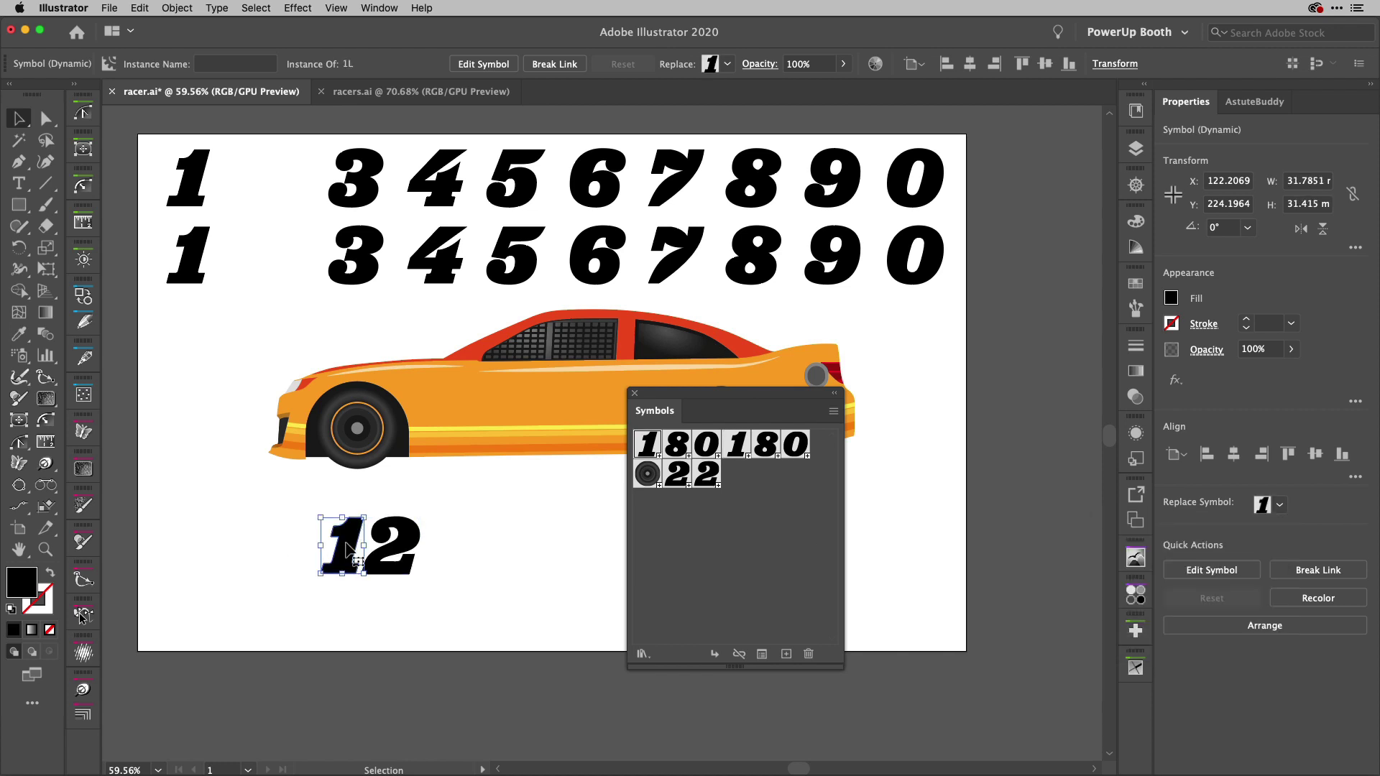
{"action": "left_click", "coordinate": [1280, 506]}
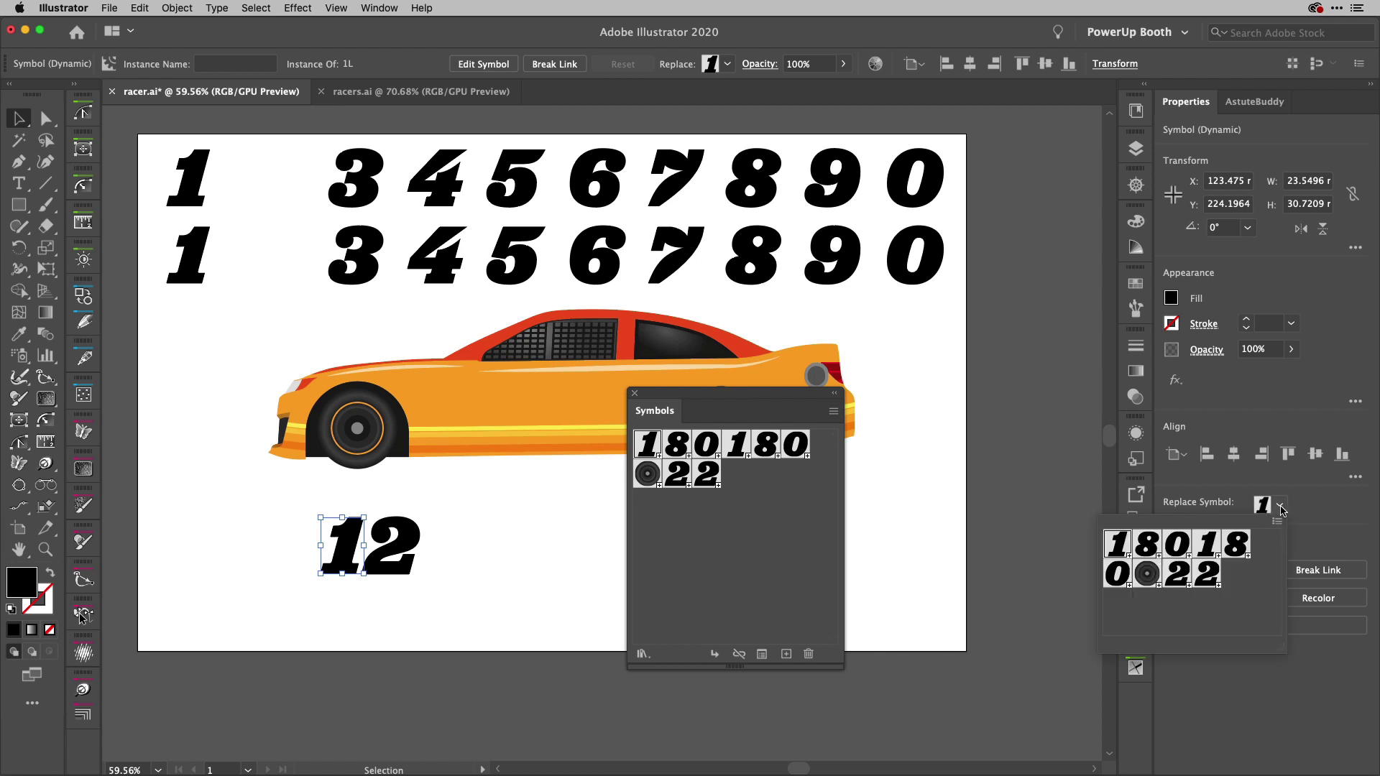
{"action": "left_click", "coordinate": [1149, 547]}
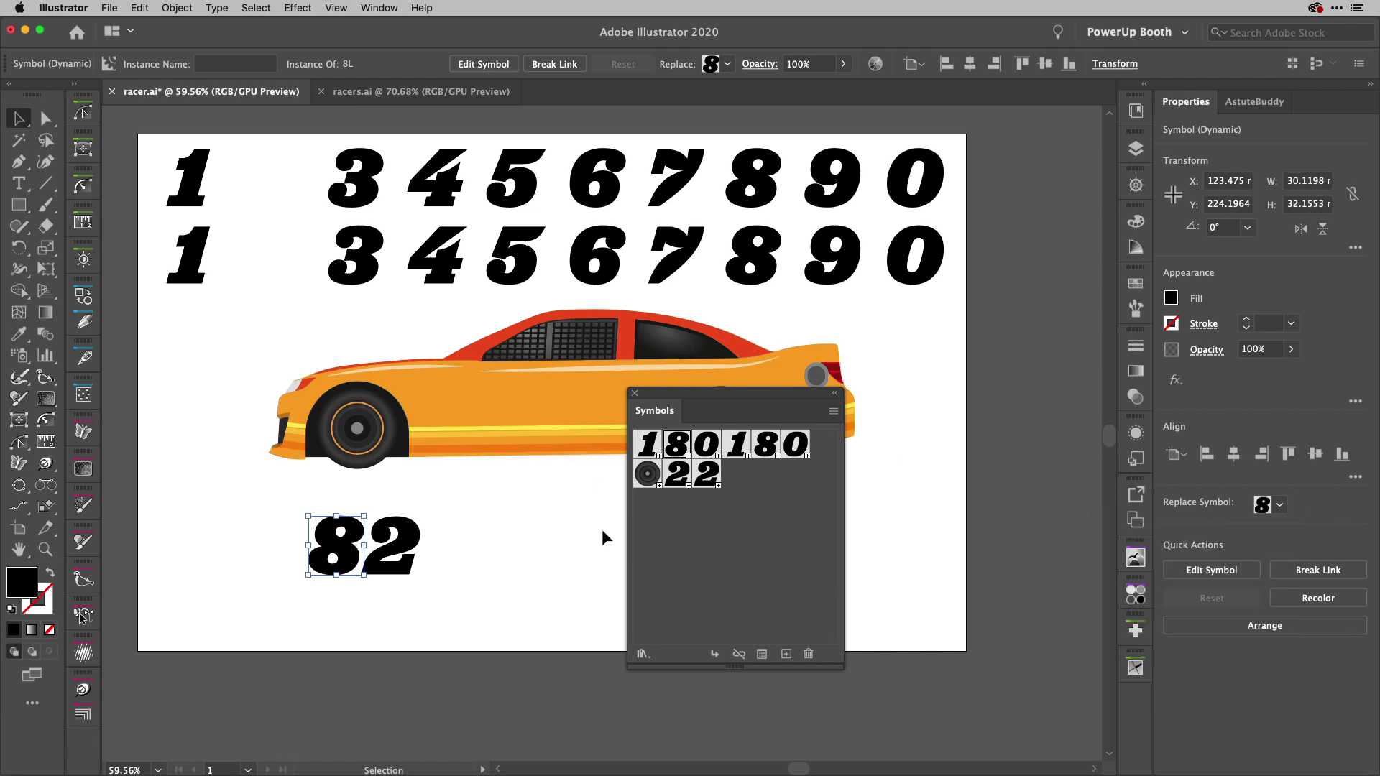
Replace the second digit of the number below the car with symbol 8R
{"action": "left_click", "coordinate": [404, 536]}
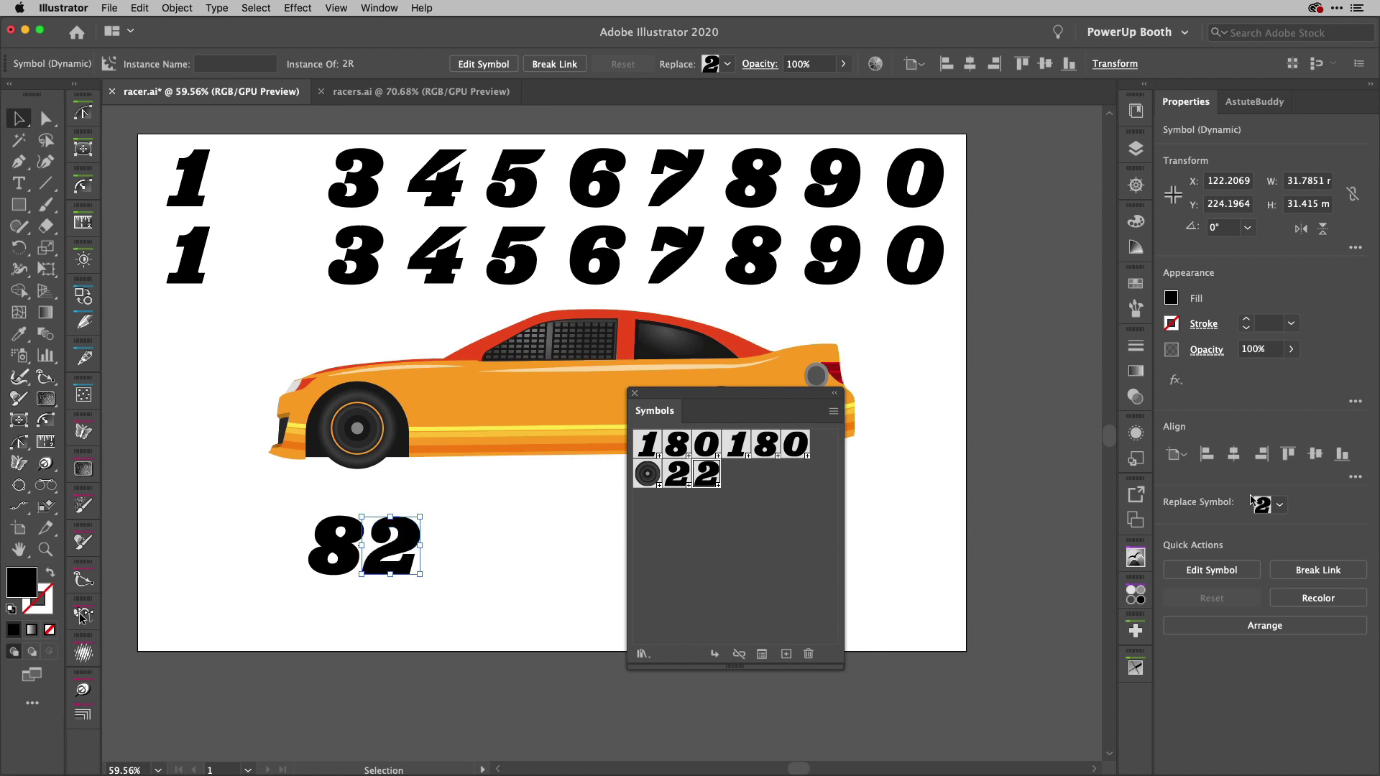
{"action": "left_click", "coordinate": [1281, 506]}
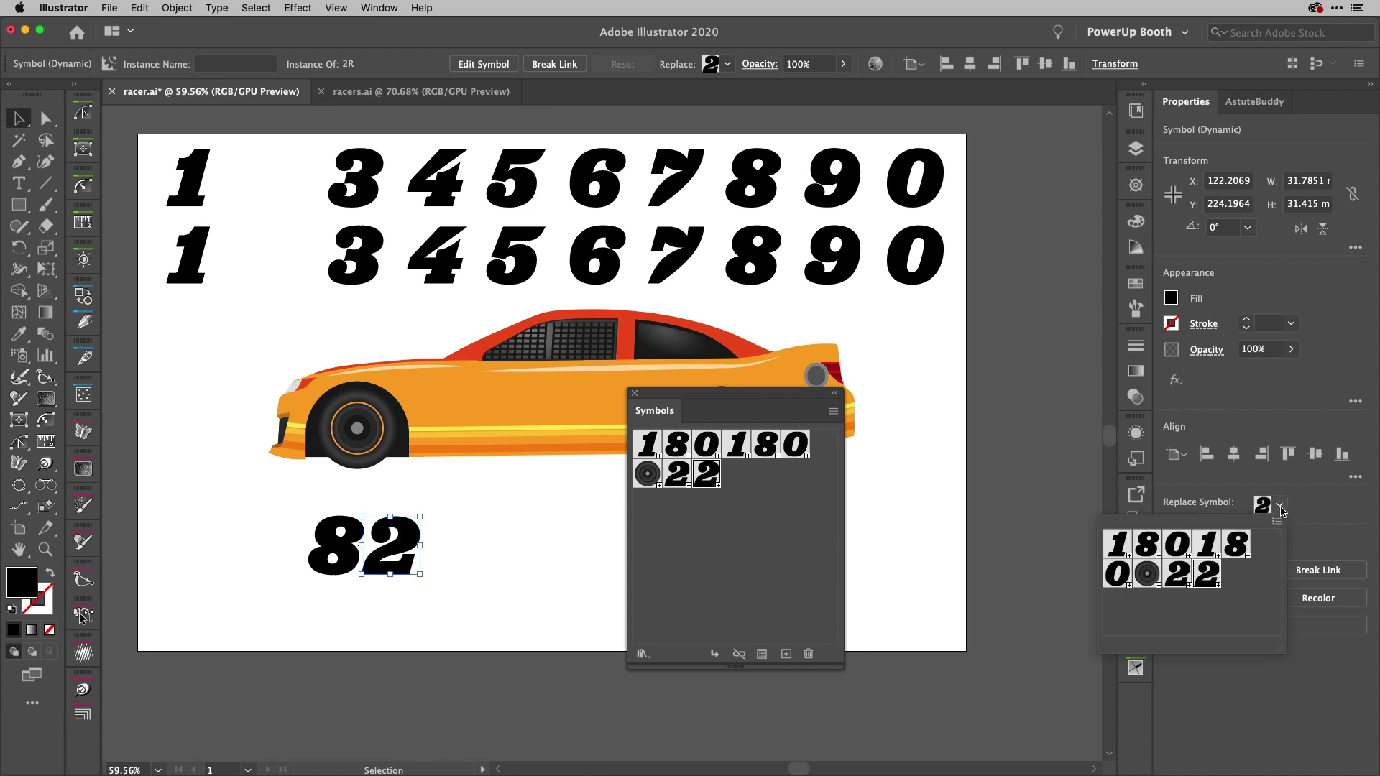
{"action": "left_click", "coordinate": [1235, 544]}
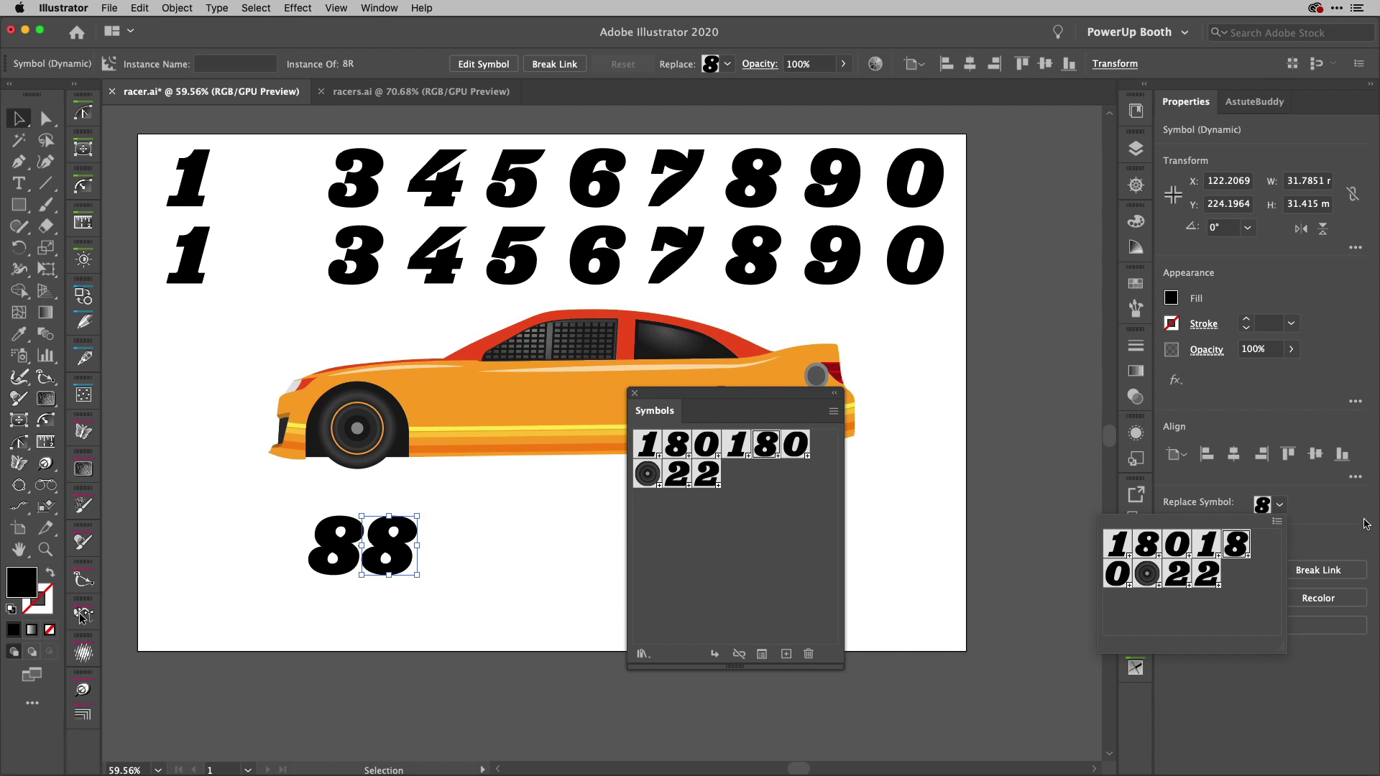
{"action": "left_click", "coordinate": [1299, 515]}
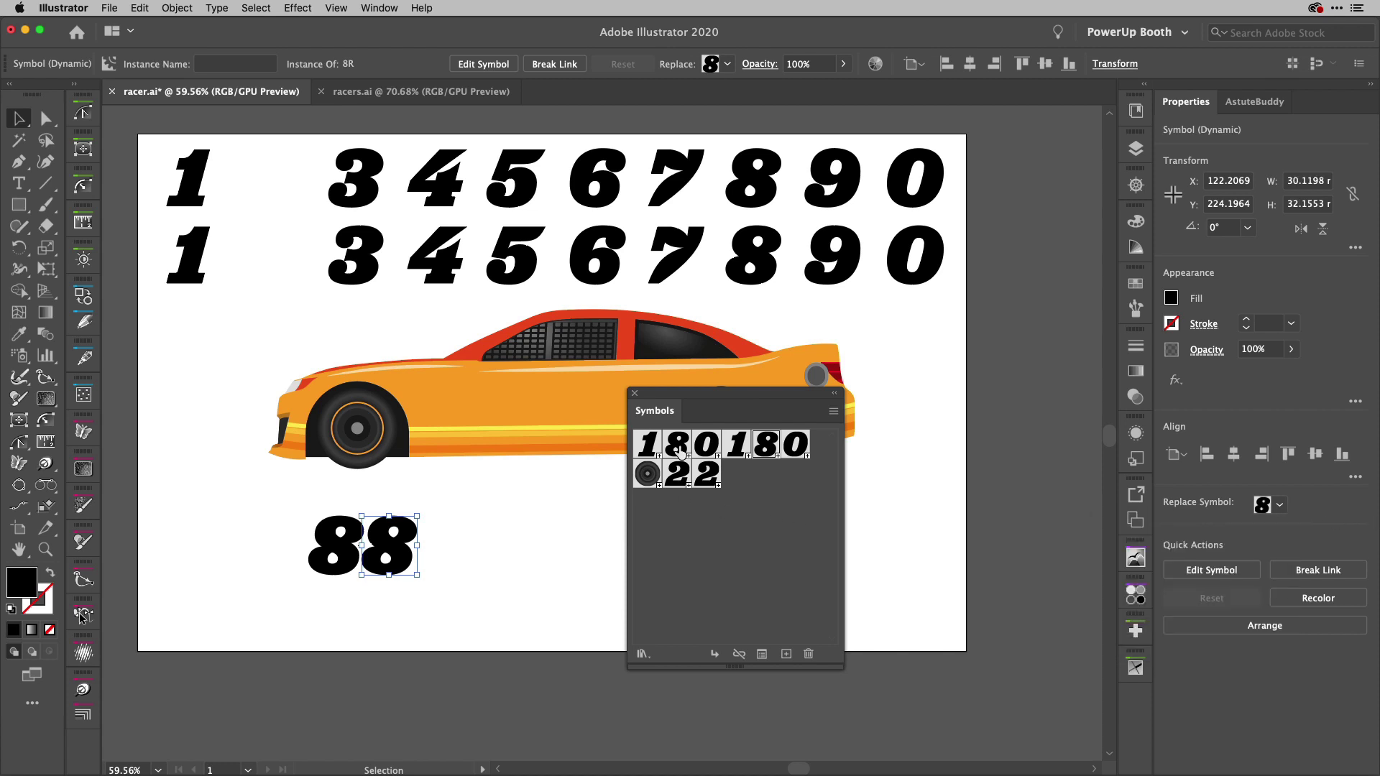
Move the floating symbol library clear of the car and group the two 8 instances
{"action": "left_click_drag", "start_coordinate": [653, 400], "coordinate": [894, 493]}
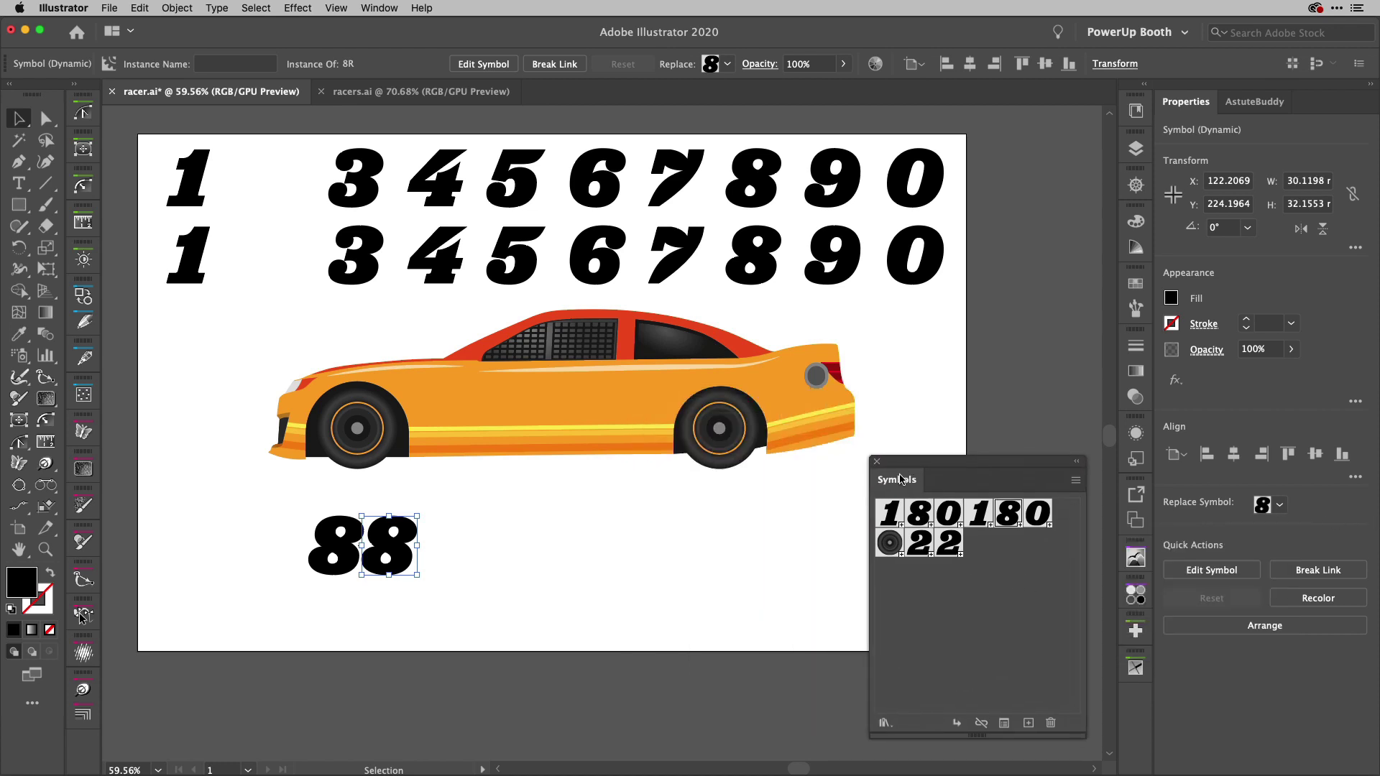
{"action": "left_click", "coordinate": [266, 503]}
{"action": "left_click_drag", "start_coordinate": [292, 504], "coordinate": [428, 552]}
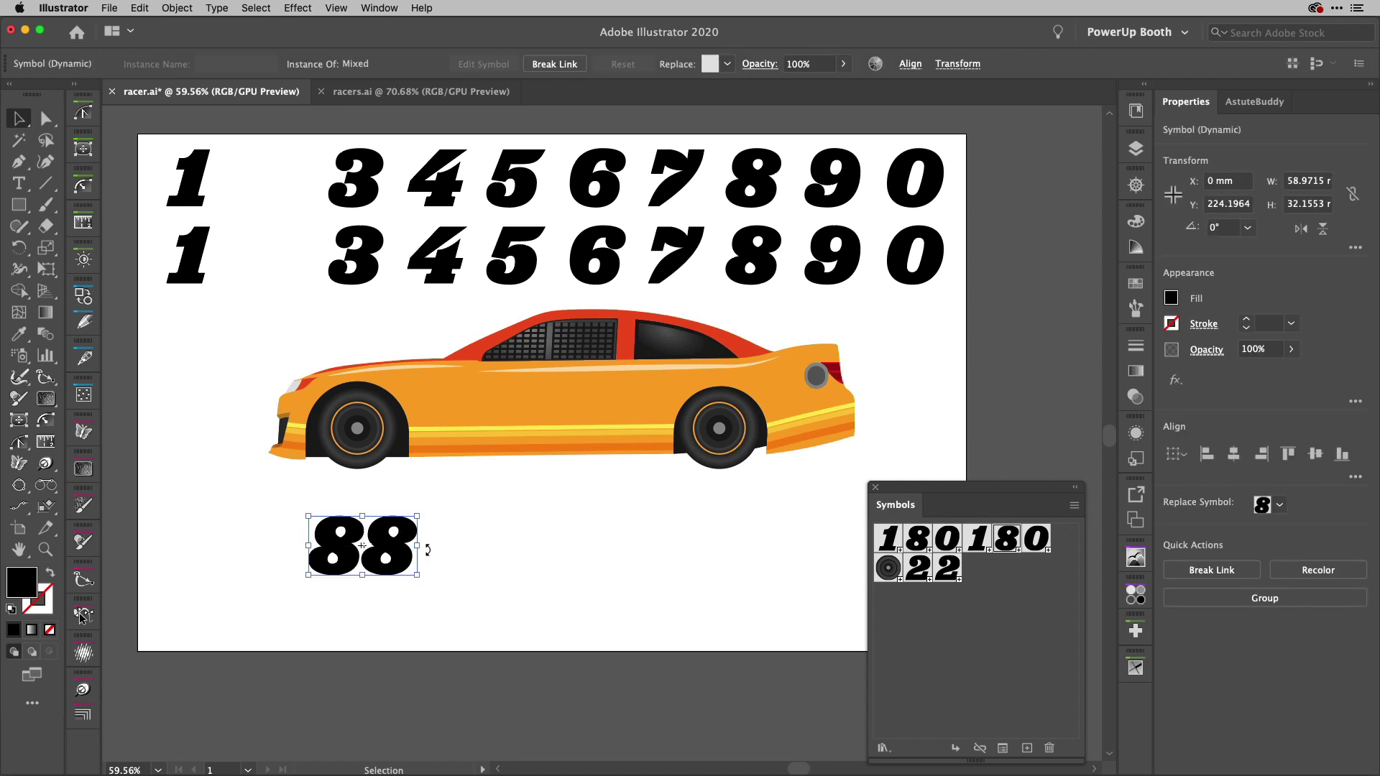
{"action": "key", "text": "super+g"}
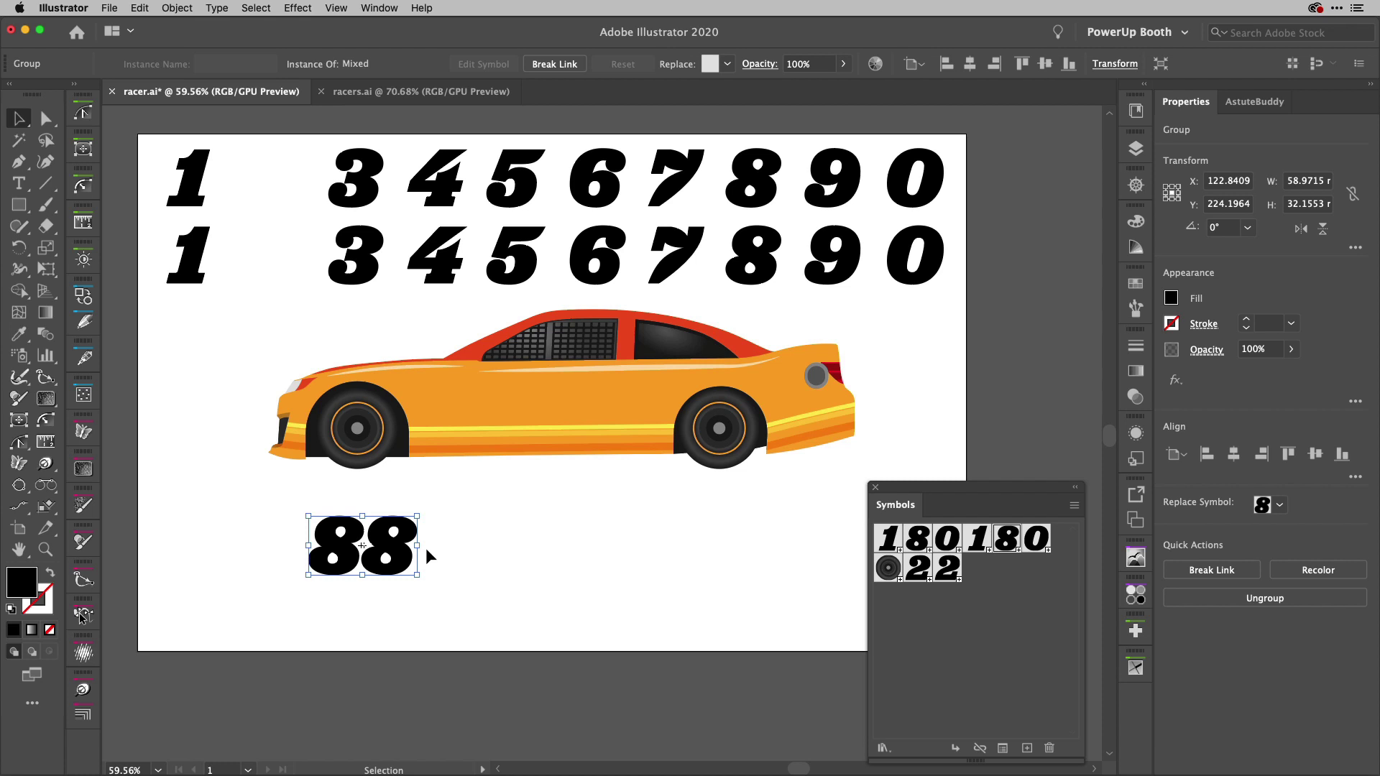
Add a new fill to the number group, colour it lime green, and place it below the group's contents
{"action": "key", "text": "a"}
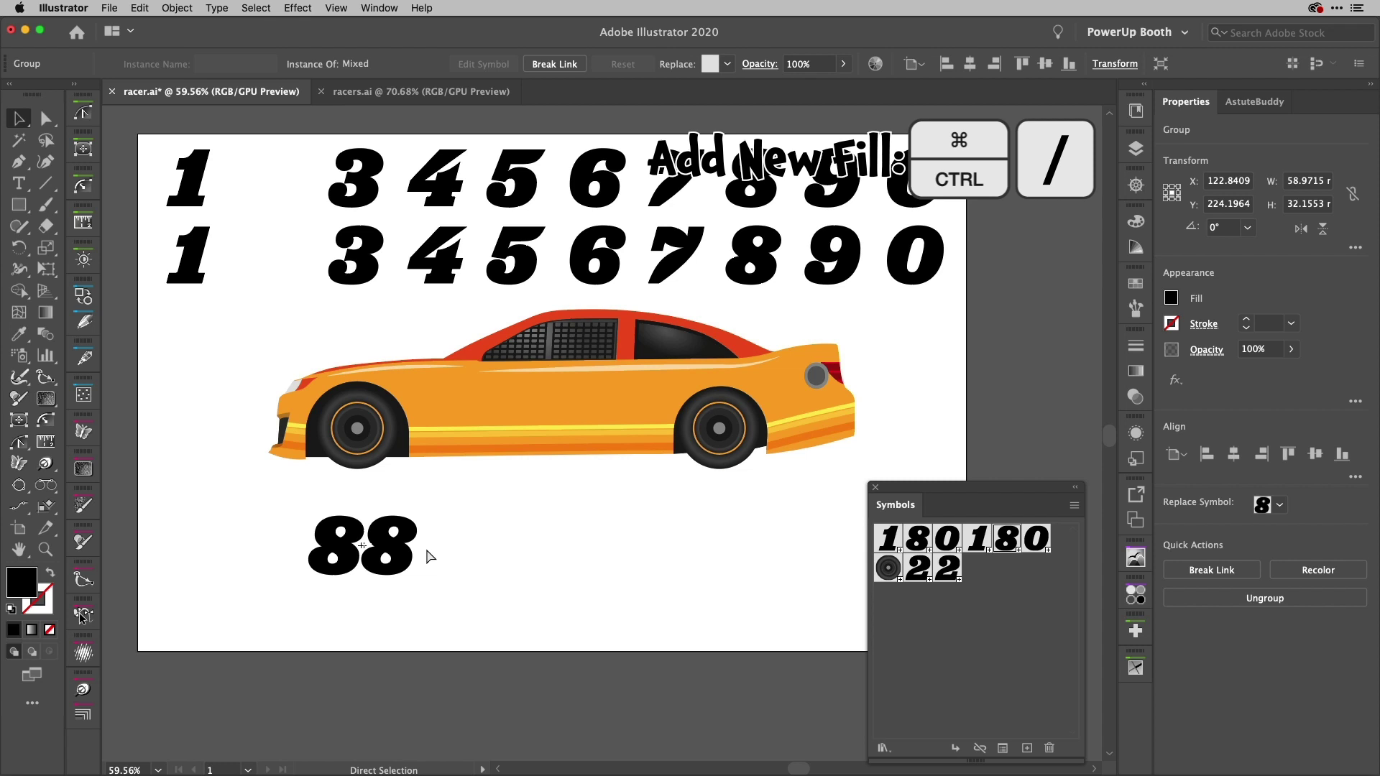
{"action": "key", "text": "v"}
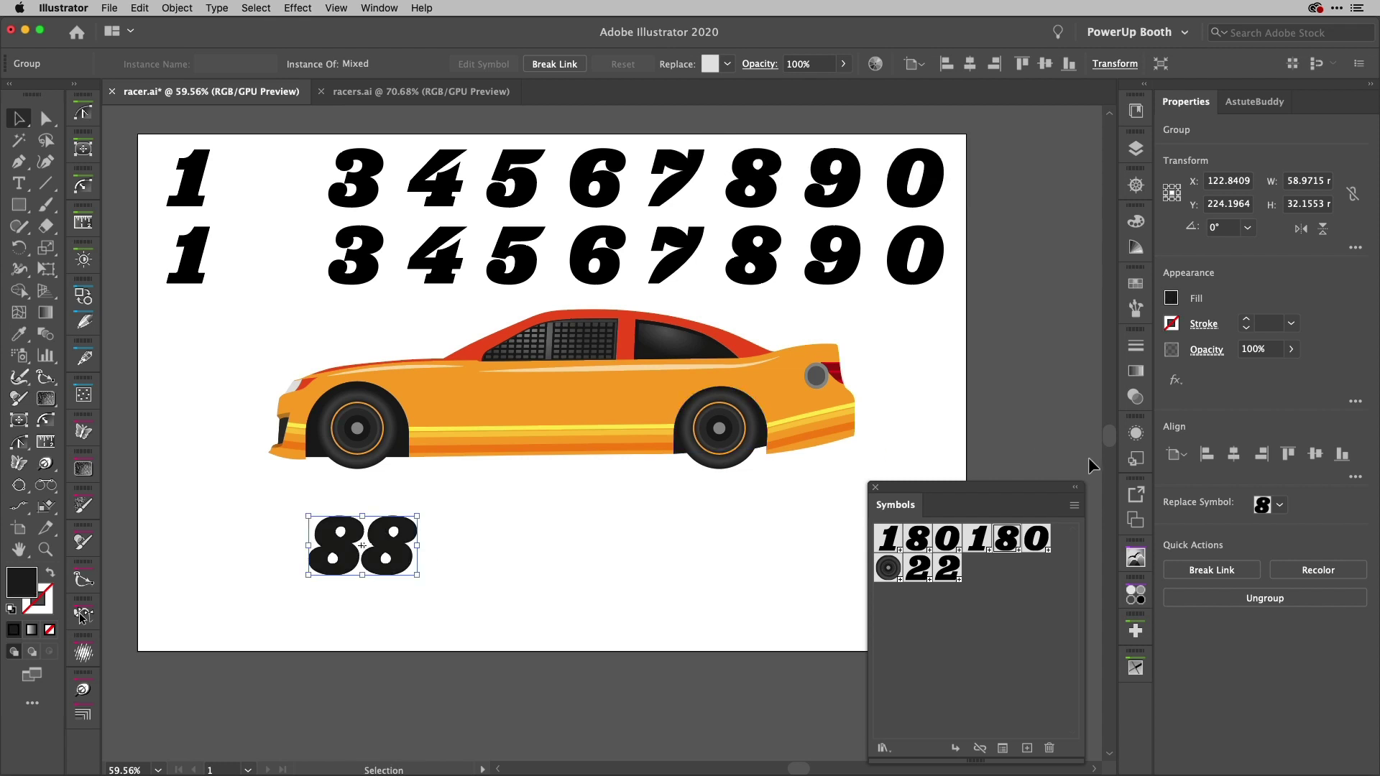
{"action": "left_click", "coordinate": [1136, 433]}
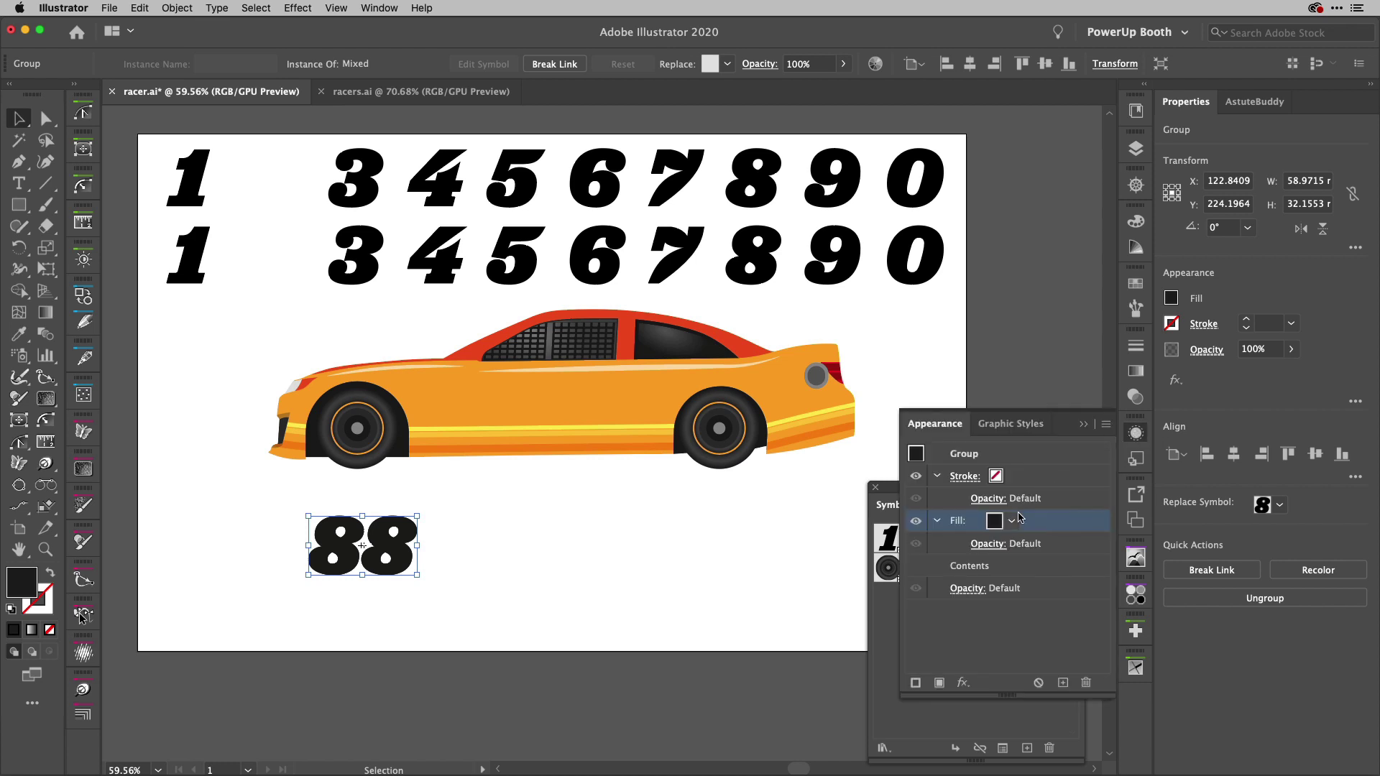
{"action": "left_click", "coordinate": [1012, 521]}
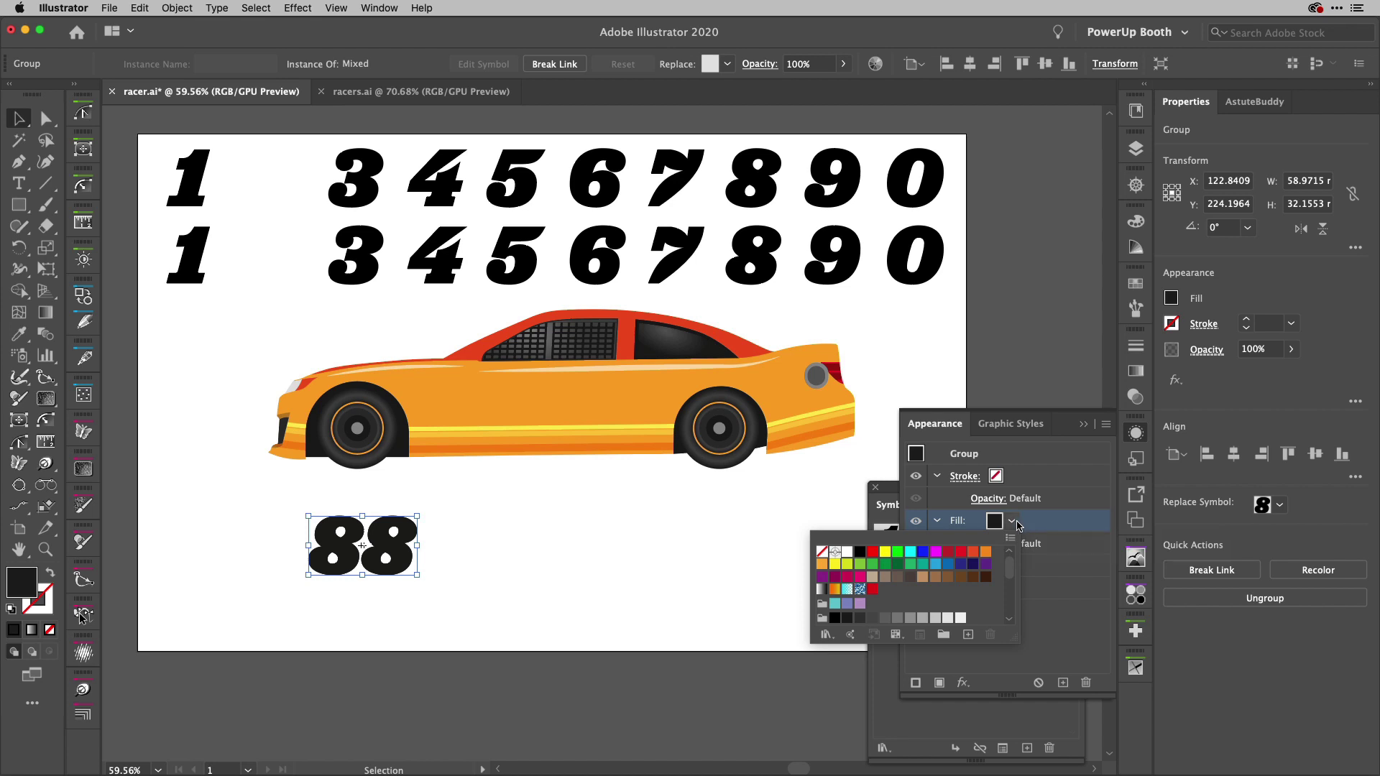
{"action": "left_click", "coordinate": [847, 564]}
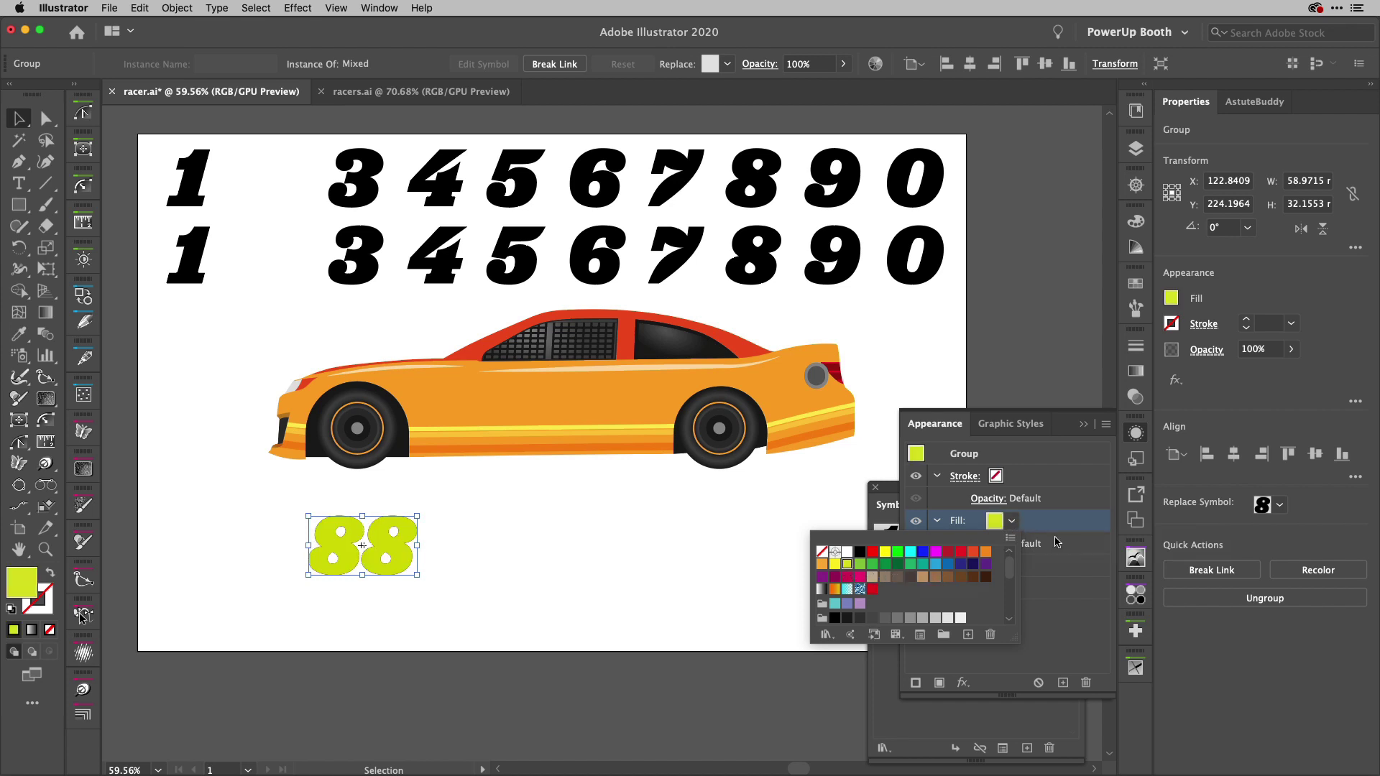
{"action": "left_click", "coordinate": [1053, 530]}
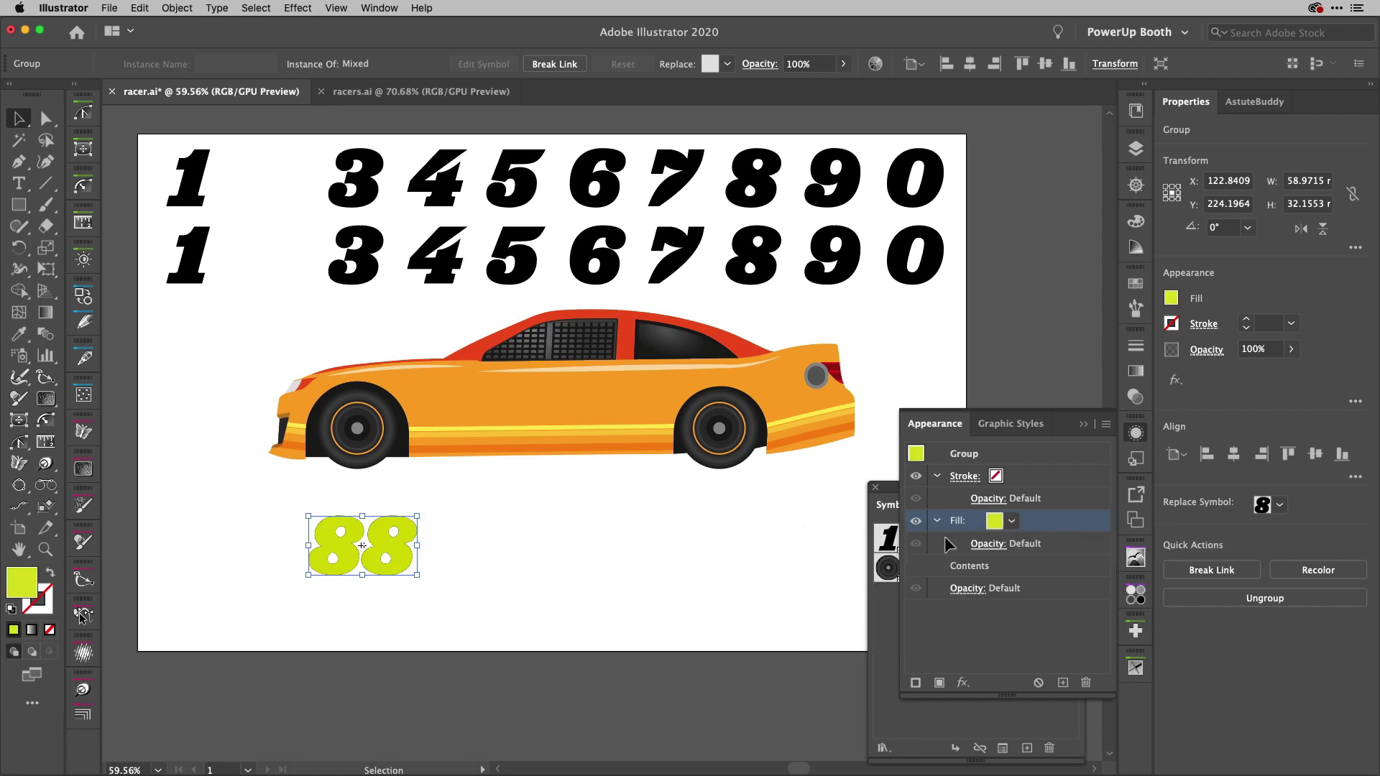
{"action": "left_click_drag", "start_coordinate": [1064, 530], "coordinate": [1058, 573]}
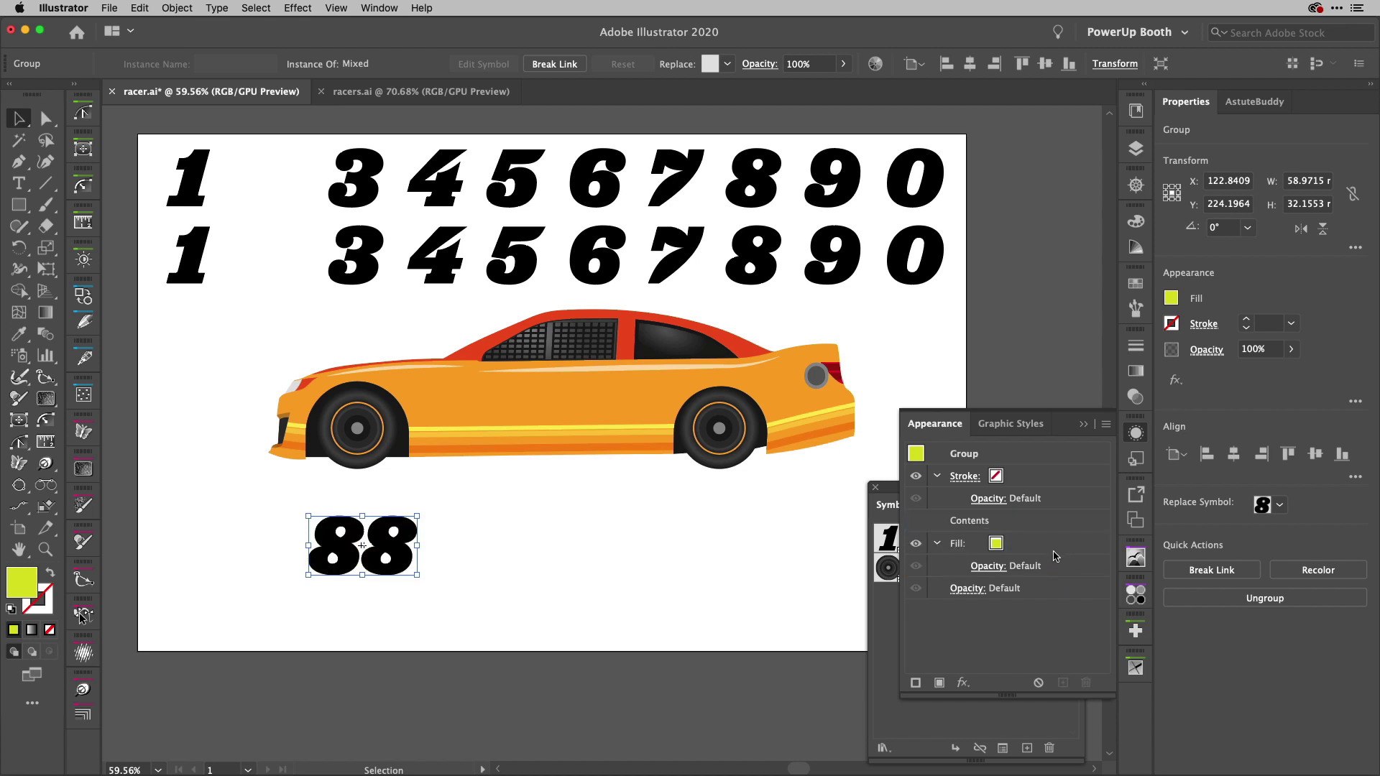
Apply an Offset Path effect of 2 mm with round joins to the group's lime green fill
{"action": "left_click", "coordinate": [1045, 550]}
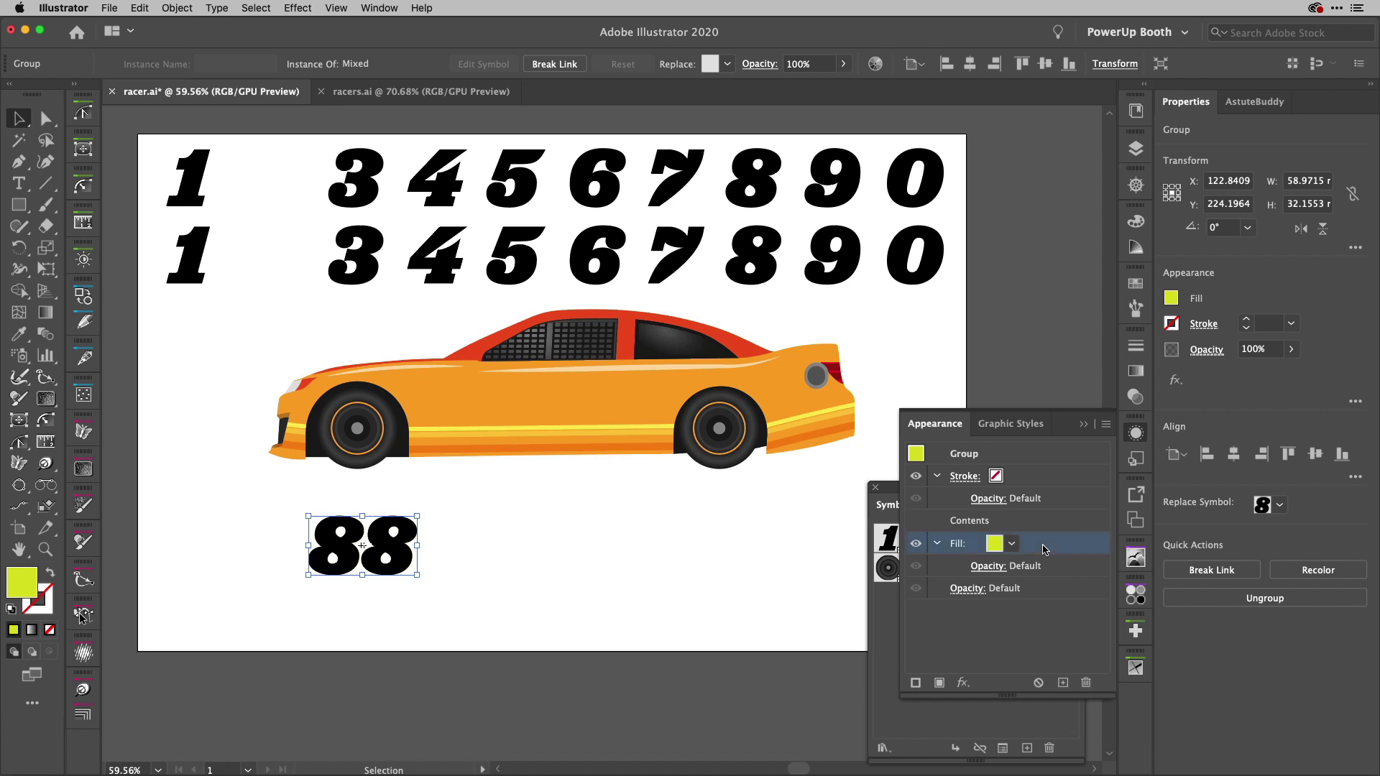
{"action": "left_click", "coordinate": [1176, 381]}
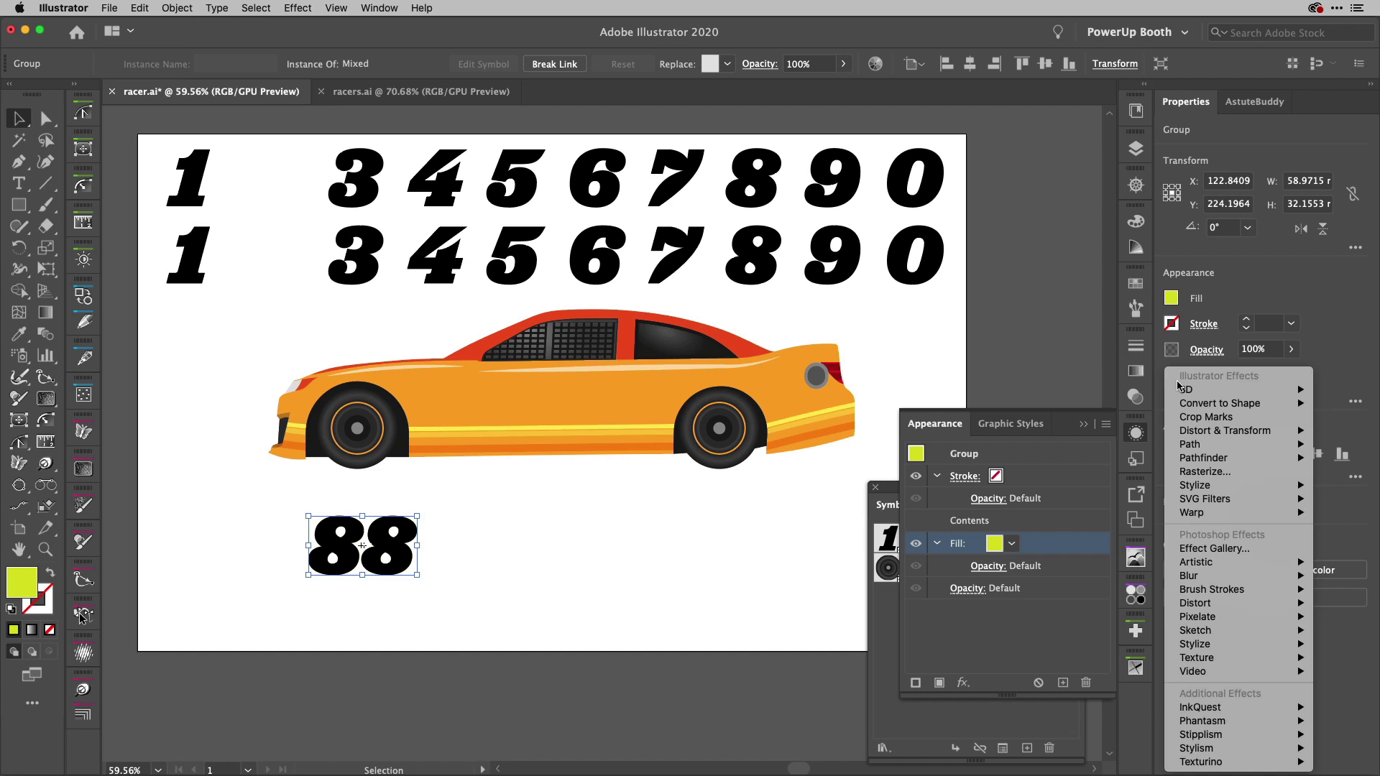
{"action": "mouse_move", "coordinate": [1199, 446]}
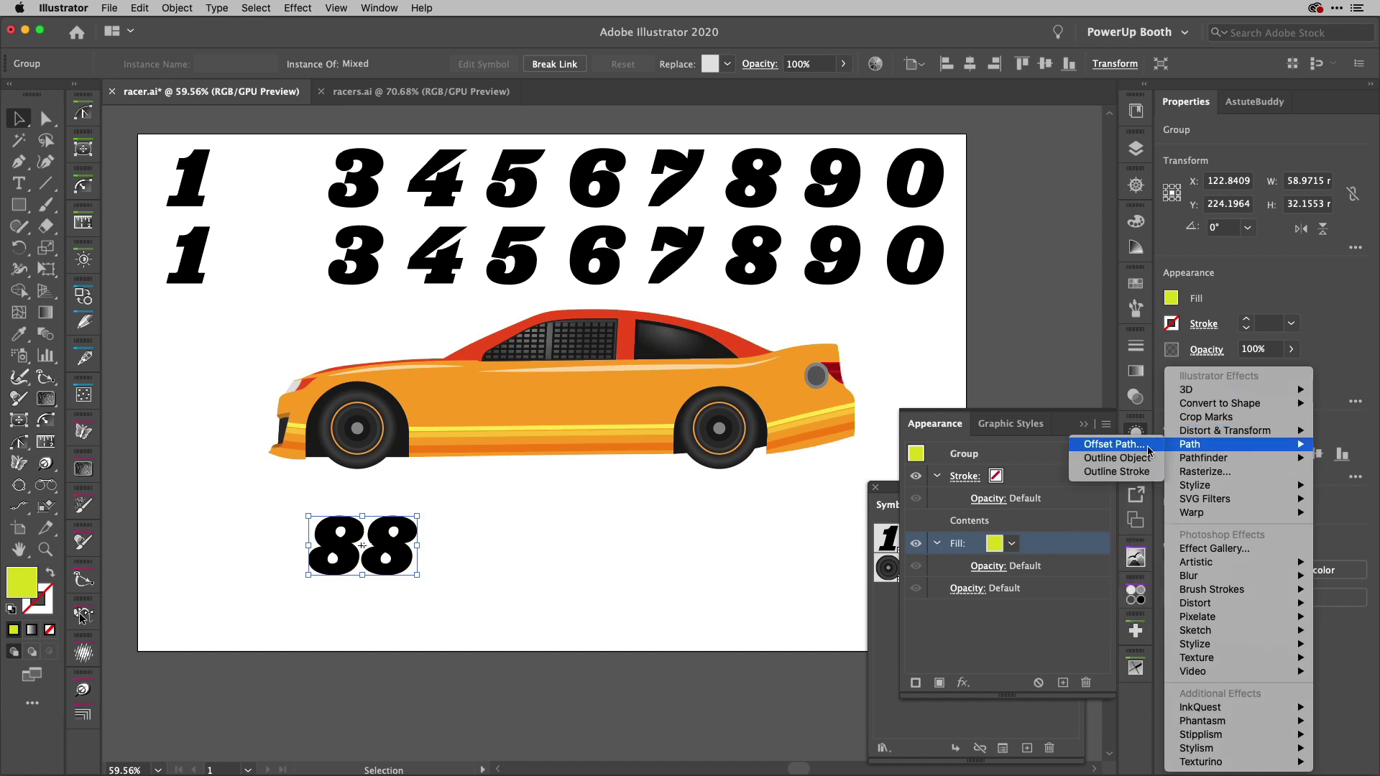
{"action": "left_click", "coordinate": [1113, 444]}
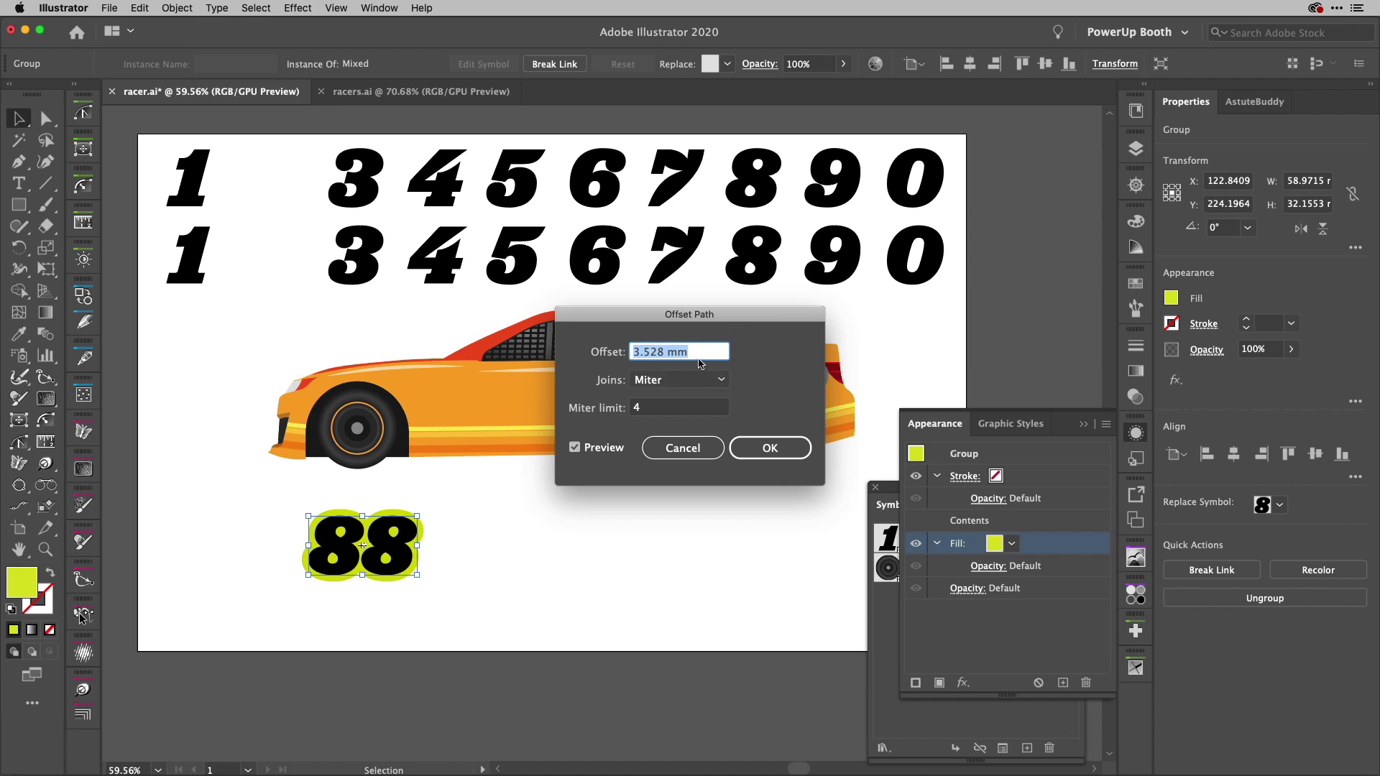
{"action": "type", "text": "3"}
{"action": "key", "text": "Down"}
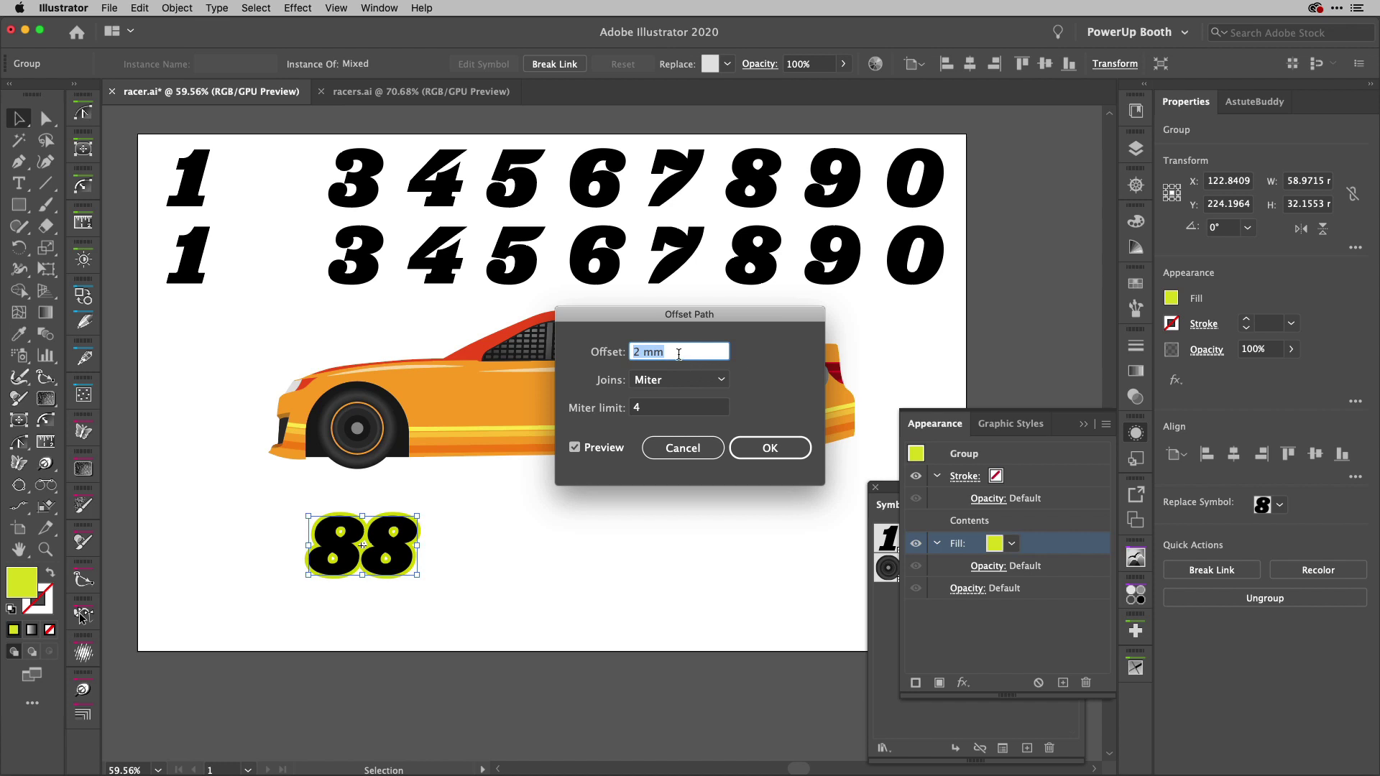
{"action": "left_click", "coordinate": [715, 381]}
{"action": "left_click", "coordinate": [693, 424]}
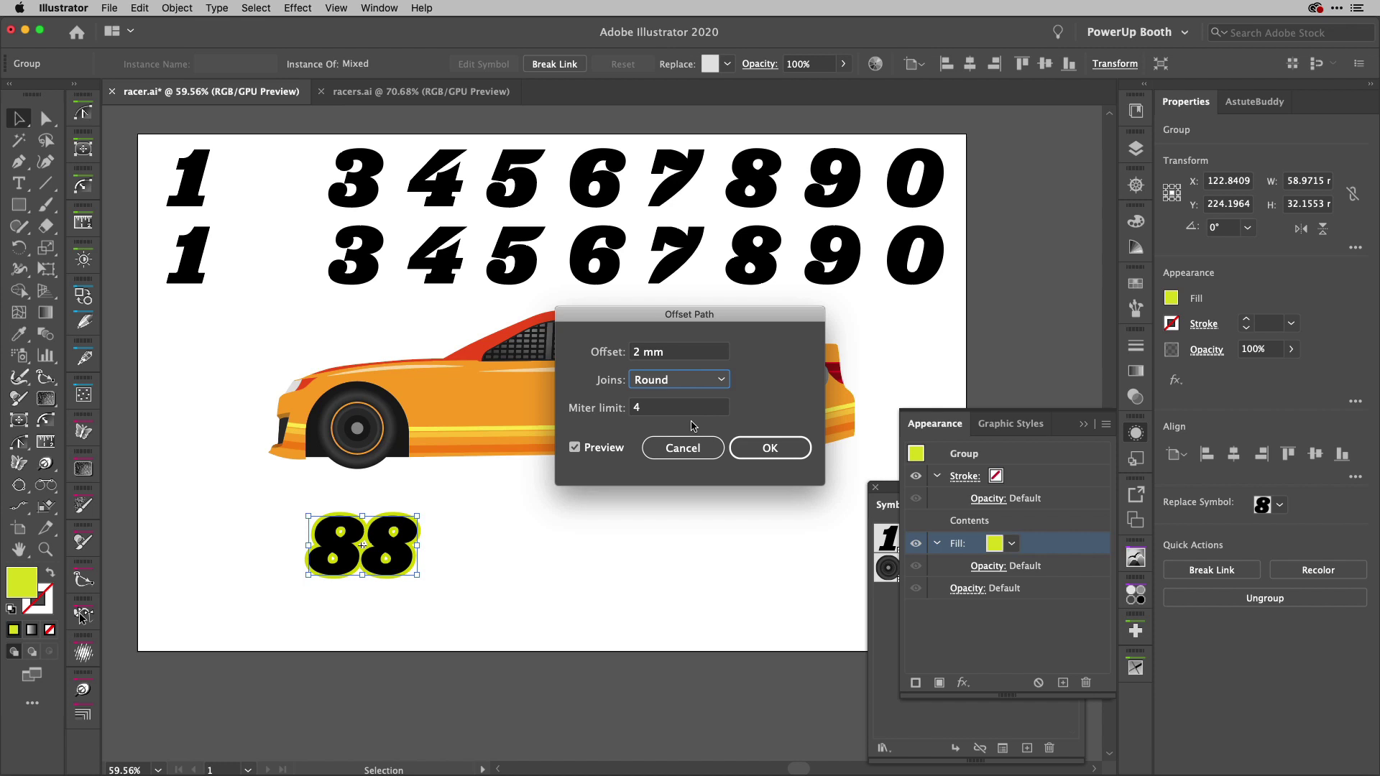
{"action": "left_click", "coordinate": [751, 449]}
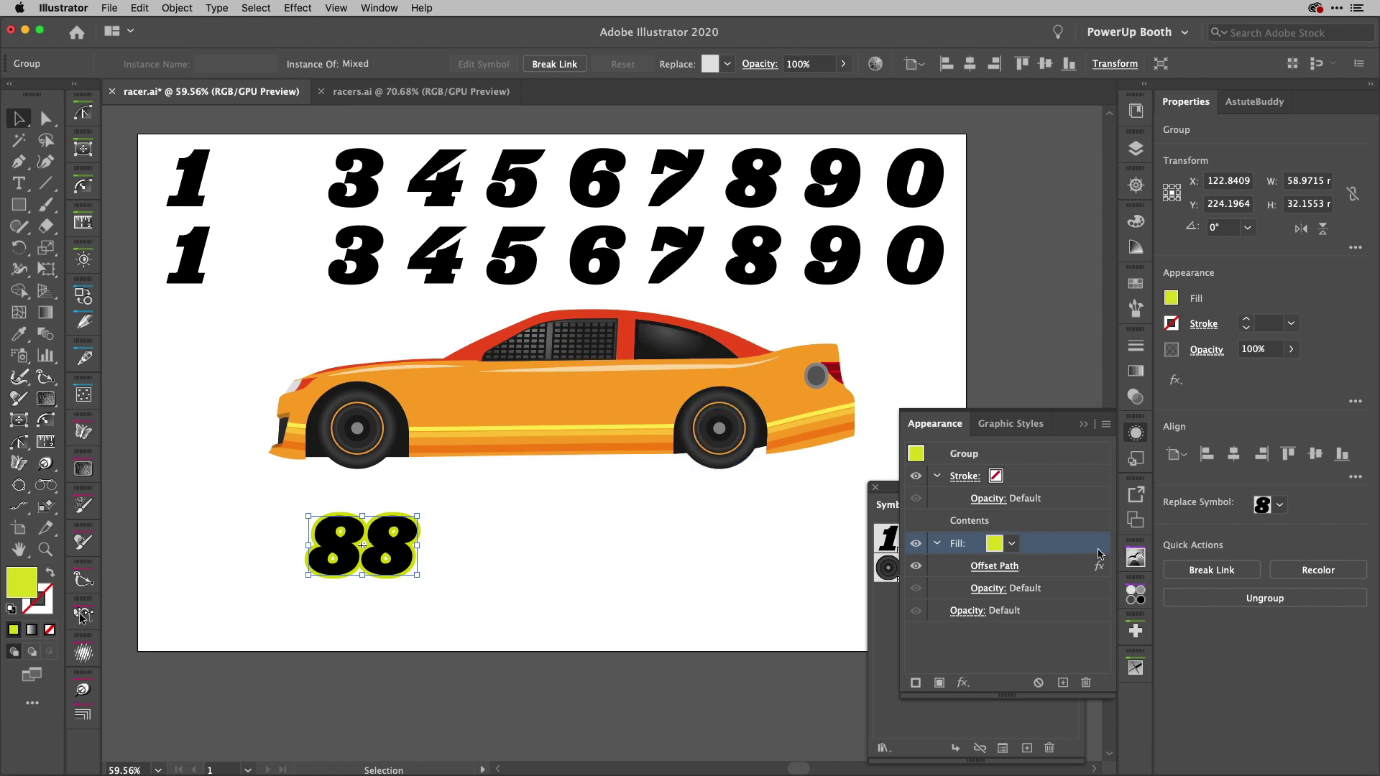
Duplicate the group's lime green fill and recolour the lower copy with the near-black swatch
{"action": "left_click", "coordinate": [1062, 683]}
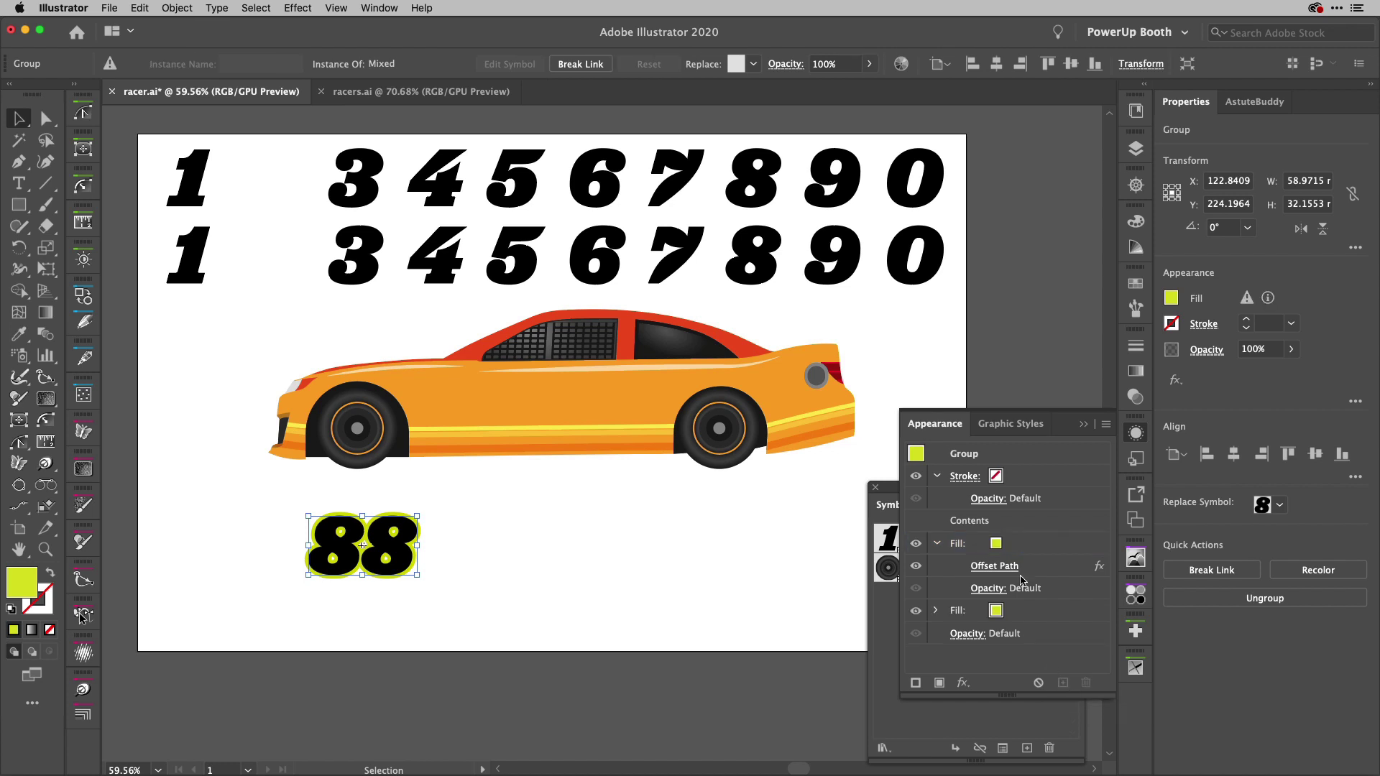
{"action": "left_click", "coordinate": [1005, 613]}
{"action": "left_click", "coordinate": [1014, 613]}
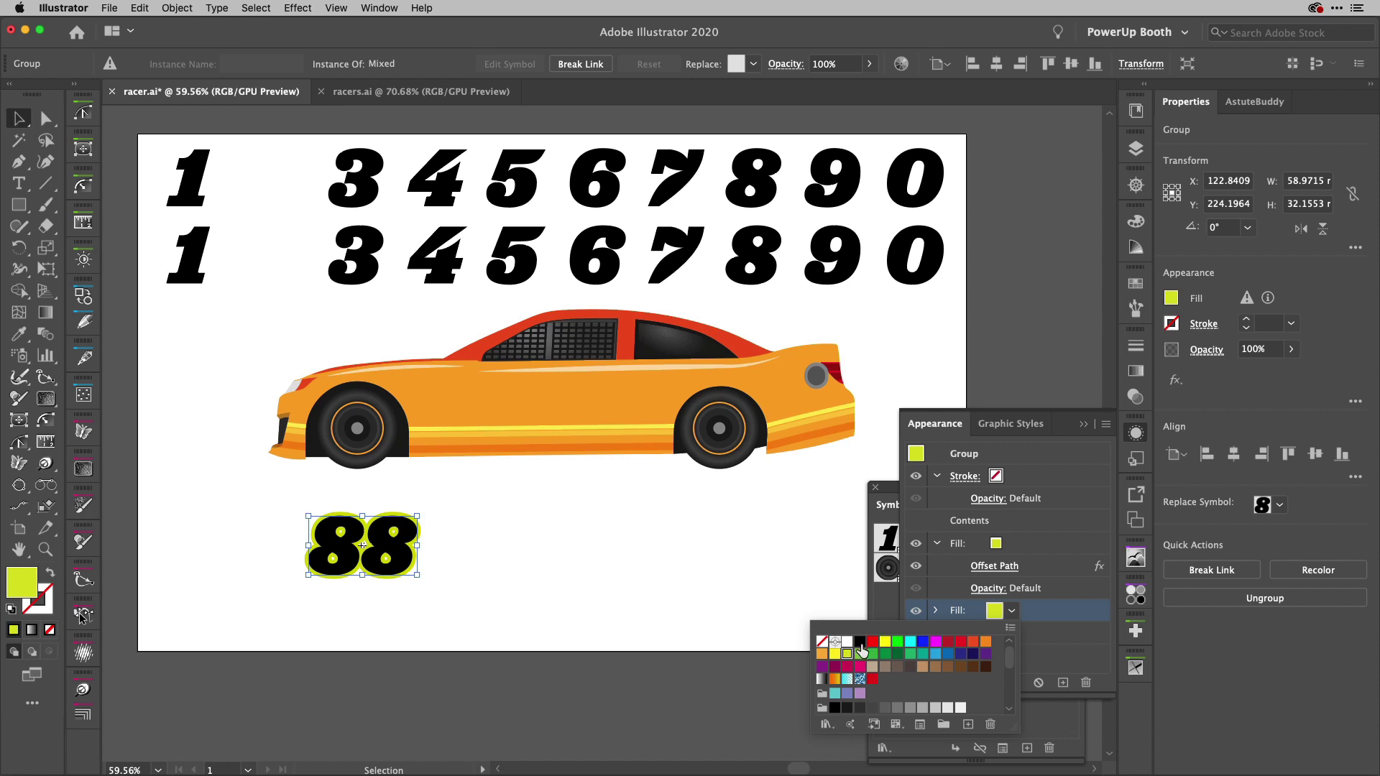
{"action": "left_click", "coordinate": [848, 707]}
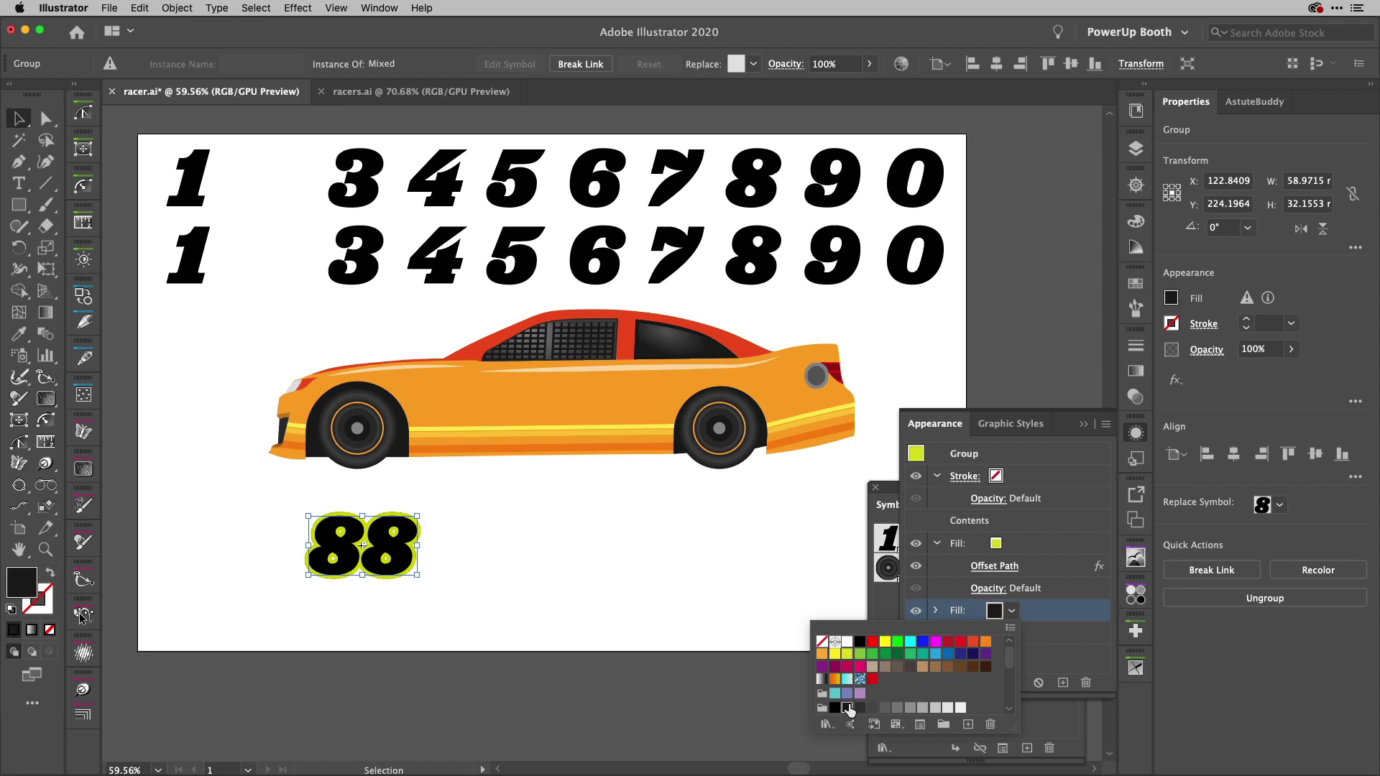
{"action": "left_click", "coordinate": [1039, 612]}
Set the Offset Path effect of the number group's lower near-black fill to 3 mm
{"action": "left_click", "coordinate": [935, 611]}
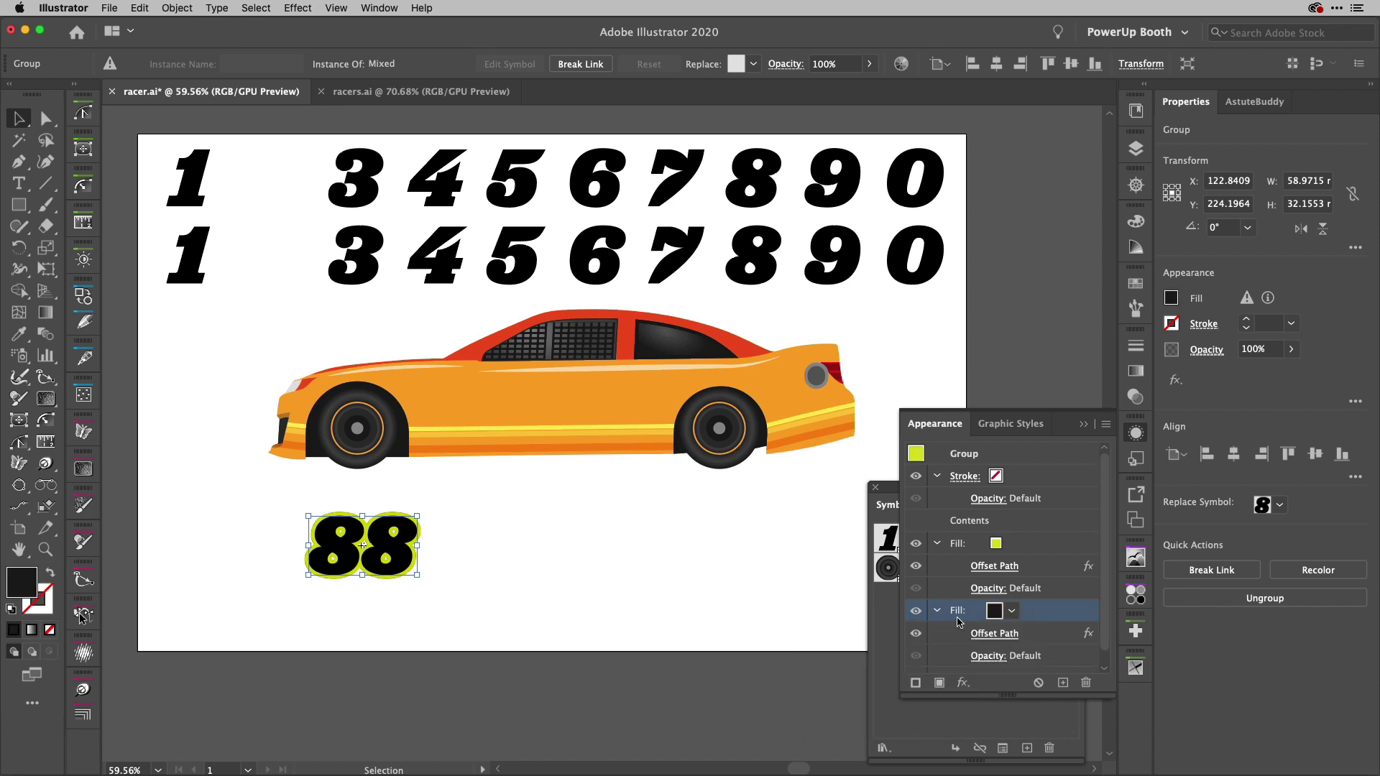
{"action": "scroll", "coordinate": [1064, 590], "scroll_direction": "down", "scroll_amount": 1}
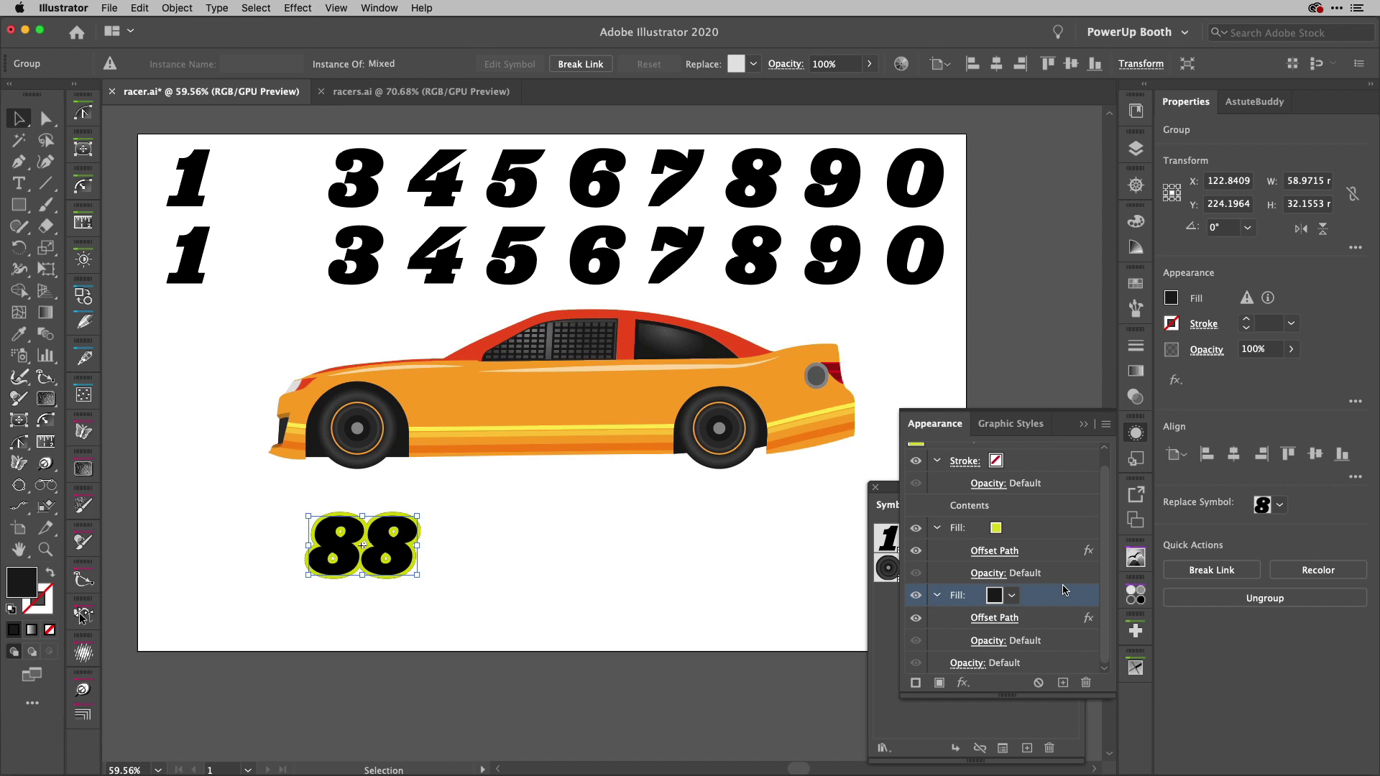
{"action": "left_click", "coordinate": [1001, 619]}
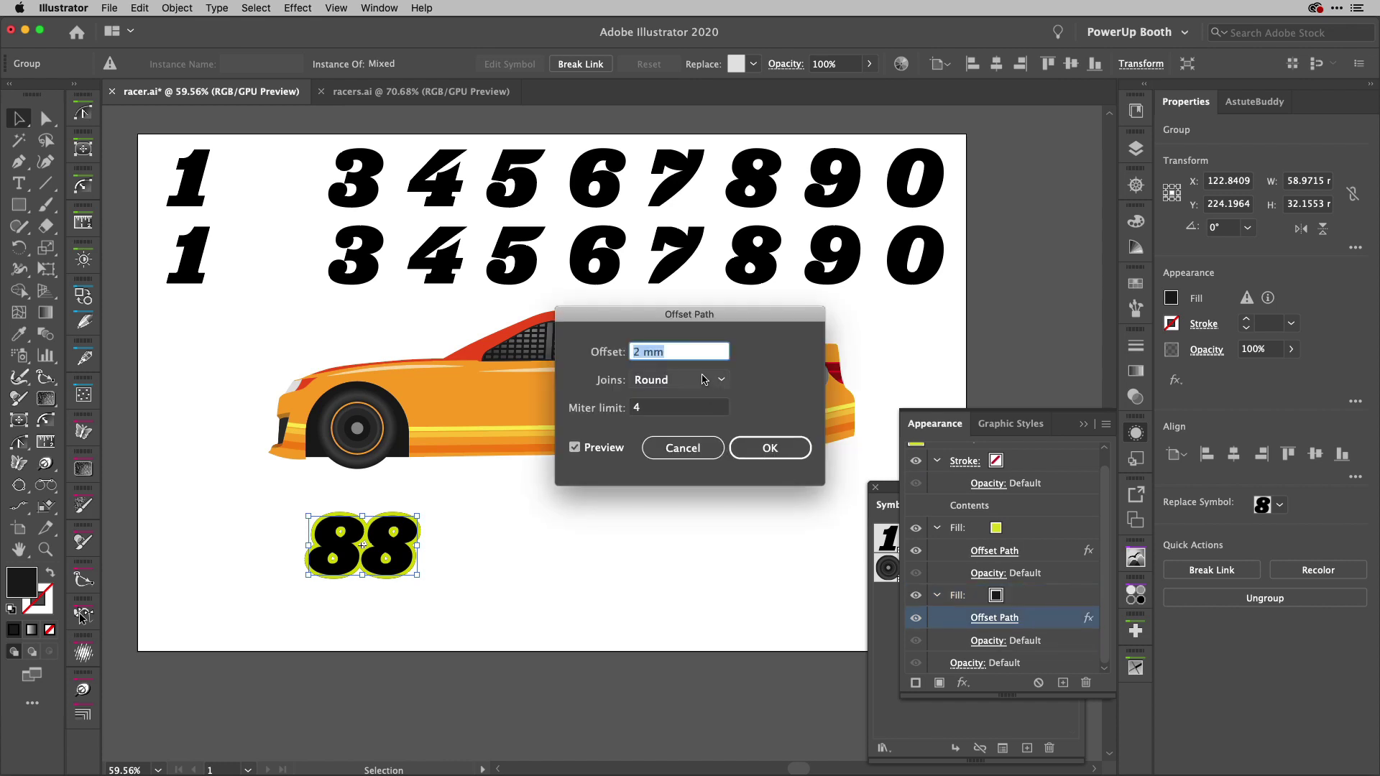
{"action": "type", "text": "3"}
{"action": "key", "text": "Tab"}
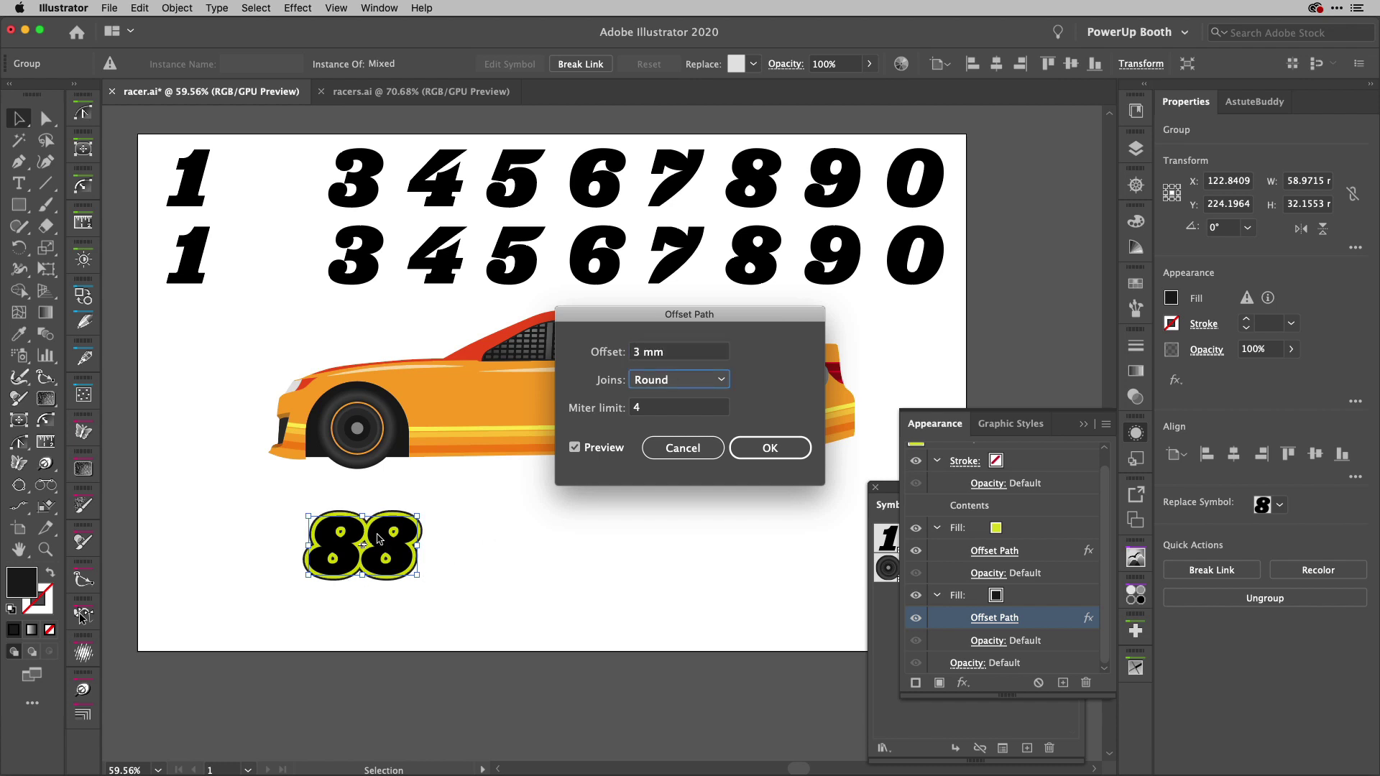
{"action": "left_click", "coordinate": [793, 448]}
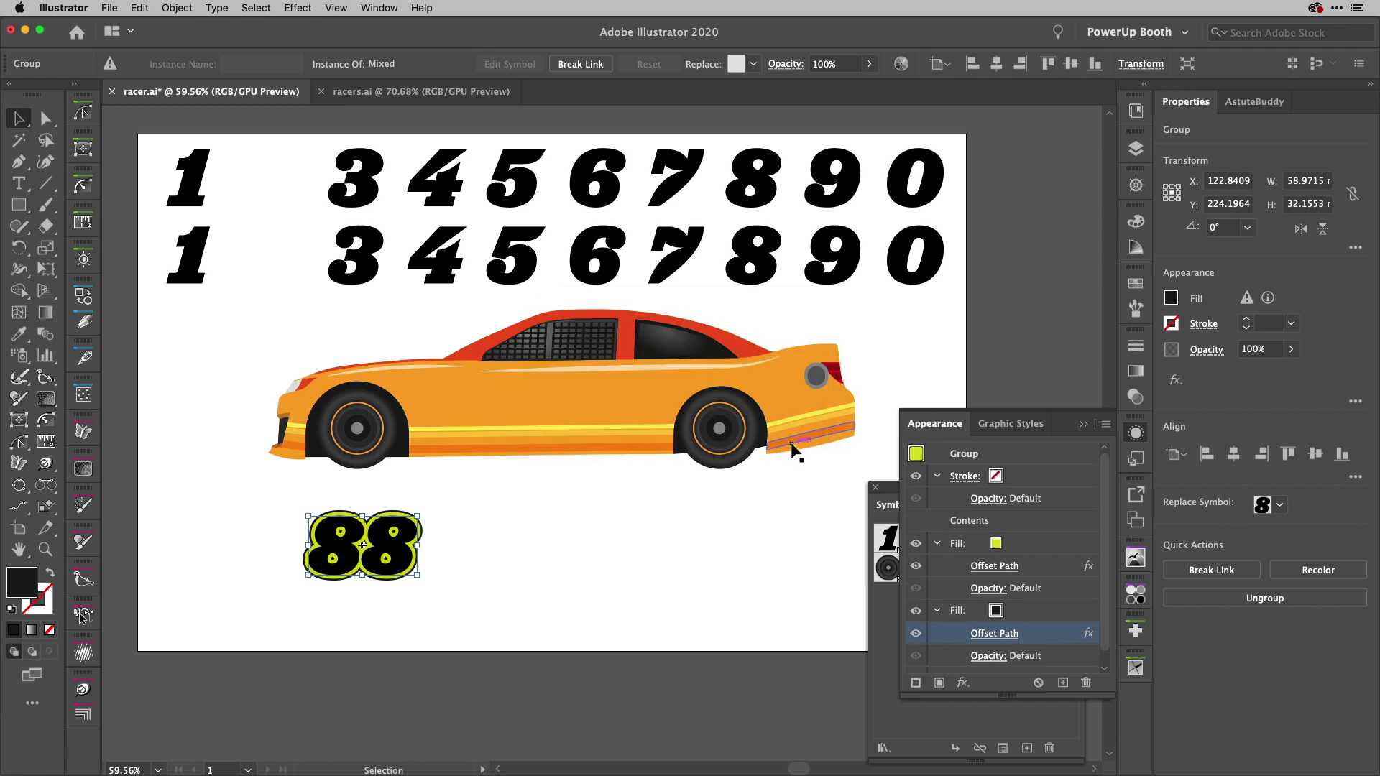
Recolour the number group's upper lime green fill white
{"action": "left_click", "coordinate": [995, 545]}
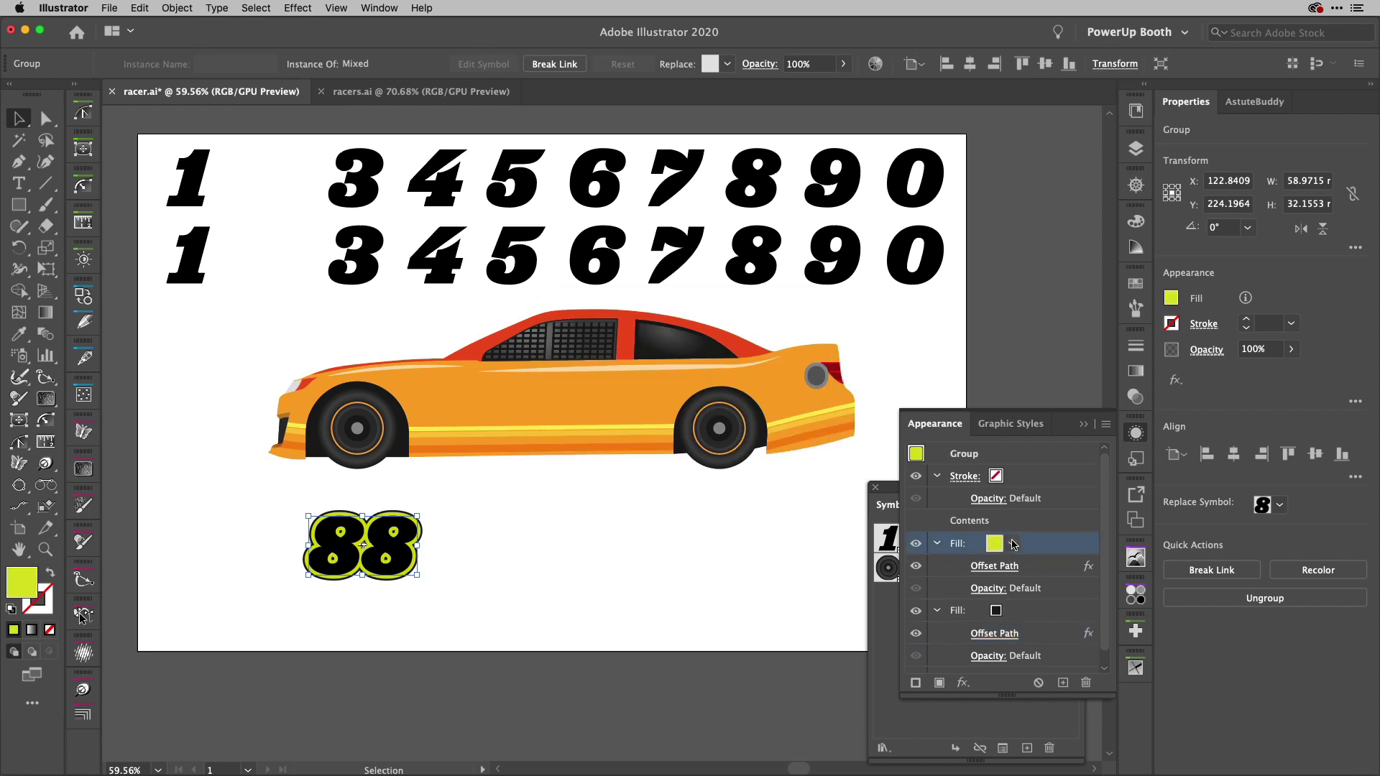
{"action": "left_click", "coordinate": [1011, 543]}
{"action": "left_click", "coordinate": [847, 574]}
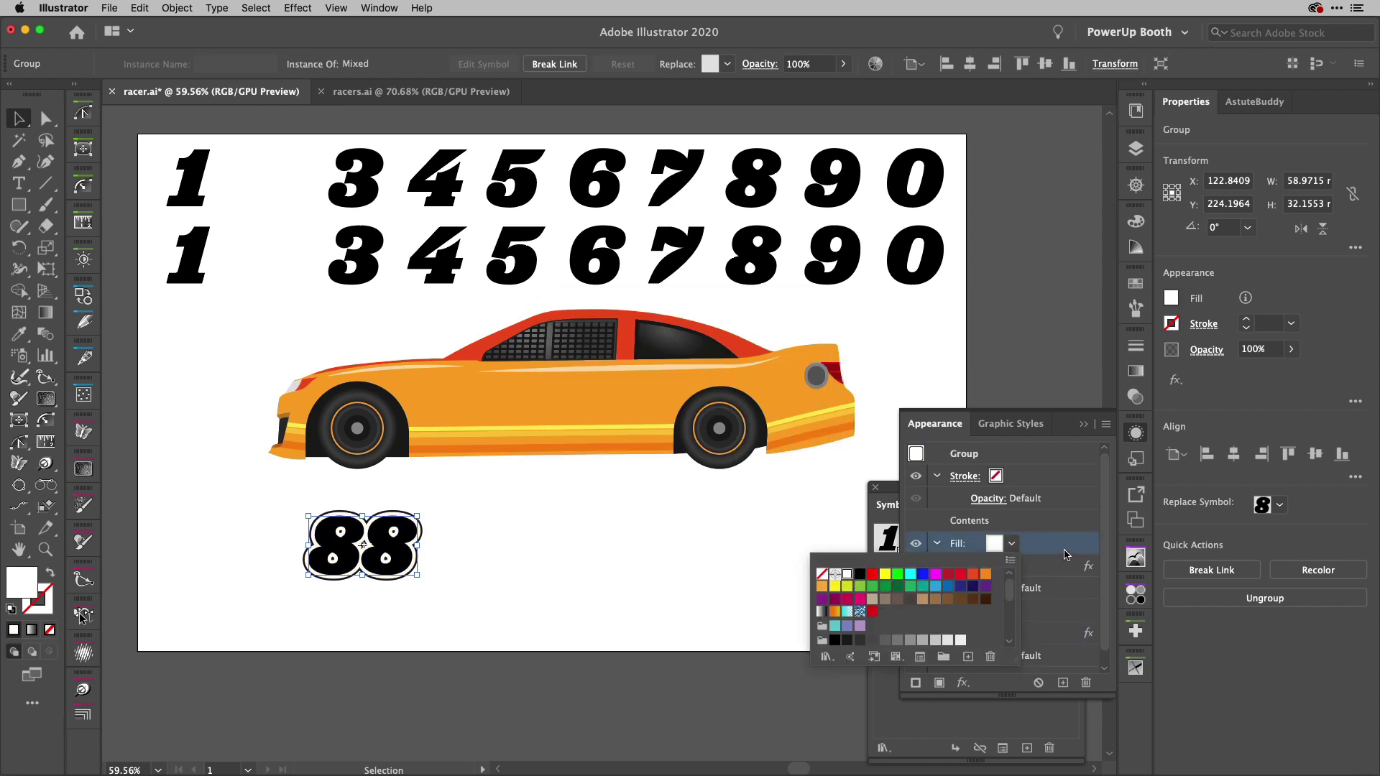
{"action": "left_click", "coordinate": [1136, 434]}
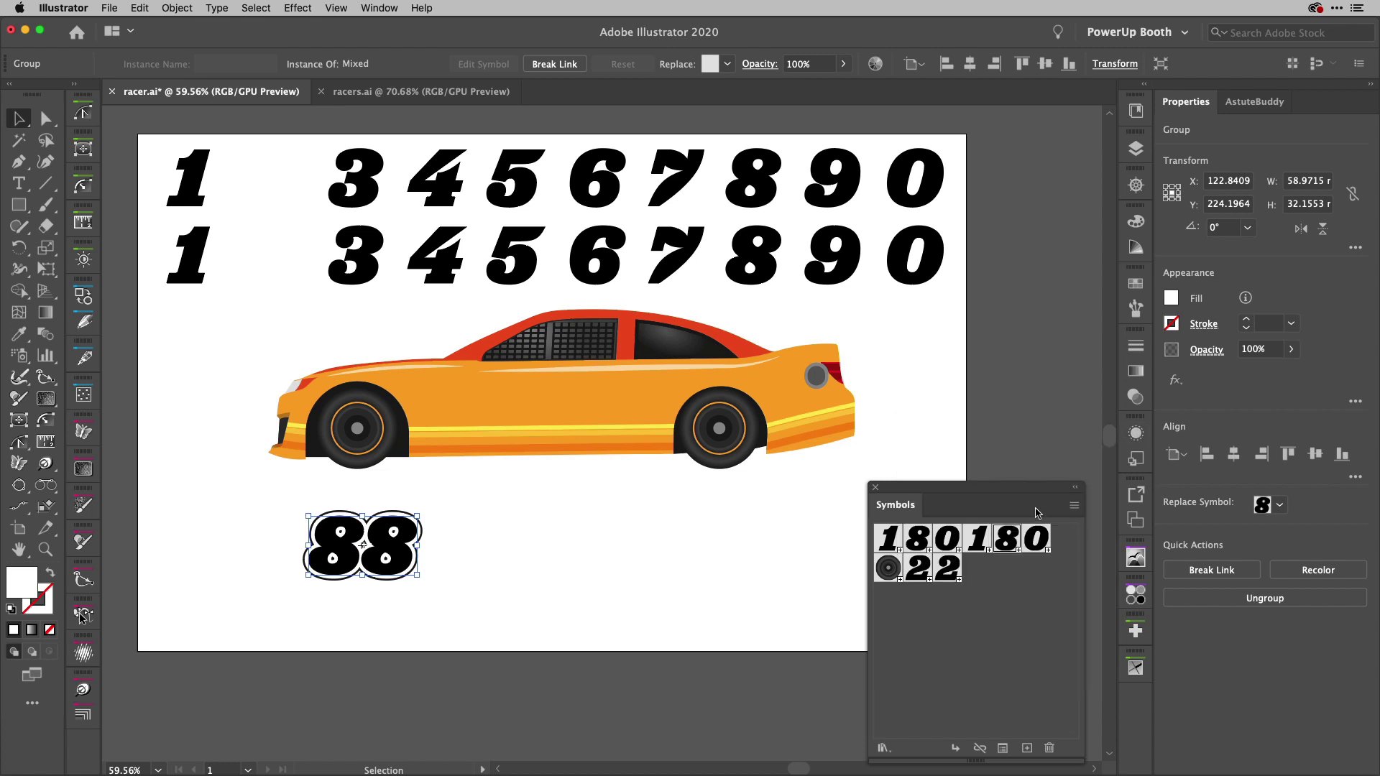
Move the outlined 88 group onto the car's side below the front window and check it against the body highlight
{"action": "left_click", "coordinate": [464, 557]}
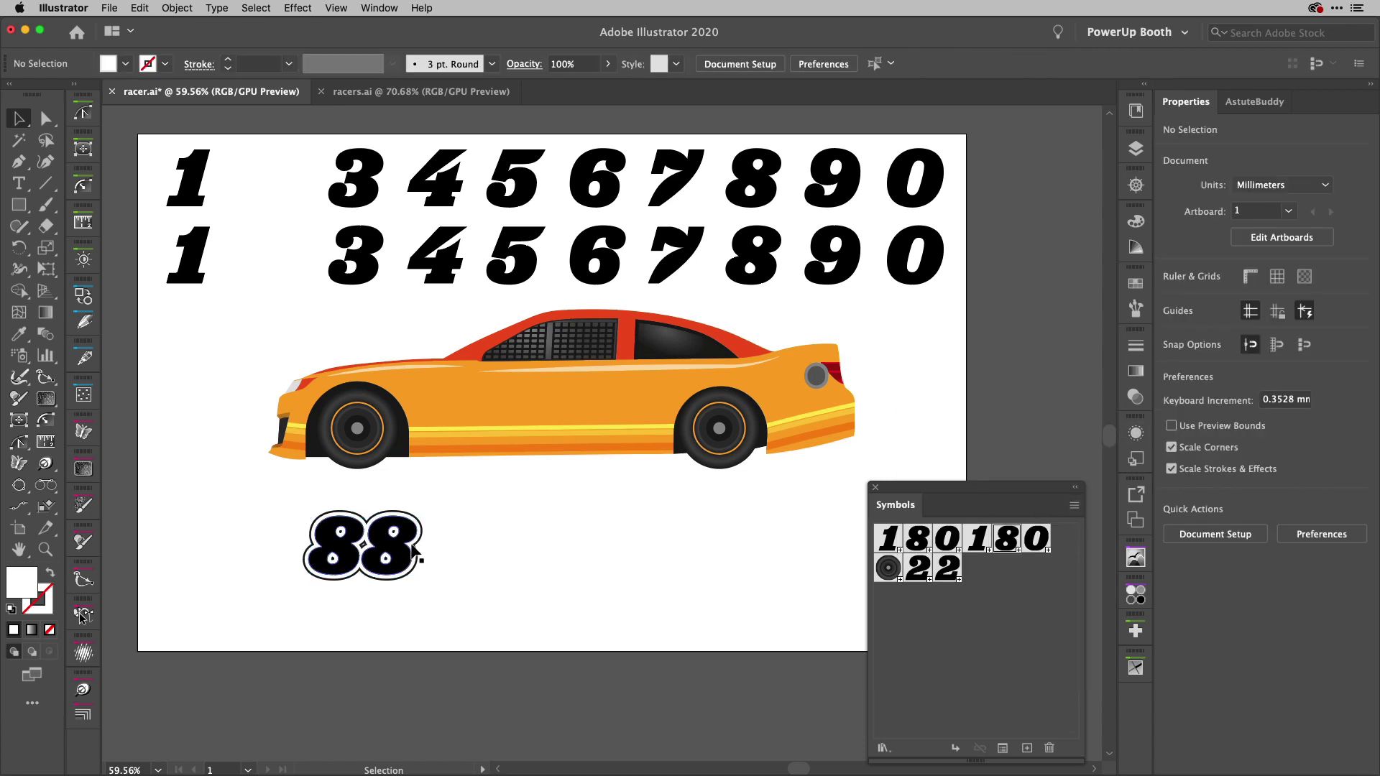
{"action": "left_click_drag", "start_coordinate": [394, 557], "coordinate": [577, 411]}
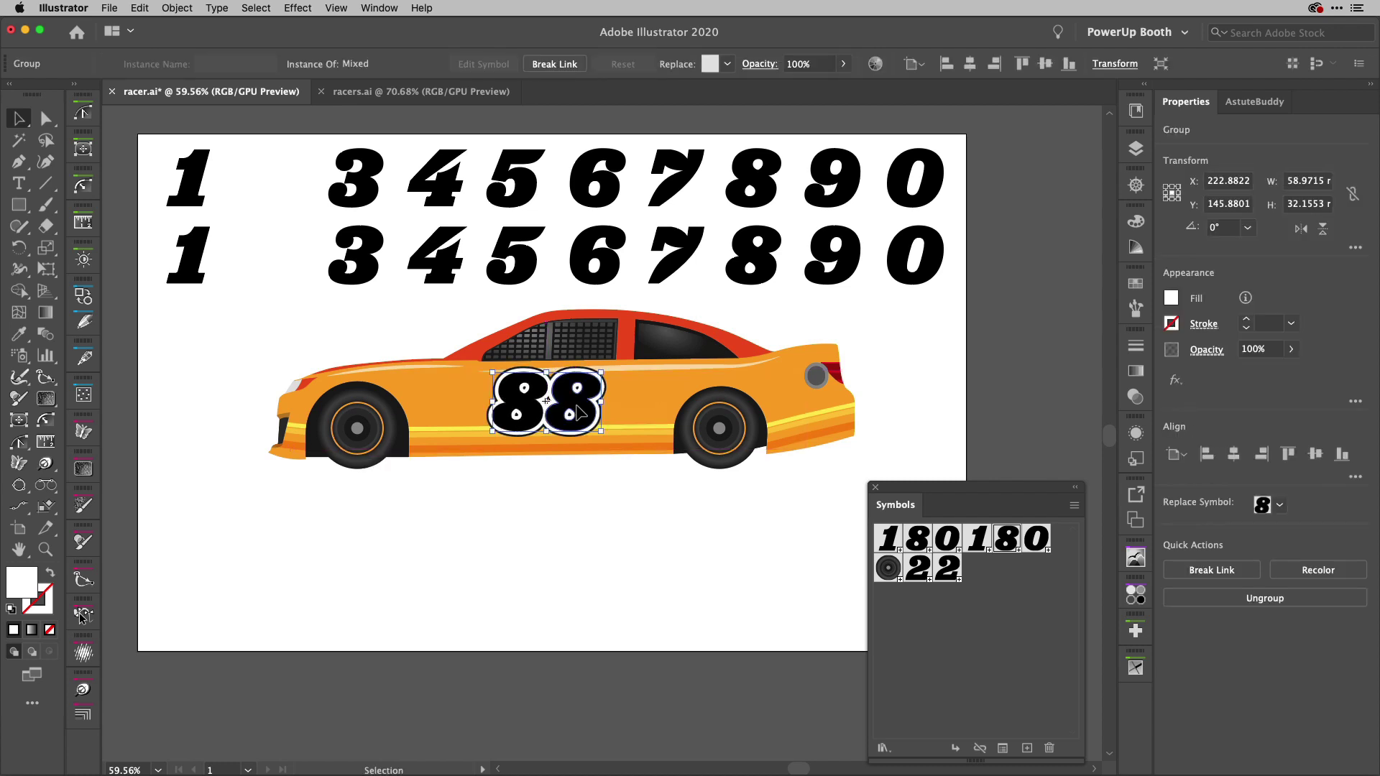
{"action": "scroll", "coordinate": [547, 391], "scroll_direction": "up", "scroll_amount": 3}
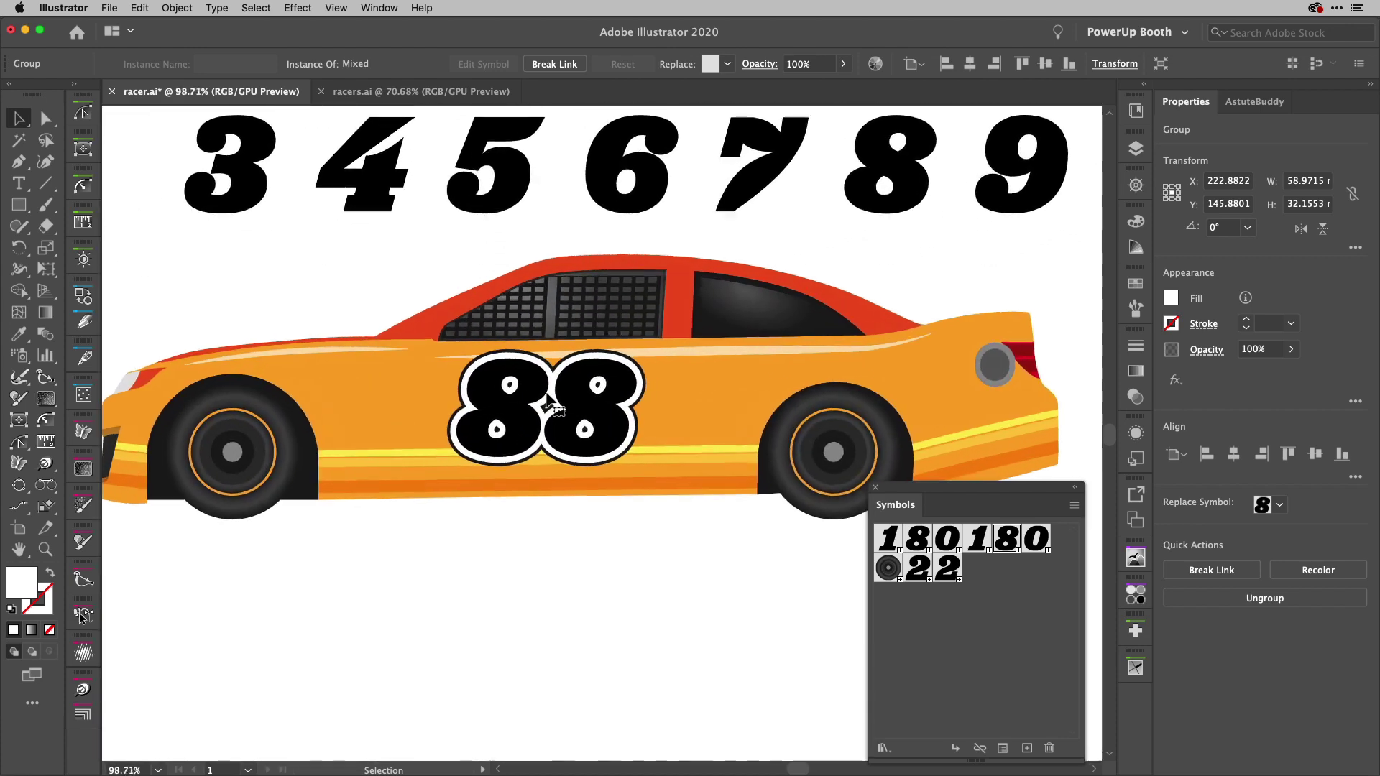
{"action": "left_click", "coordinate": [707, 351]}
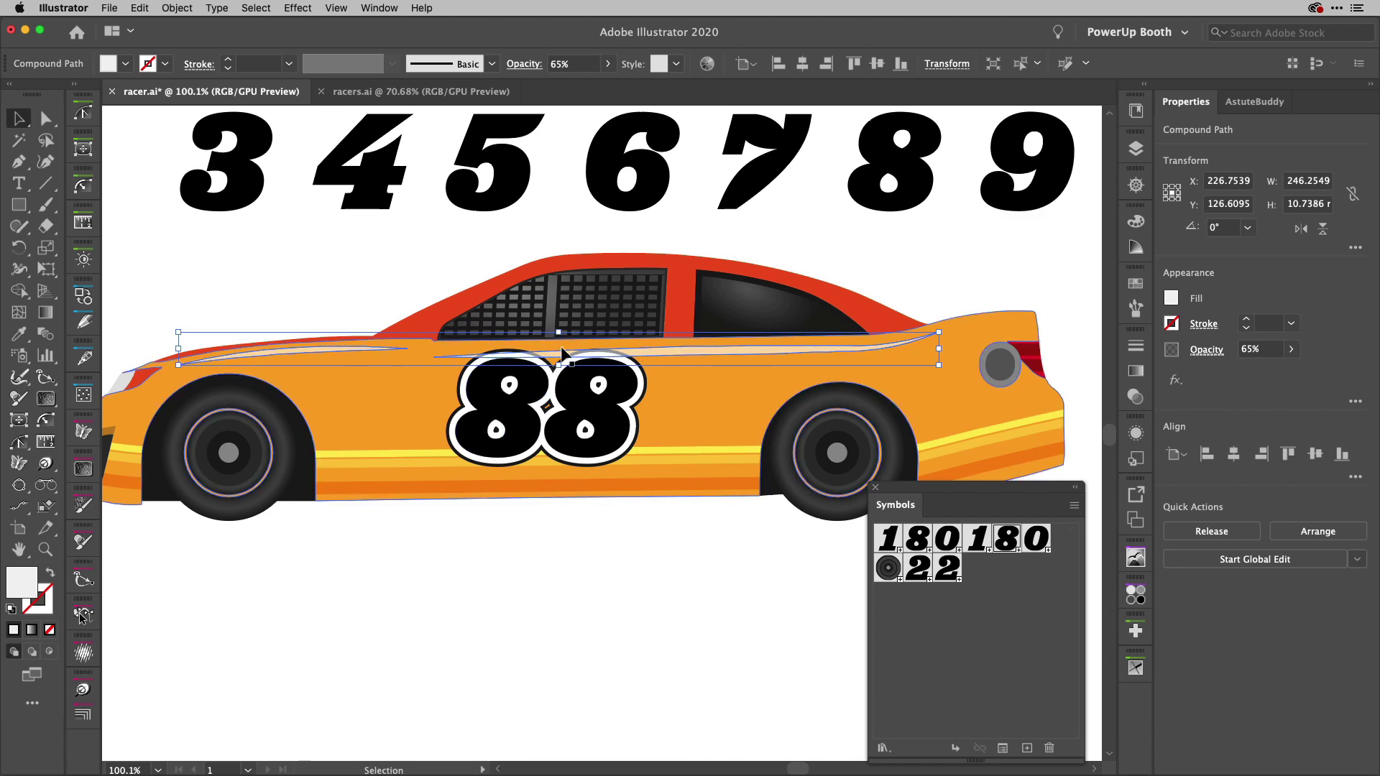
{"action": "scroll", "coordinate": [577, 363], "scroll_direction": "up", "scroll_amount": 5}
{"action": "scroll", "coordinate": [731, 370], "scroll_direction": "down", "scroll_amount": 5}
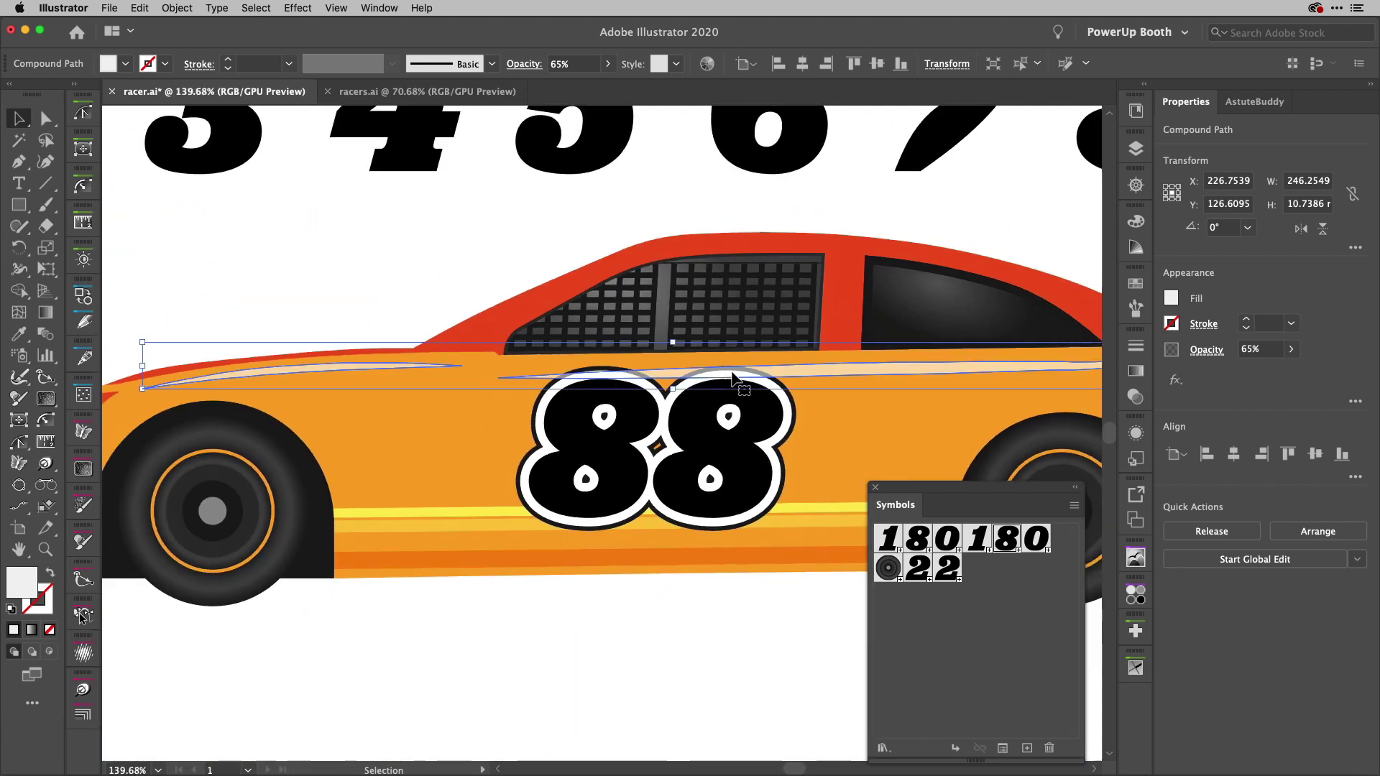
{"action": "left_click", "coordinate": [1053, 255]}
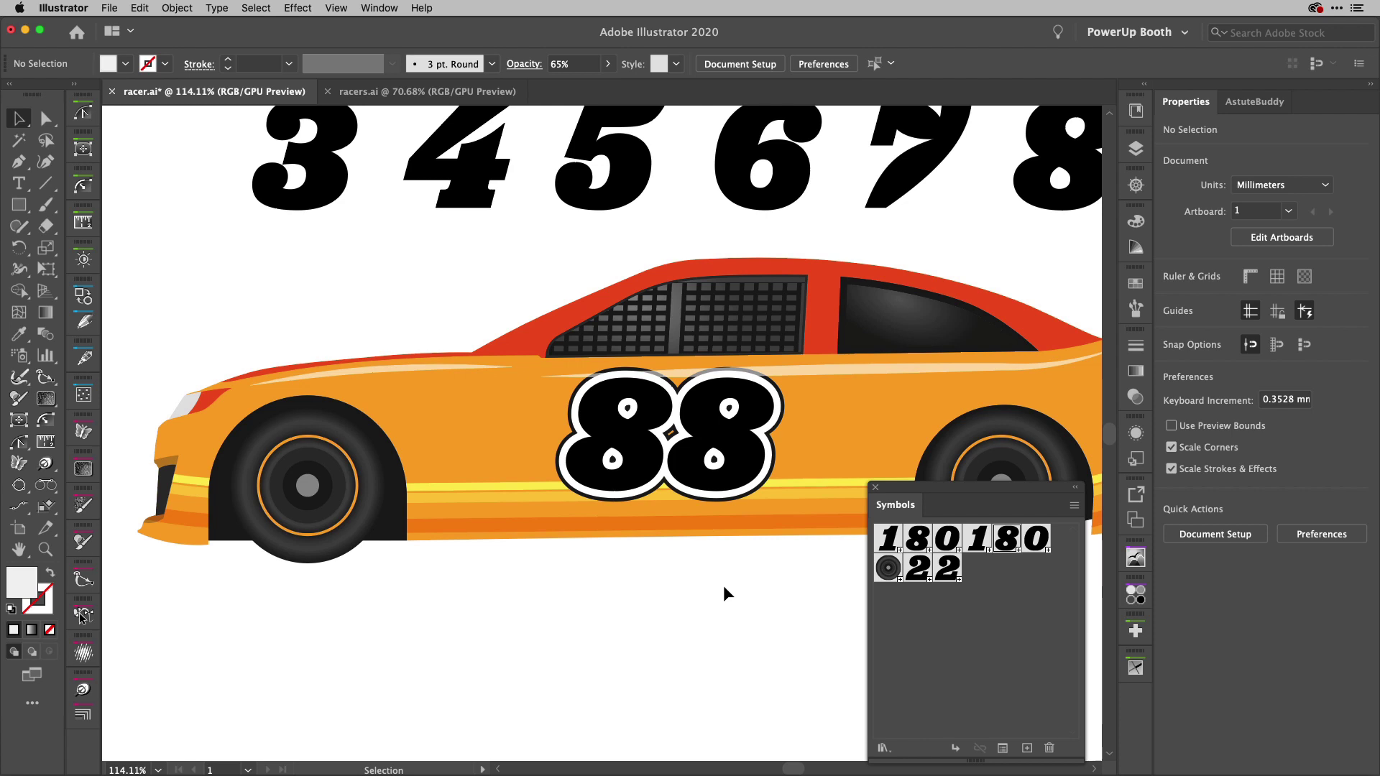
{"action": "scroll", "coordinate": [720, 571], "scroll_direction": "down", "scroll_amount": 2}
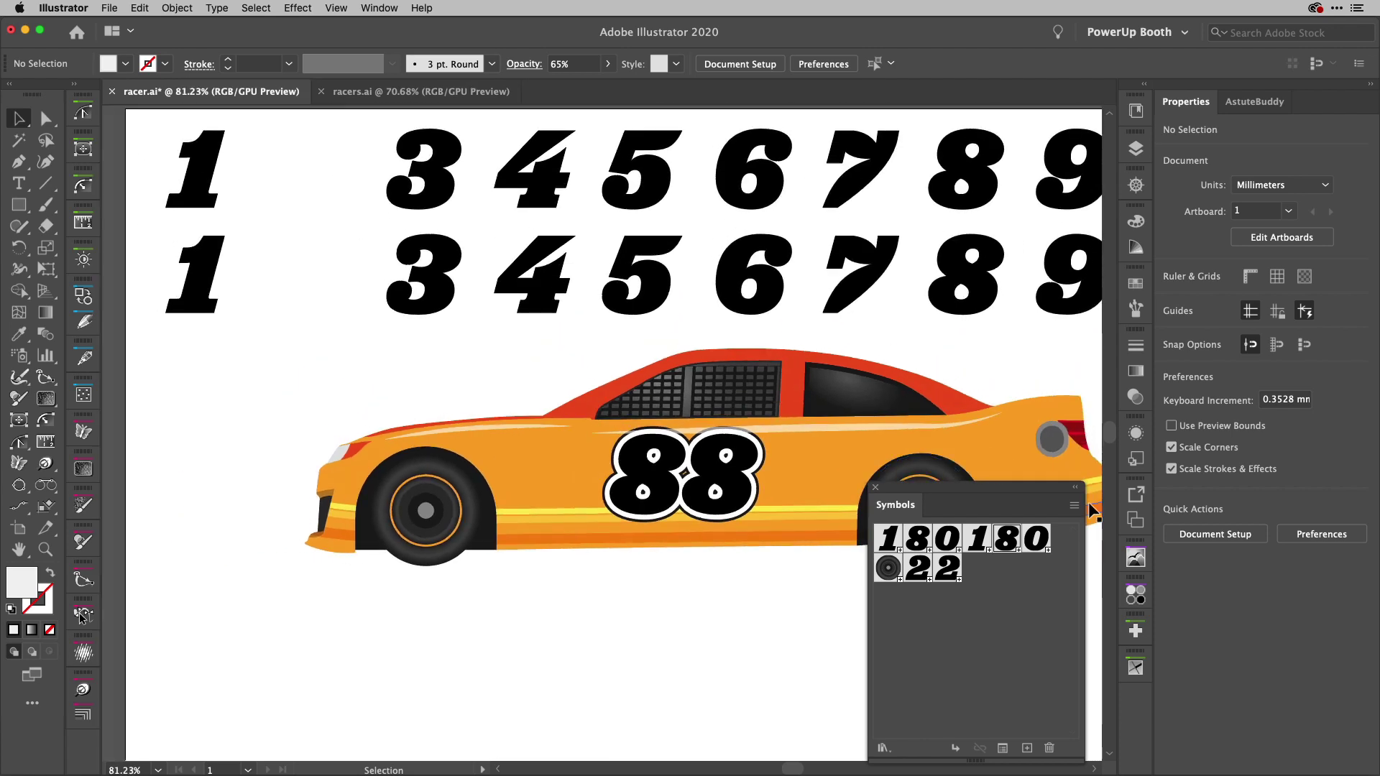
Hide the floating symbol library and select the entire car artwork together with its number
{"action": "left_click", "coordinate": [876, 488]}
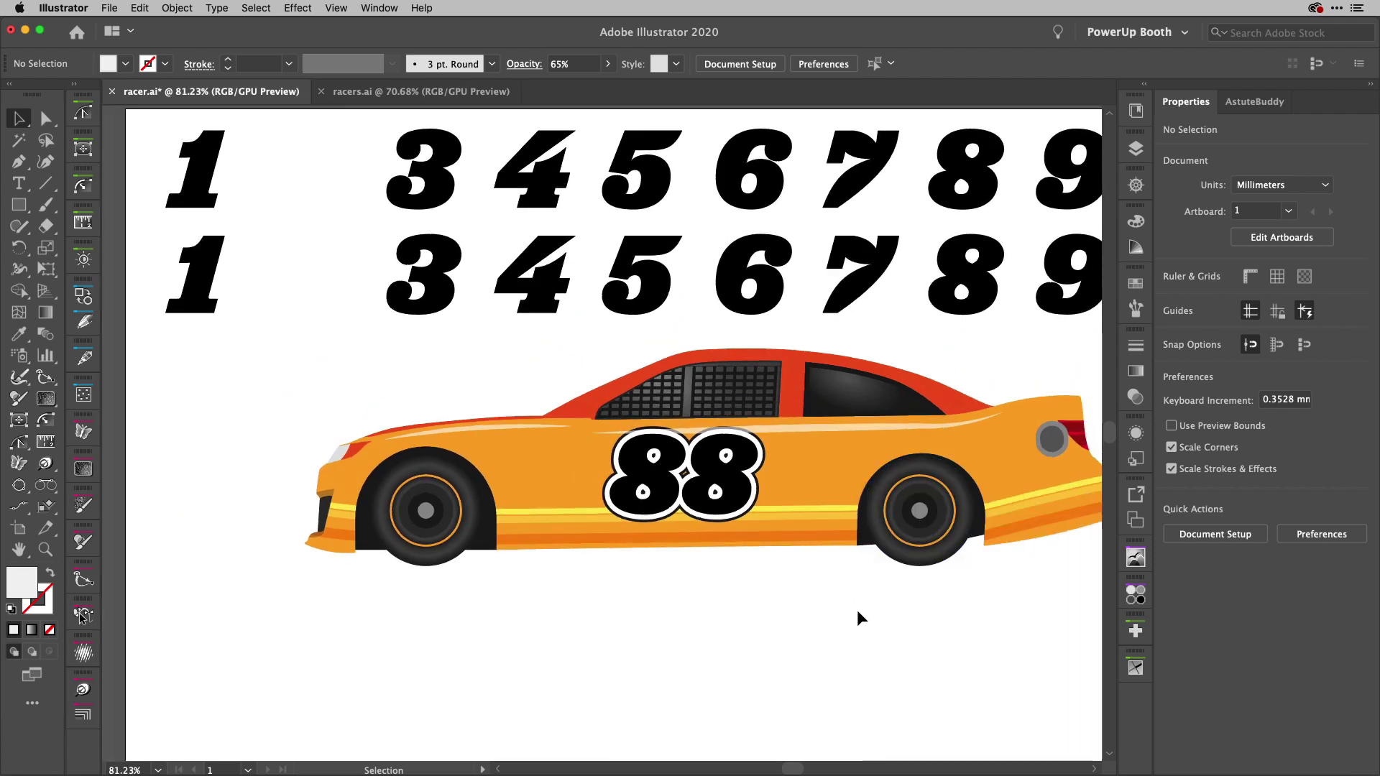
{"action": "scroll", "coordinate": [823, 284], "scroll_direction": "right", "scroll_amount": 2}
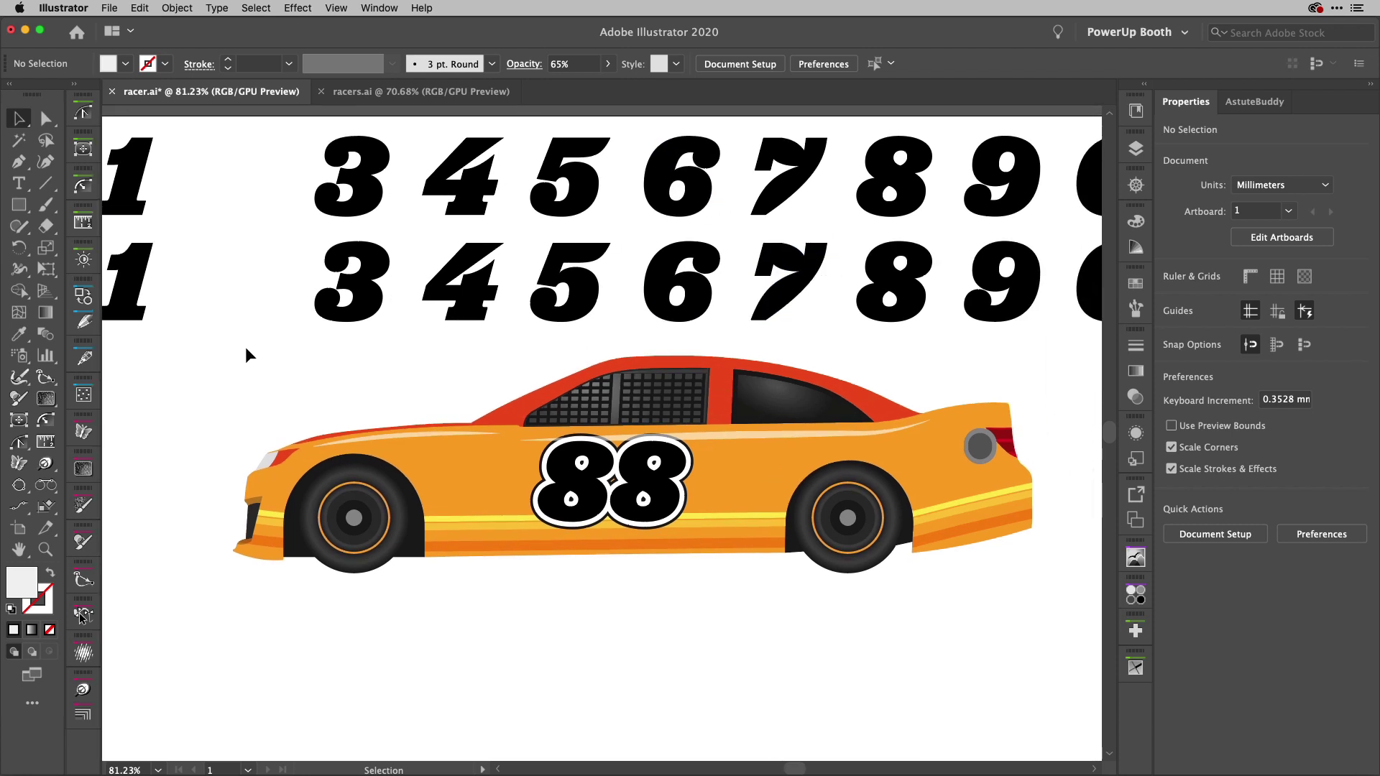
{"action": "left_click_drag", "start_coordinate": [242, 343], "coordinate": [1045, 606]}
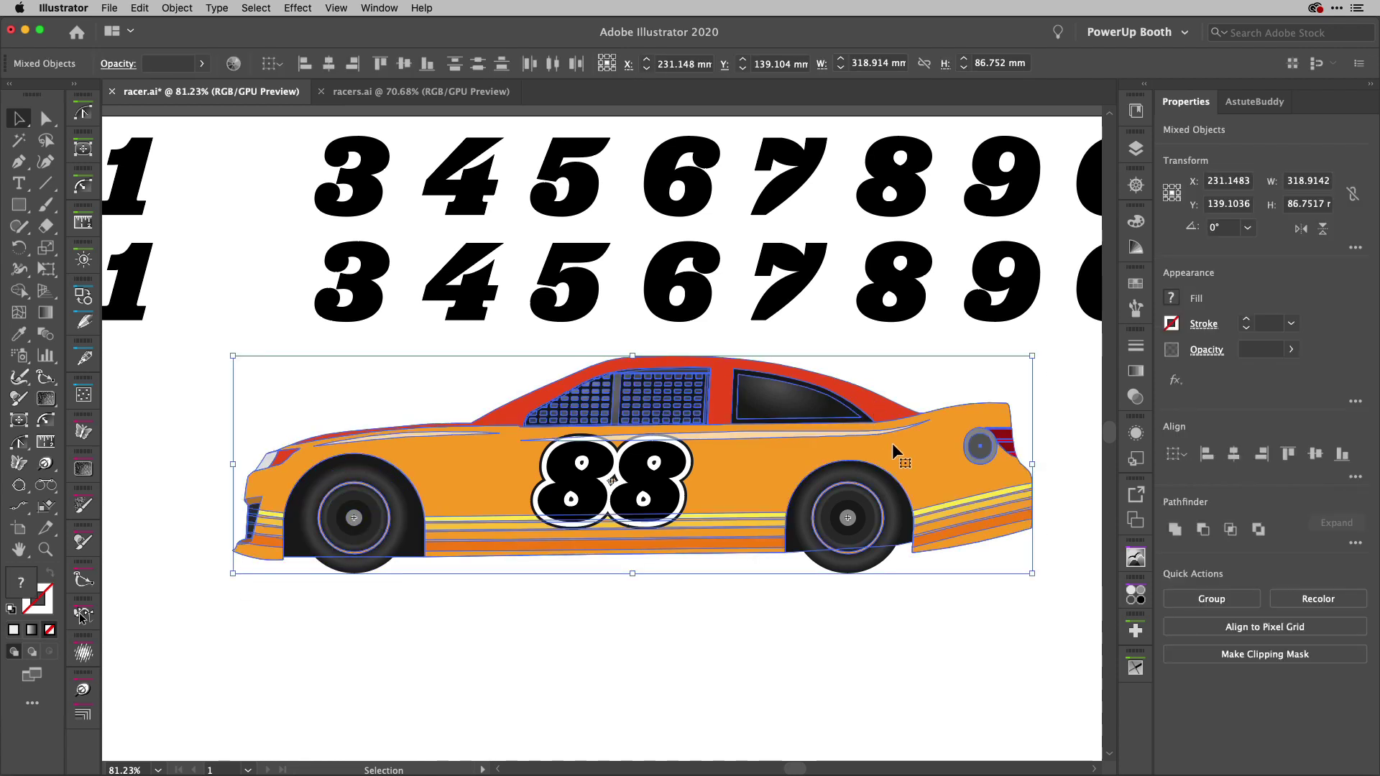
{"action": "left_click_drag", "start_coordinate": [893, 447], "coordinate": [862, 521]}
{"action": "key", "text": "a"}
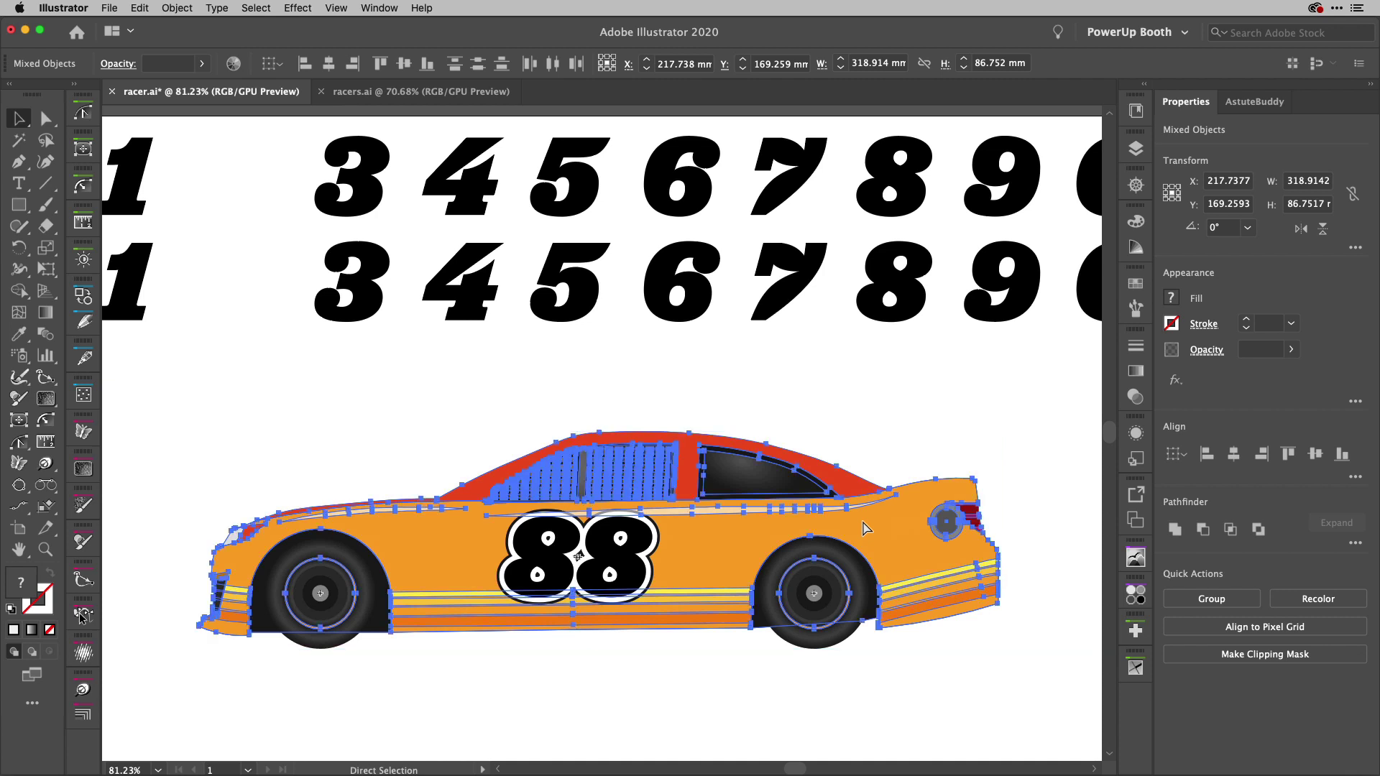
{"action": "key", "text": "v"}
{"action": "key", "text": "ctrl+z"}
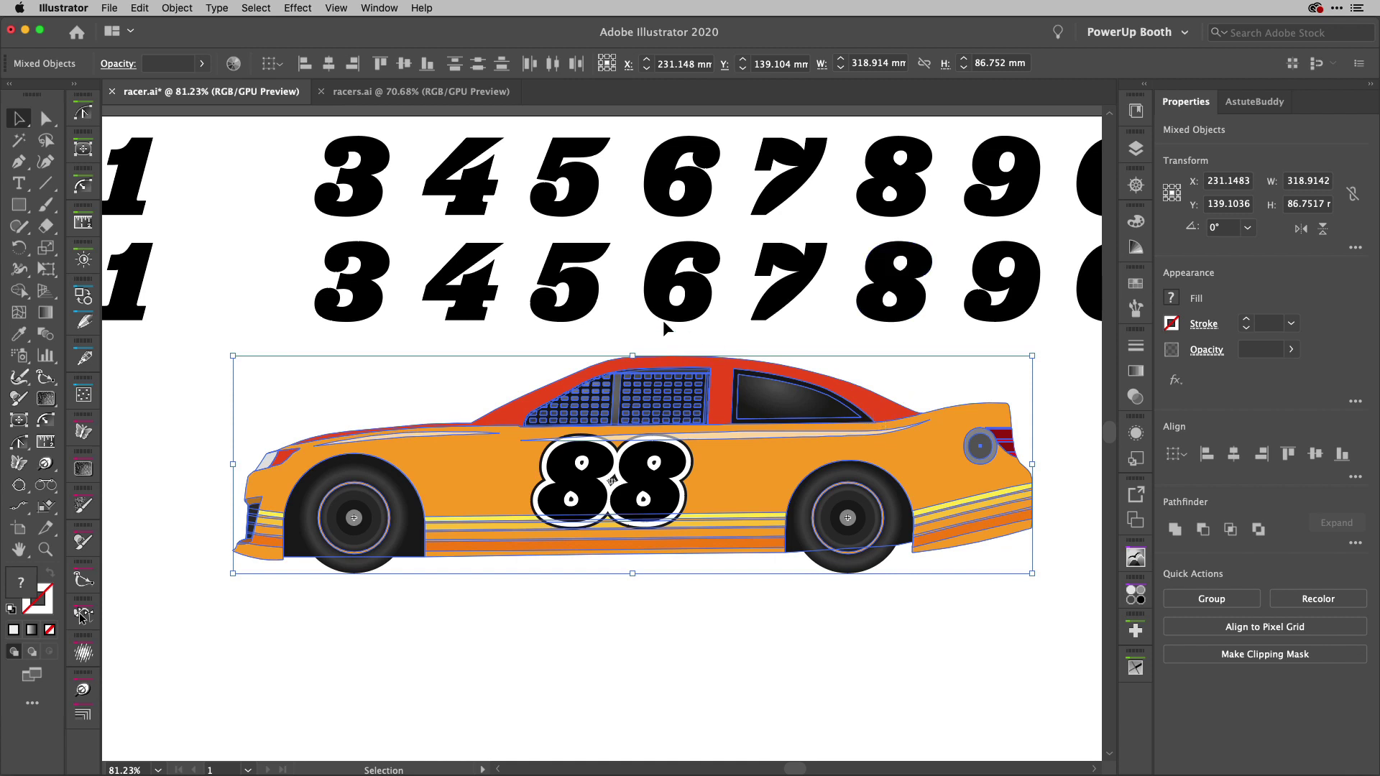
Reopen the symbol library and save the selected car artwork as a dynamic symbol named Racer
{"action": "left_click", "coordinate": [379, 8]}
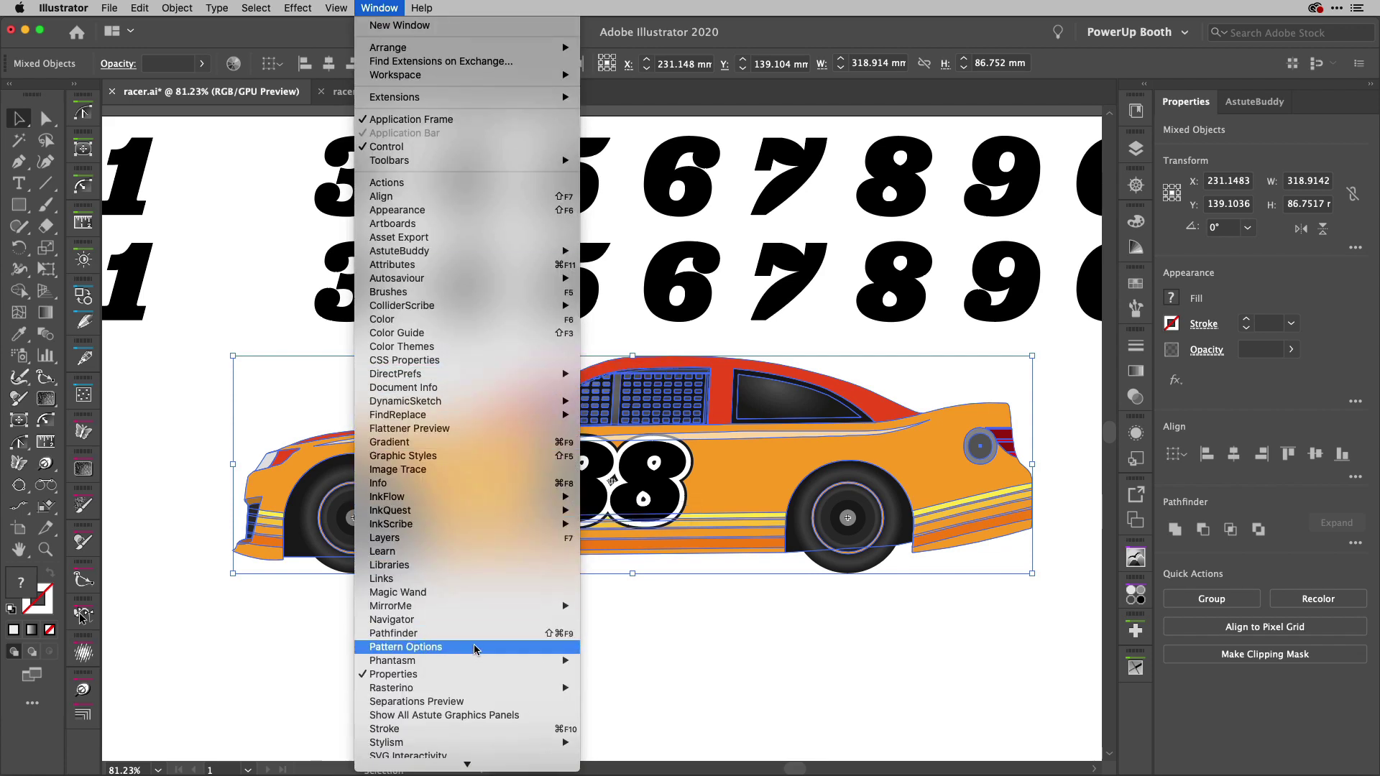
{"action": "mouse_move", "coordinate": [469, 748]}
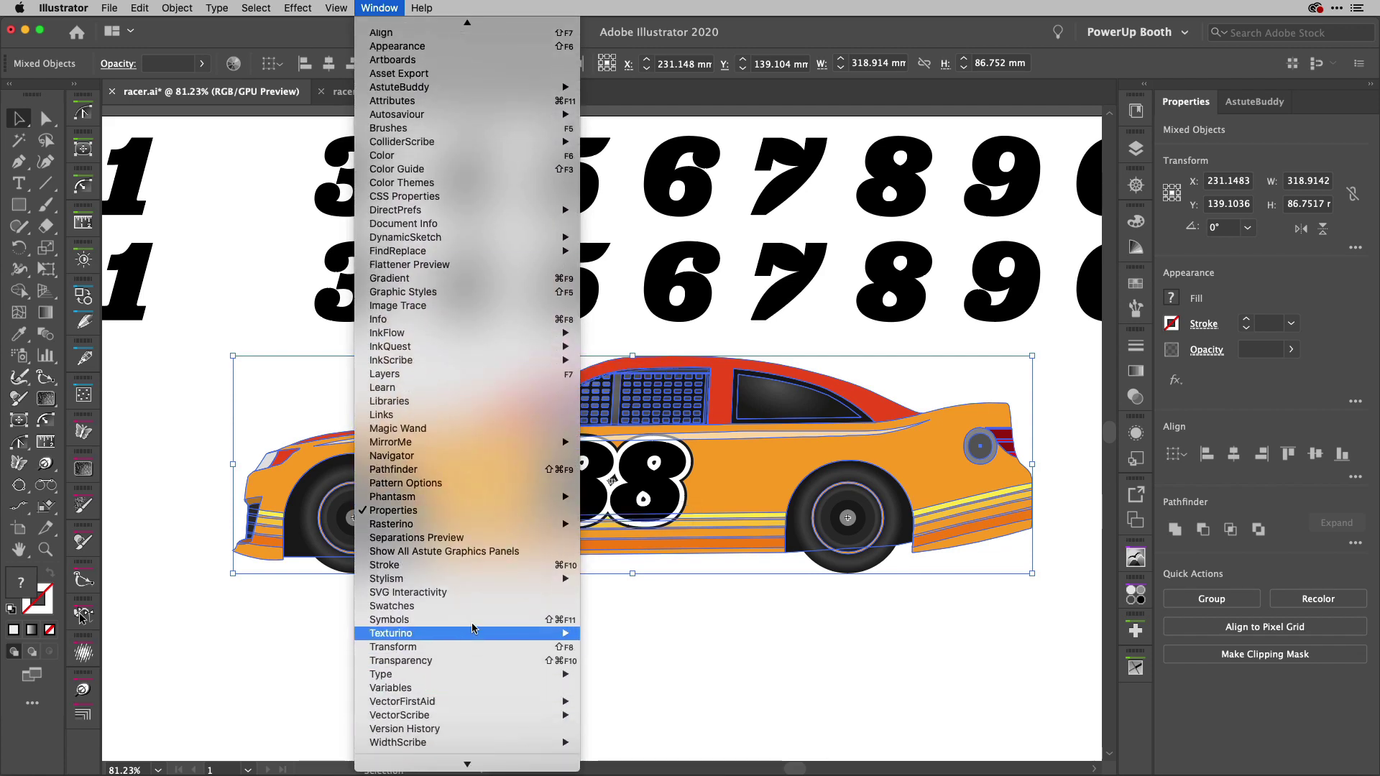
{"action": "left_click", "coordinate": [472, 620]}
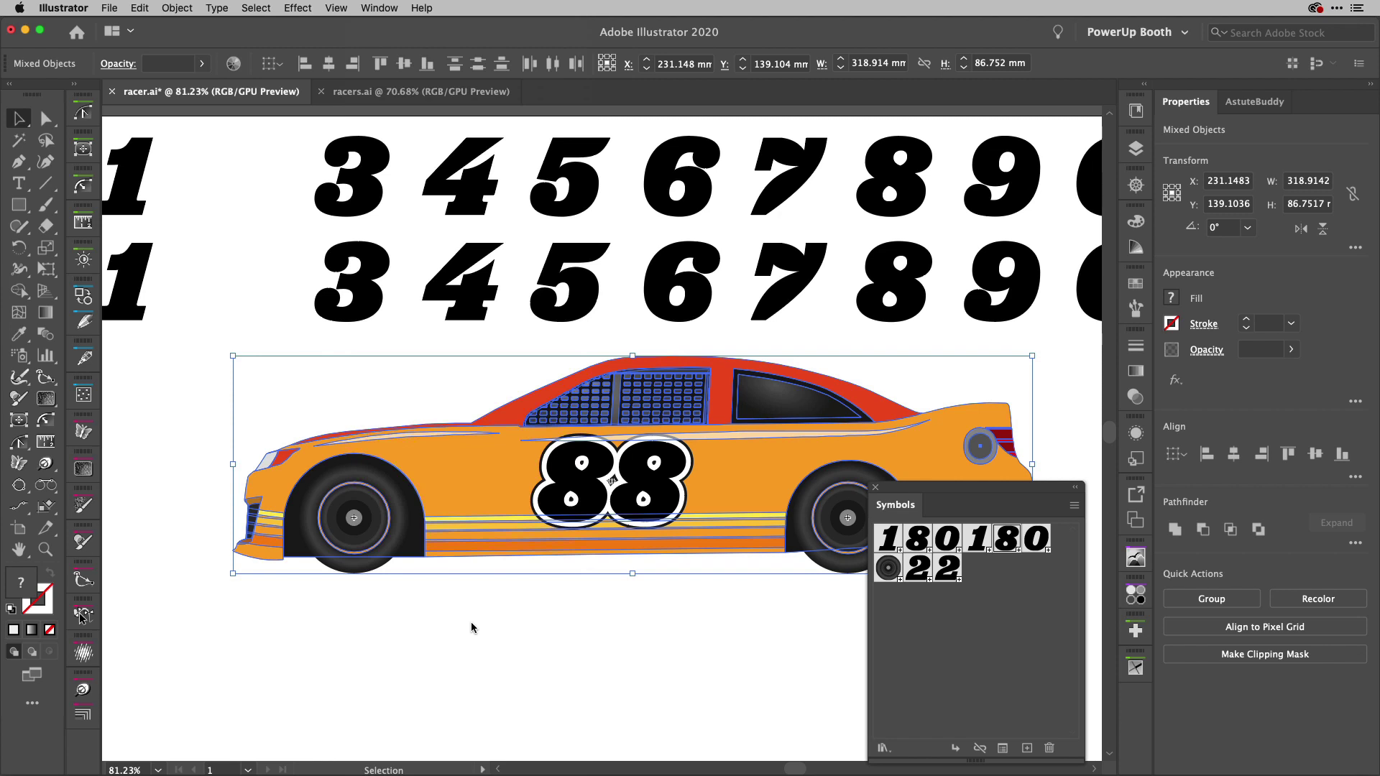
{"action": "left_click", "coordinate": [1025, 749]}
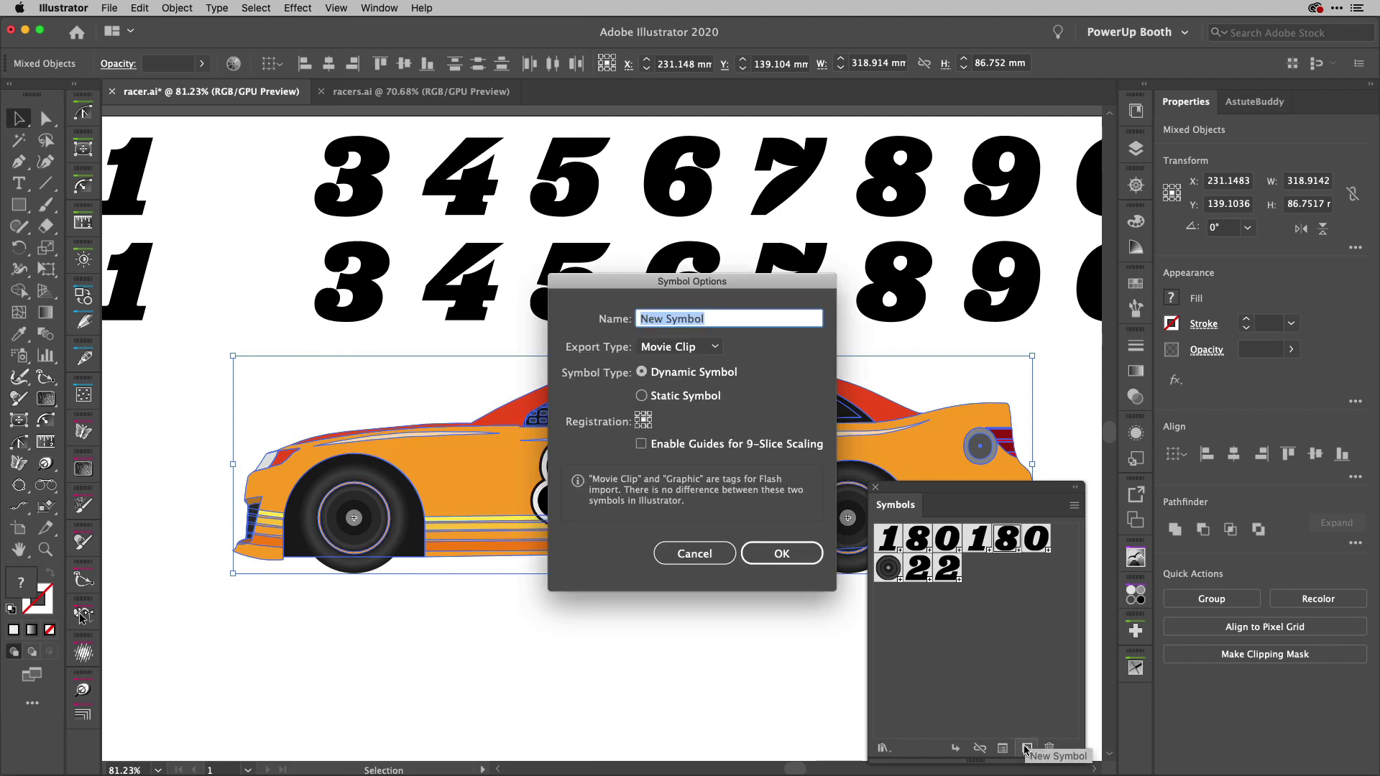
{"action": "type", "text": "Racer"}
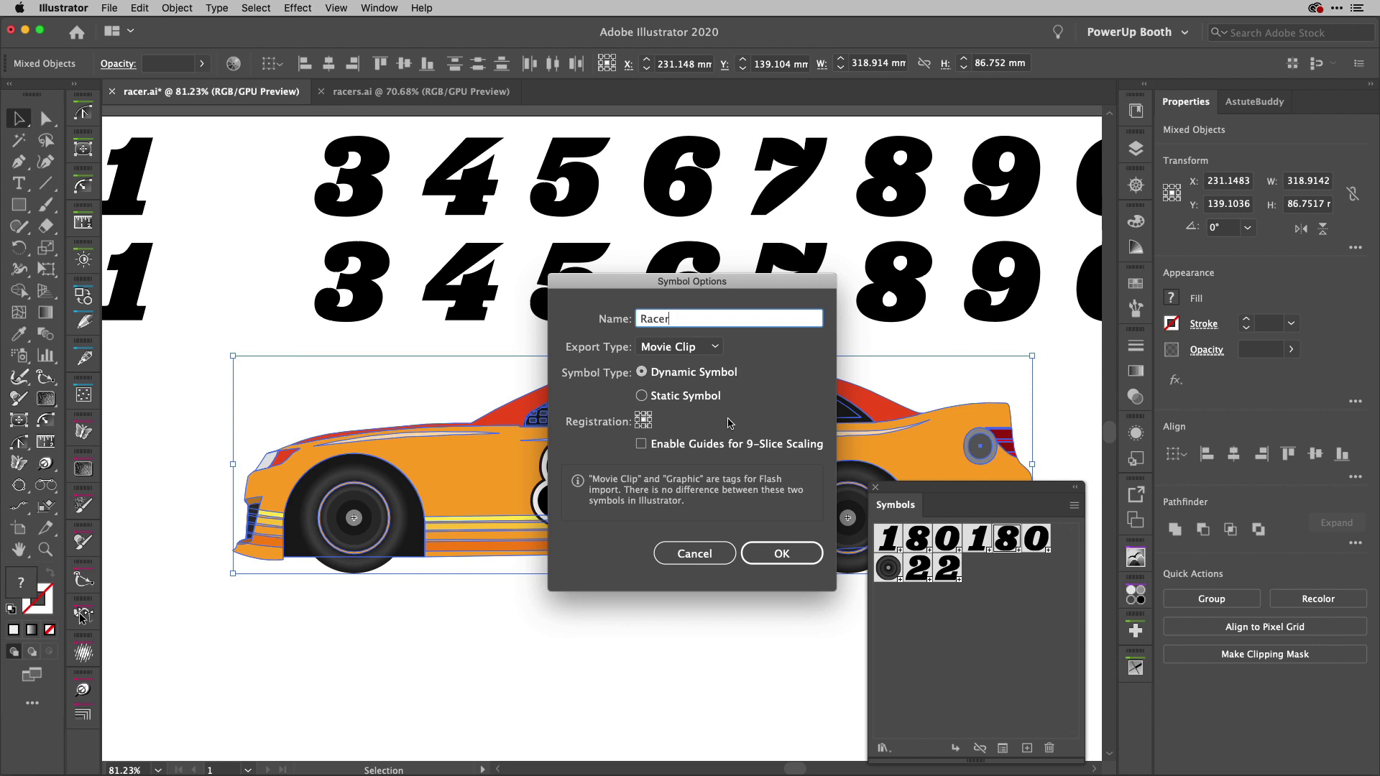
{"action": "left_click", "coordinate": [775, 554]}
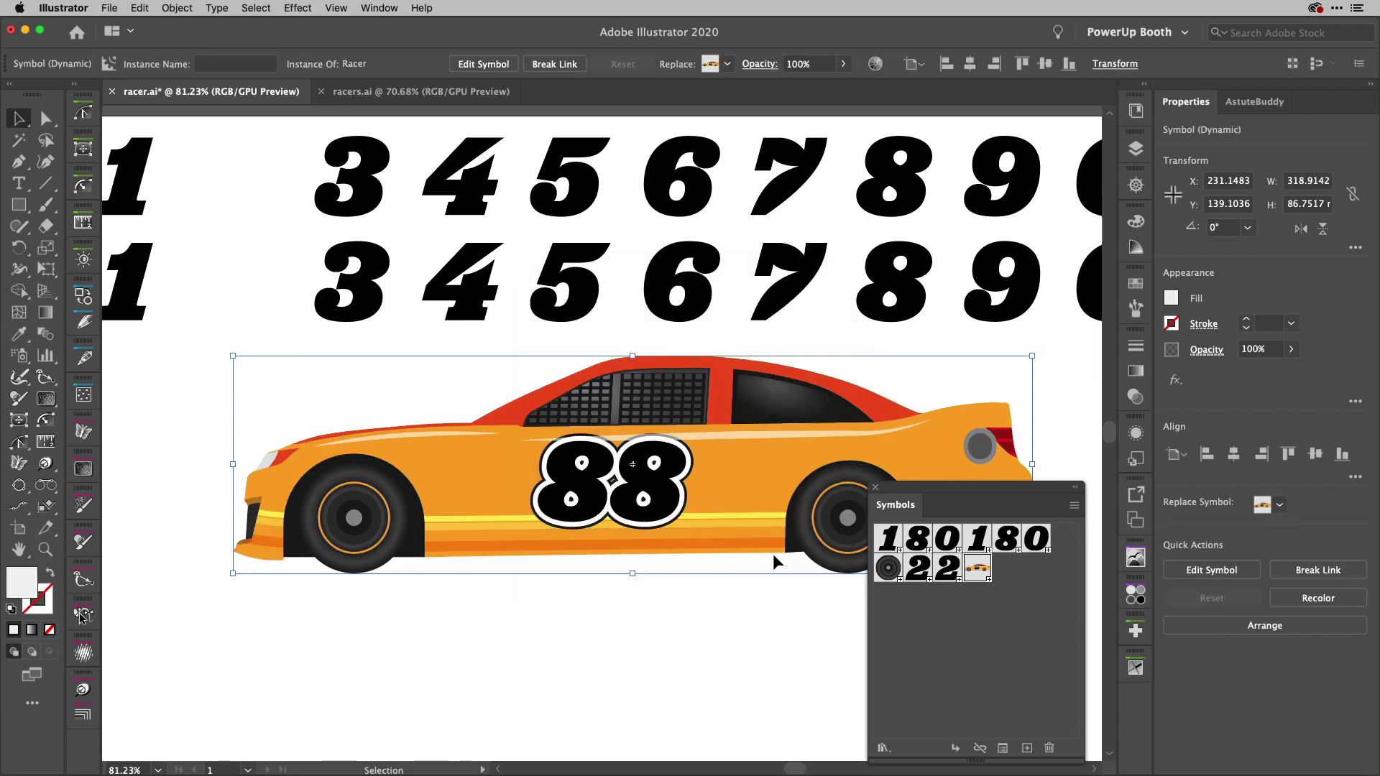
Review the finished car variations in the racers.ai document without the symbol library in the way, and return to racer.ai
{"action": "left_click", "coordinate": [445, 94]}
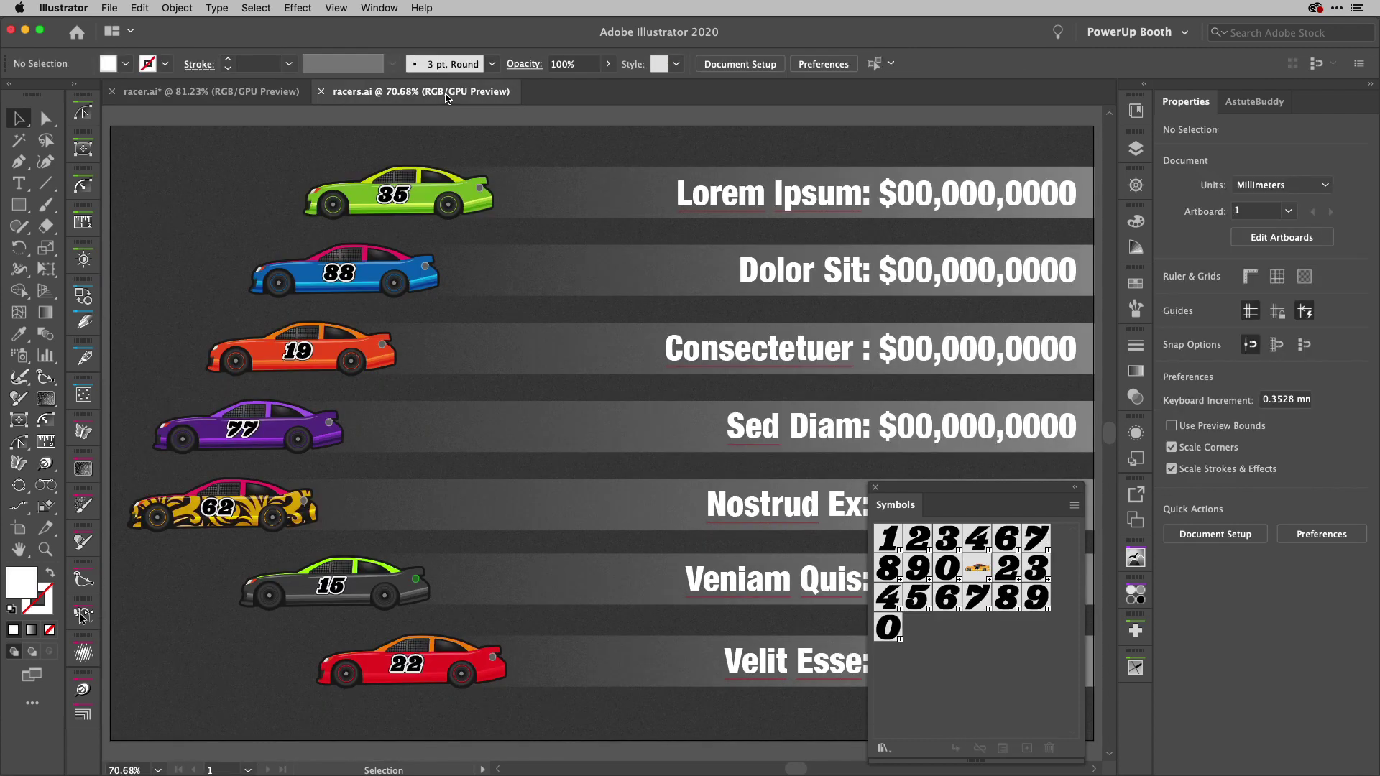
{"action": "key", "text": "shift+super+F11"}
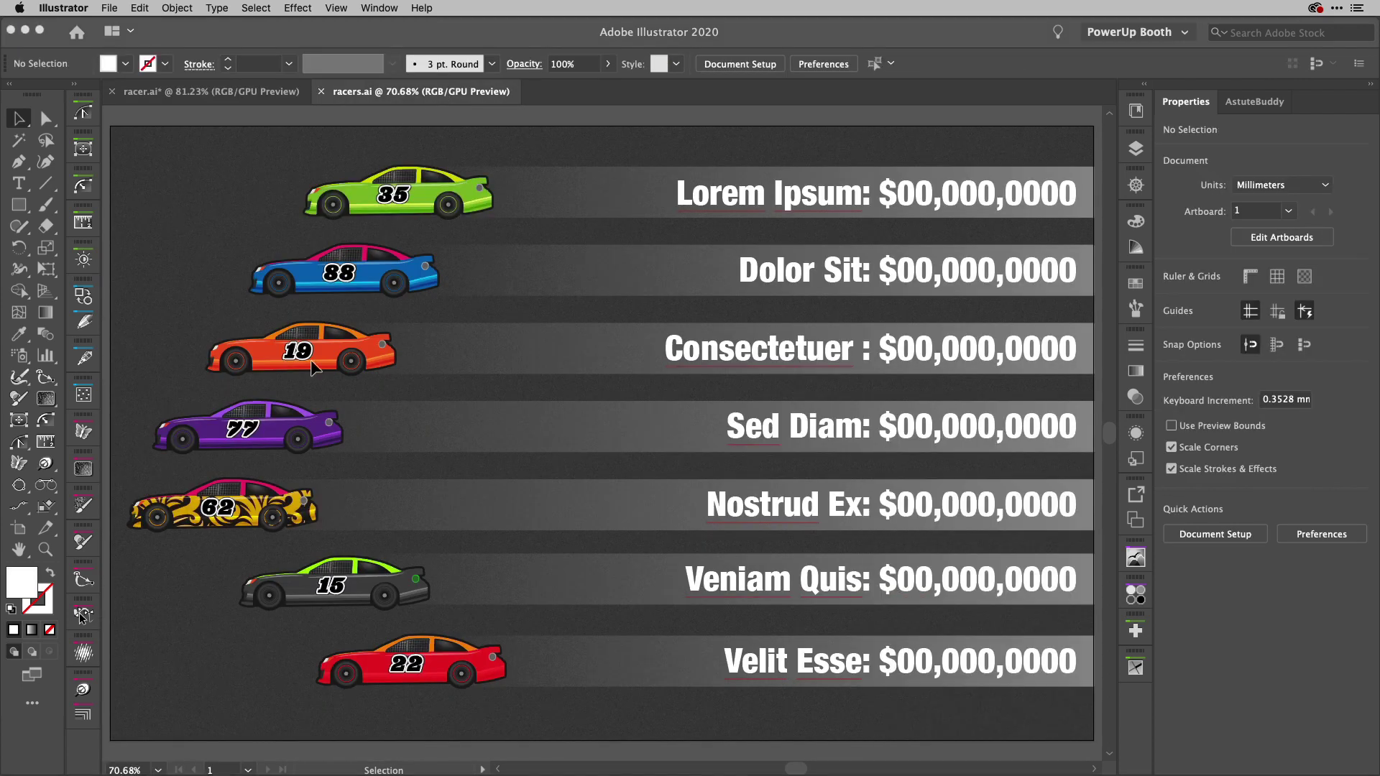
{"action": "key", "text": "shift+super+F11"}
{"action": "left_click", "coordinate": [209, 91]}
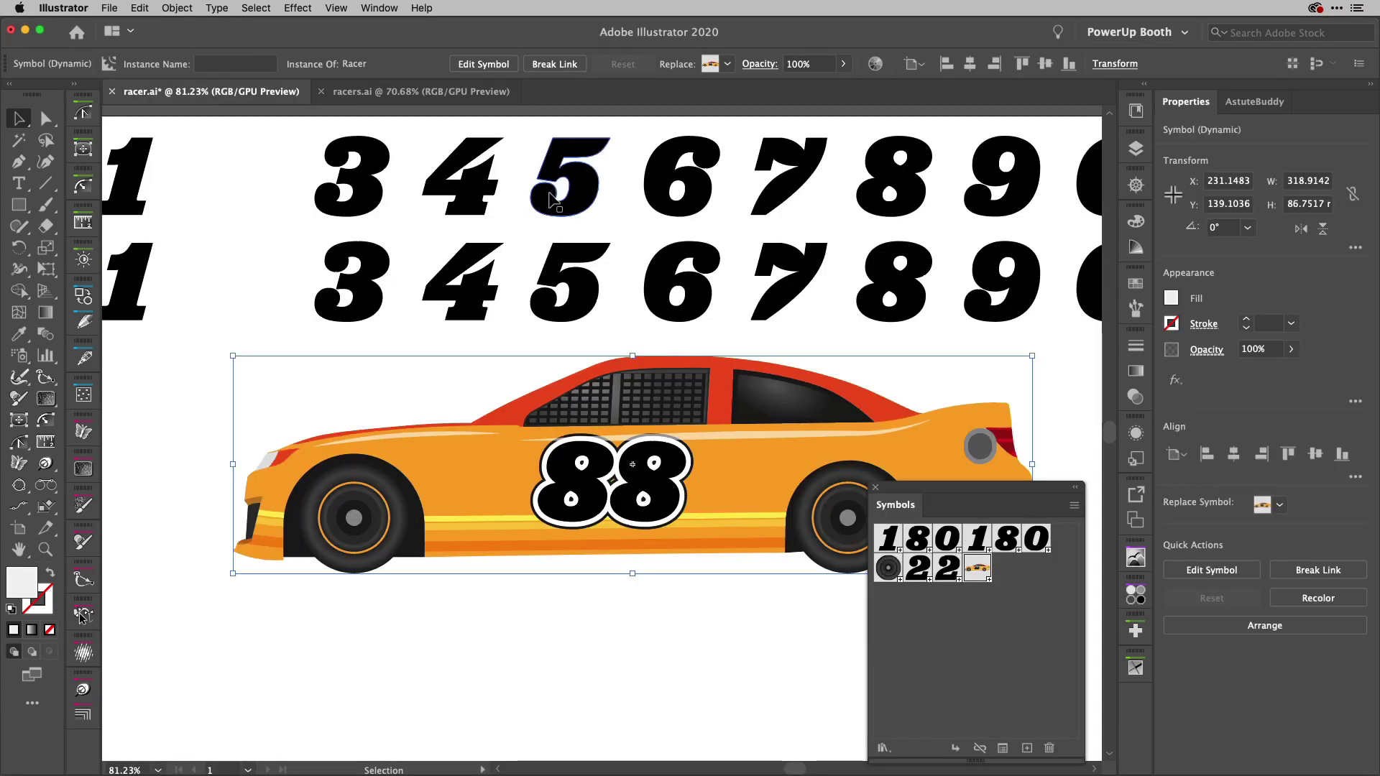
Copy the Racer instance straight down by about 103 mm and repeat the copy for two duplicates below the original
{"action": "scroll", "coordinate": [670, 228], "scroll_direction": "down", "scroll_amount": 5}
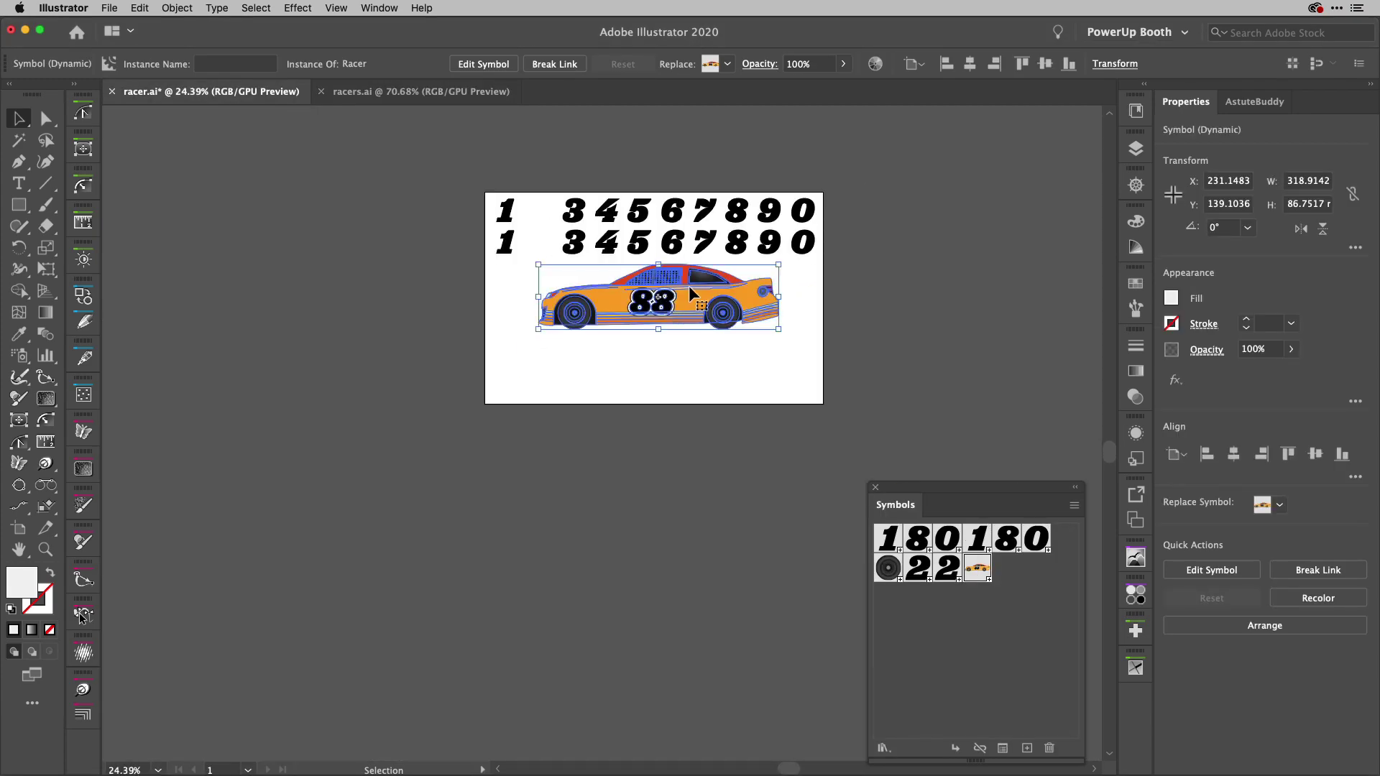
{"action": "left_click_drag", "start_coordinate": [688, 291], "coordinate": [694, 374]}
{"action": "key", "text": "super+d"}
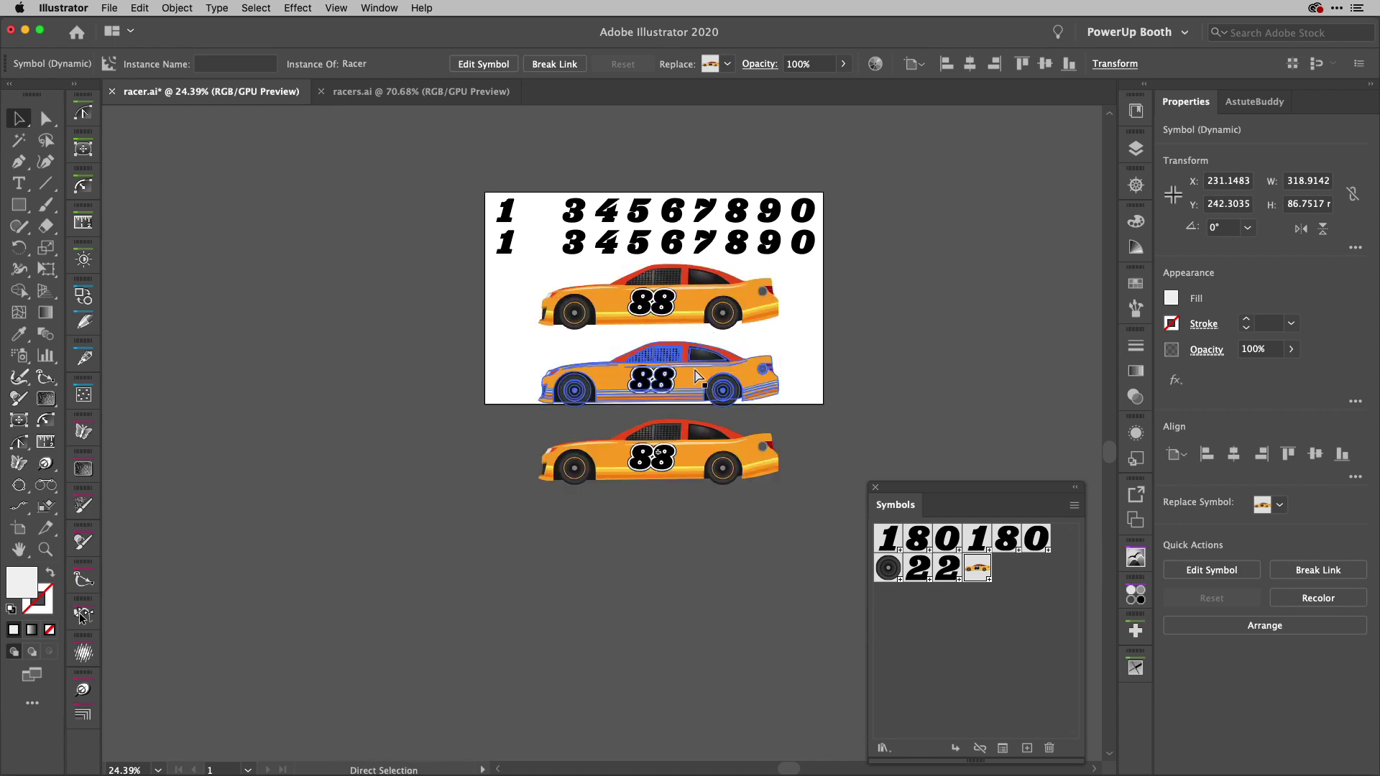
{"action": "scroll", "coordinate": [708, 316], "scroll_direction": "up", "scroll_amount": 3}
{"action": "scroll", "coordinate": [707, 317], "scroll_direction": "down", "scroll_amount": 2}
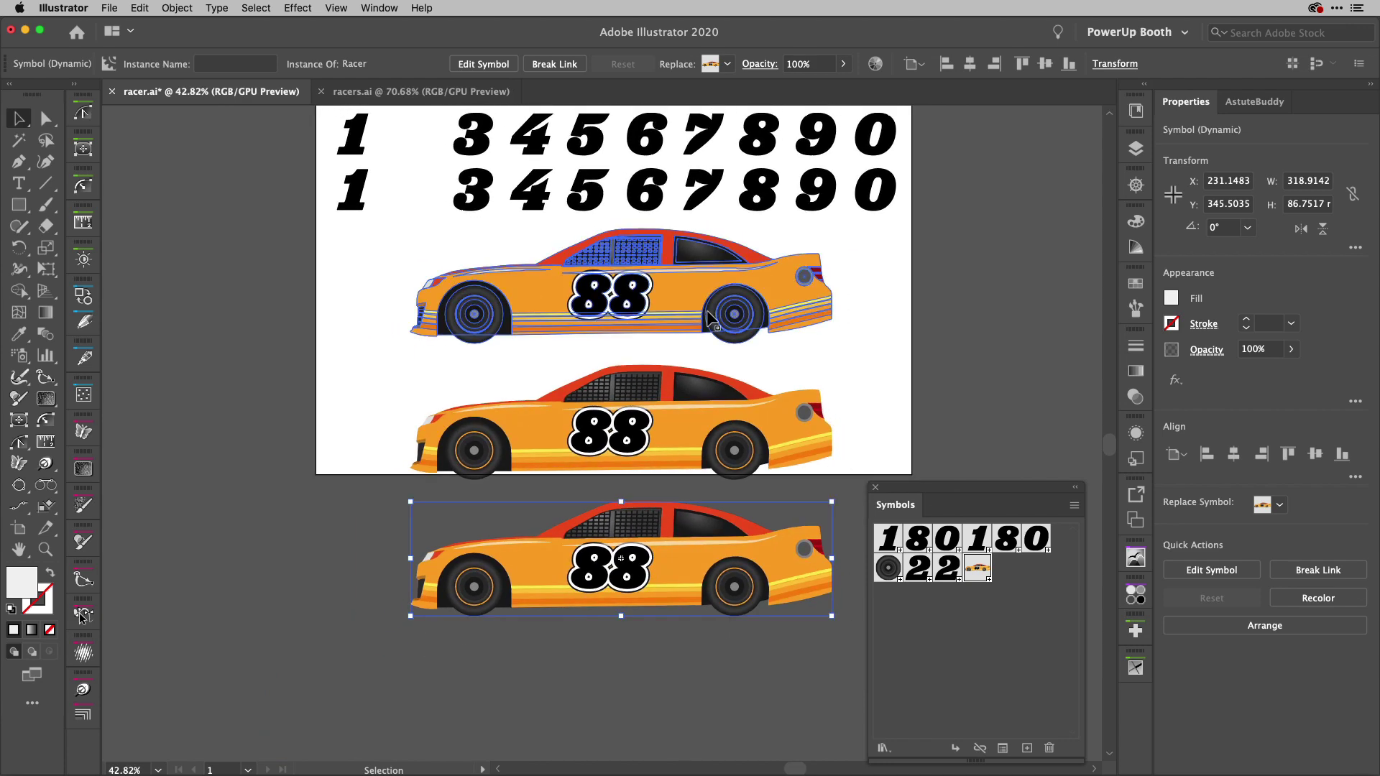
Fill the body of the top Racer instance with magenta using direct selection, and deselect it
{"action": "key", "text": "a"}
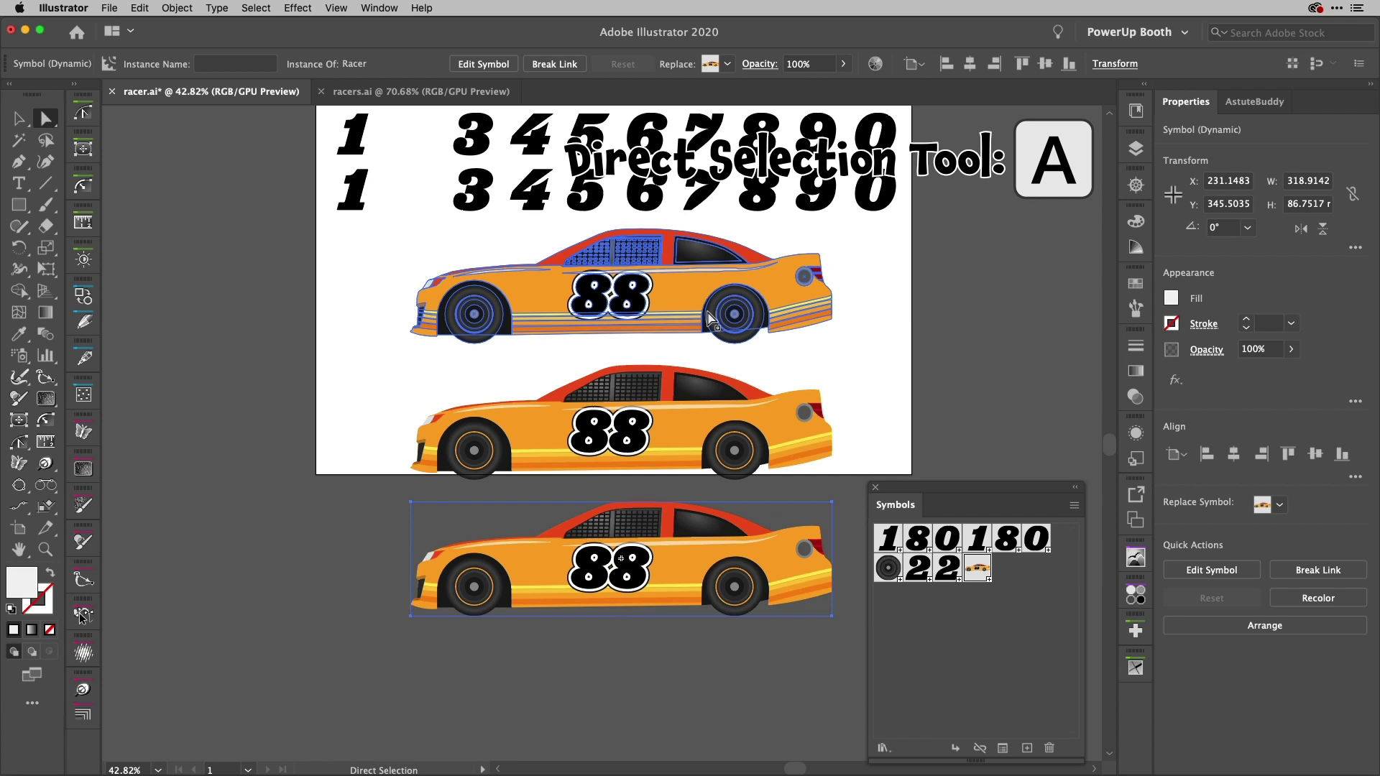
{"action": "left_click", "coordinate": [417, 253]}
{"action": "left_click", "coordinate": [522, 290]}
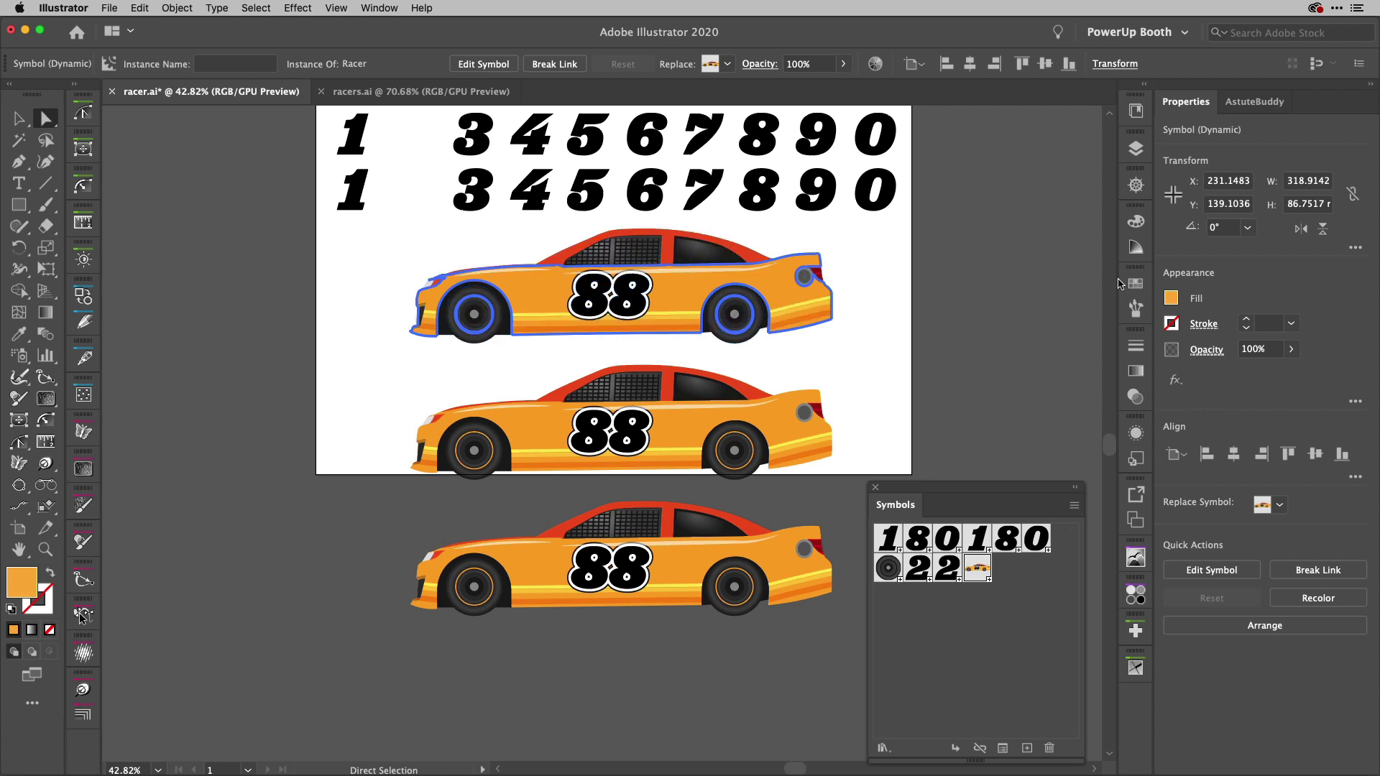
{"action": "left_click", "coordinate": [1172, 300]}
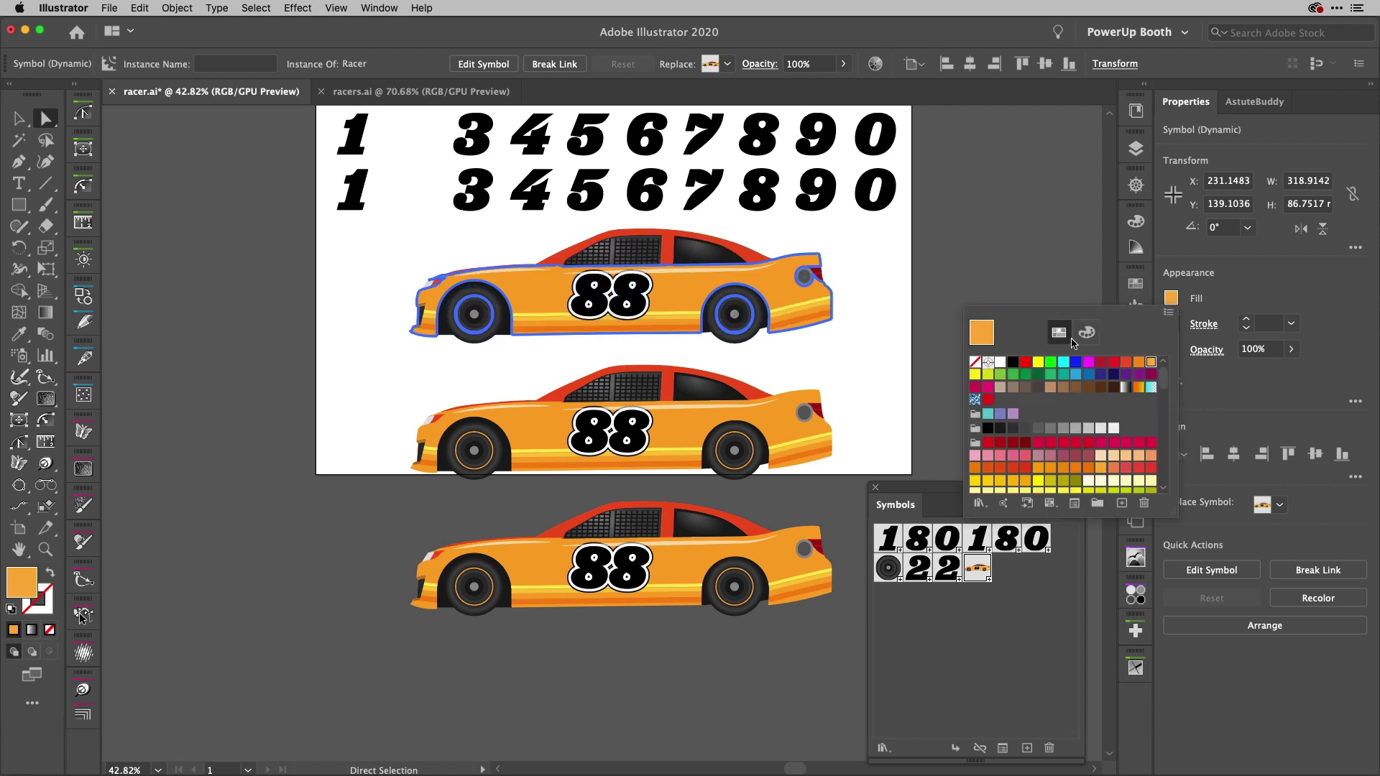
{"action": "left_click", "coordinate": [988, 387]}
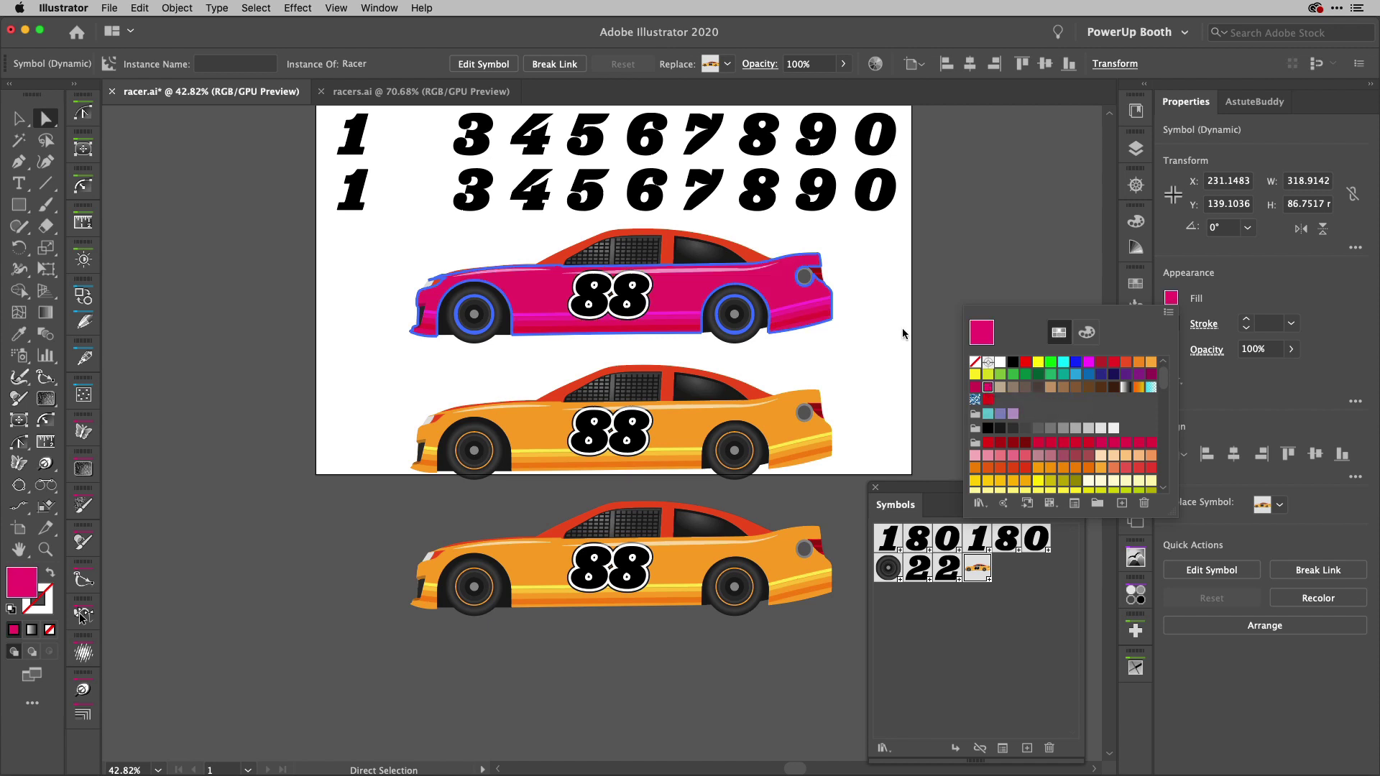
{"action": "key", "text": "Escape"}
{"action": "left_click", "coordinate": [856, 289]}
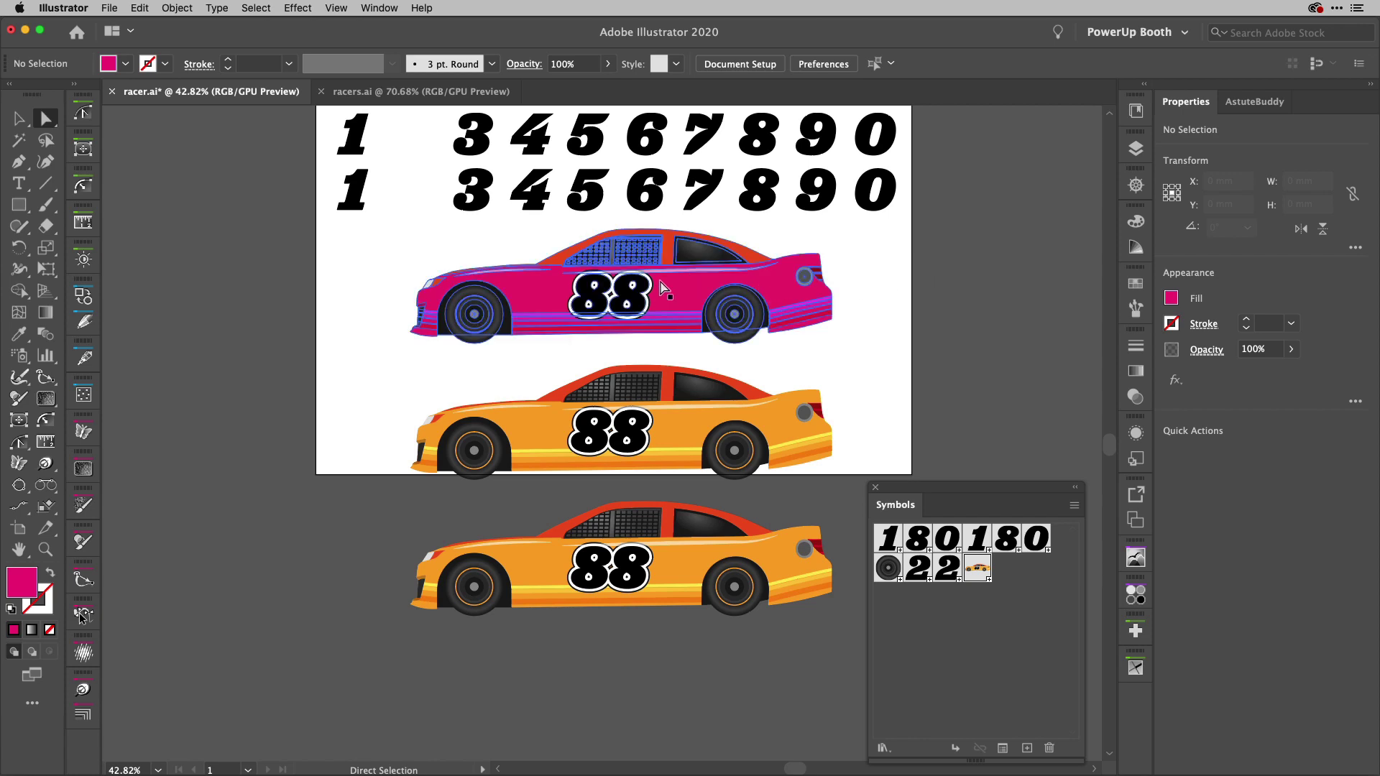
Try a dark grey fill on the top car's roof, settle on lime yellow, and deselect the car
{"action": "scroll", "coordinate": [661, 287], "scroll_direction": "up", "scroll_amount": 4}
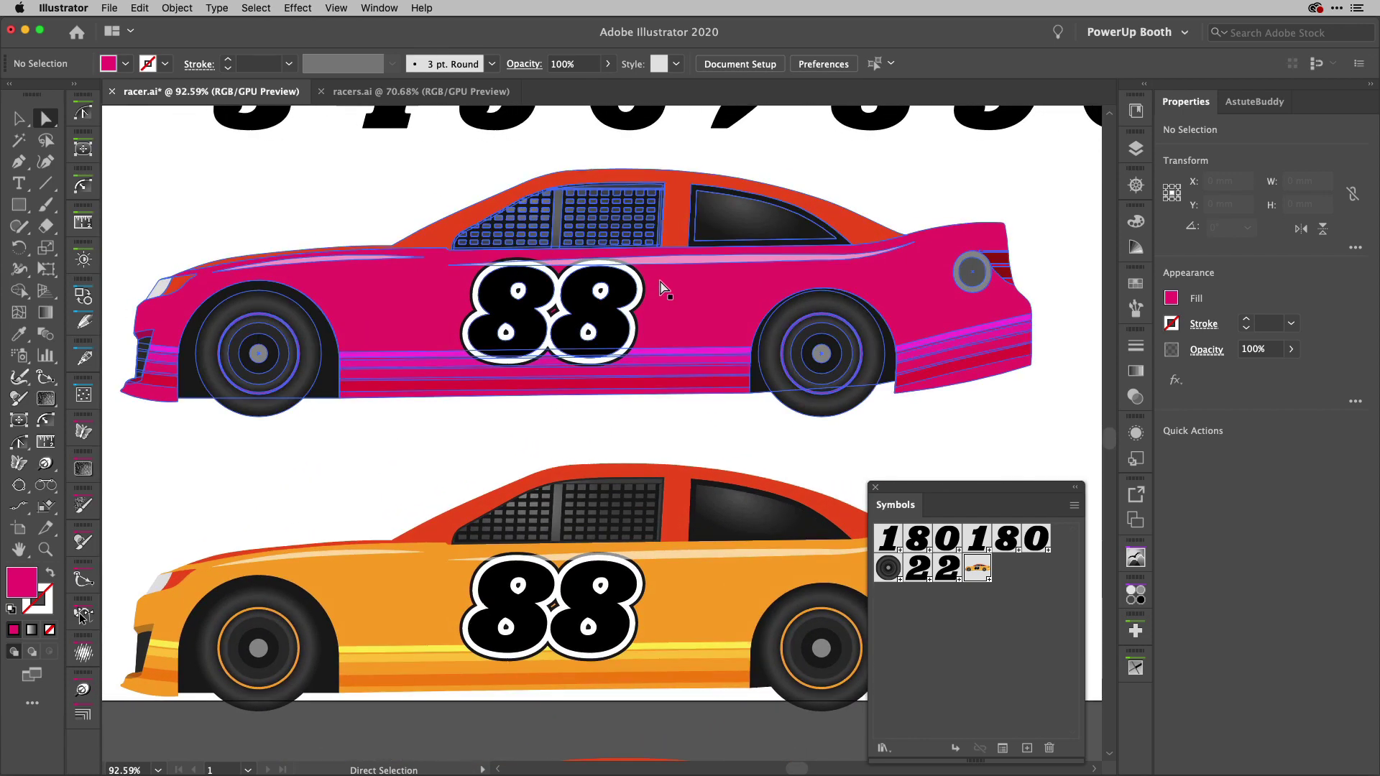
{"action": "left_click", "coordinate": [682, 233]}
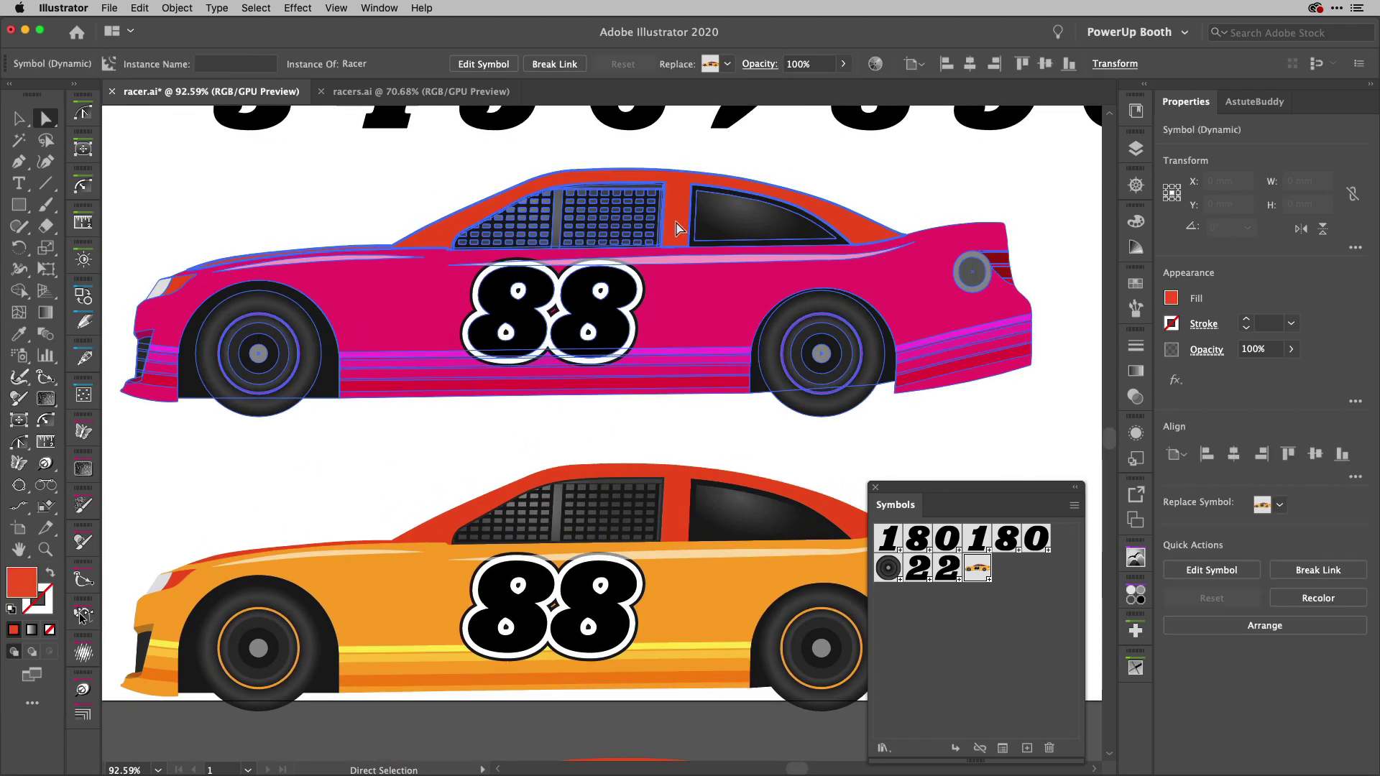
{"action": "left_click", "coordinate": [1171, 298]}
{"action": "left_click", "coordinate": [1014, 429]}
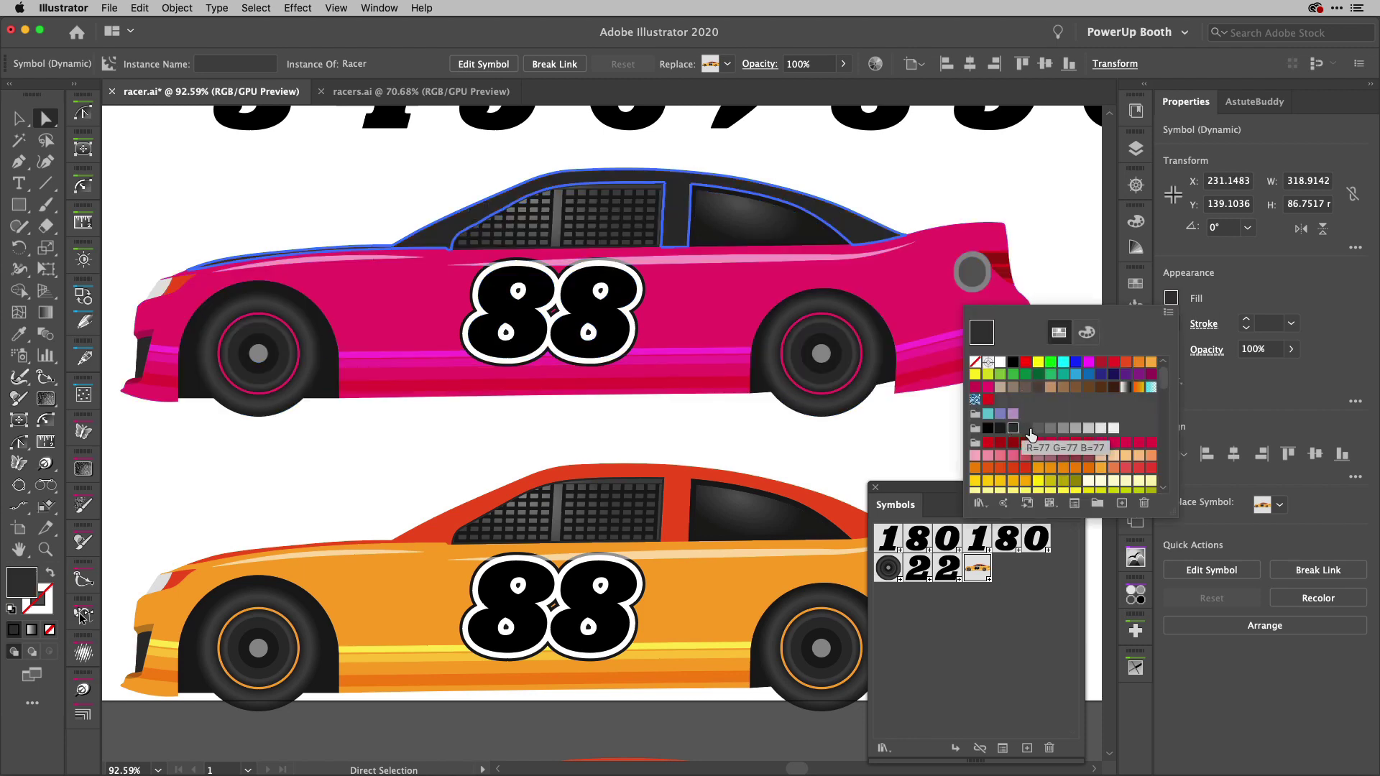
{"action": "left_click", "coordinate": [987, 373]}
{"action": "left_click", "coordinate": [1055, 287]}
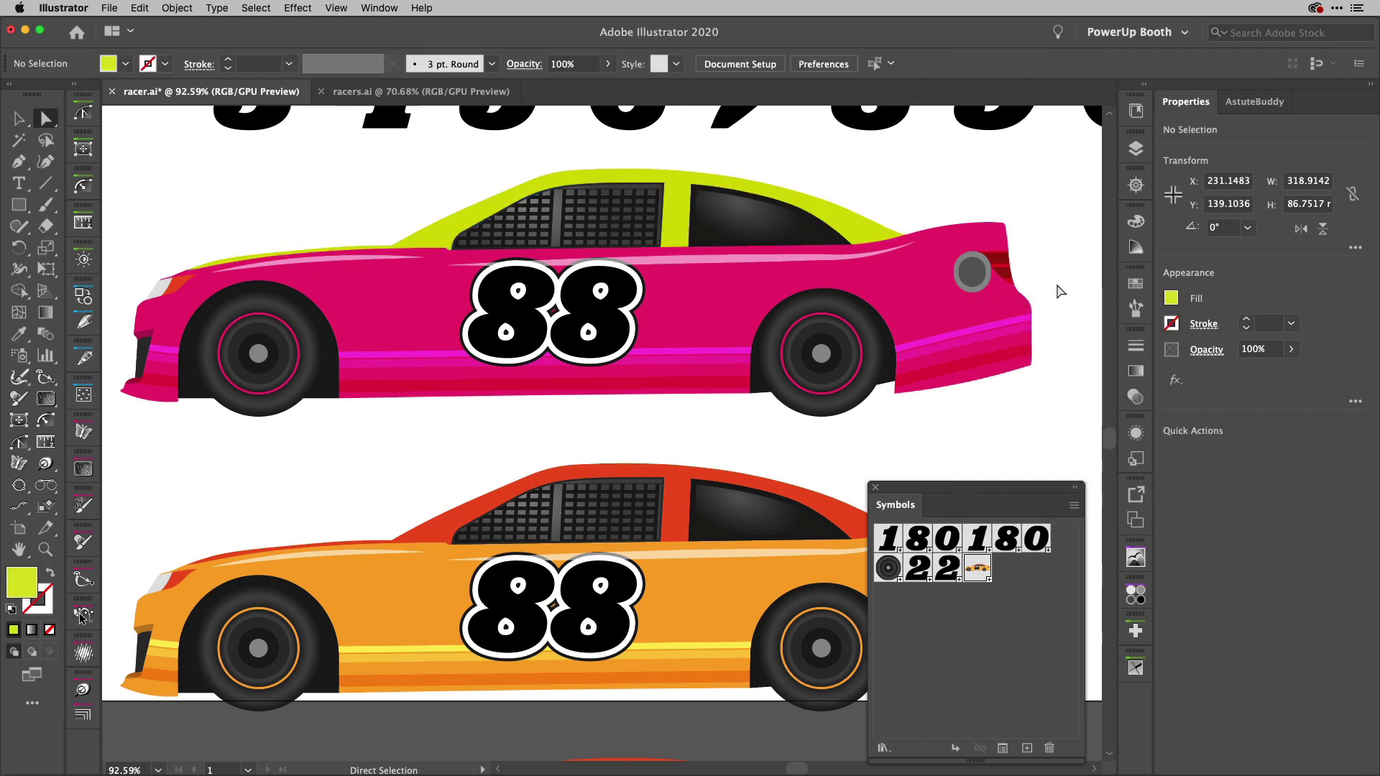
Replace the first 8 on the top car with the 1L digit symbol
{"action": "scroll", "coordinate": [1057, 289], "scroll_direction": "down", "scroll_amount": 2}
{"action": "scroll", "coordinate": [1059, 290], "scroll_direction": "down", "scroll_amount": 3}
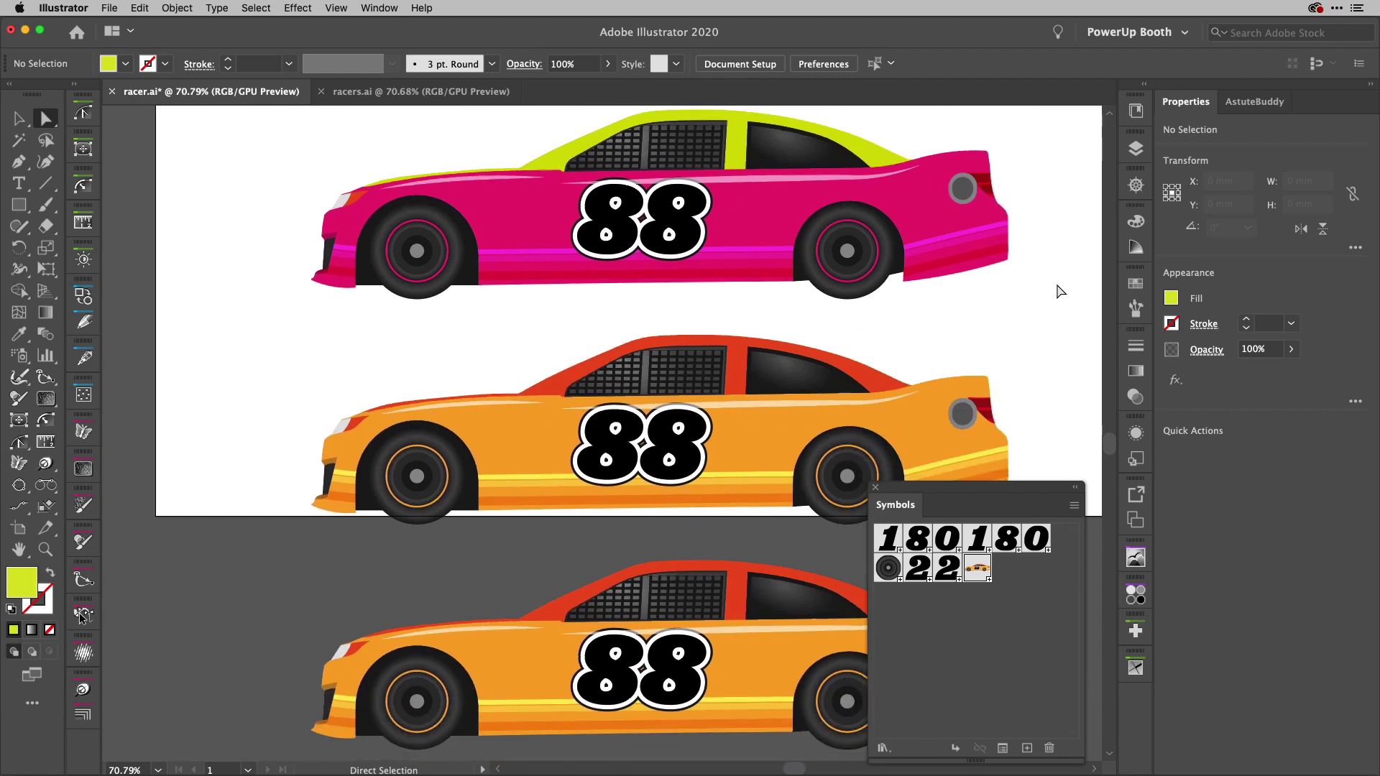
{"action": "left_click", "coordinate": [624, 238]}
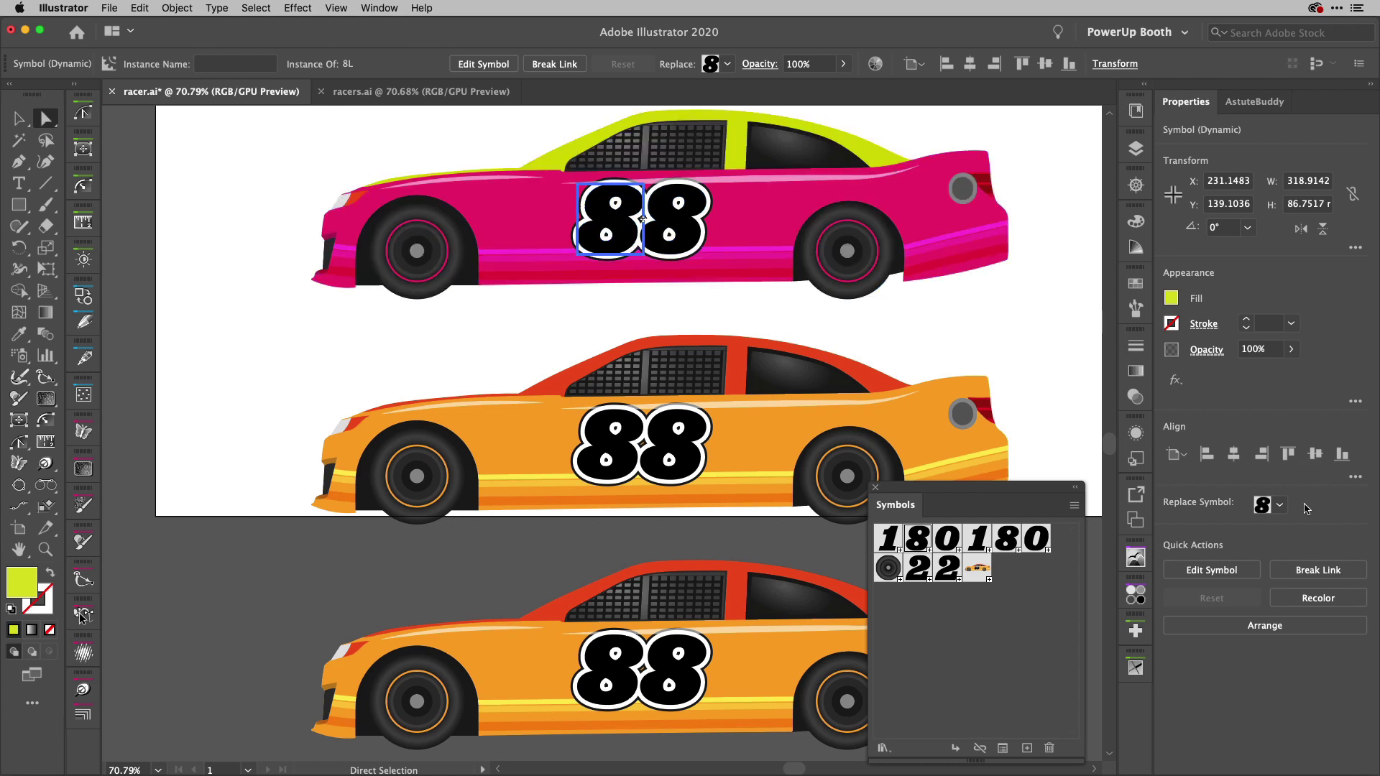
{"action": "left_click", "coordinate": [1279, 506]}
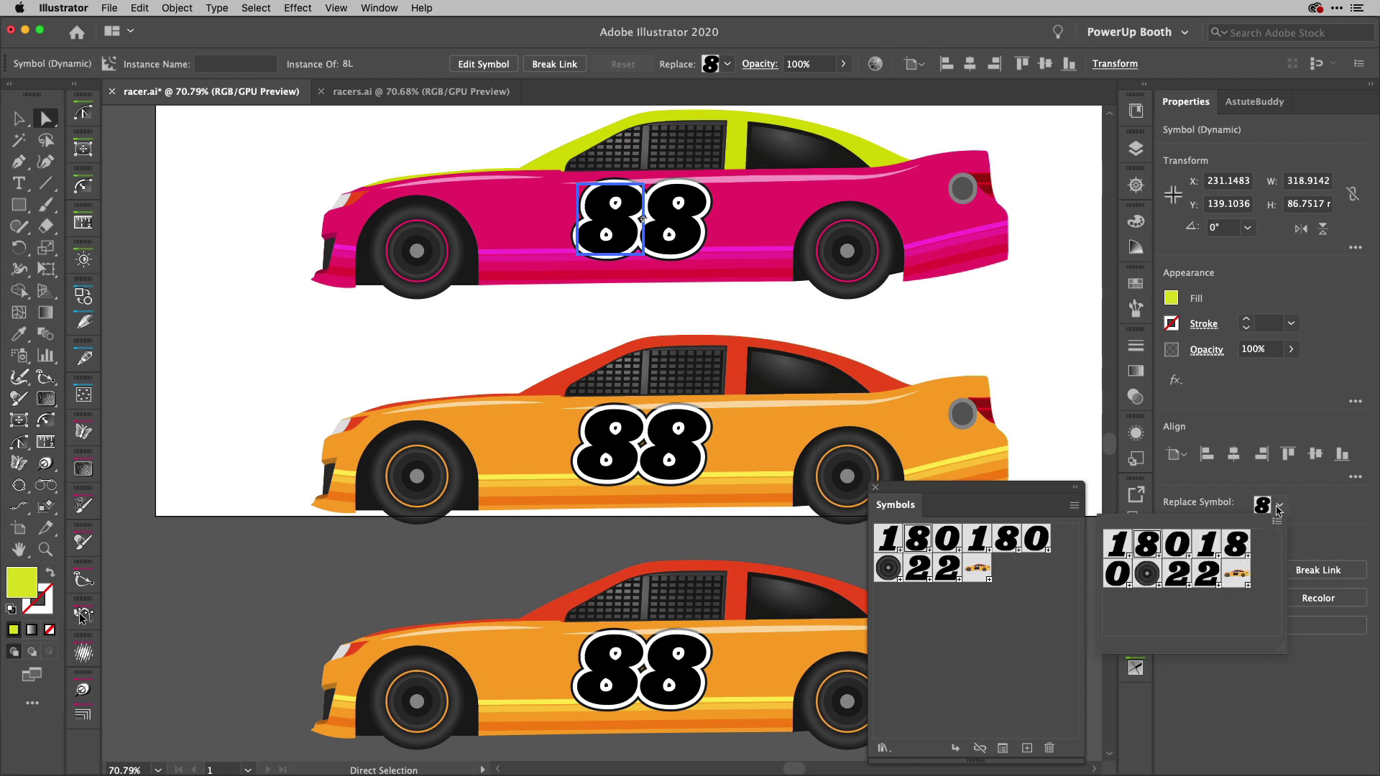
{"action": "left_click", "coordinate": [1119, 552]}
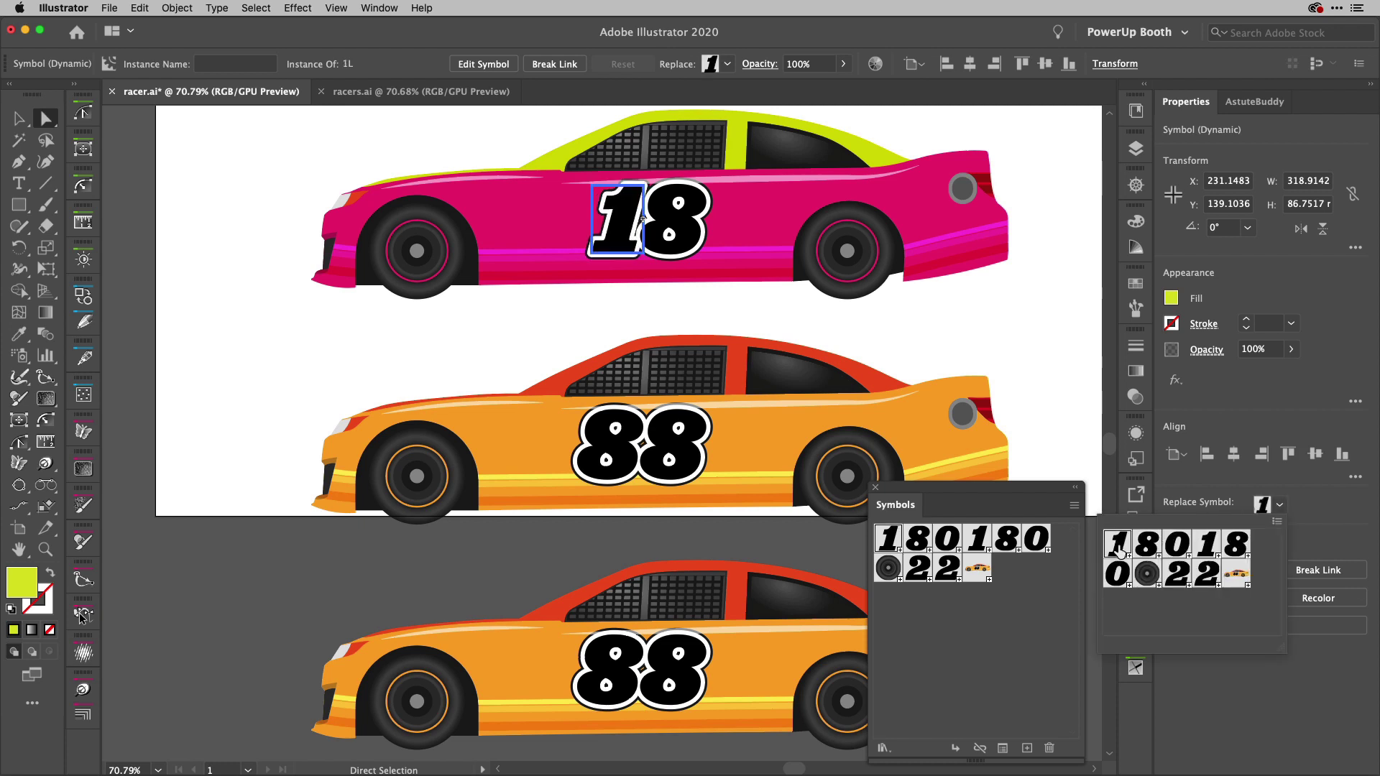
Replace the second 8 on the top car with the 0R digit symbol so the number reads 10, and deselect
{"action": "left_click", "coordinate": [688, 235]}
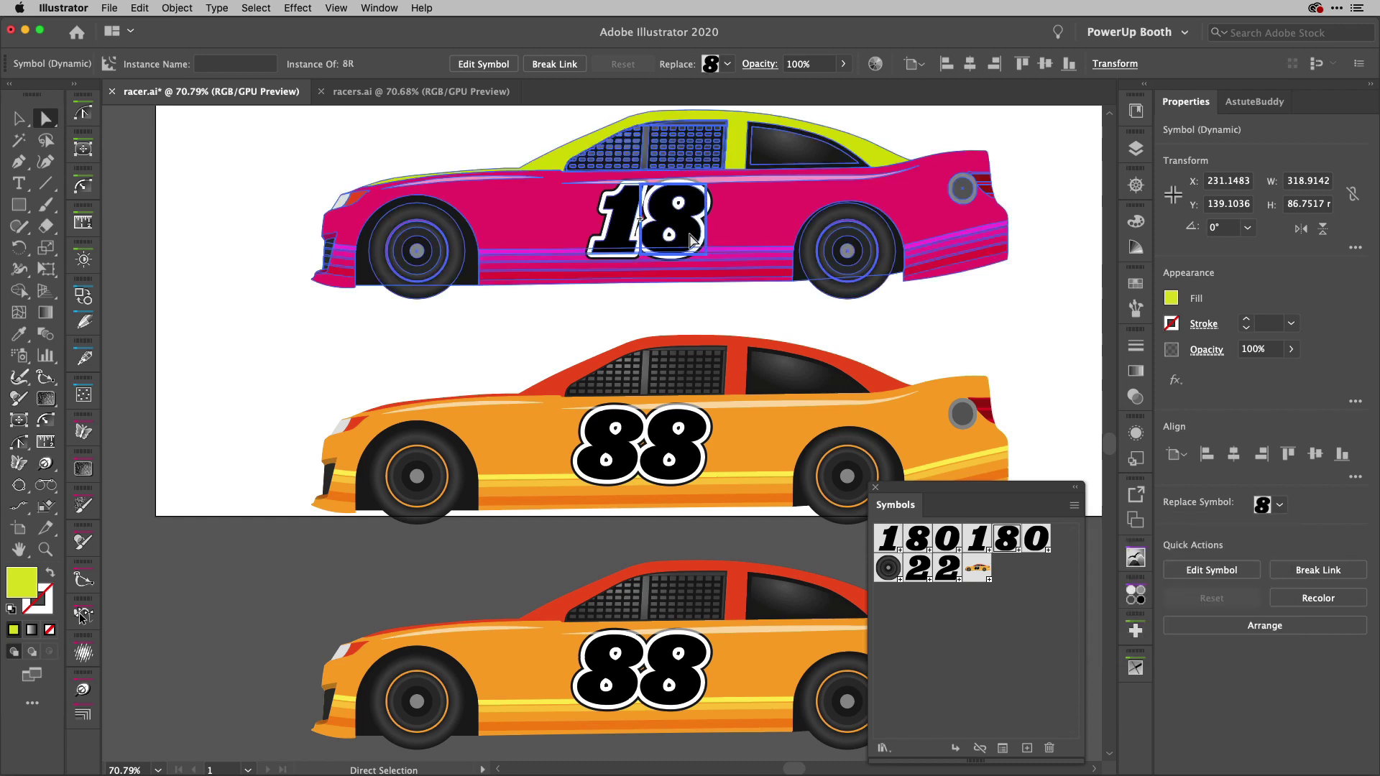
{"action": "left_click", "coordinate": [1280, 505]}
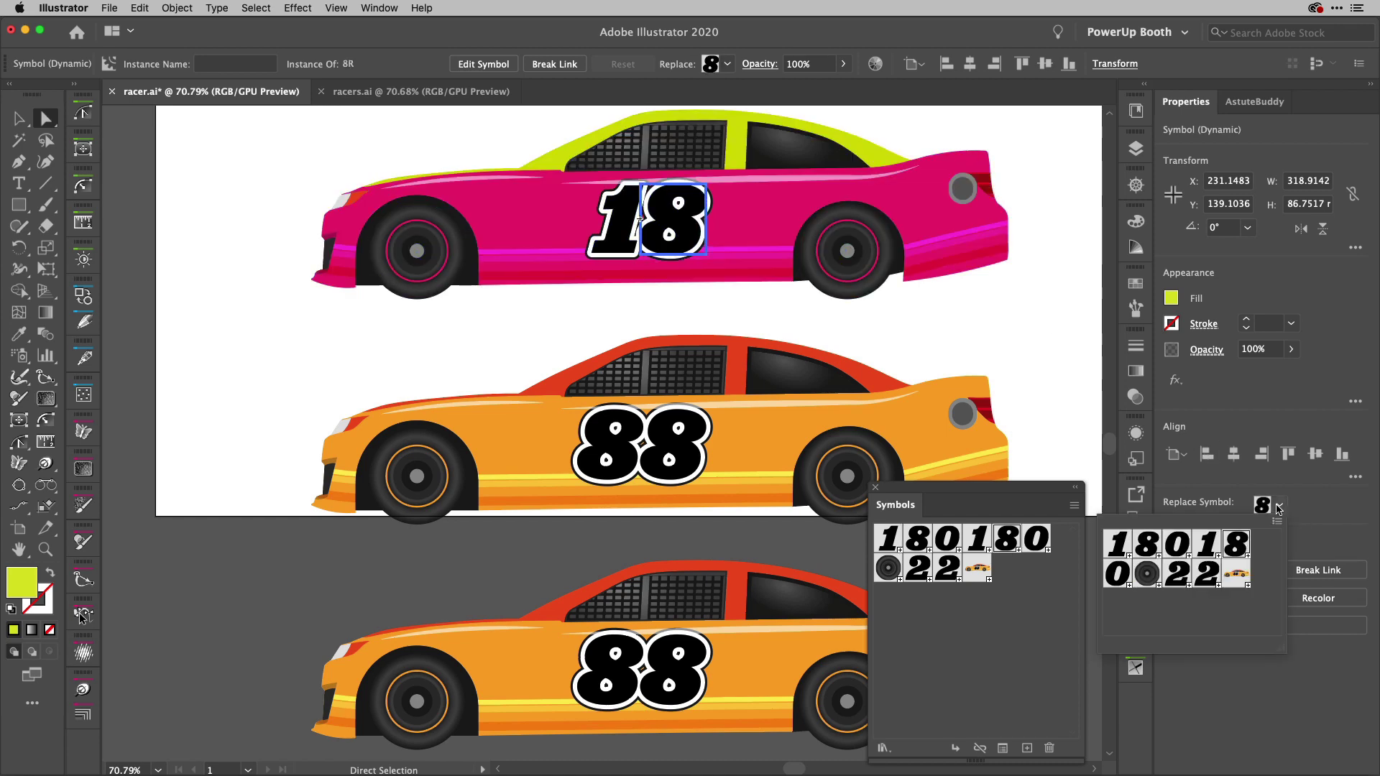
{"action": "left_click", "coordinate": [1183, 548]}
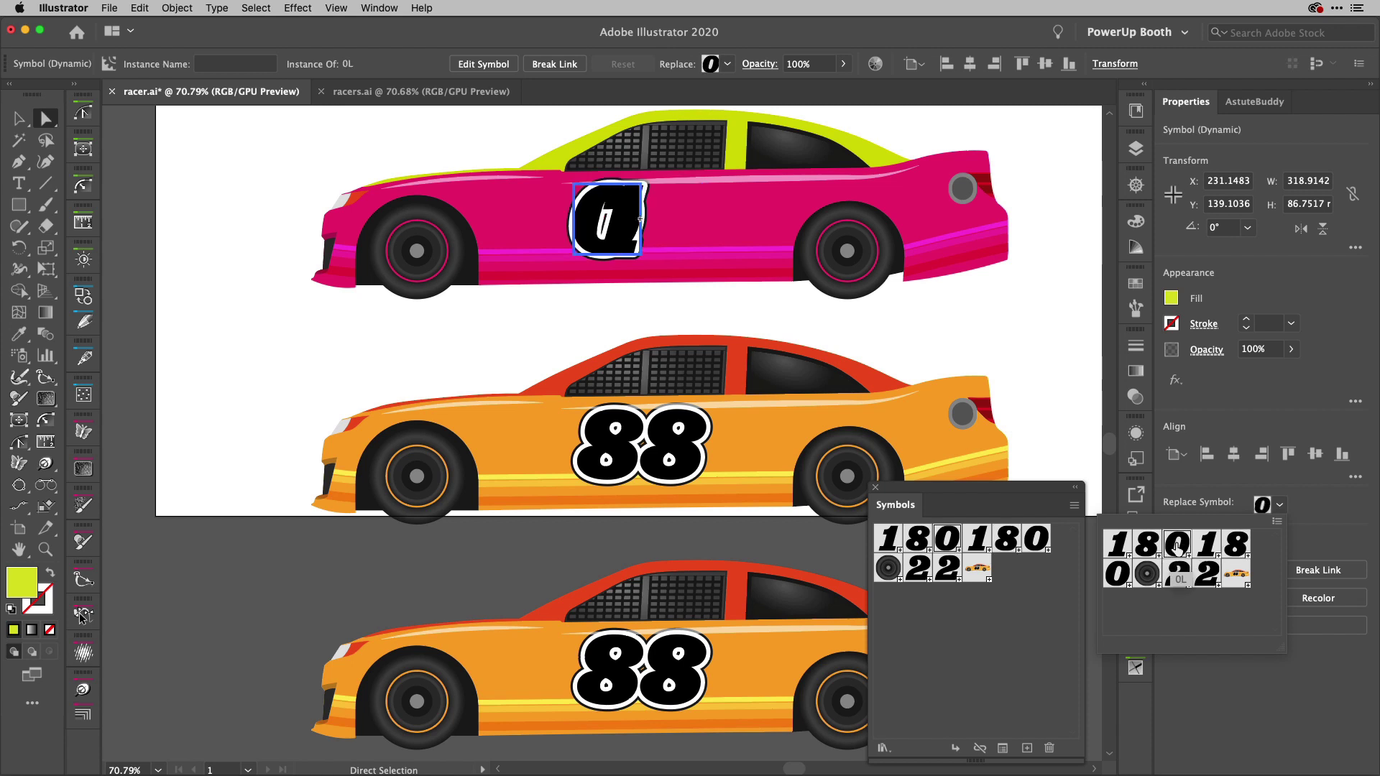
{"action": "left_click", "coordinate": [1117, 575]}
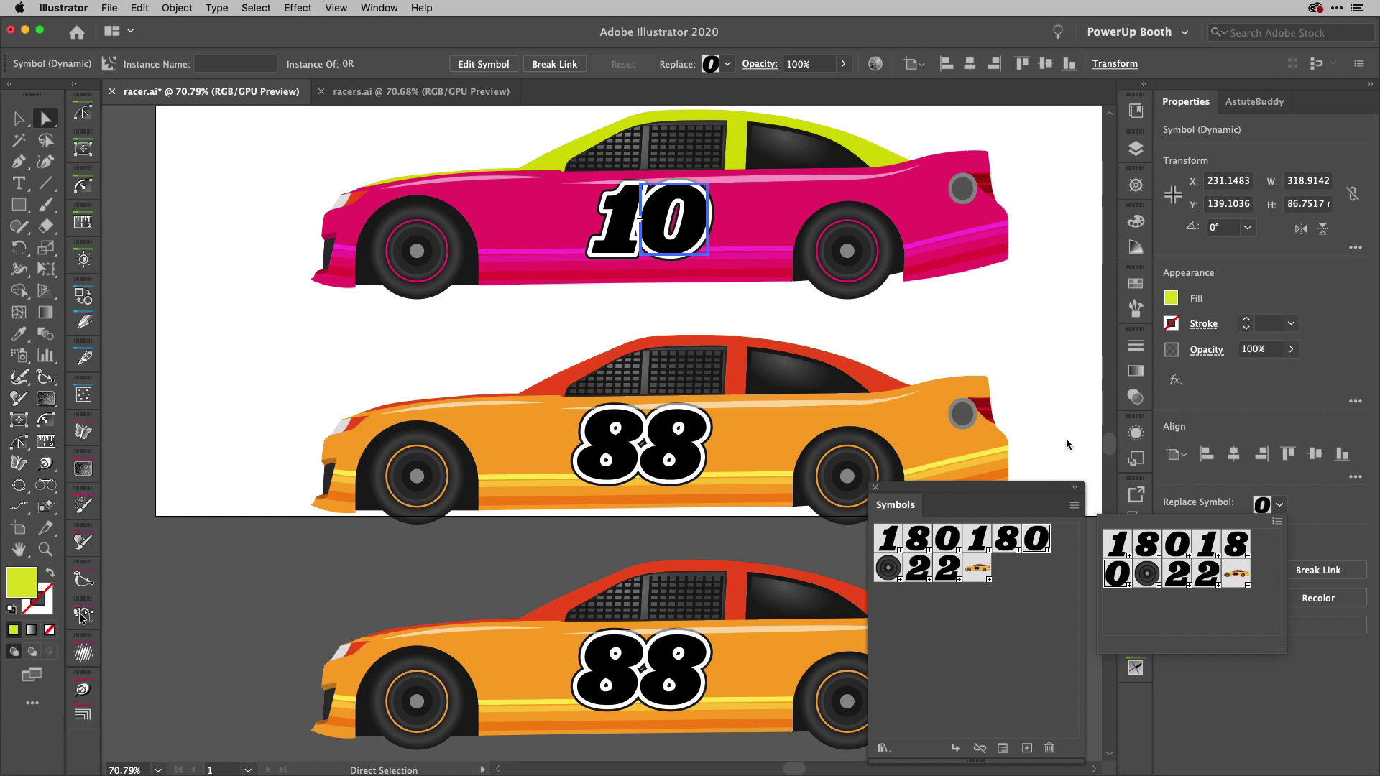
{"action": "left_click", "coordinate": [1069, 412]}
{"action": "left_click", "coordinate": [1074, 414]}
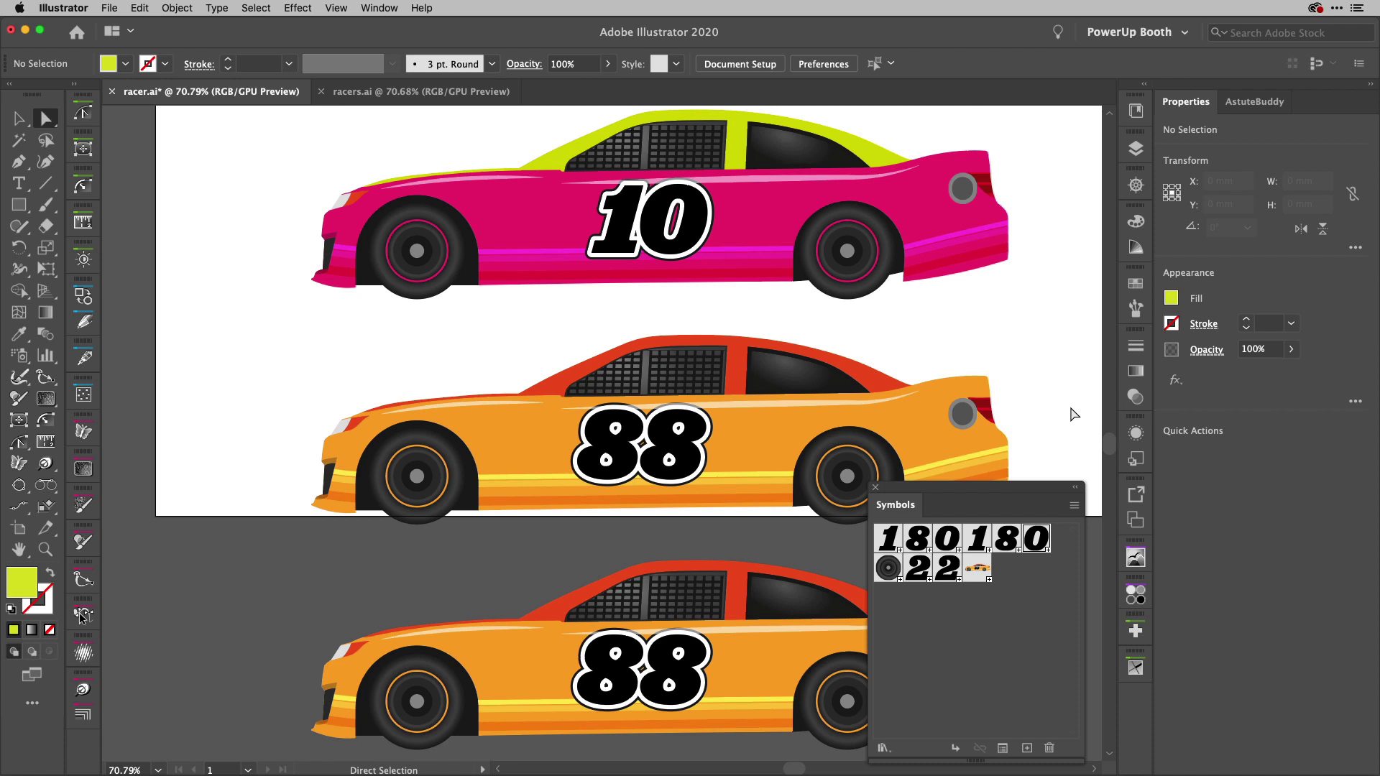
Select the orange body of the middle car and open the decorative Vonster Patterns swatch library
{"action": "left_click", "coordinate": [791, 426]}
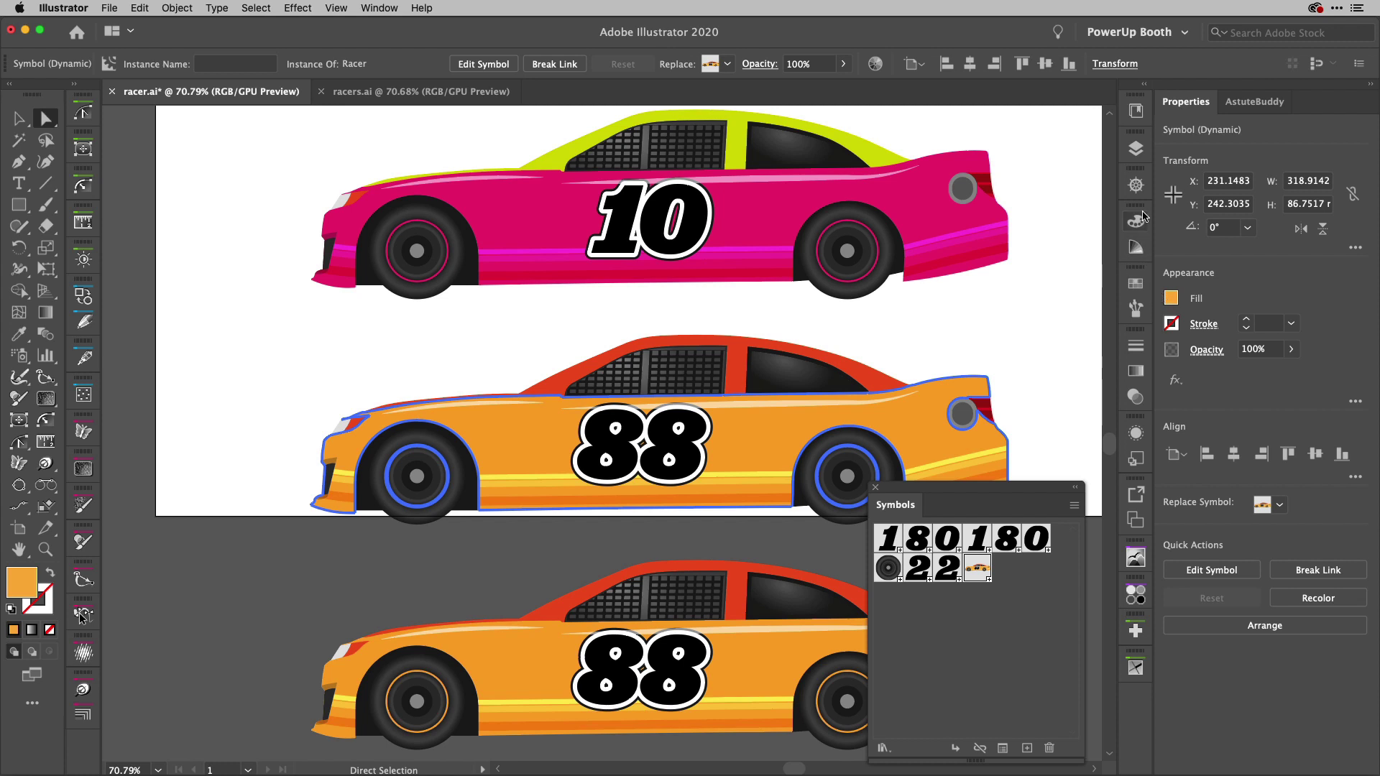
{"action": "left_click", "coordinate": [1136, 284]}
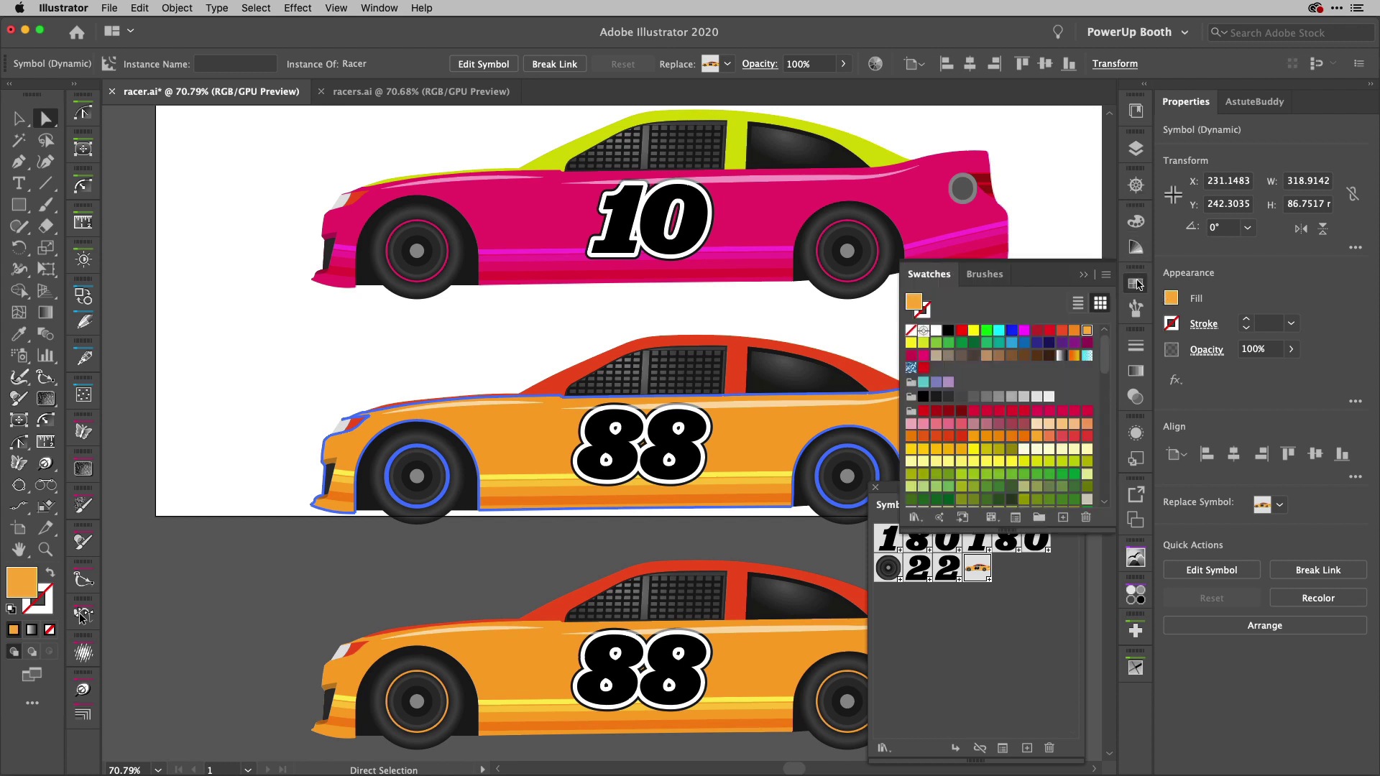
{"action": "left_click", "coordinate": [914, 519]}
{"action": "mouse_move", "coordinate": [947, 631]}
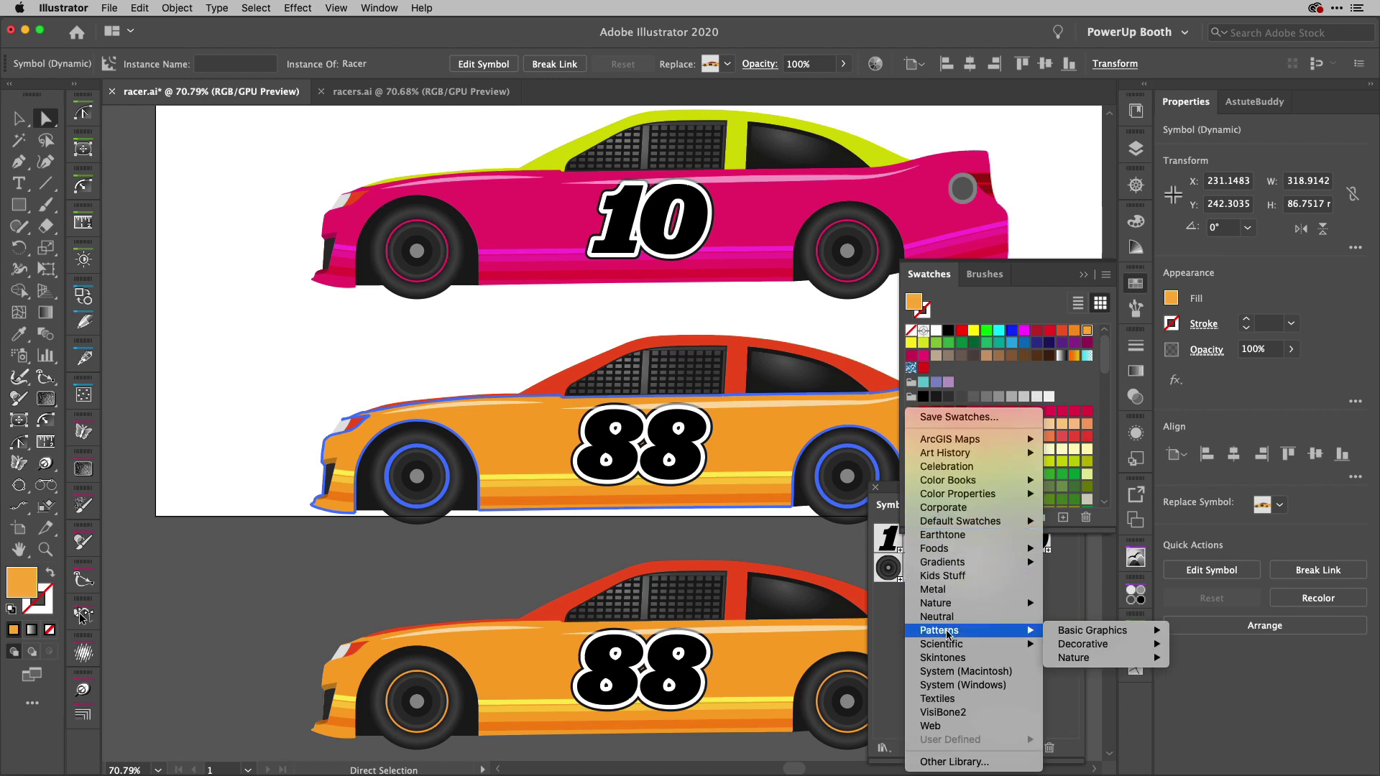
{"action": "mouse_move", "coordinate": [1082, 647]}
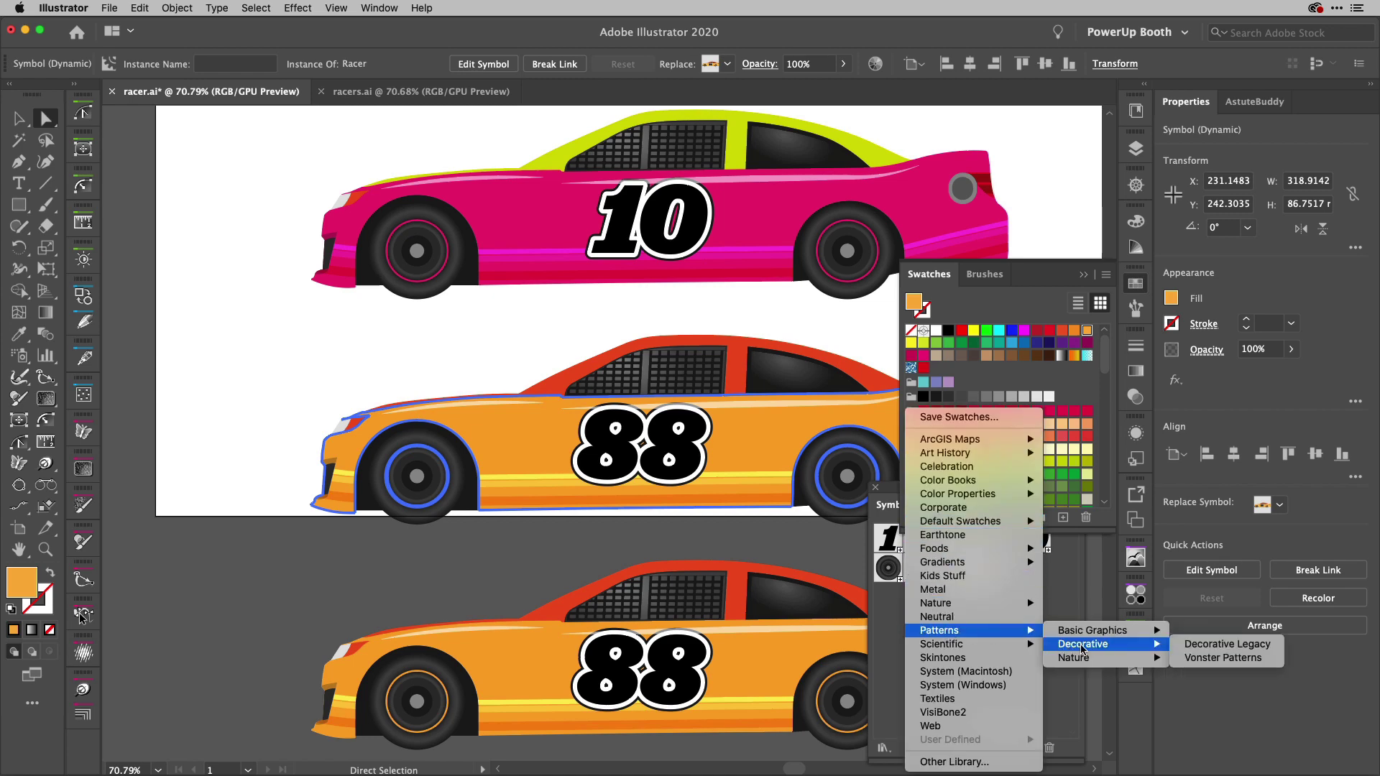
{"action": "left_click", "coordinate": [1222, 658]}
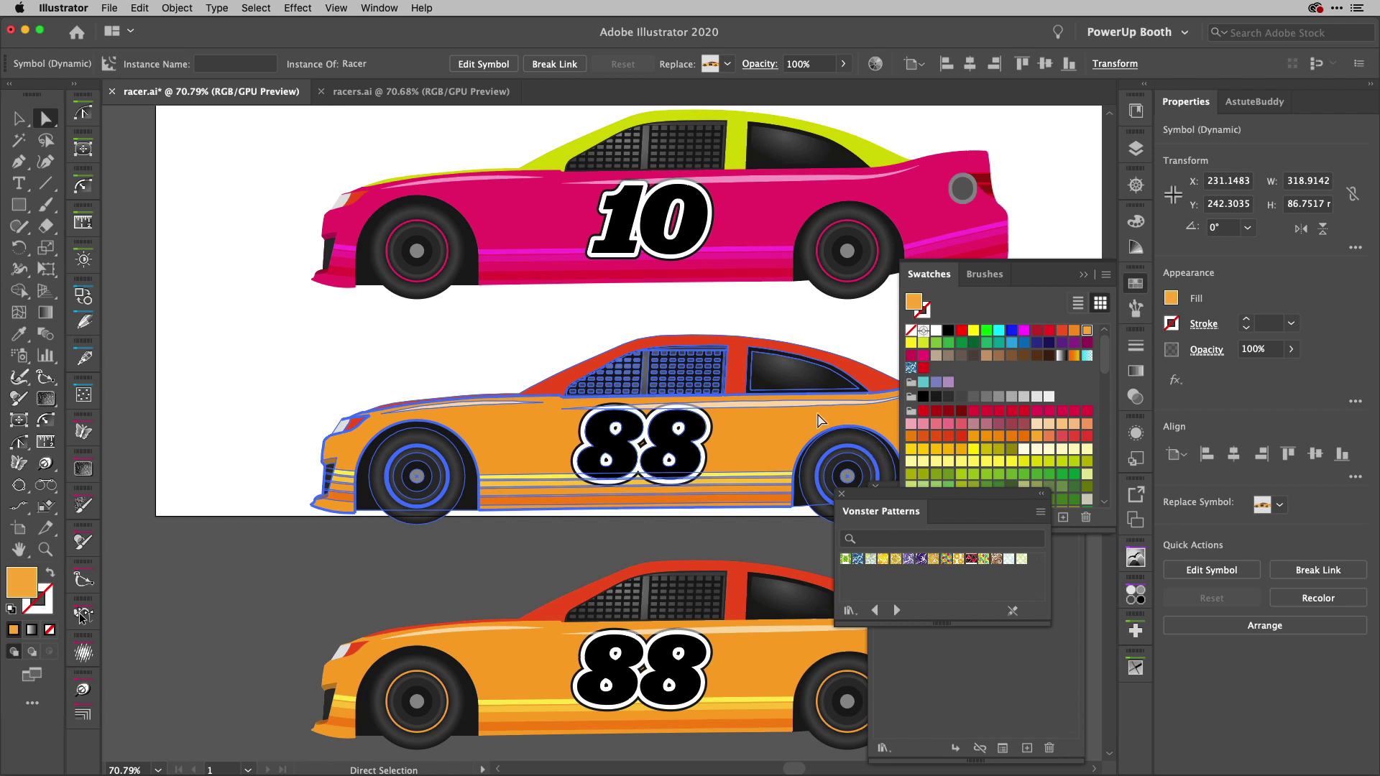
Fill the middle car's body with the yellow flame pattern and put away the swatch, pattern and symbol libraries
{"action": "left_click", "coordinate": [896, 560]}
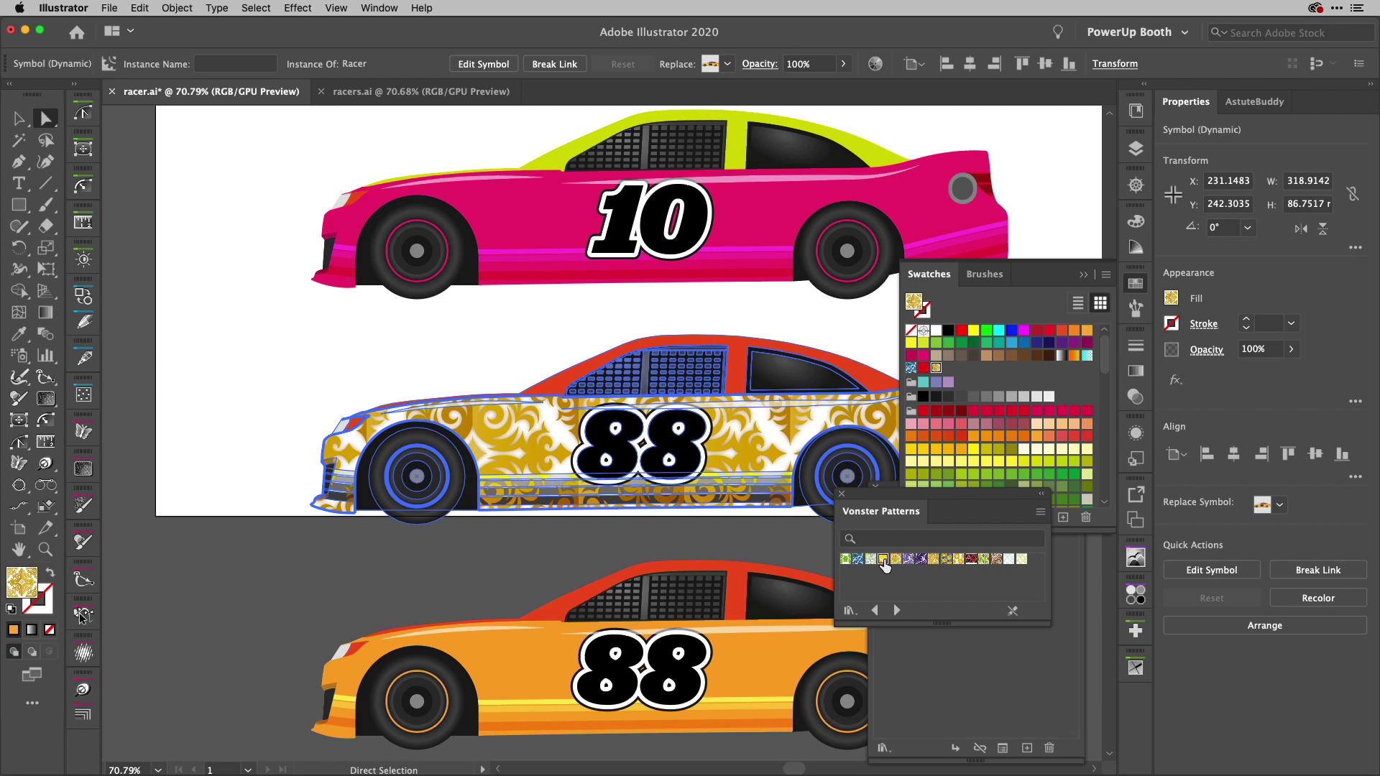
{"action": "left_click", "coordinate": [883, 560]}
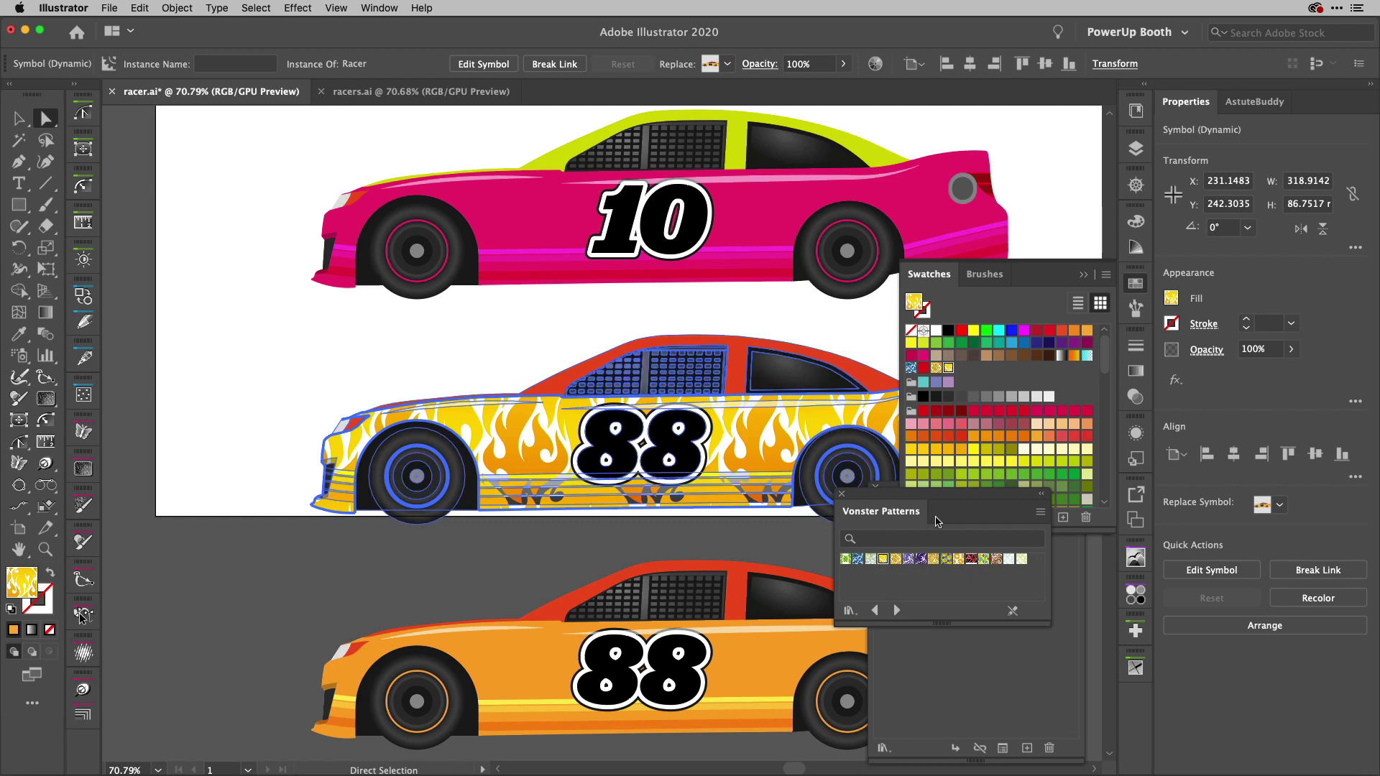
{"action": "left_click", "coordinate": [1140, 288]}
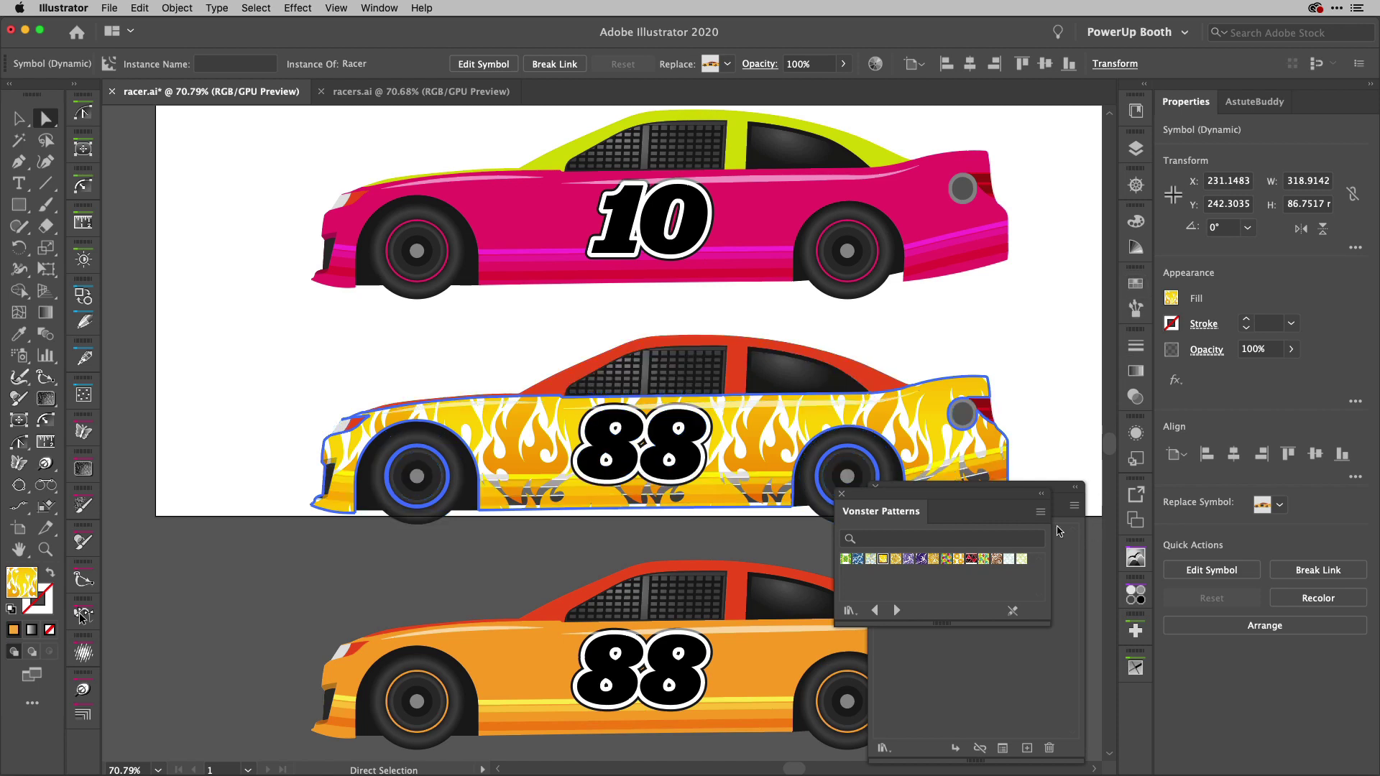
{"action": "left_click", "coordinate": [843, 498]}
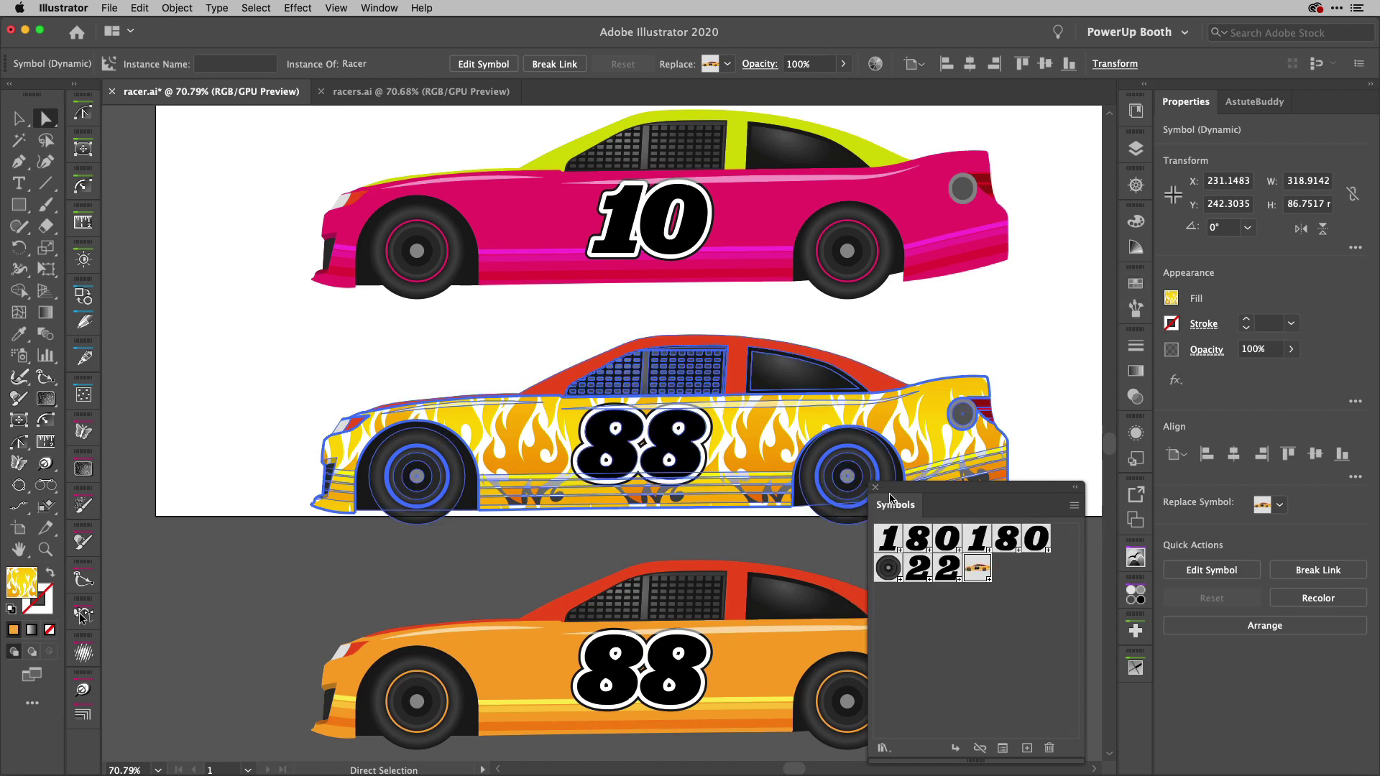
{"action": "left_click", "coordinate": [877, 488]}
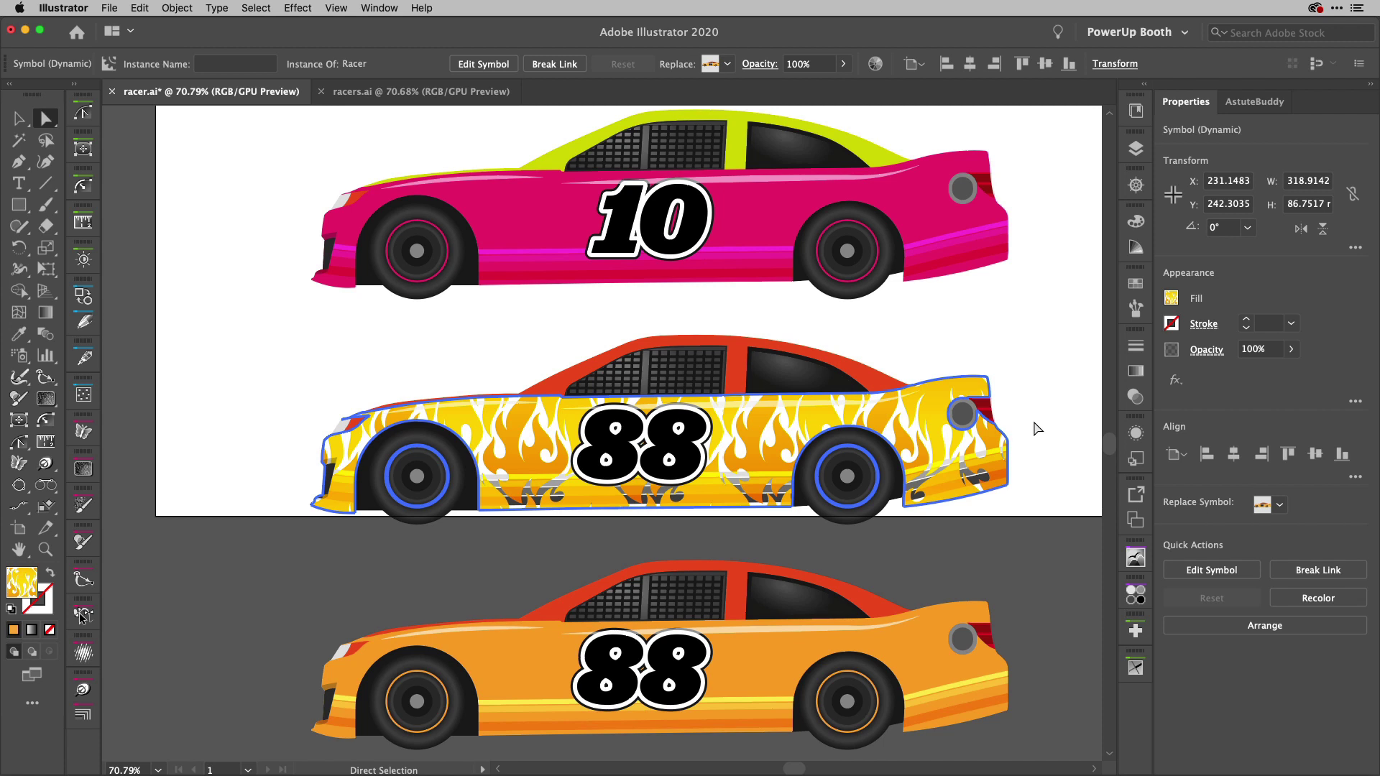
Rotate only the flame pattern inside the middle car's body by 20°, without transforming the object, and leave the Rotate tool
{"action": "key", "text": "r"}
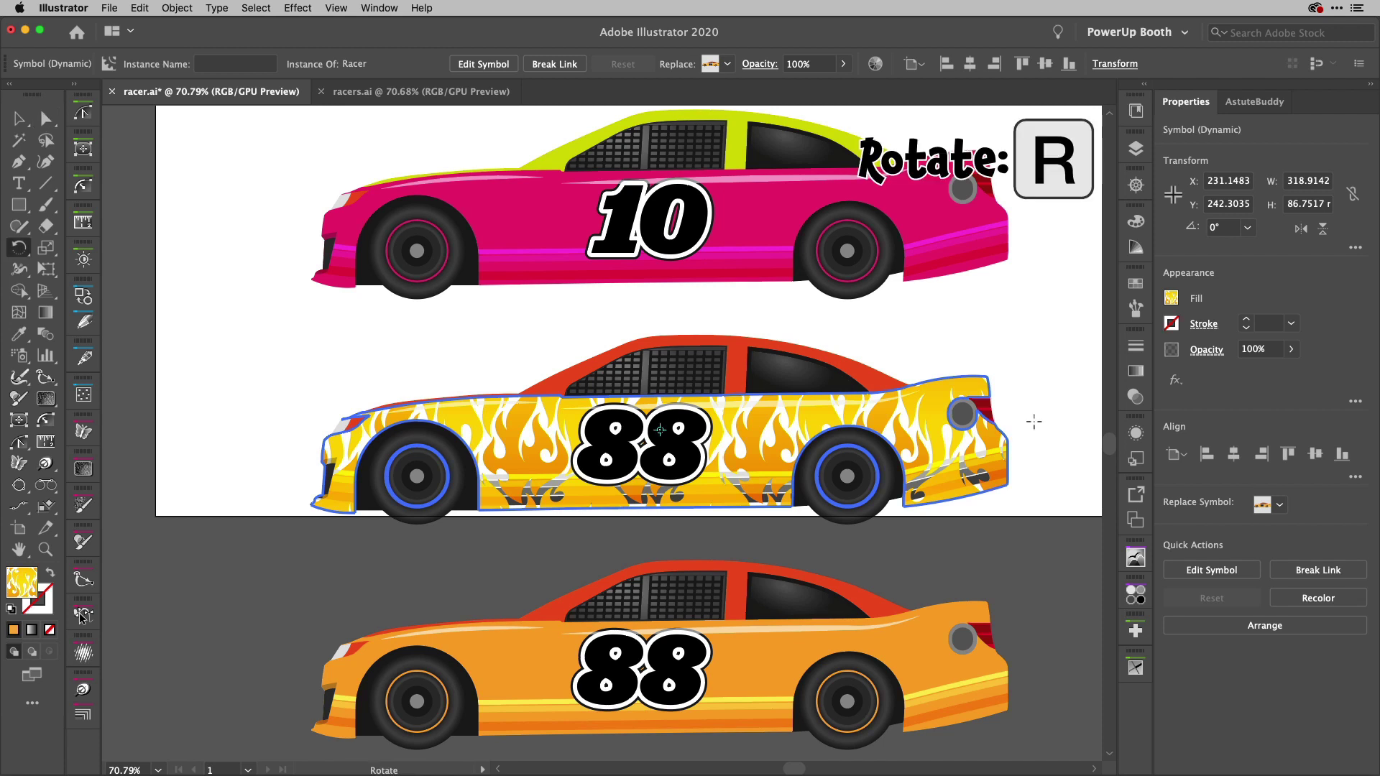
{"action": "key", "text": "Return"}
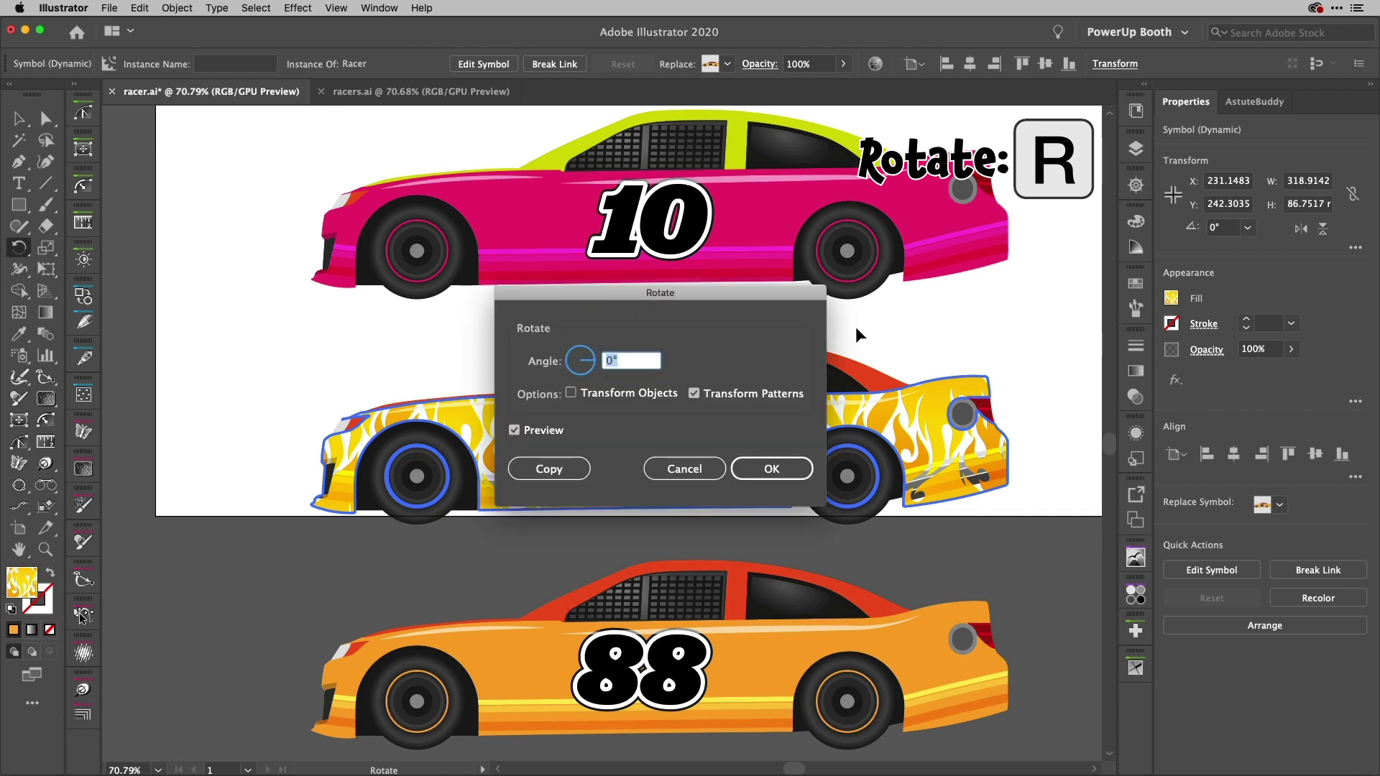
{"action": "left_click_drag", "start_coordinate": [776, 289], "coordinate": [495, 144]}
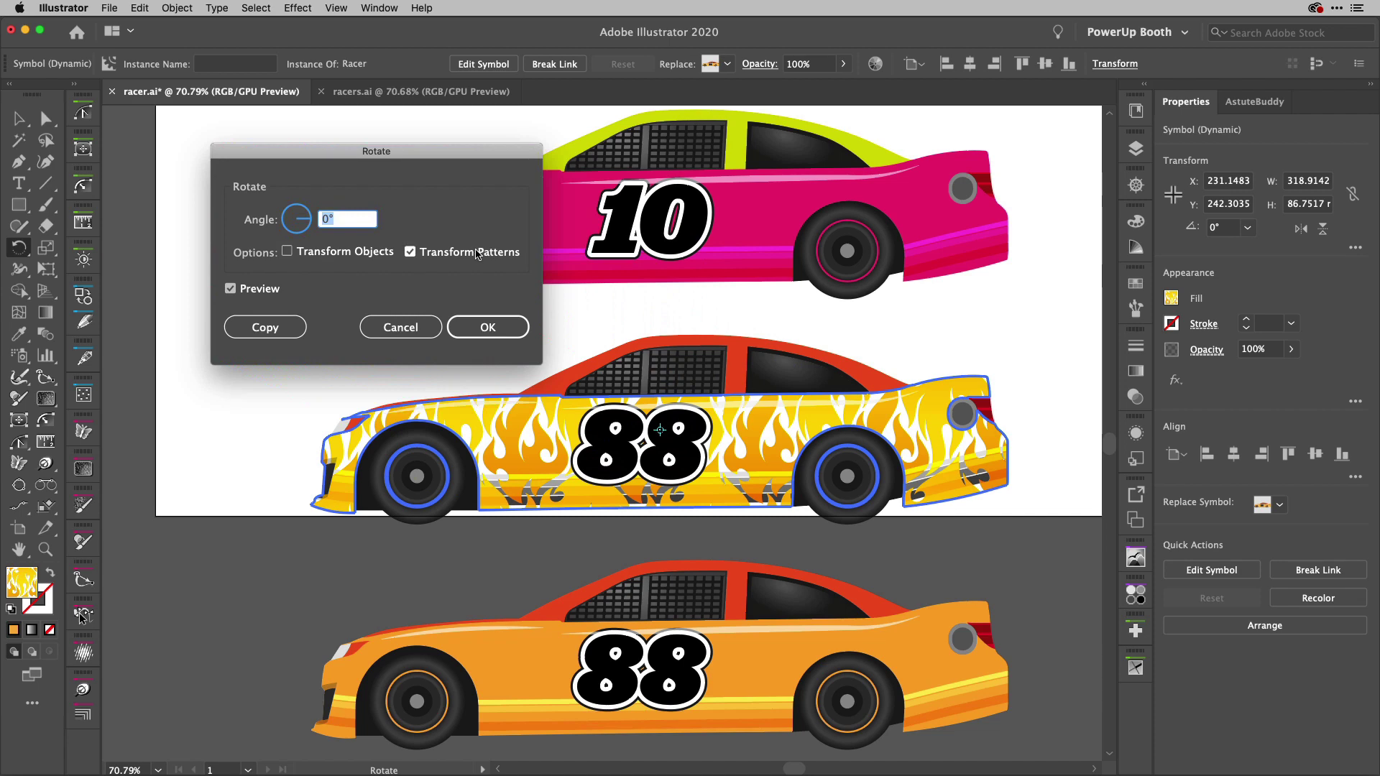
{"action": "key", "text": "Up"}
{"action": "key", "text": "Up"}
{"action": "key", "text": "Up"}
{"action": "key", "text": "Up"}
{"action": "key", "text": "Up"}
{"action": "key", "text": "Up"}
{"action": "key", "text": "Up"}
{"action": "key", "text": "Up"}
{"action": "key", "text": "Up"}
{"action": "key", "text": "Up"}
{"action": "key", "text": "Up"}
{"action": "key", "text": "Up"}
{"action": "key", "text": "Up"}
{"action": "key", "text": "Up"}
{"action": "key", "text": "Up"}
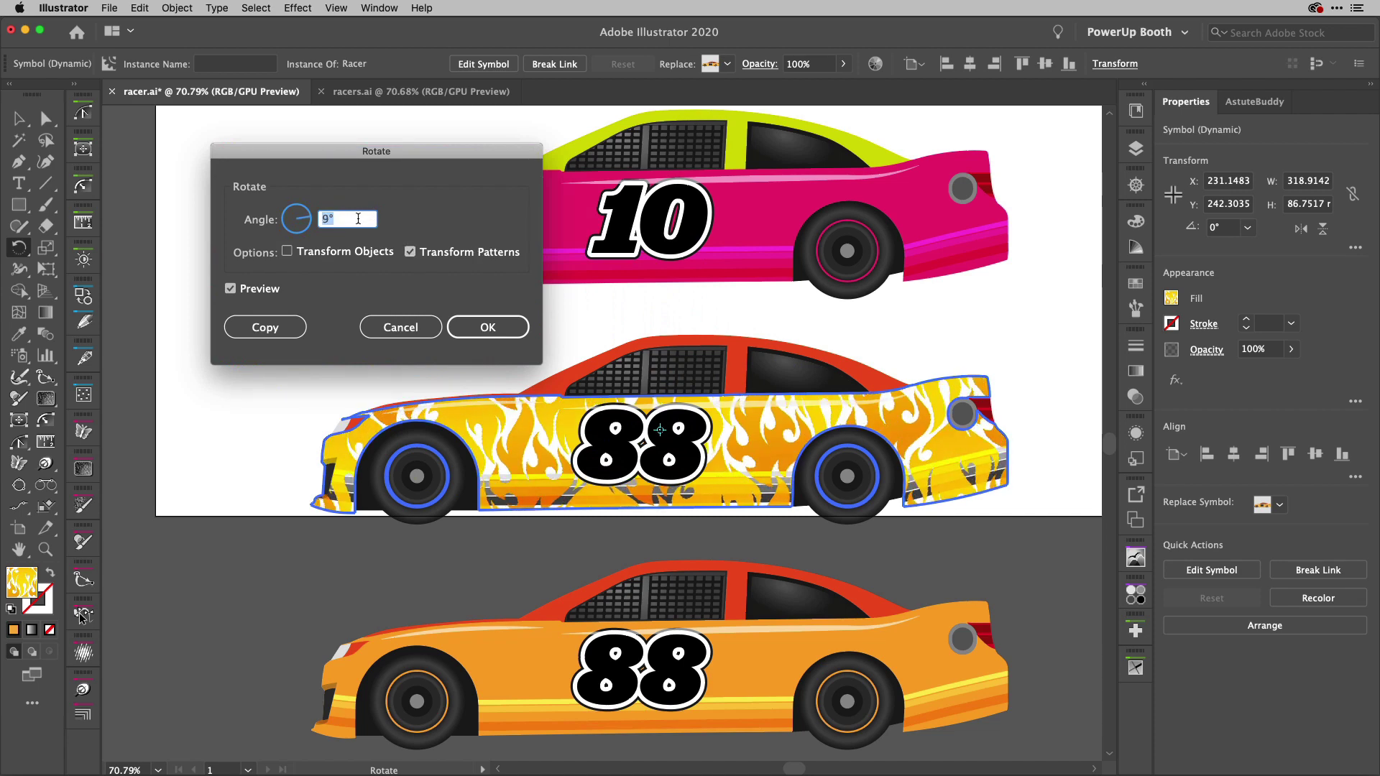
{"action": "key", "text": "Up"}
{"action": "key", "text": "Up"}
{"action": "key", "text": "Up"}
{"action": "key", "text": "Up"}
{"action": "key", "text": "Up"}
{"action": "key", "text": "Up"}
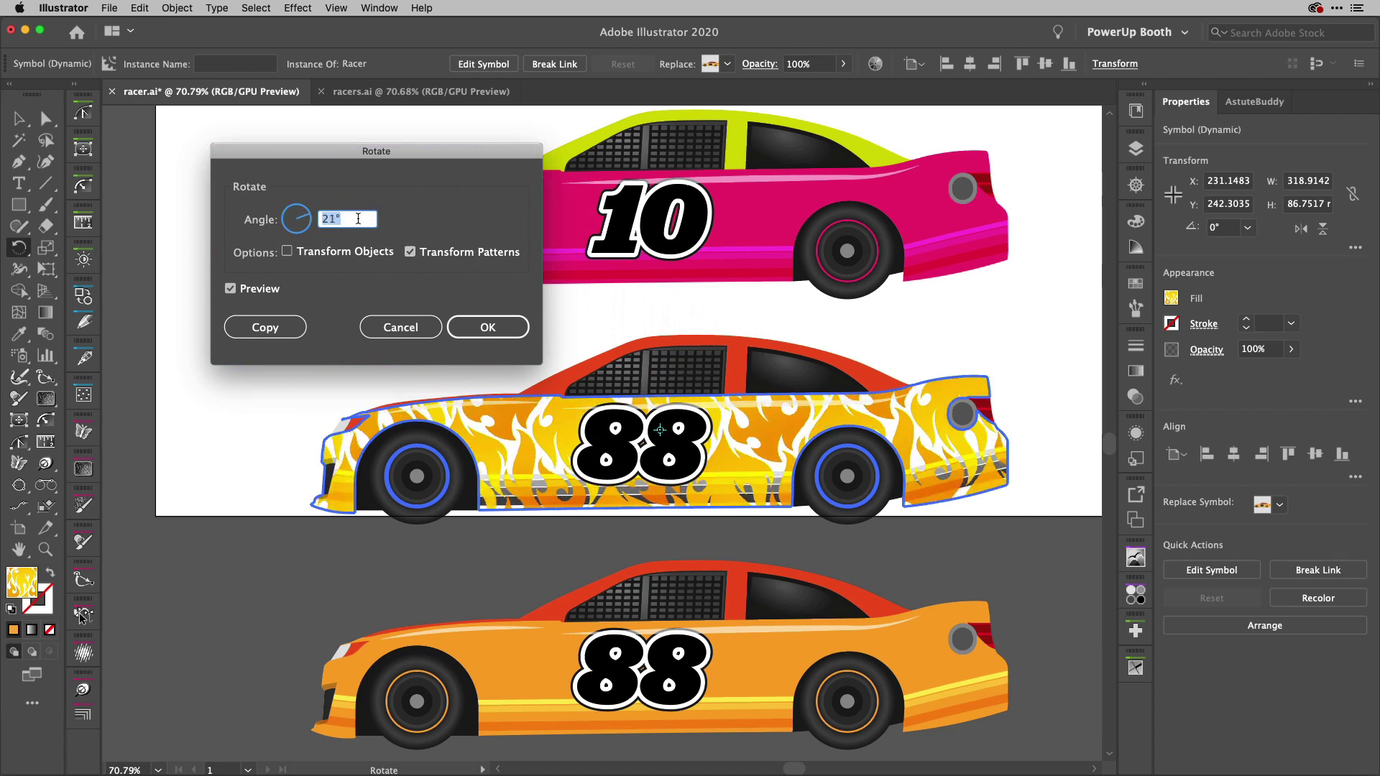
{"action": "key", "text": "Down"}
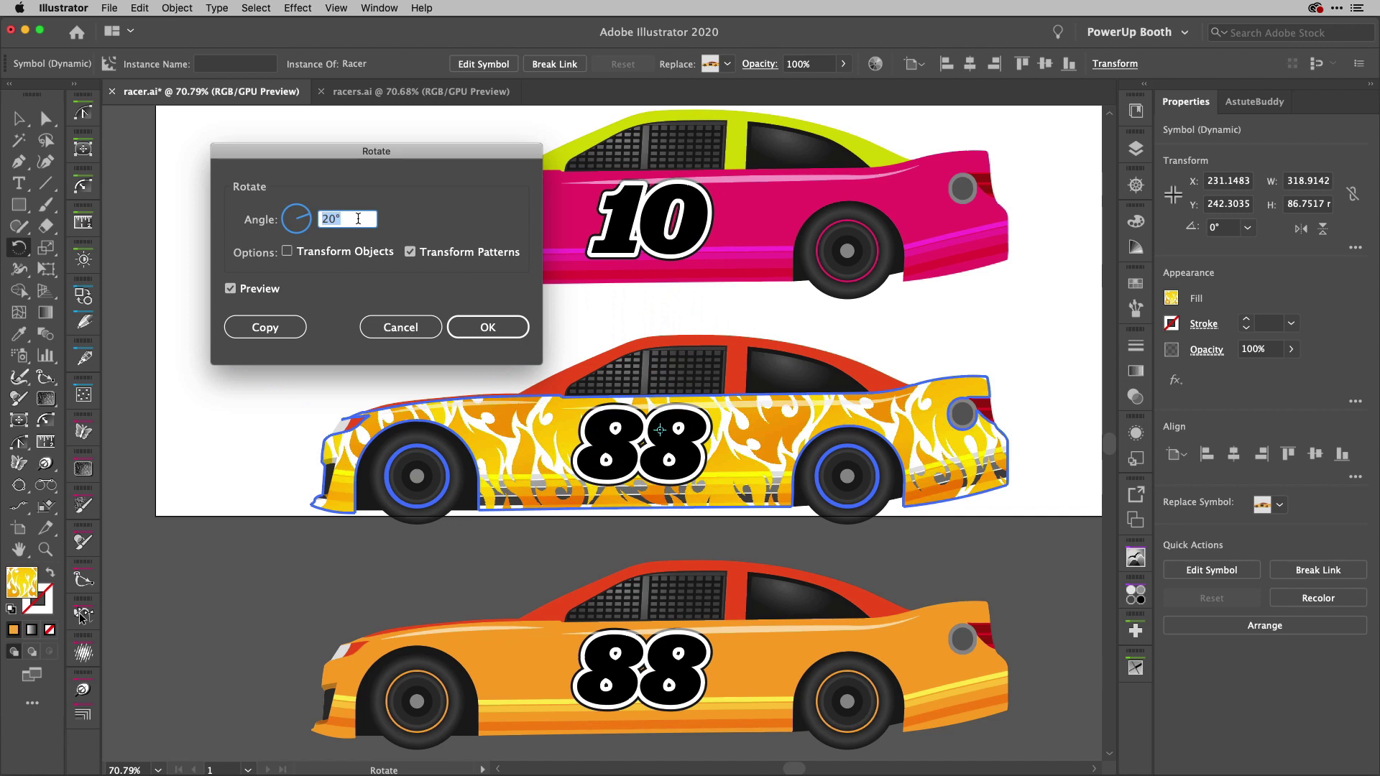
{"action": "left_click", "coordinate": [480, 329]}
{"action": "left_click", "coordinate": [20, 121]}
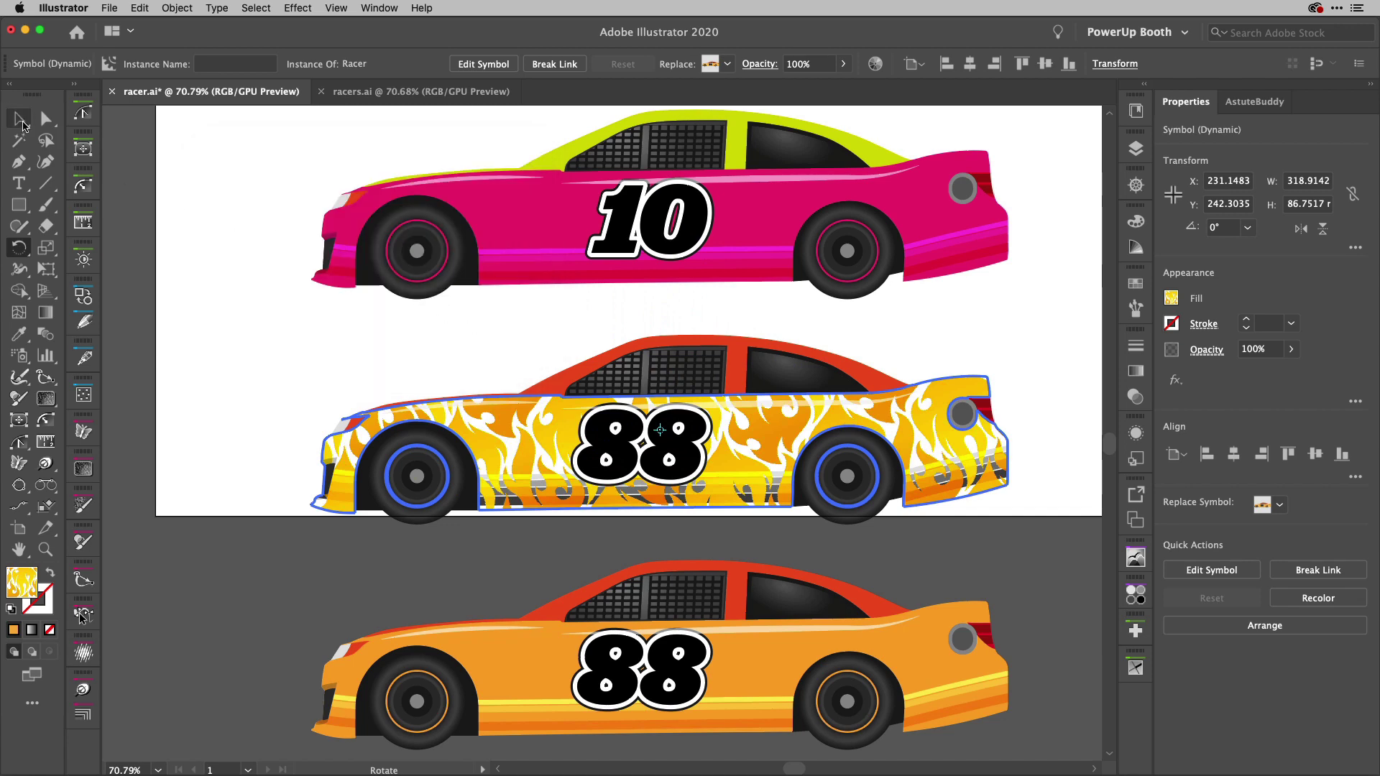
Move the flame-patterned car up fully onto the artboard and give it a new fill placed beneath its Contents in the appearance stack
{"action": "left_click", "coordinate": [288, 326]}
{"action": "left_click_drag", "start_coordinate": [459, 470], "coordinate": [527, 397]}
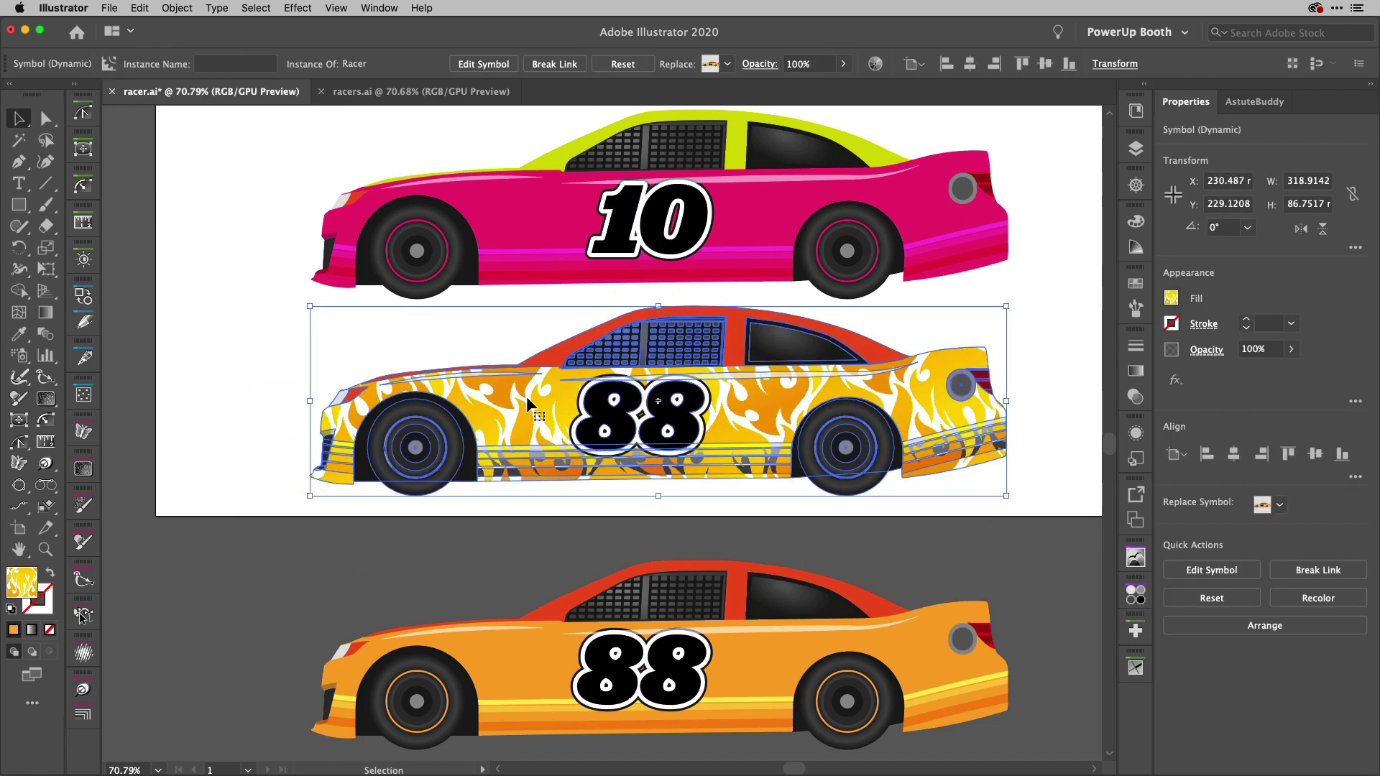
{"action": "key", "text": "super+slash"}
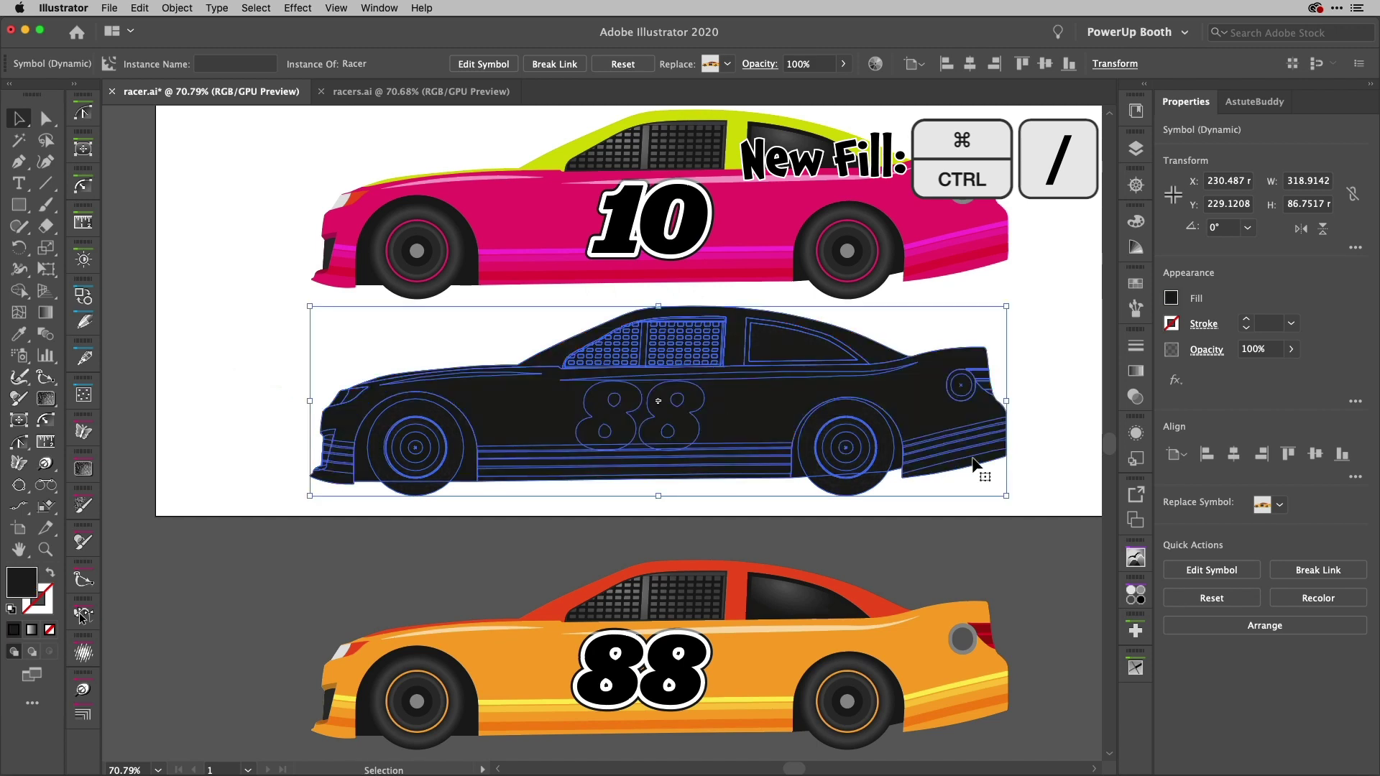
{"action": "left_click", "coordinate": [1136, 433]}
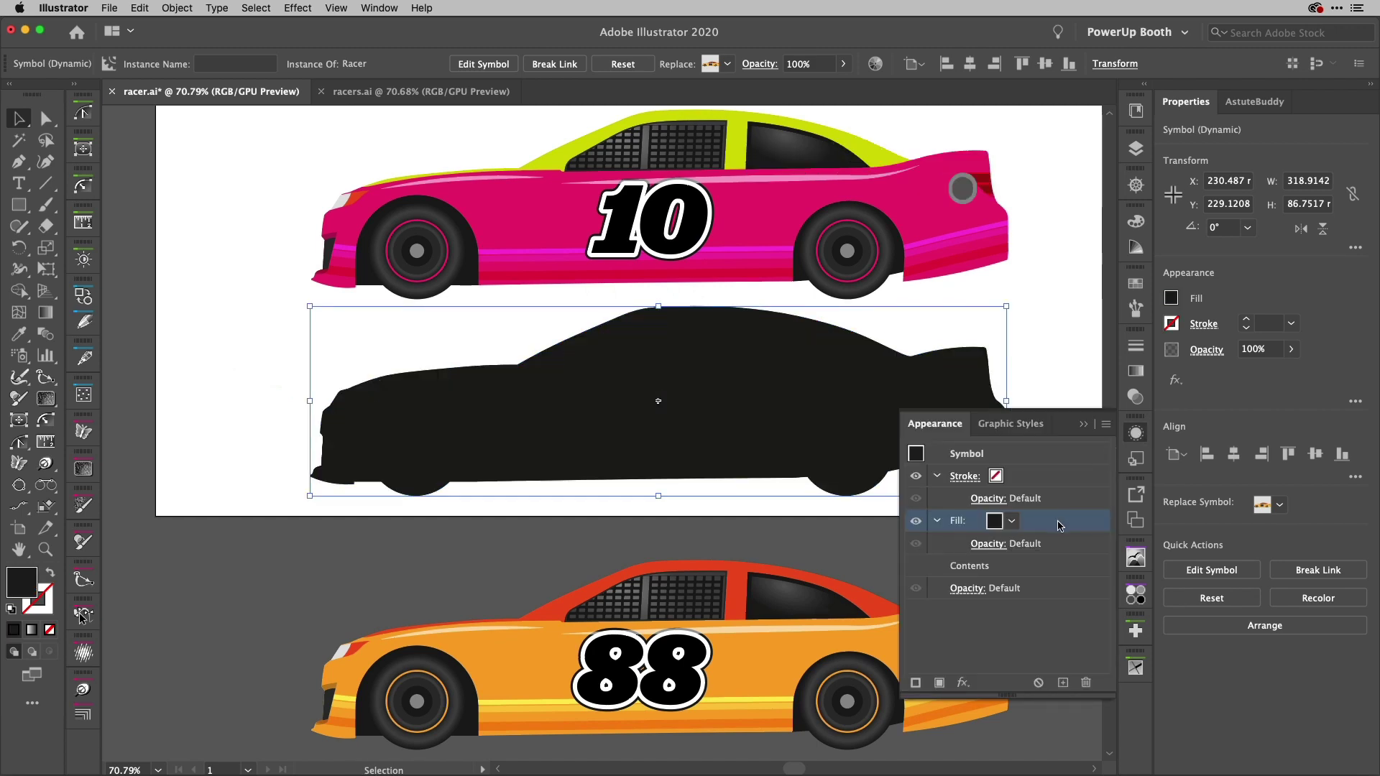
{"action": "left_click_drag", "start_coordinate": [1060, 523], "coordinate": [1058, 581]}
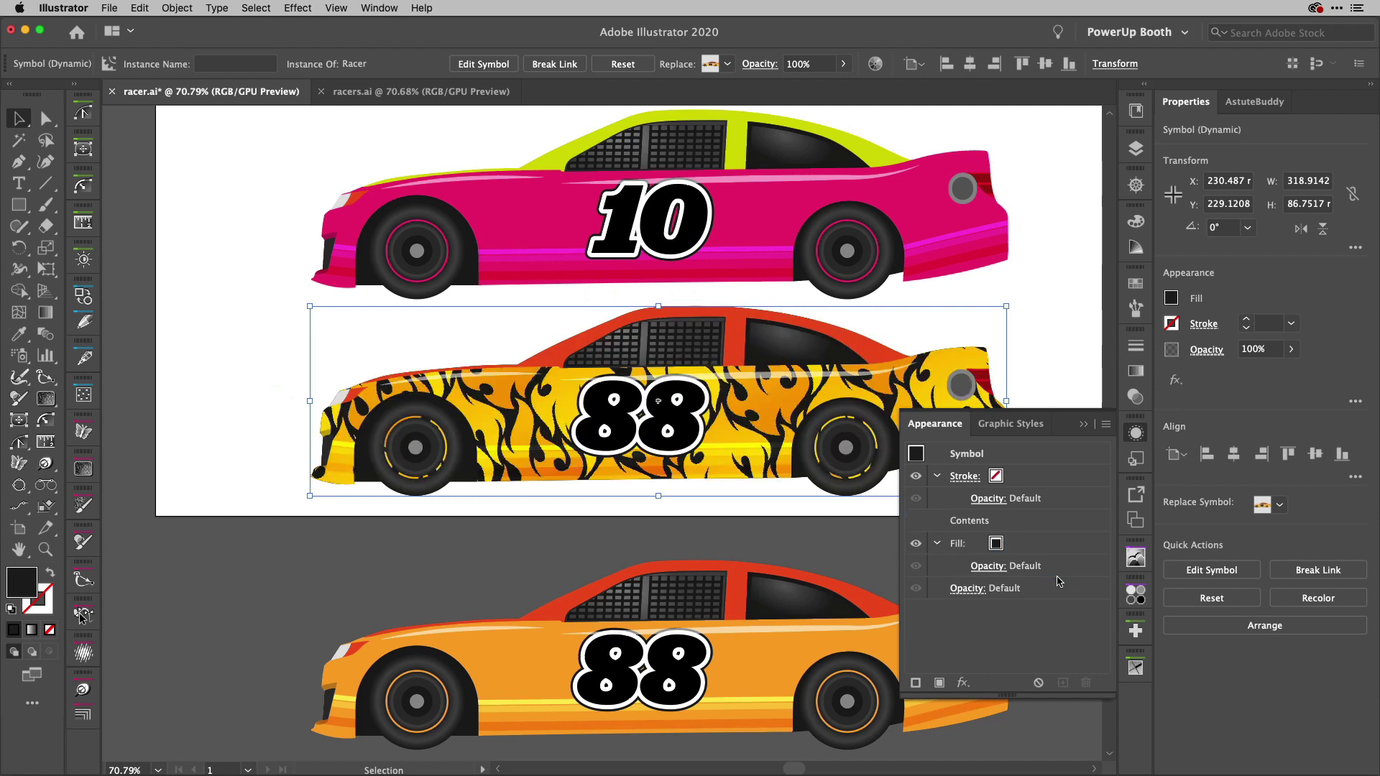
Set the flame-patterned car's new fill to the magenta swatch, deselect the car and put away the appearance settings
{"action": "left_click", "coordinate": [1004, 544]}
{"action": "left_click", "coordinate": [1013, 544]}
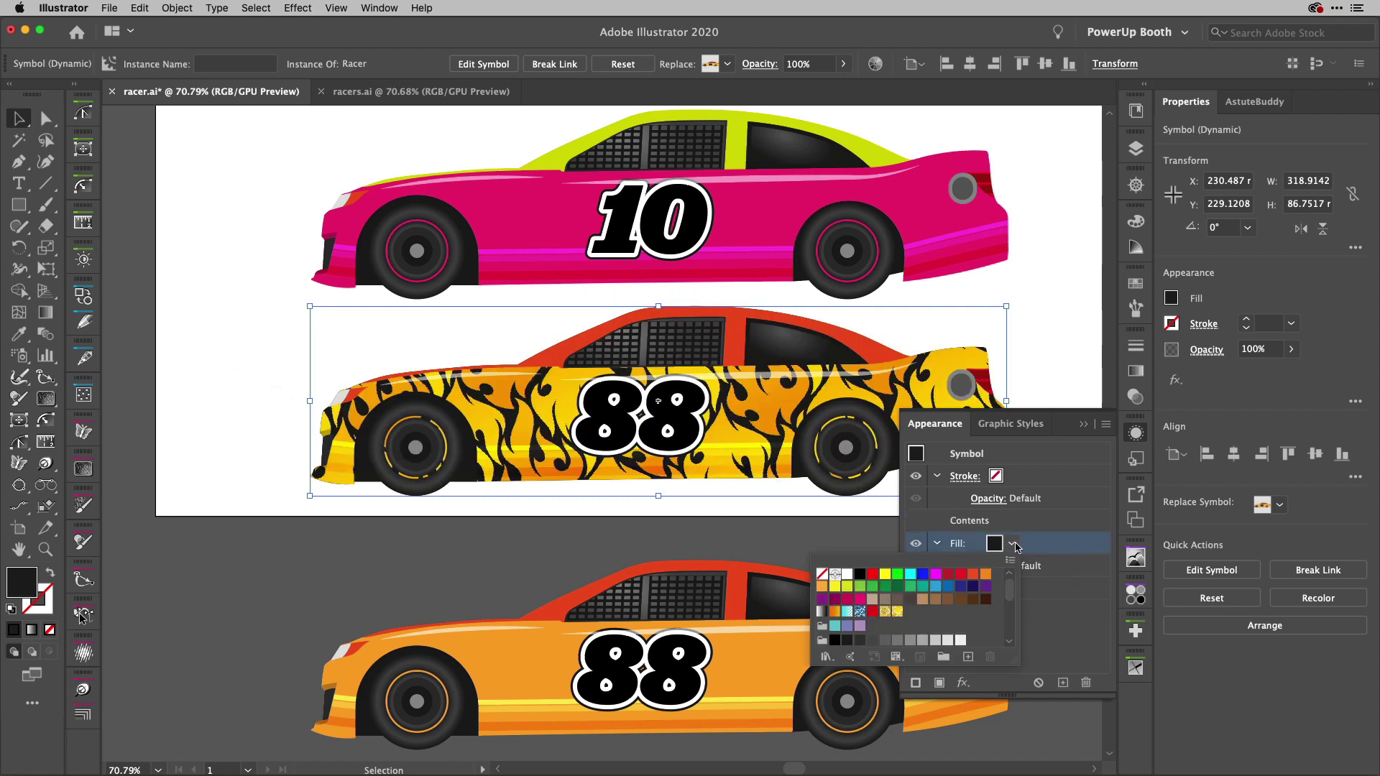
{"action": "left_click", "coordinate": [860, 598]}
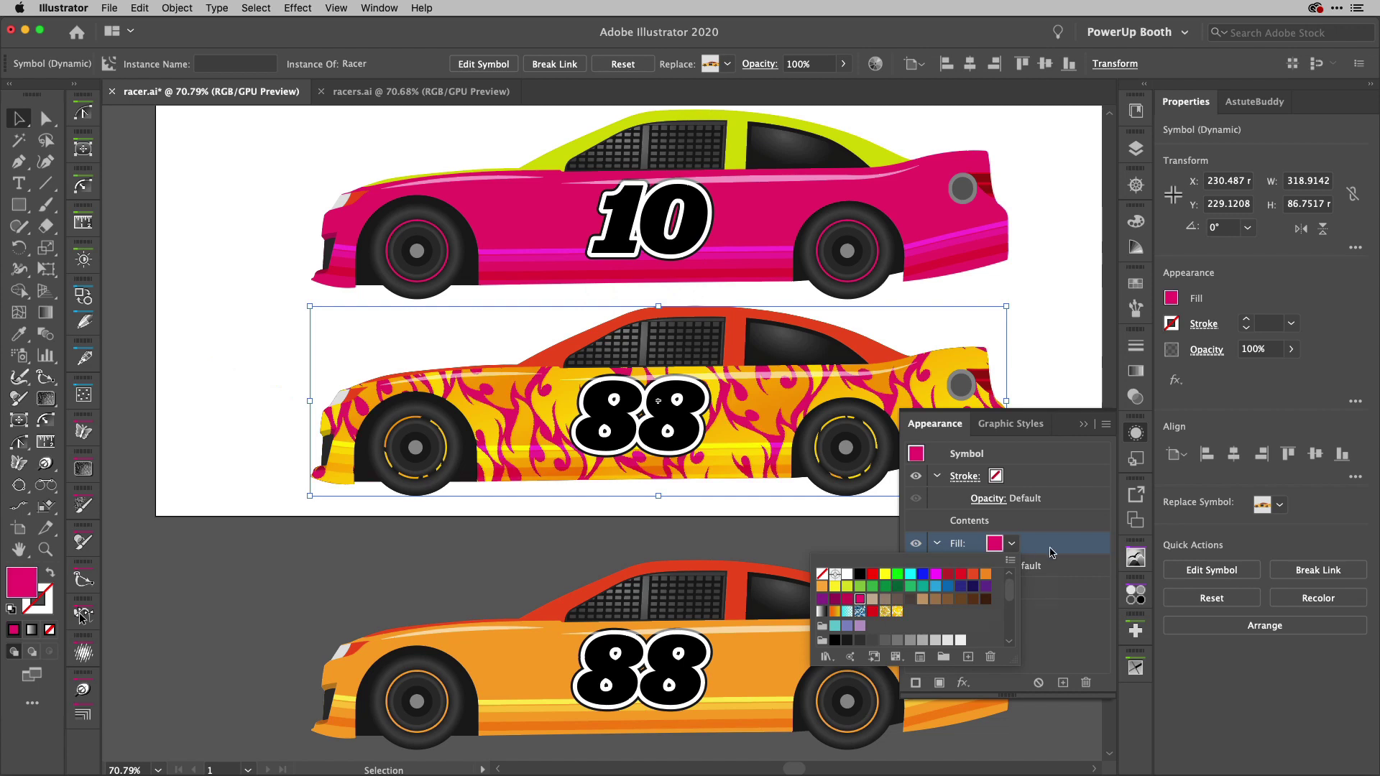
{"action": "left_click", "coordinate": [1069, 544]}
{"action": "left_click", "coordinate": [840, 555]}
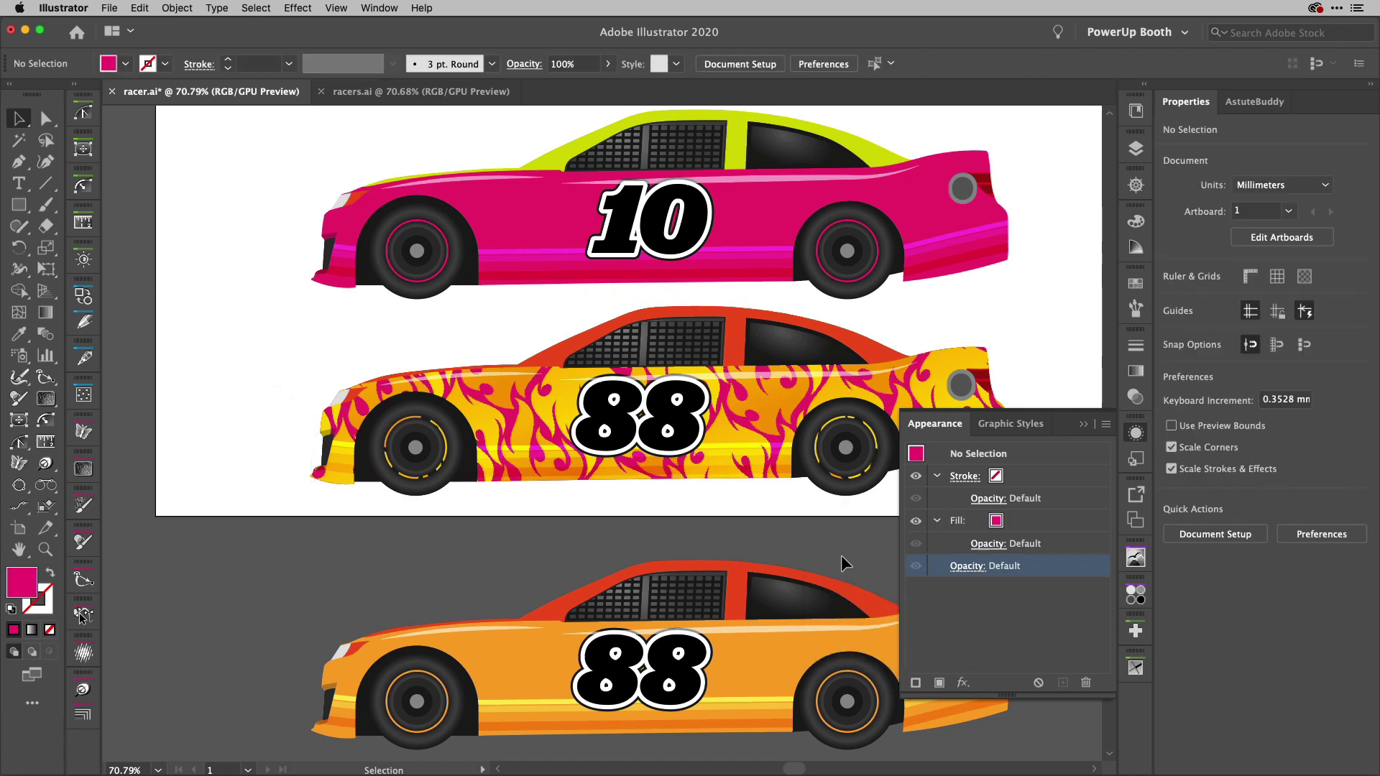
{"action": "scroll", "coordinate": [841, 554], "scroll_direction": "right", "scroll_amount": 5}
{"action": "scroll", "coordinate": [841, 555], "scroll_direction": "up", "scroll_amount": 1}
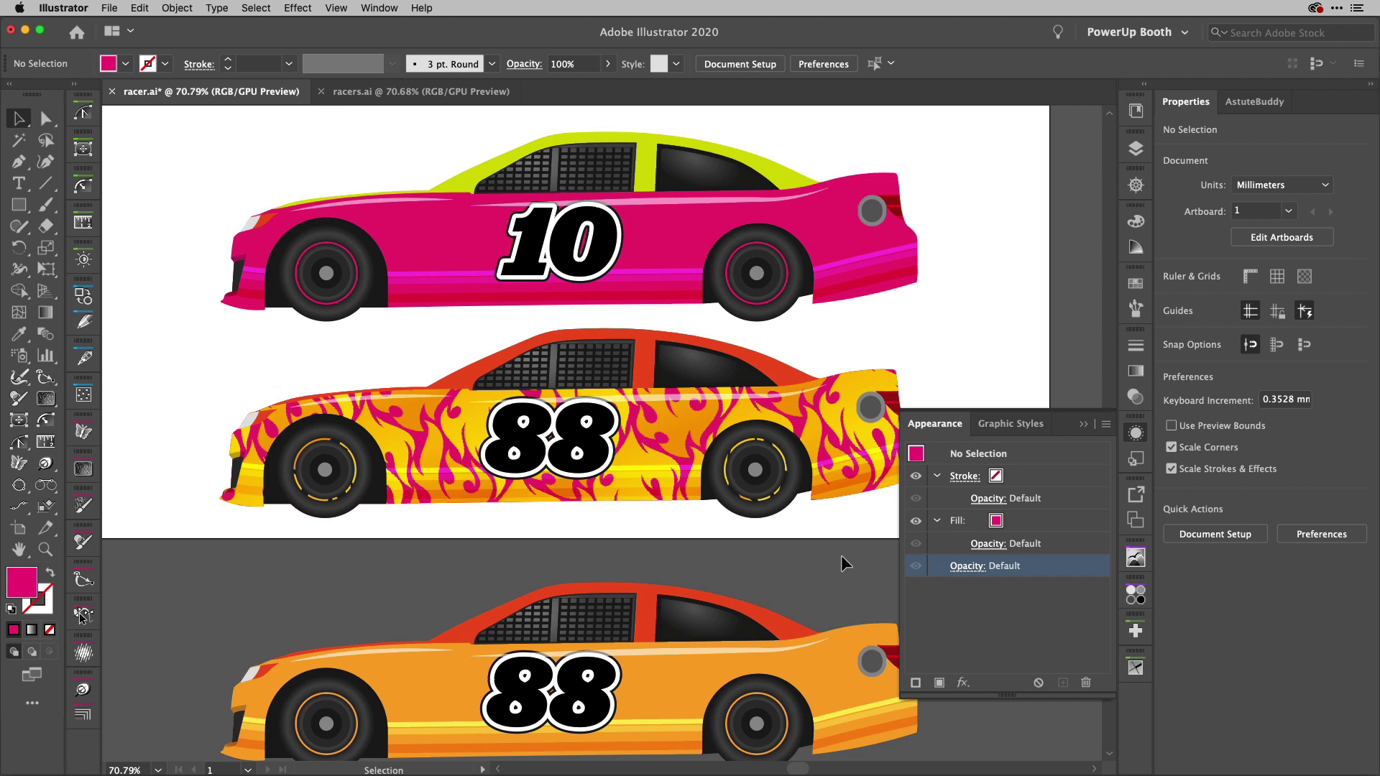
{"action": "scroll", "coordinate": [840, 555], "scroll_direction": "down", "scroll_amount": 1}
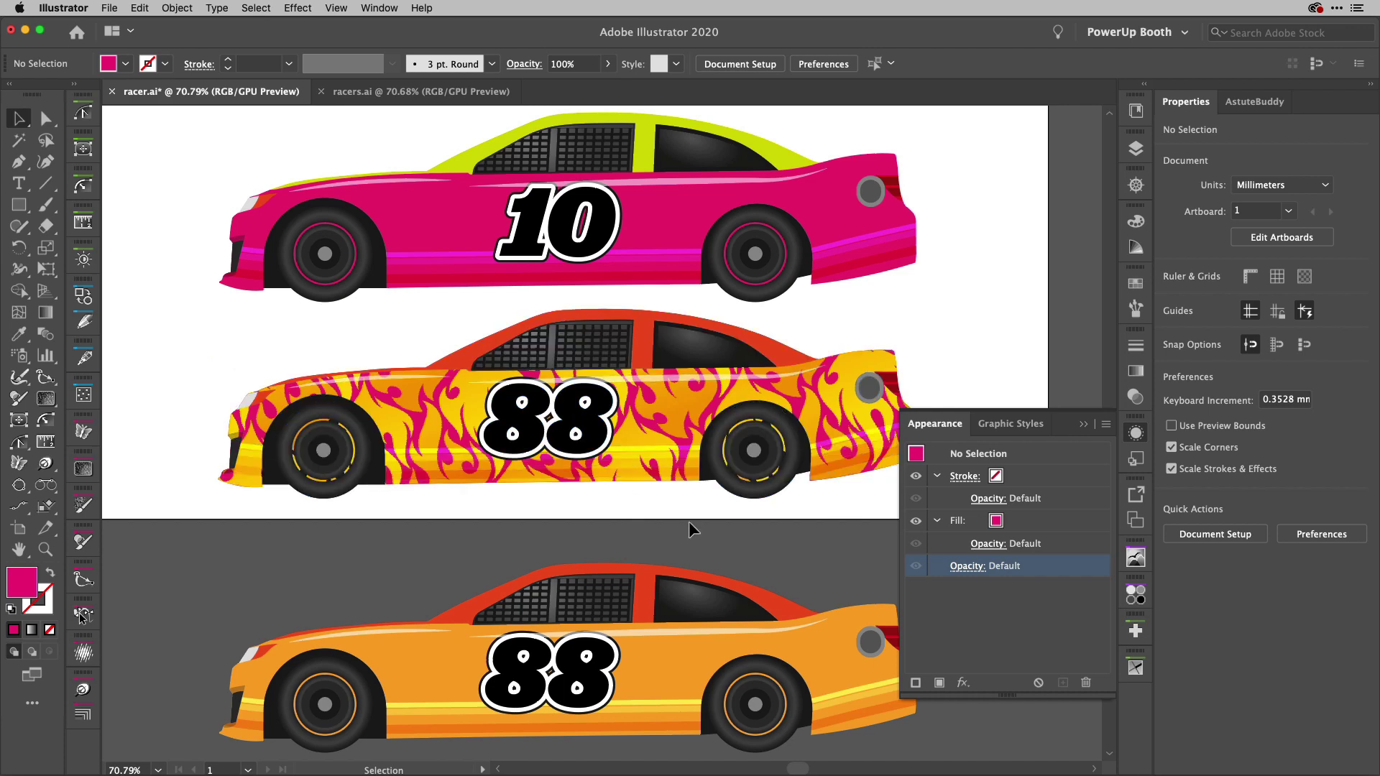
{"action": "left_click", "coordinate": [1136, 433]}
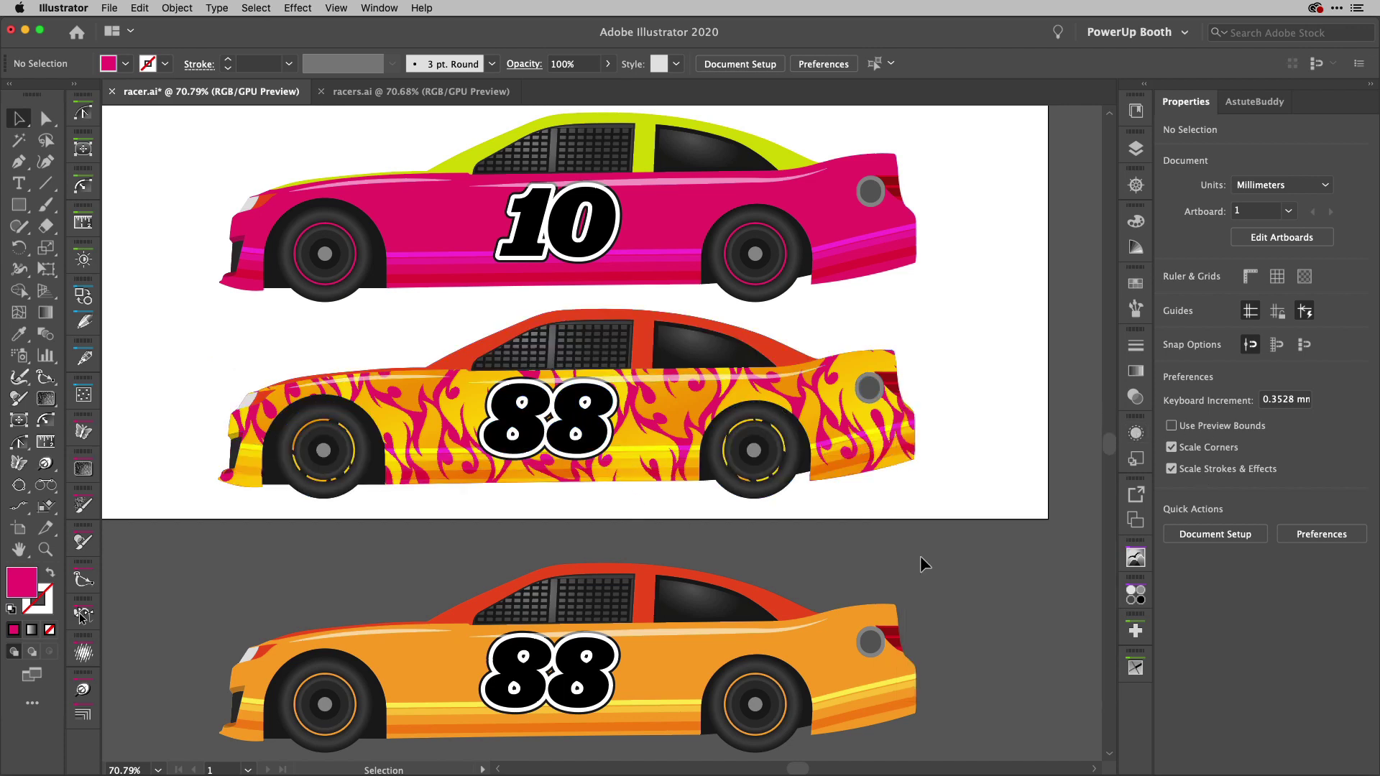
Delete the unmodified orange car below the artboard and bring the whole artboard into view
{"action": "left_click", "coordinate": [783, 699]}
{"action": "key", "text": "Delete"}
{"action": "scroll", "coordinate": [764, 503], "scroll_direction": "up", "scroll_amount": 2}
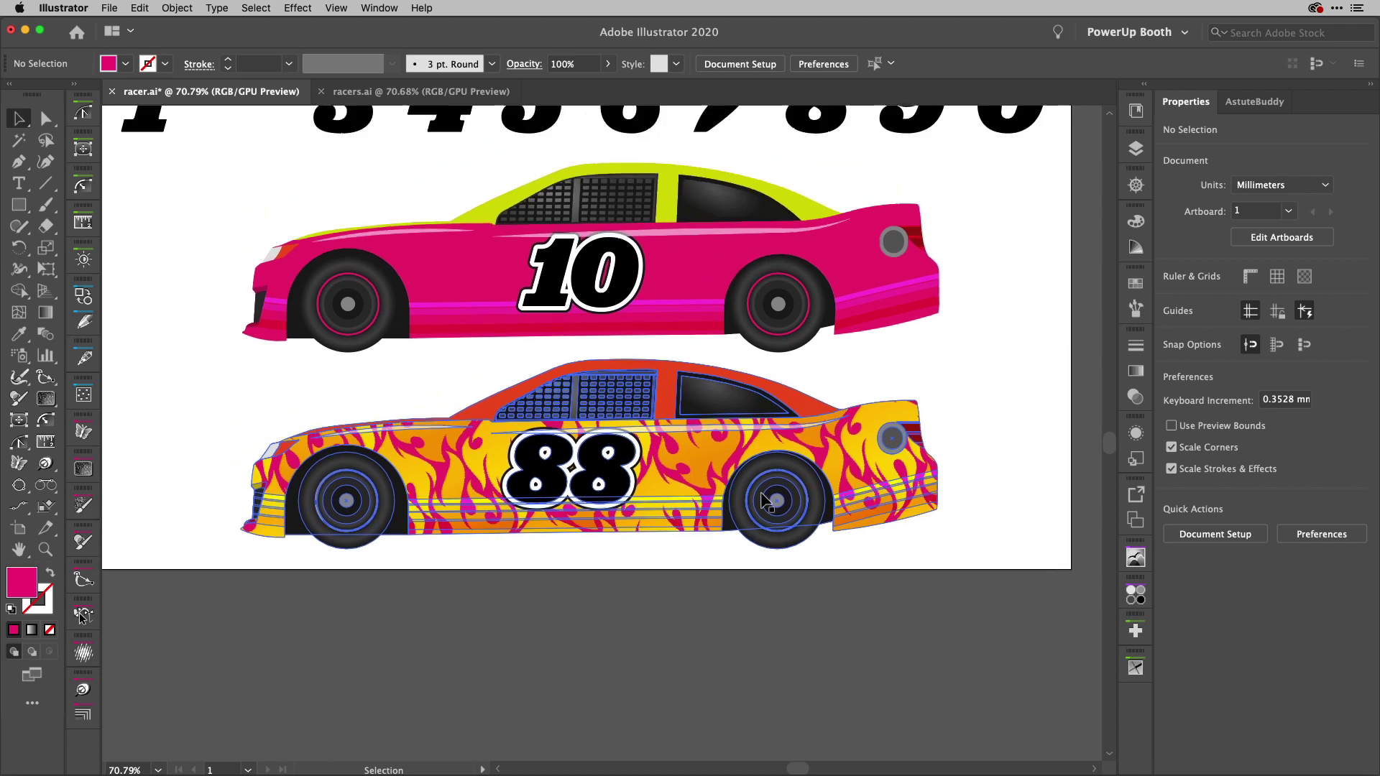
{"action": "scroll", "coordinate": [761, 494], "scroll_direction": "up", "scroll_amount": 4}
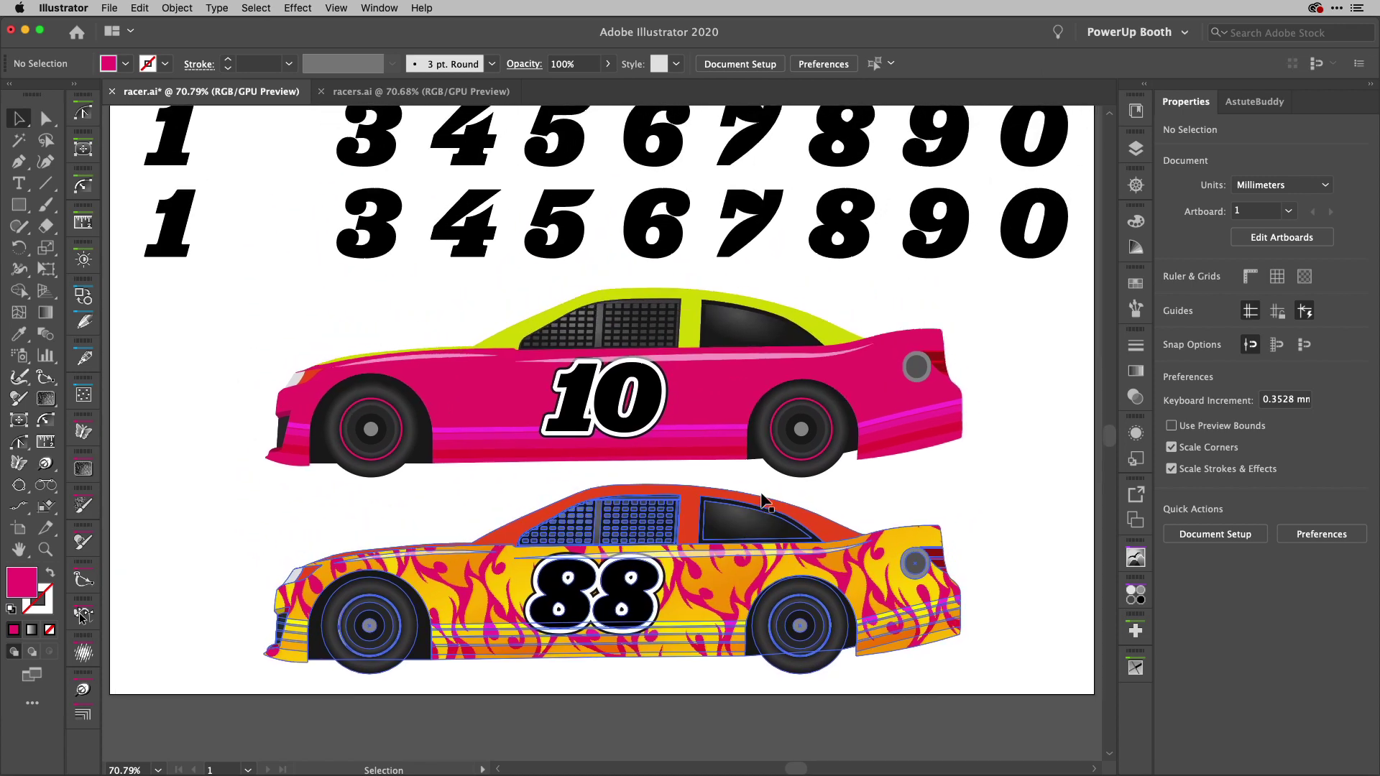
{"action": "scroll", "coordinate": [764, 501], "scroll_direction": "right", "scroll_amount": 2}
{"action": "scroll", "coordinate": [764, 501], "scroll_direction": "up", "scroll_amount": 1}
{"action": "scroll", "coordinate": [763, 500], "scroll_direction": "left", "scroll_amount": 2}
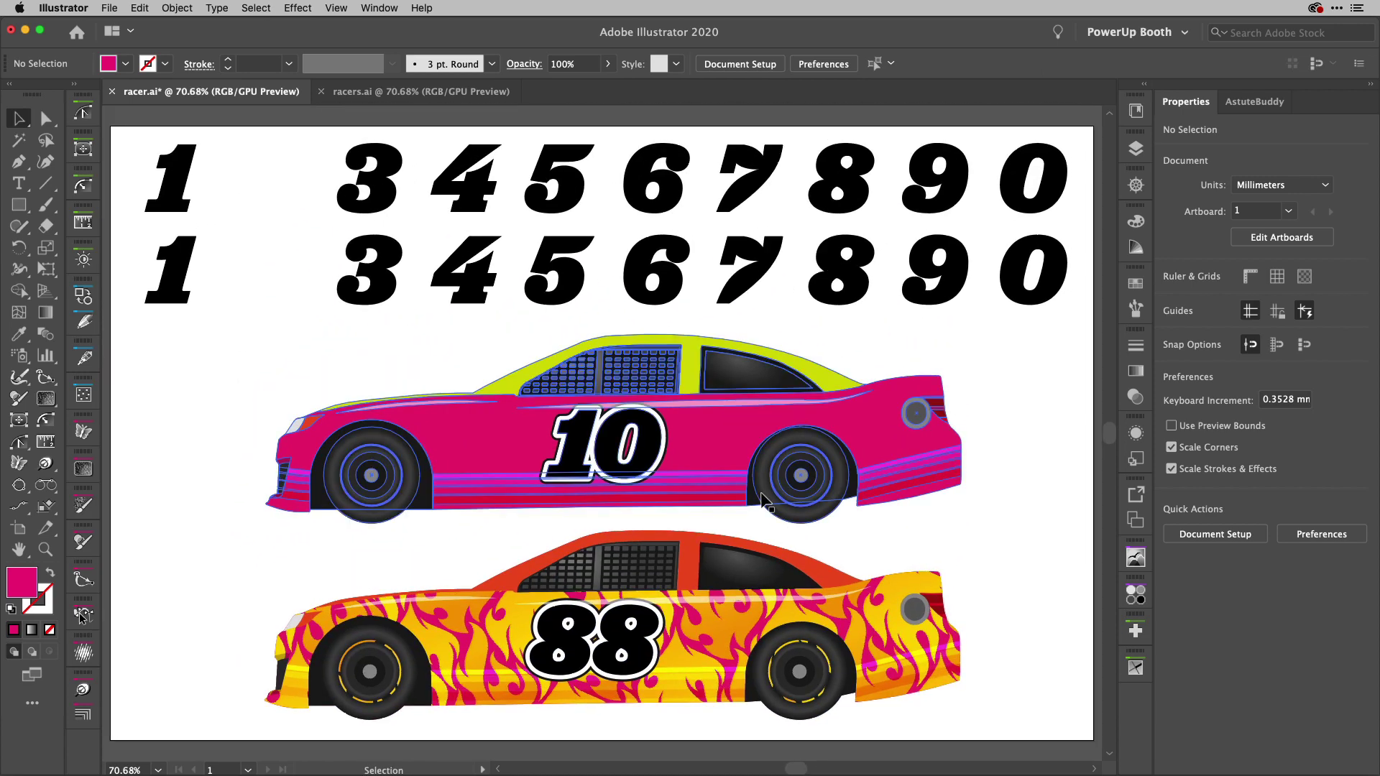